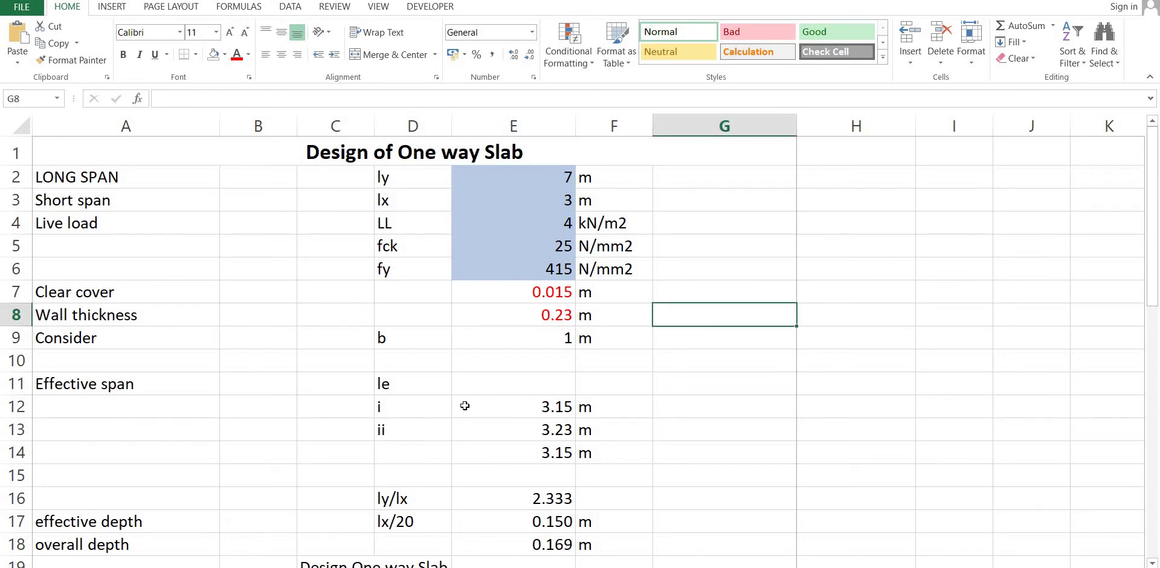
Step: Label the fck row in column A as "grade of concrete"
scroll(464, 405, down, 2)
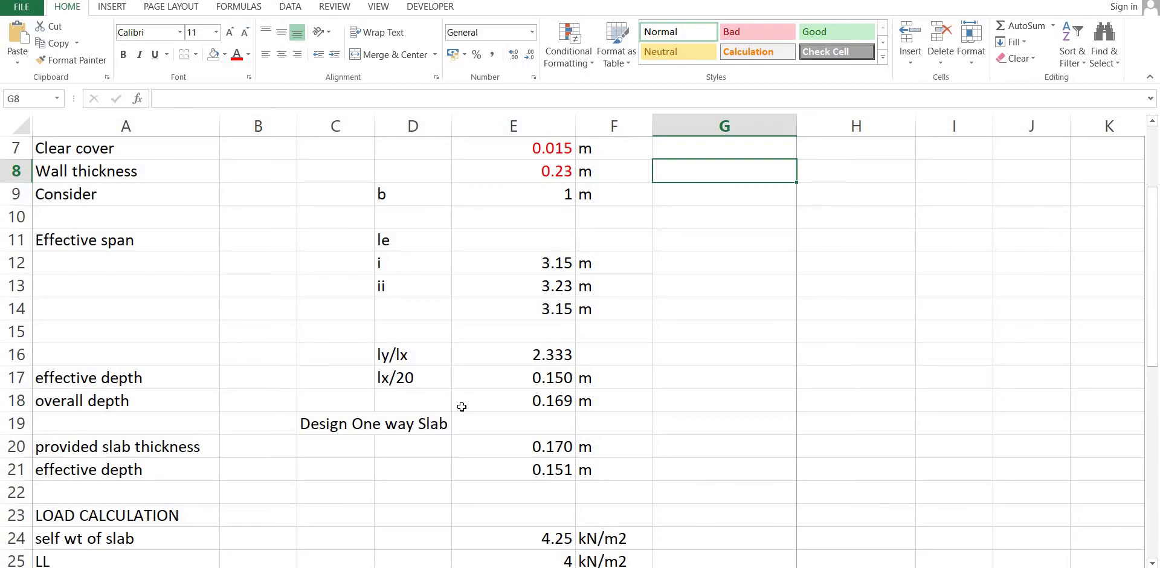
scroll(461, 407, up, 2)
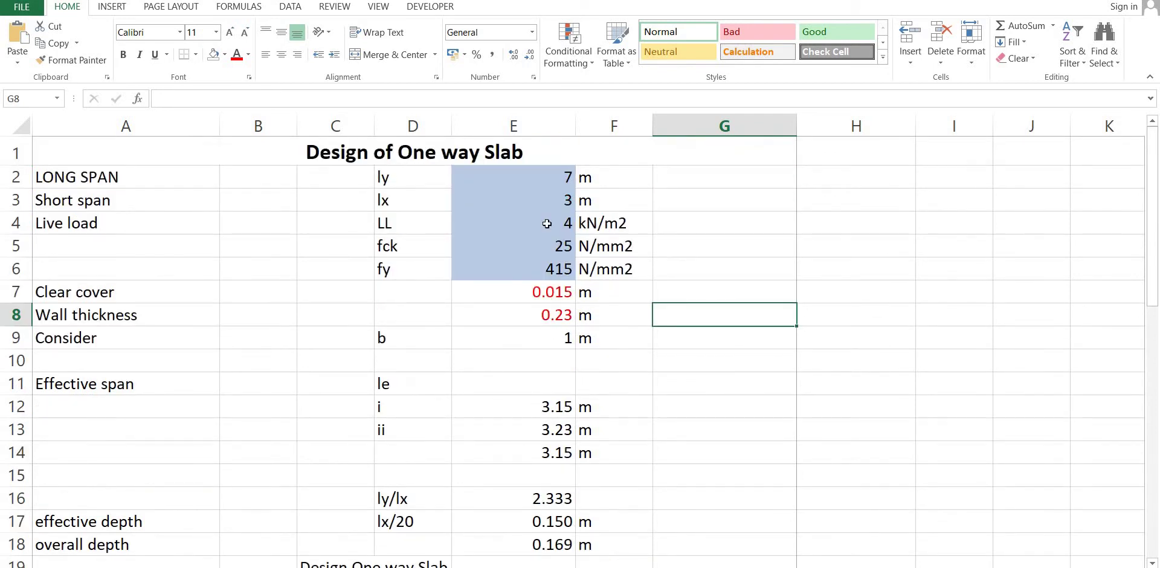
drag(528, 174, 544, 281)
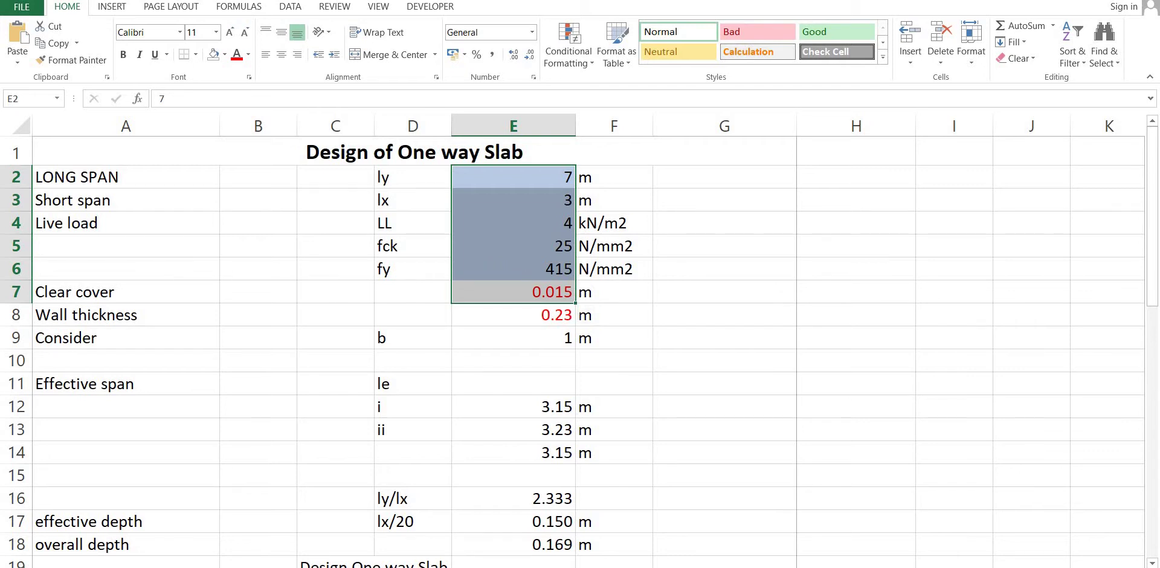
click(90, 251)
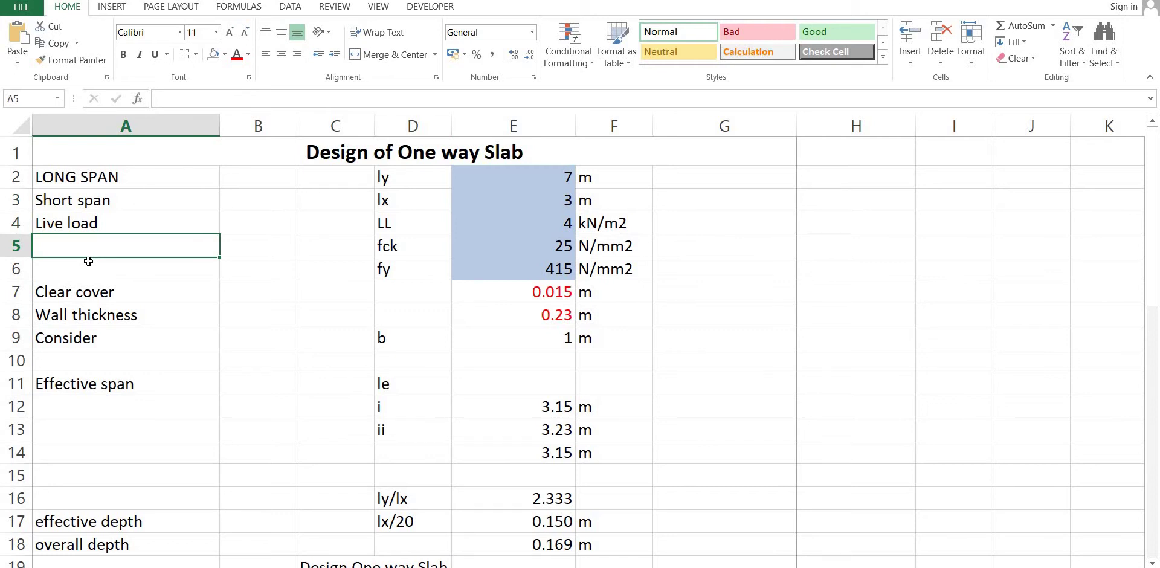
text(grade o)
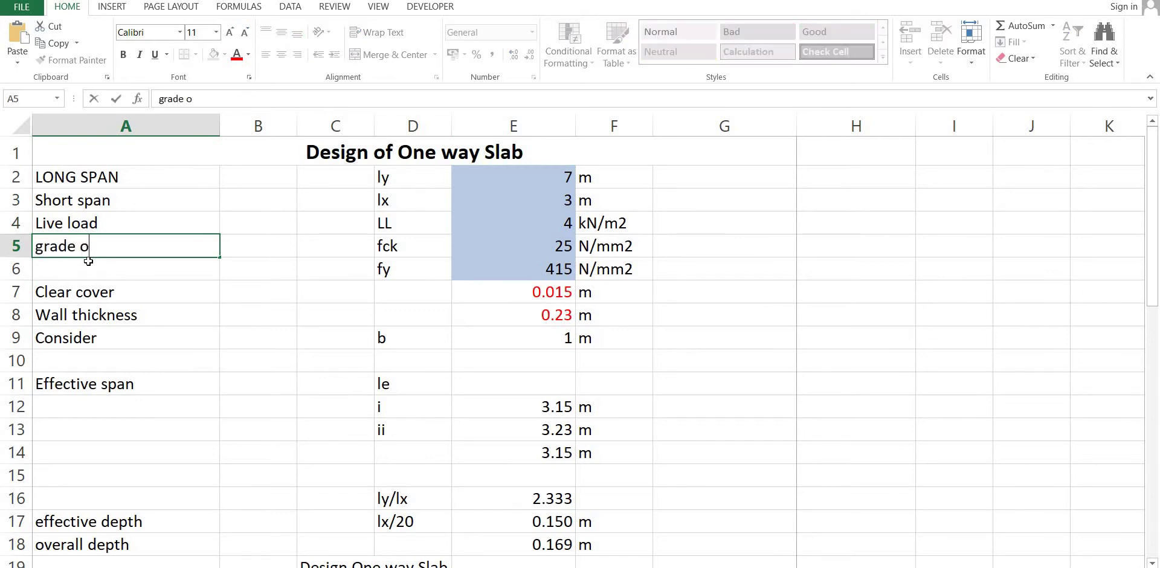
text(f concret)
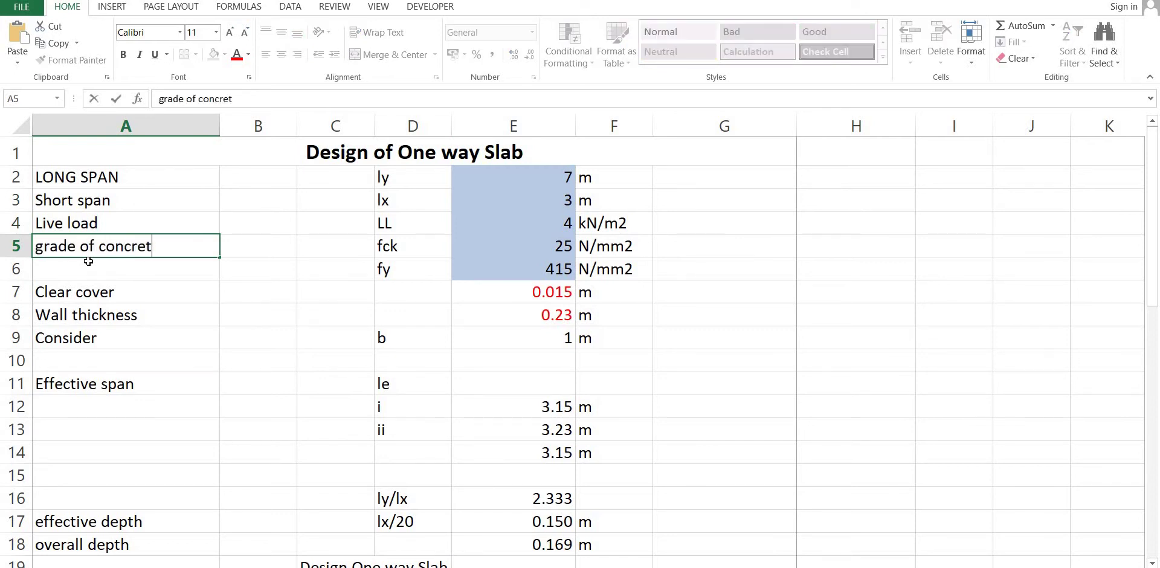
text(e)
key(Return)
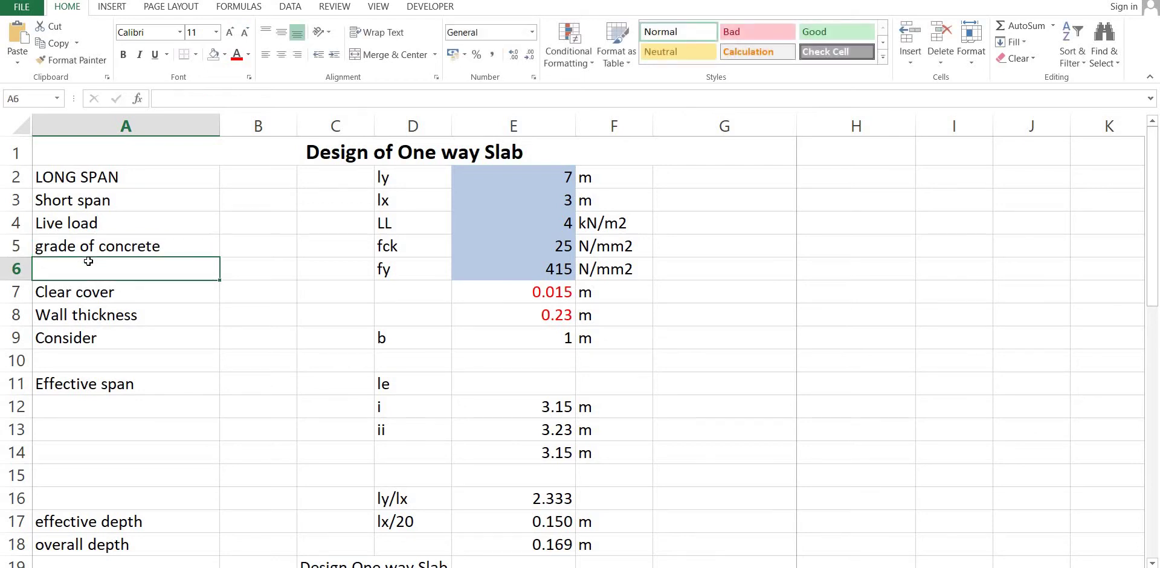
Step: Label the fy row in column A as "grade of steel"
text(grade )
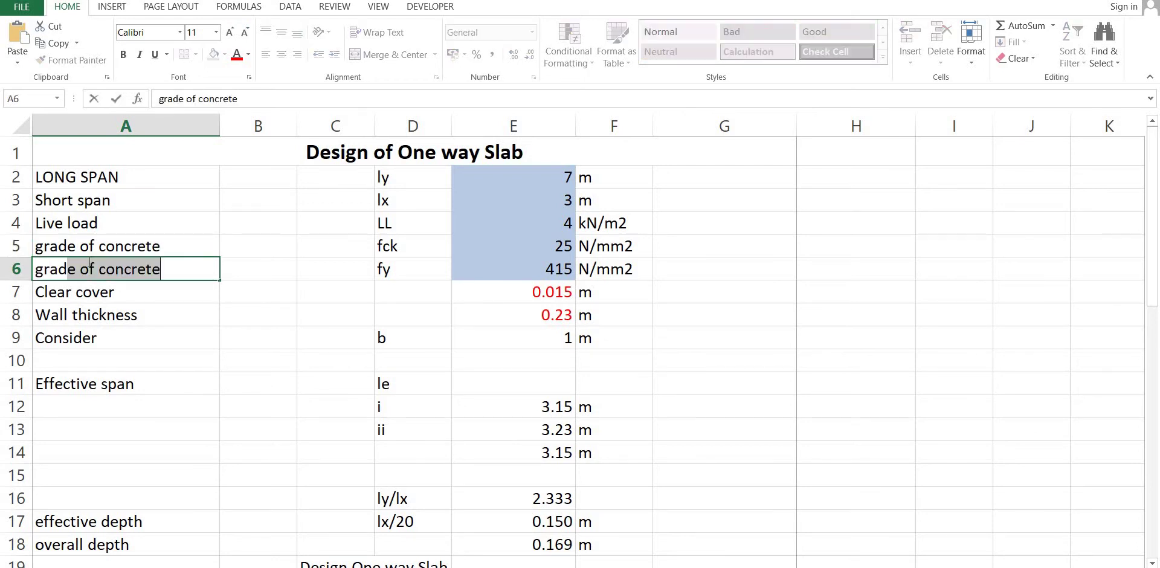
text(of )
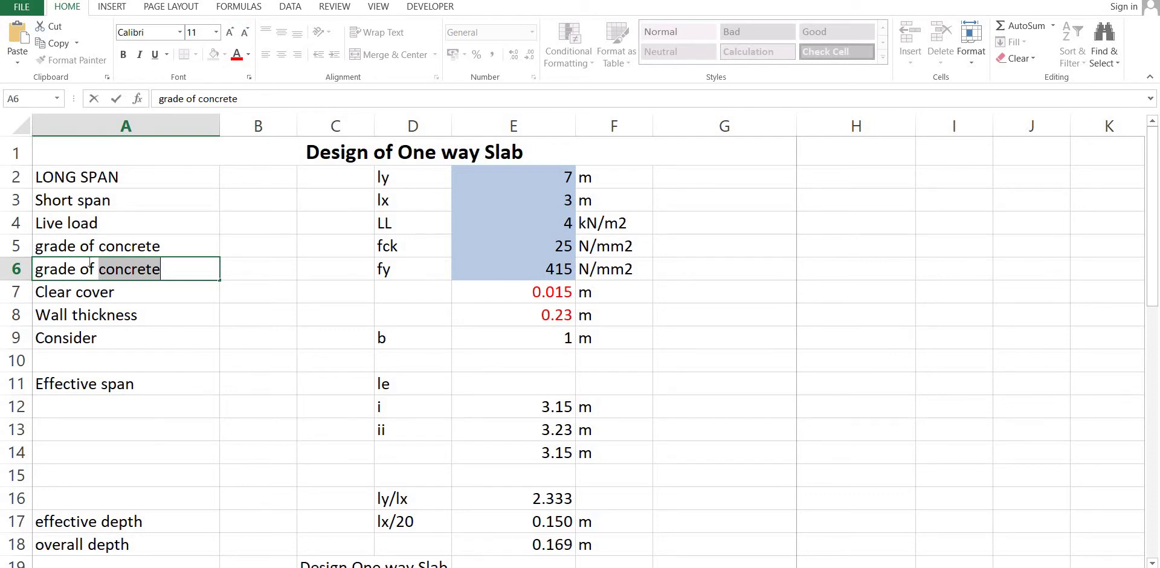
text(steel)
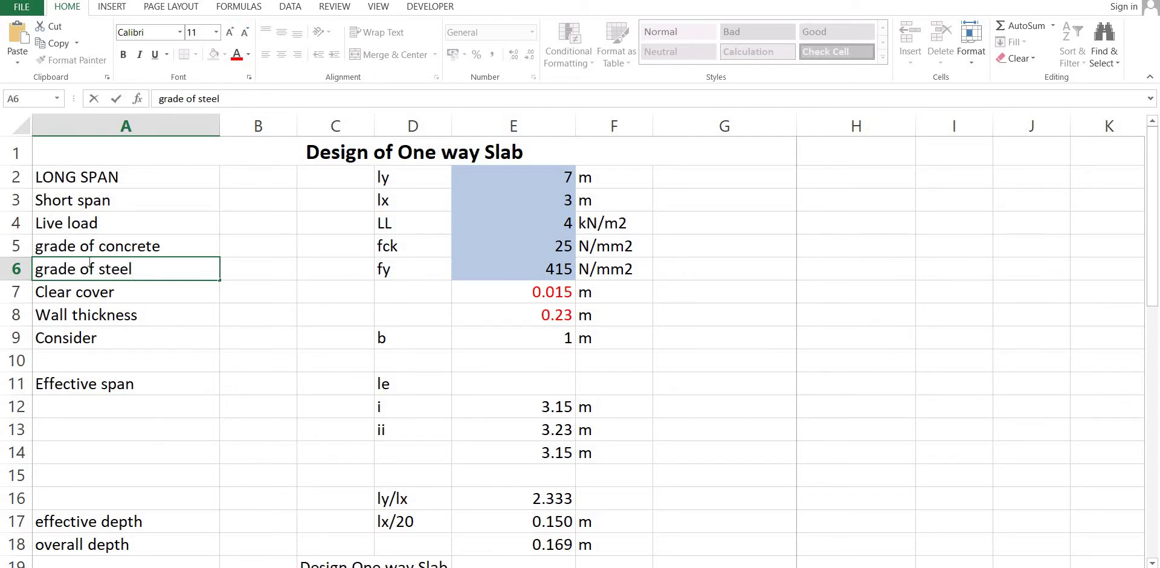
key(Return)
key(Up)
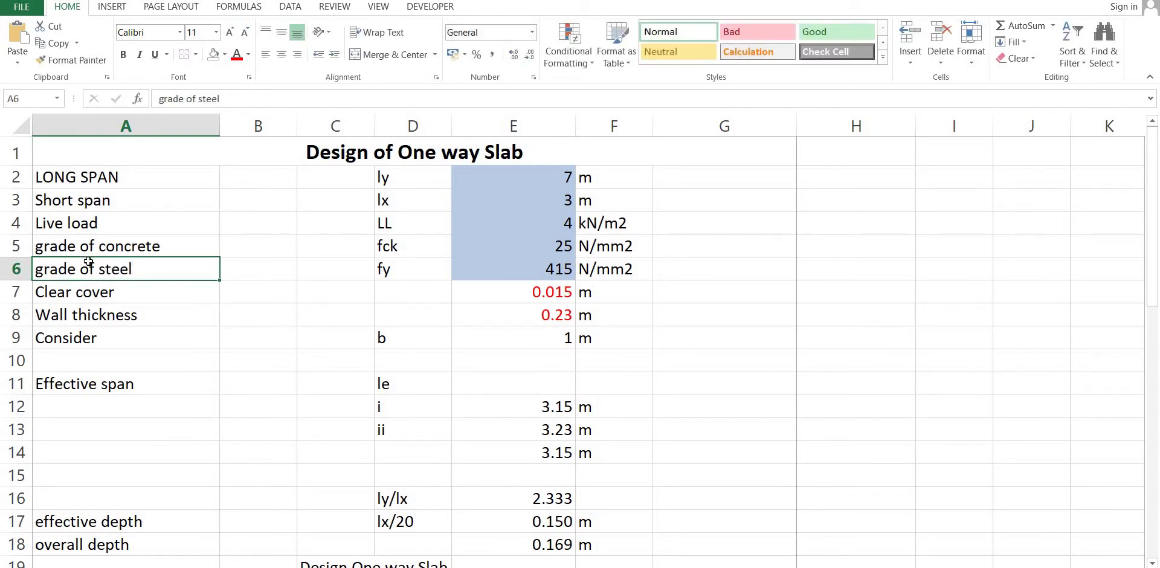
Step: Examine the fck and fy symbols and the clear cover, wall thickness and width b inputs
key(Right)
key(Right)
key(Right)
key(Up)
key(Down)
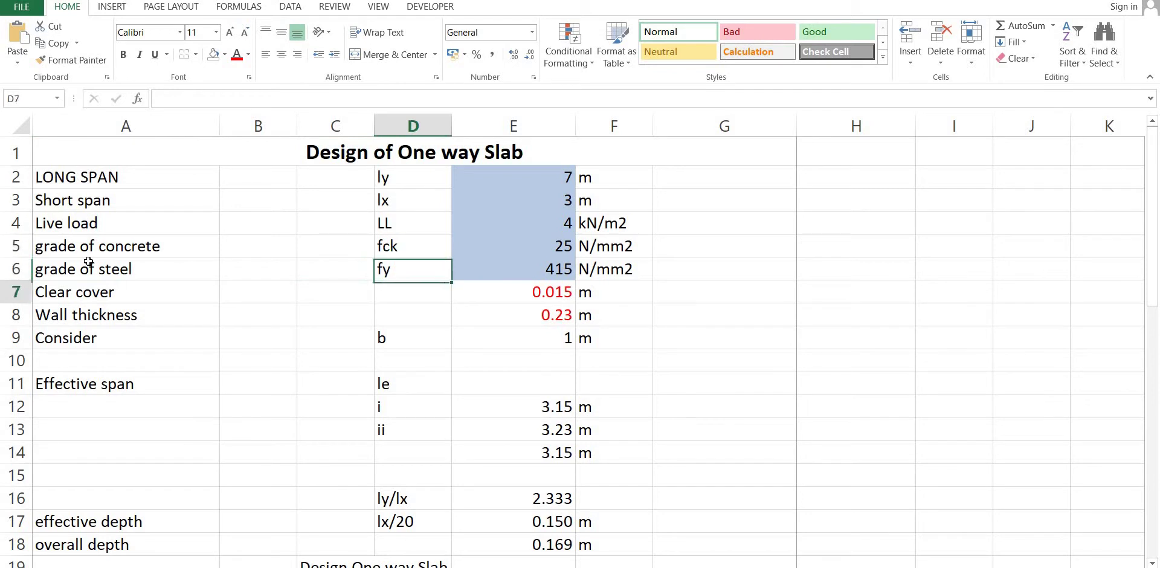
key(Down)
key(Up)
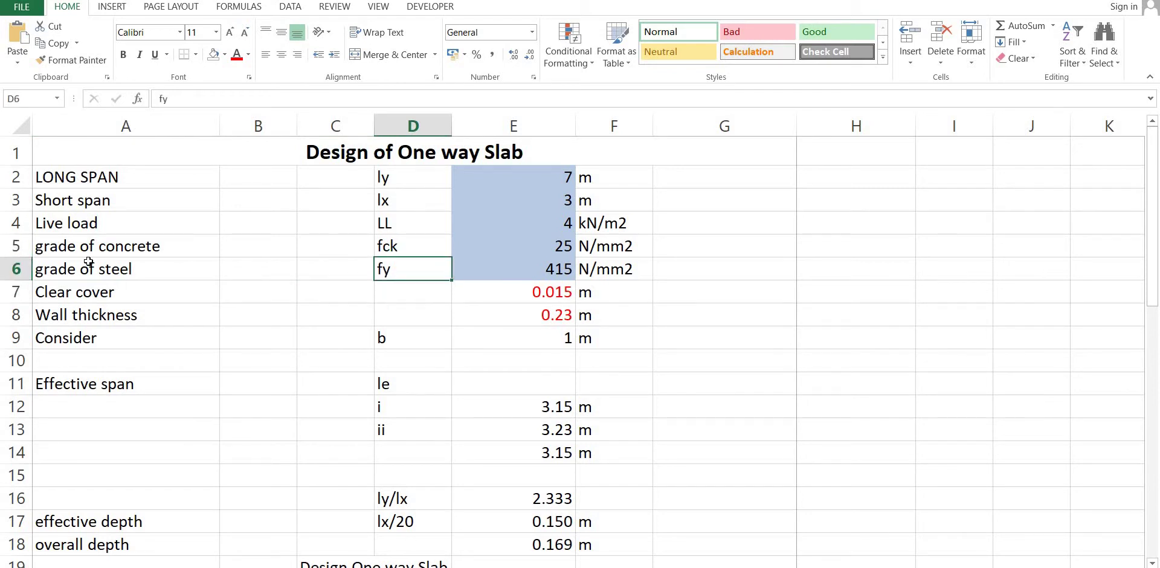
key(Down)
key(Right)
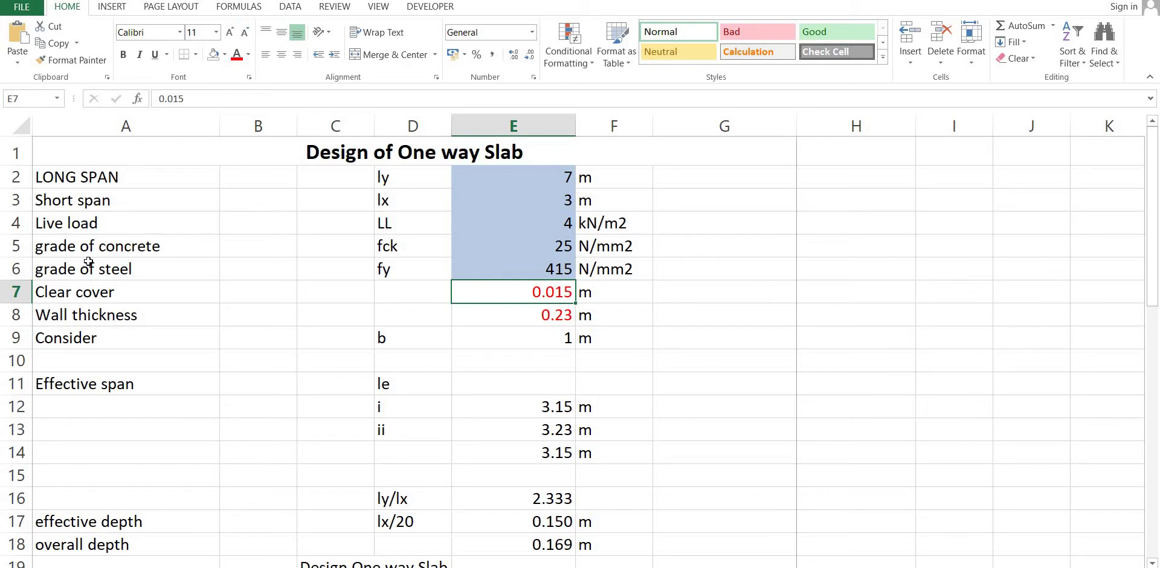
key(Down)
key(Up)
key(Down)
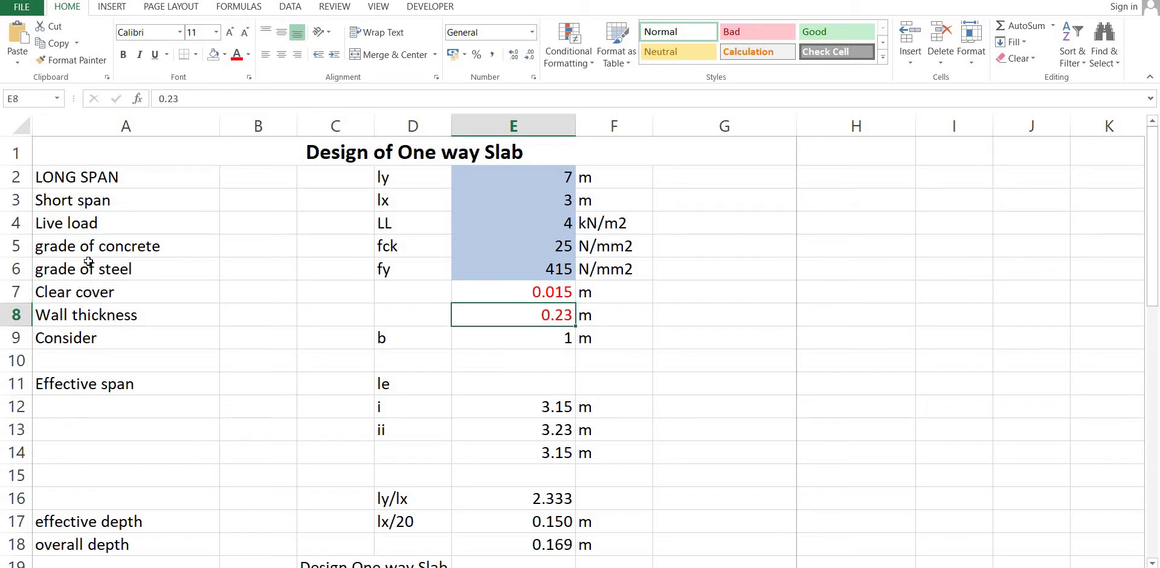
key(Up)
key(Down)
key(Up)
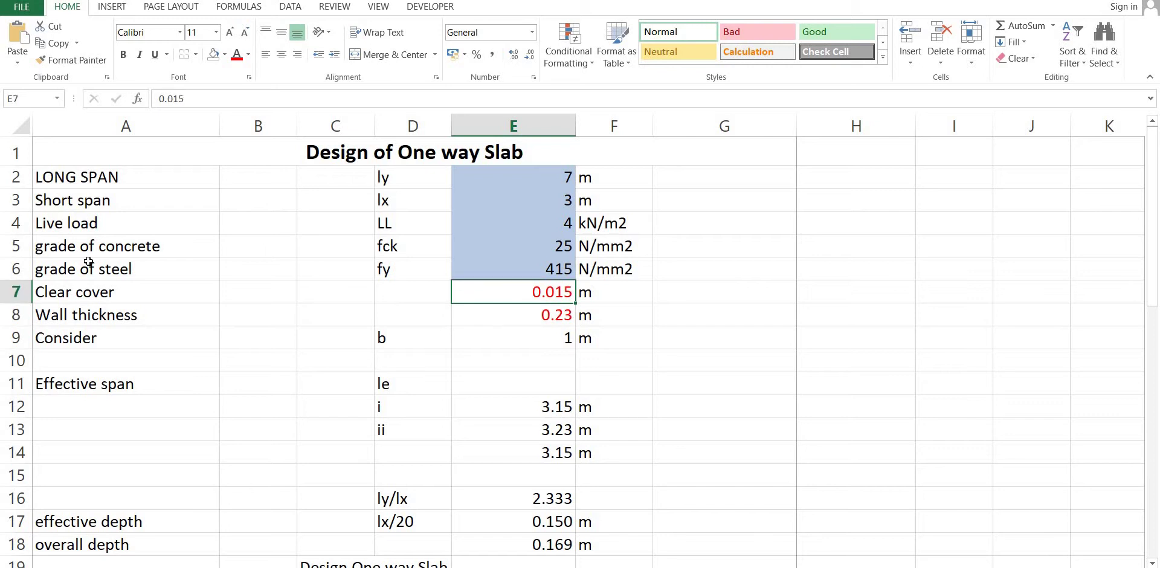
key(Down)
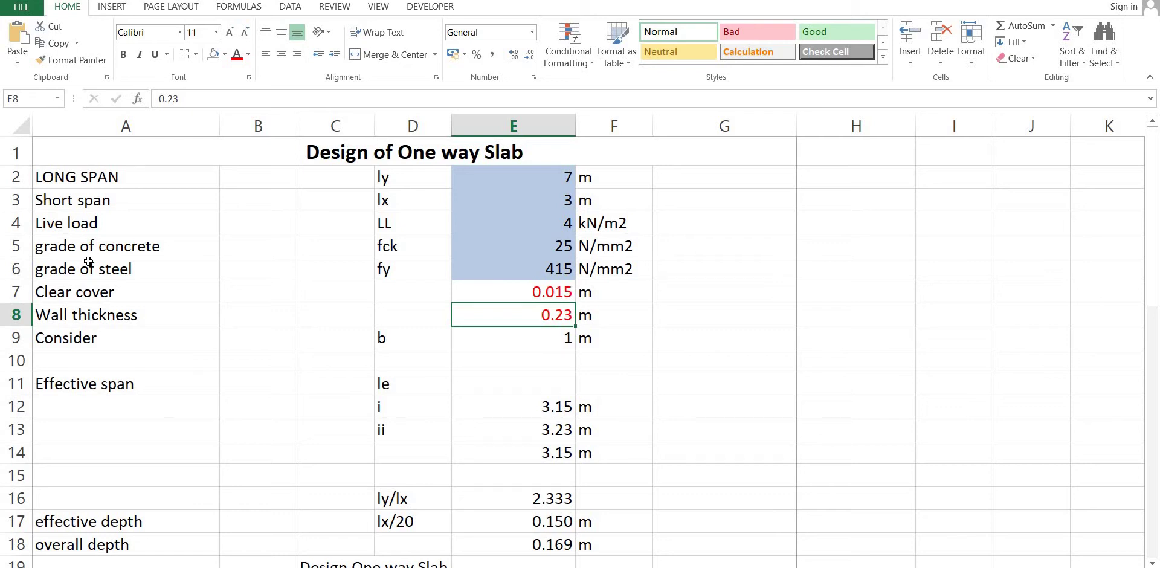
key(Down)
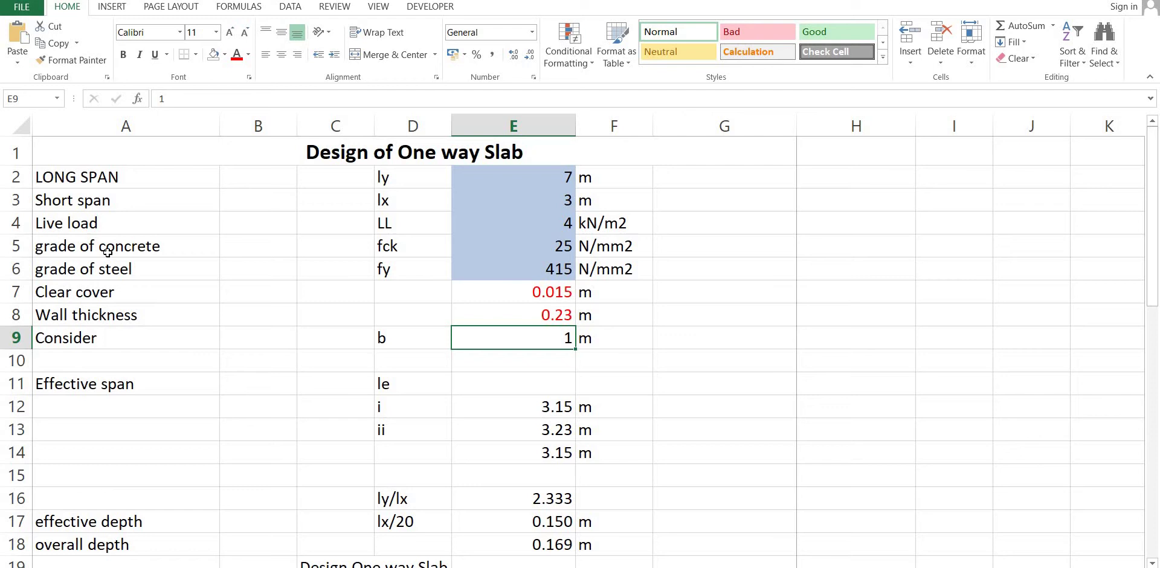
Step: Examine the effective span section and the formula in its first option, cell E12
key(Down)
key(Down)
key(Down)
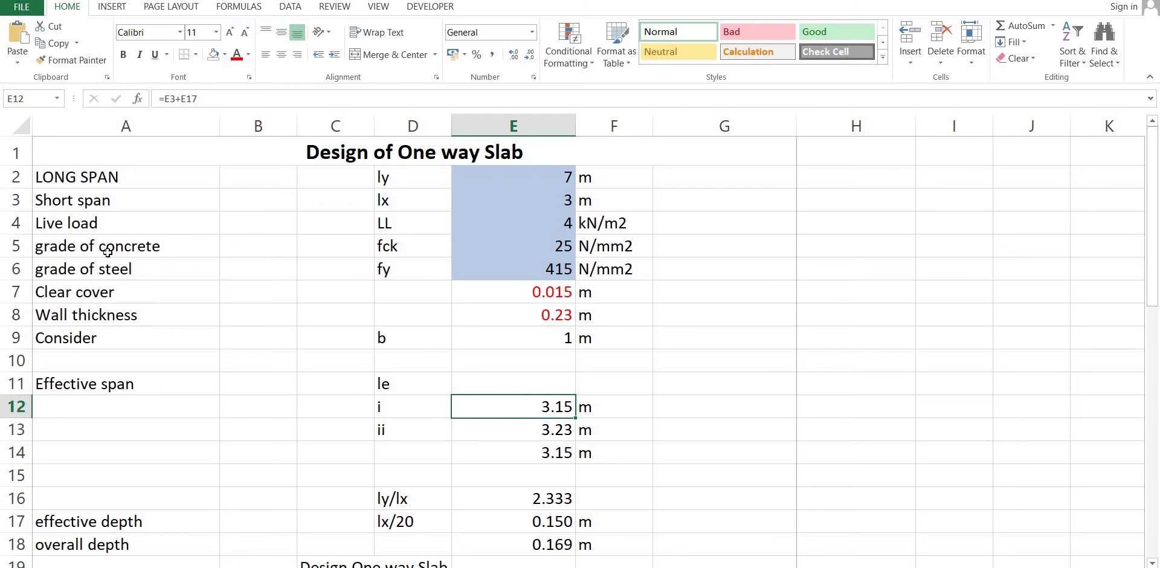
key(Up)
key(Up)
key(Up)
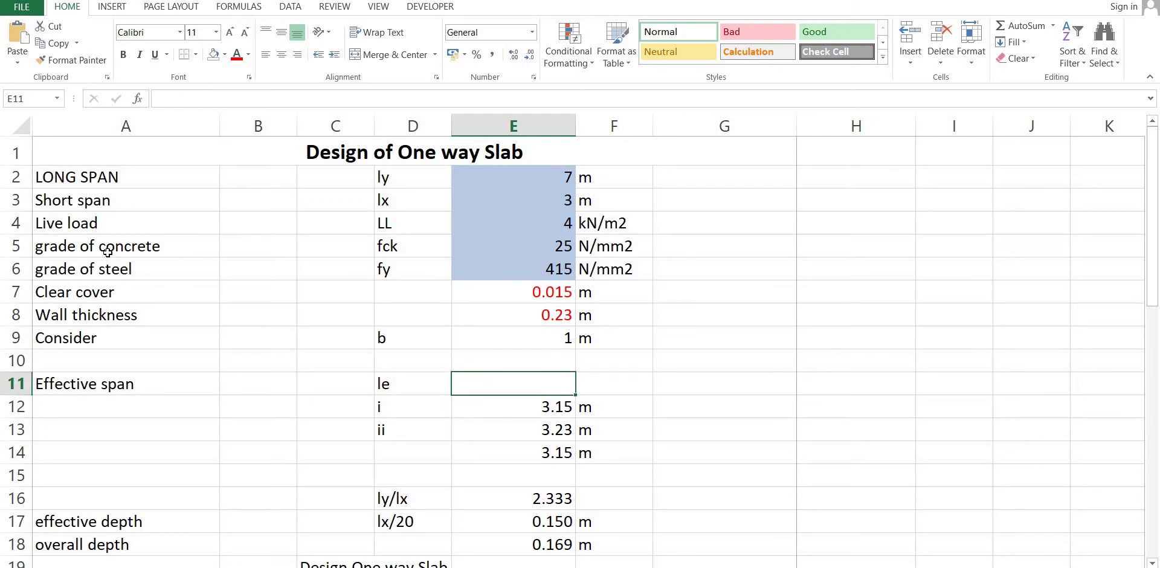
key(Down)
key(Down)
key(Down)
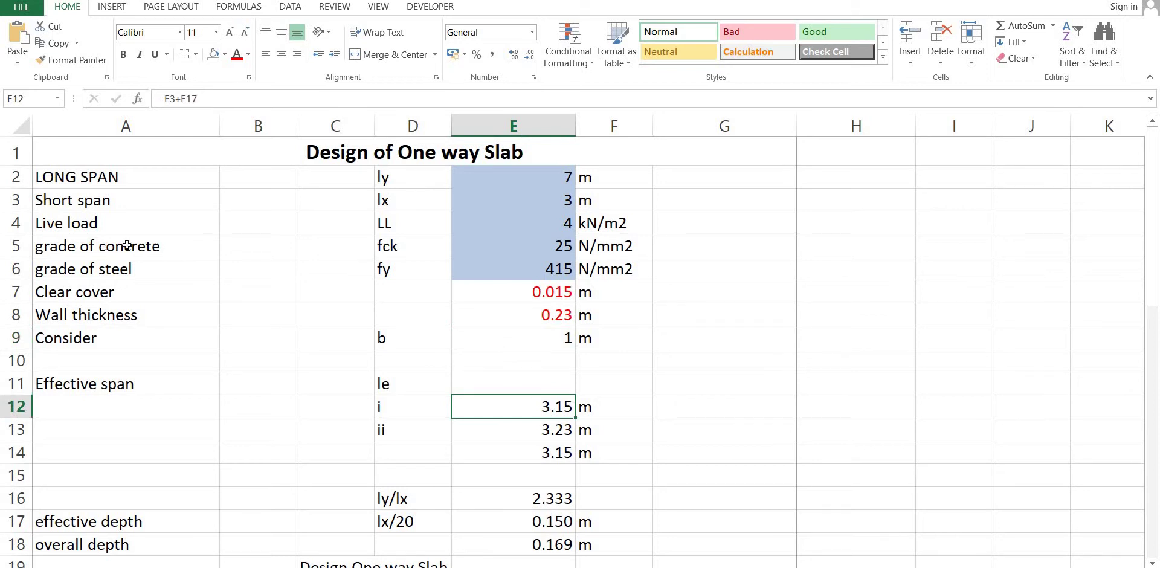
Step: Set effective span option i in E12 to short span plus wall thickness, =E3+E8
text(=)
key(Up)
key(Up)
key(Up)
key(Up)
key(Up)
key(Up)
key(Up)
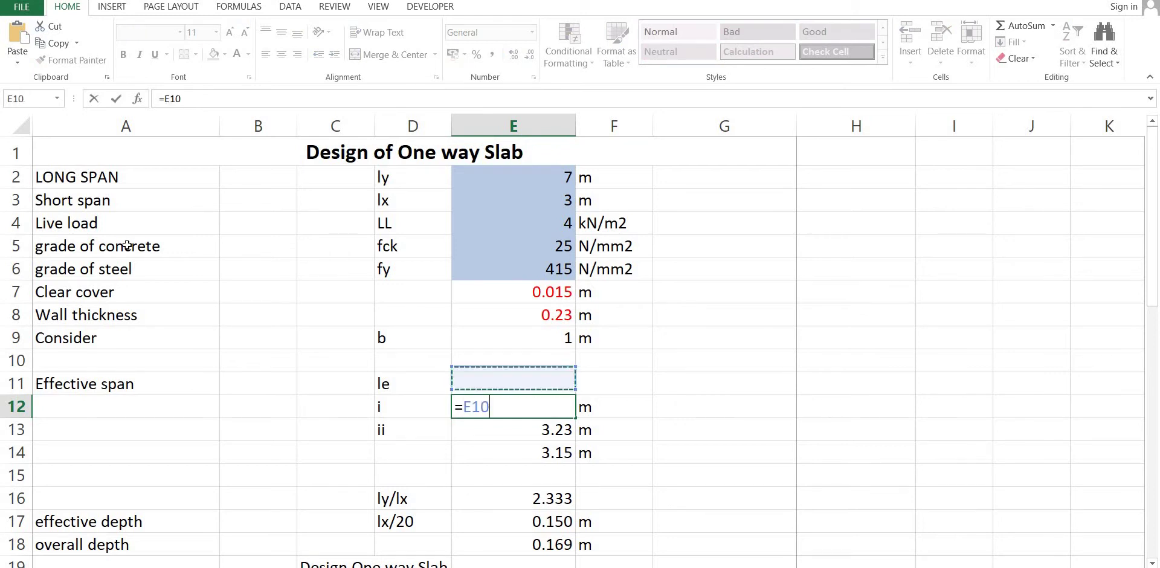
key(Up)
key(Up)
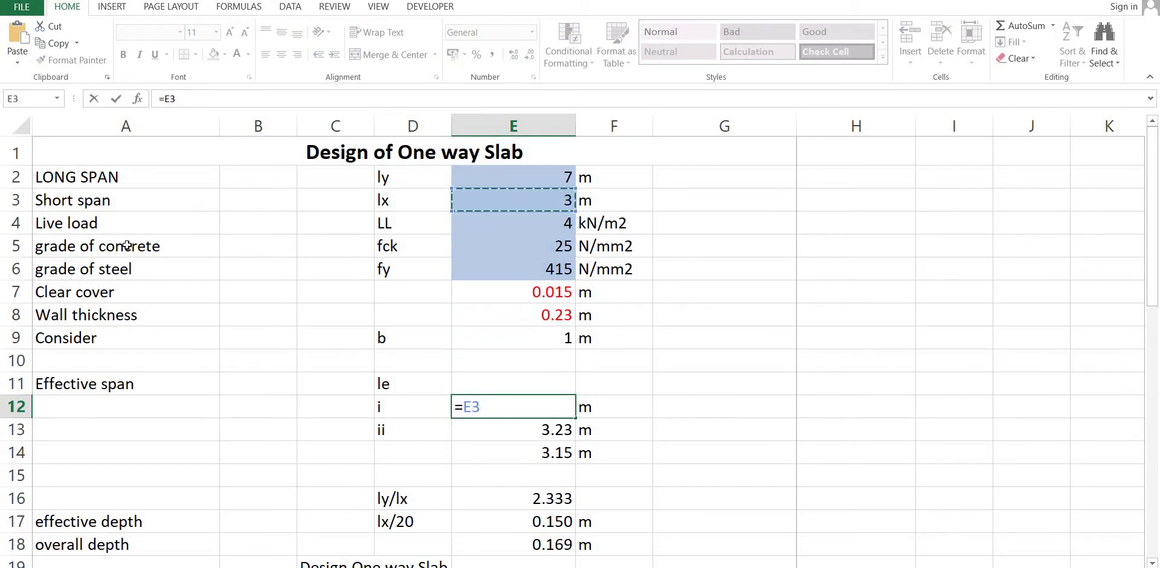
text(+)
key(Down)
key(Down)
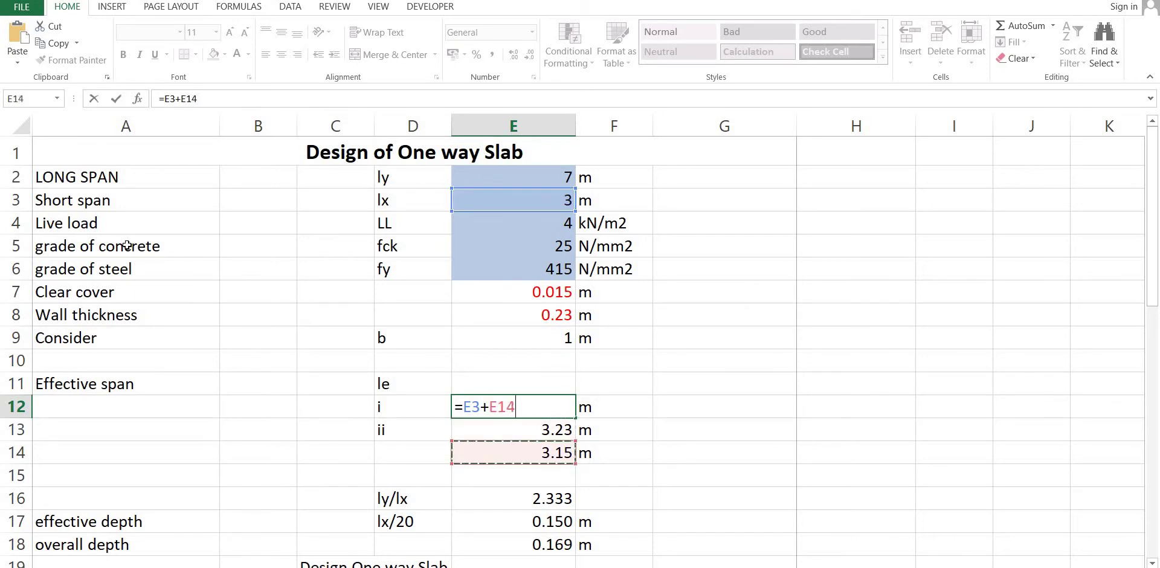
key(Up)
key(Up)
key(Up)
key(Up)
key(Up)
key(Up)
key(Up)
key(Up)
key(Down)
key(Down)
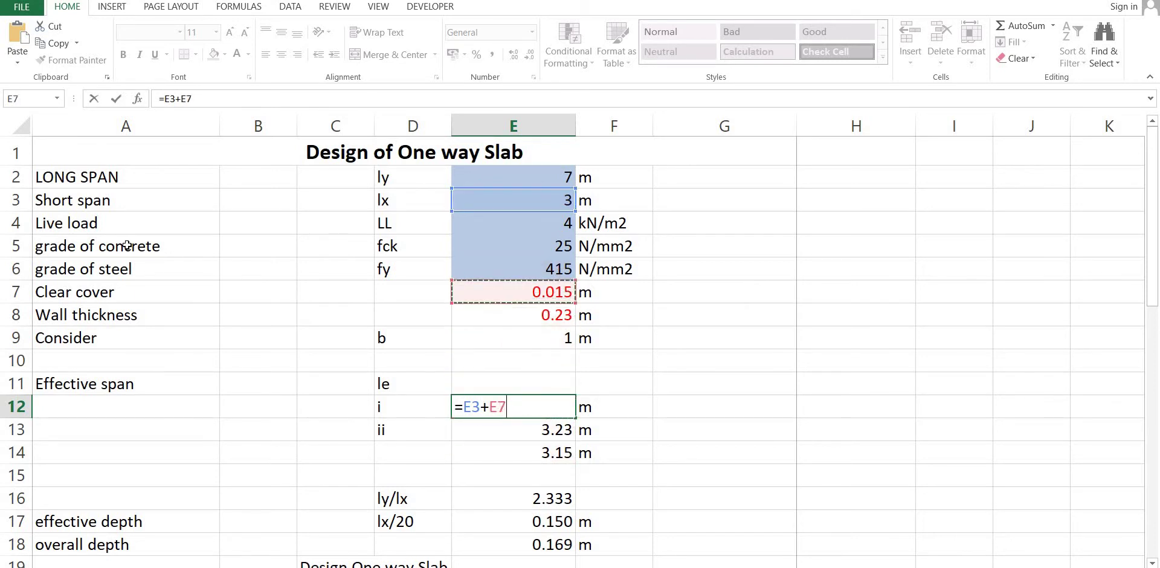
key(Return)
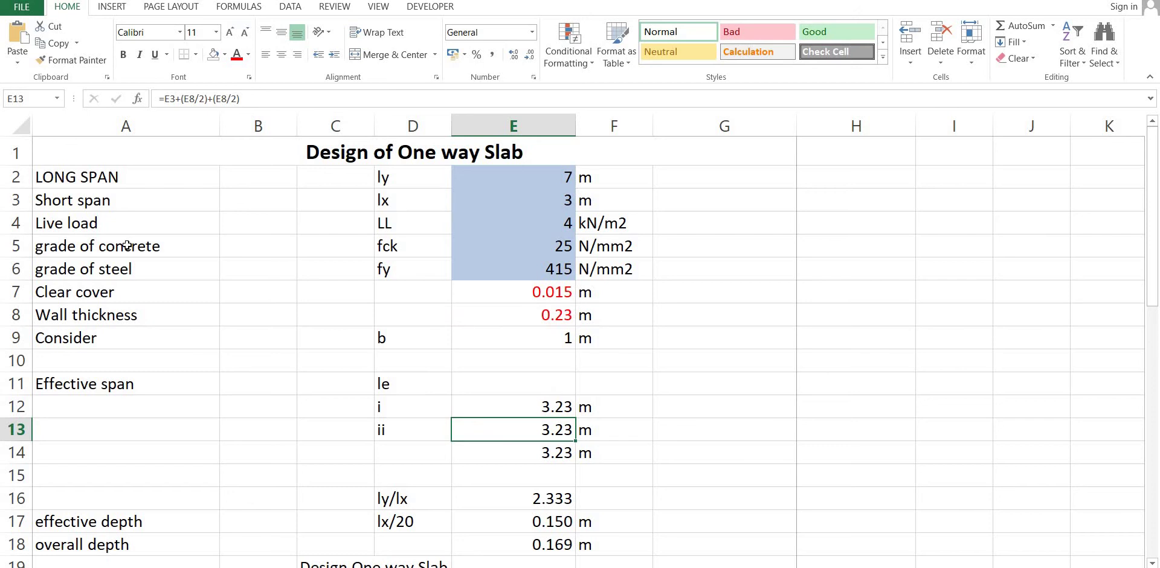
Step: Set effective span option ii in E13 to short span plus effective depth, =E3+E17
text(=)
key(Up)
key(Up)
key(Up)
key(Up)
key(Up)
key(Up)
key(Up)
key(Up)
key(Up)
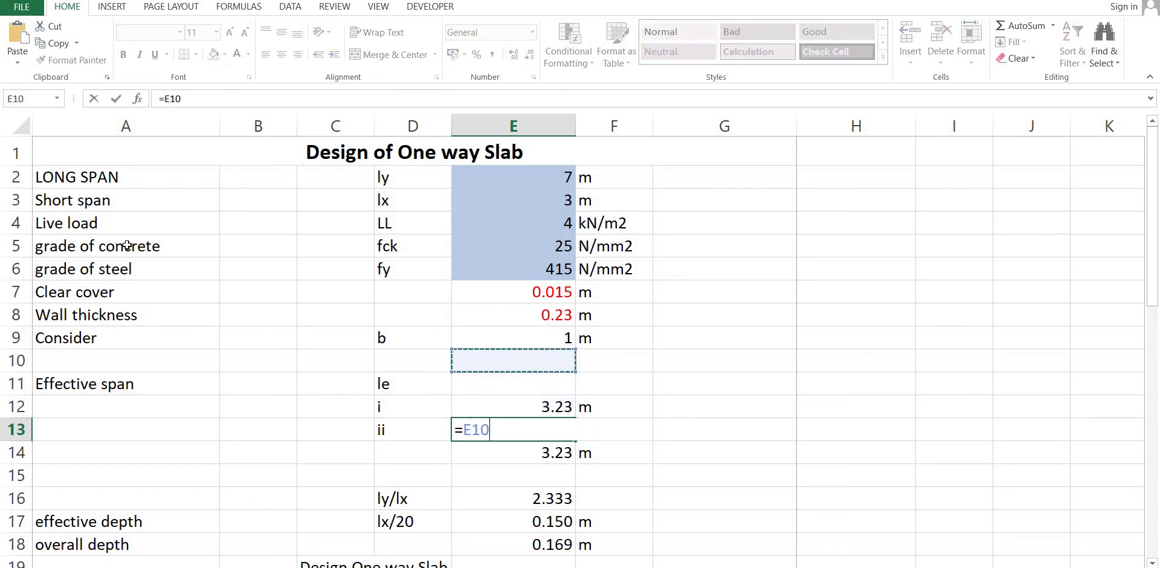
key(Up)
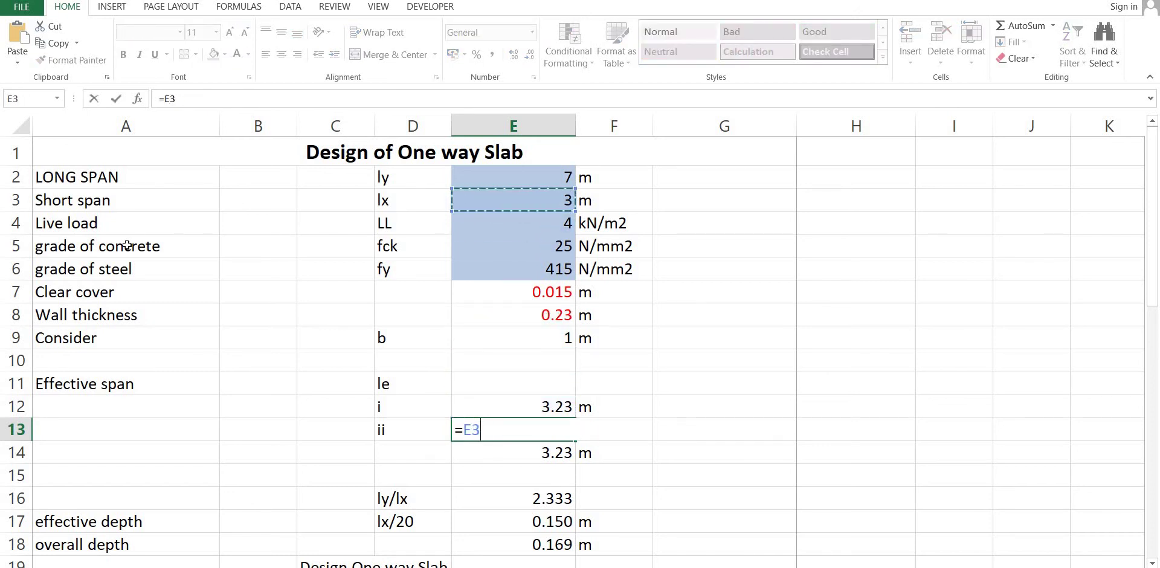
text(+)
key(Down)
key(Down)
key(Down)
key(Down)
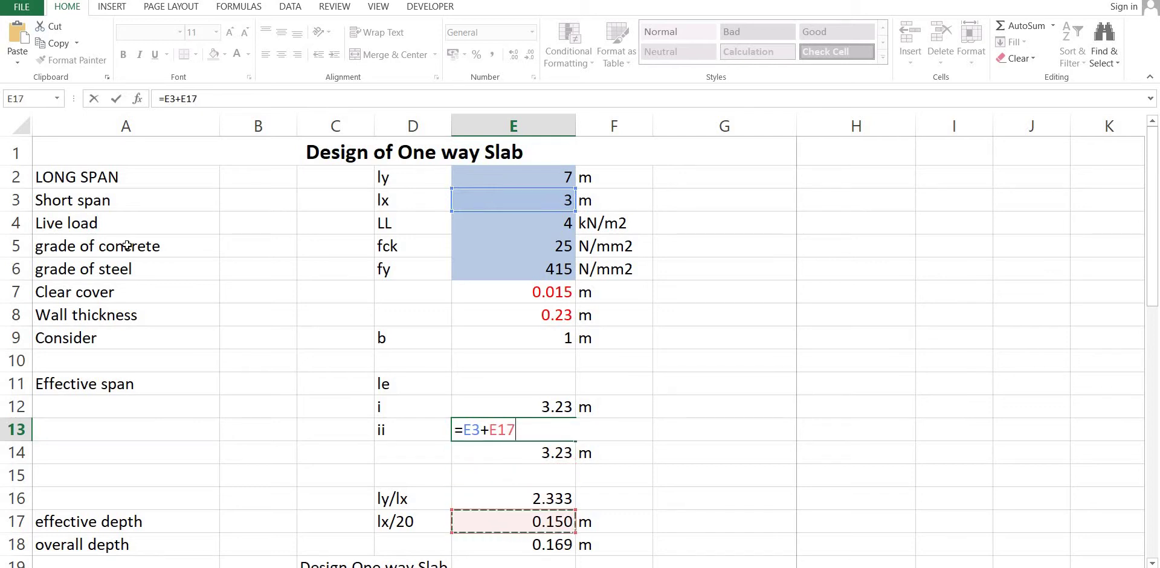
key(Return)
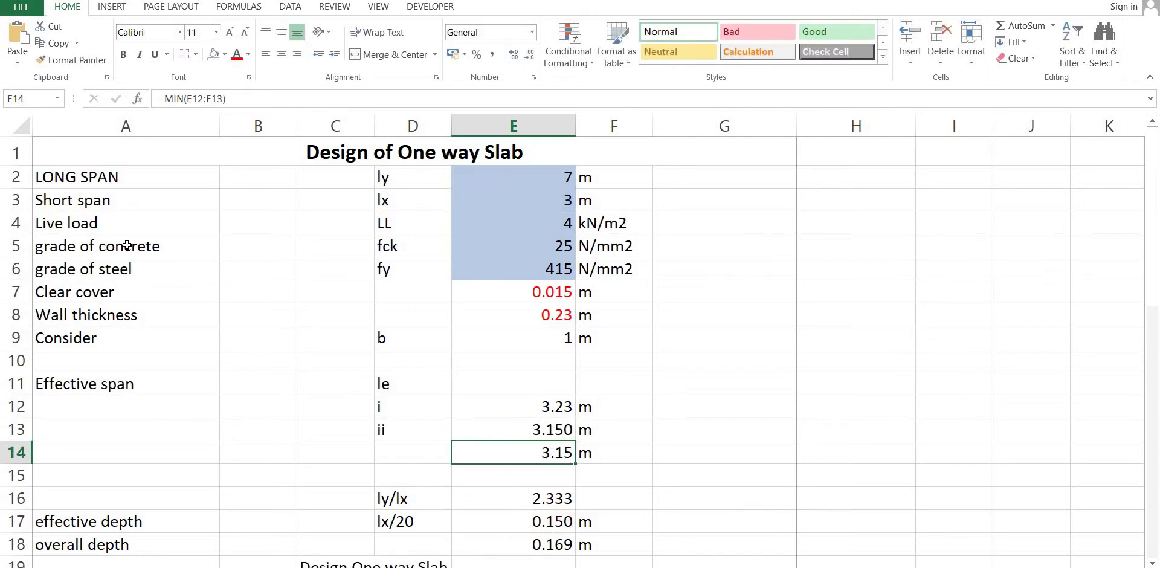
Step: Review the effective span formulas in E12:E14 and the depth and slab thickness cells down to the load calculation heading
key(Up)
key(Up)
key(Down)
key(Down)
key(Up)
key(Up)
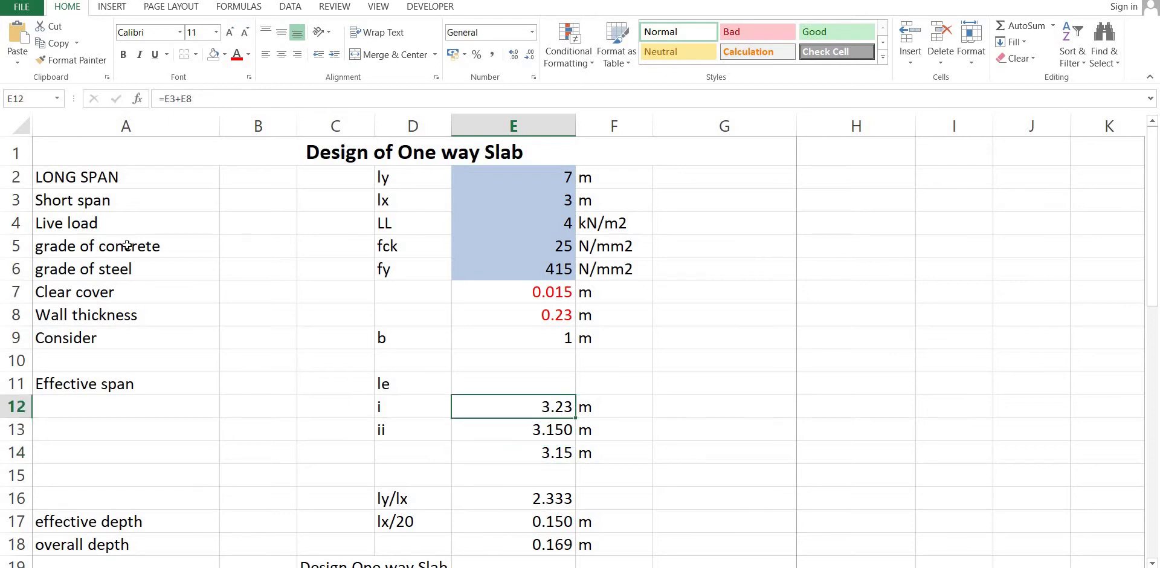
key(Down)
key(Down)
key(Down)
key(Down)
key(Down)
key(Down)
key(Down)
key(Down)
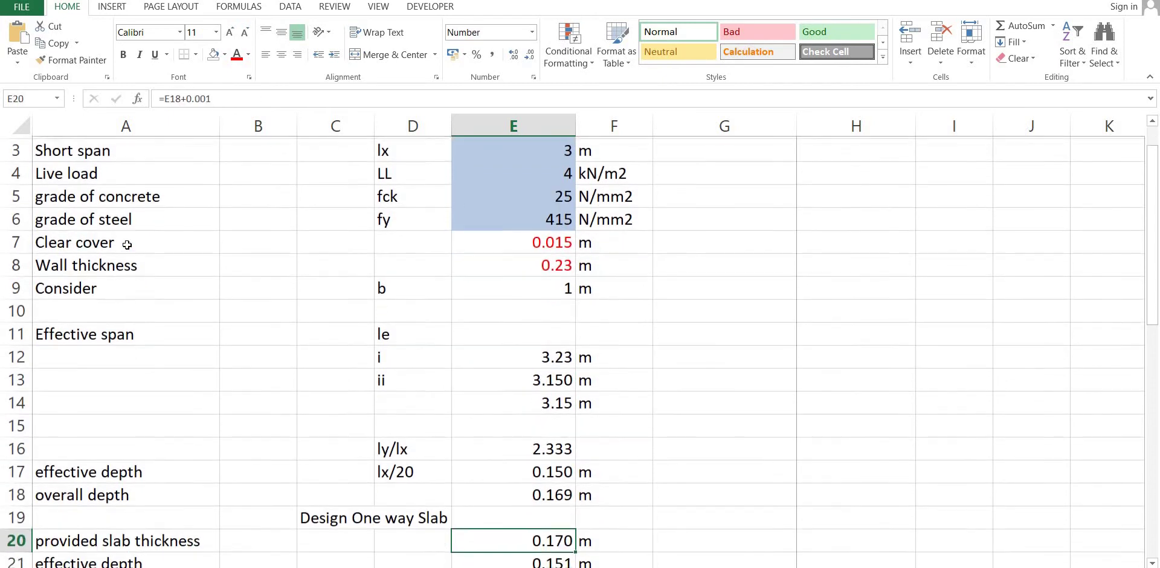
key(Down)
key(Down)
key(Down)
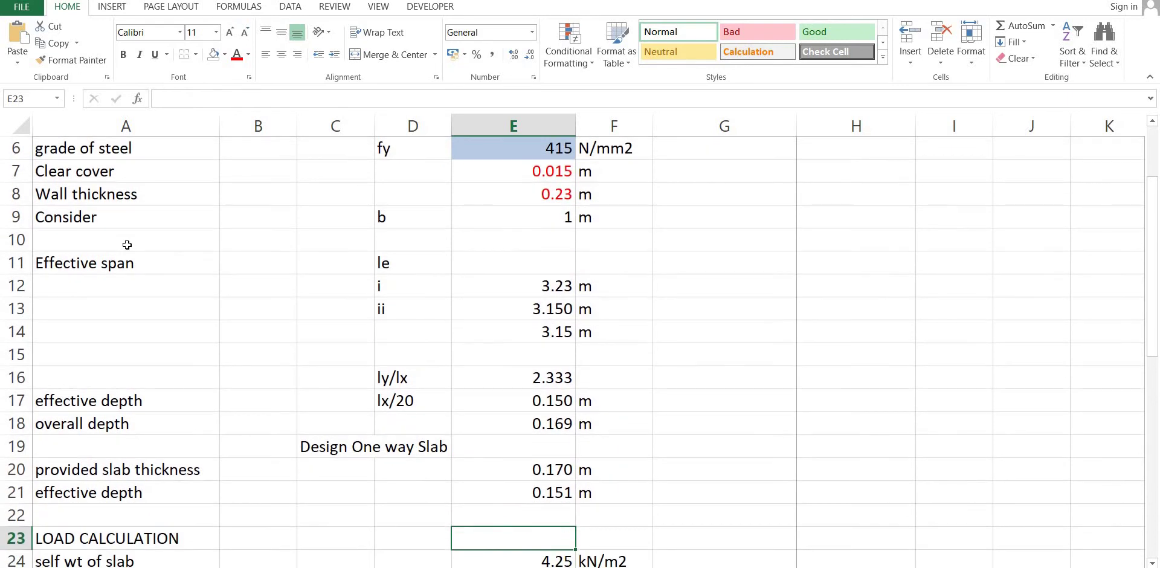
key(Up)
key(Up)
key(Up)
key(Up)
key(Up)
key(Up)
key(Up)
key(Up)
key(Up)
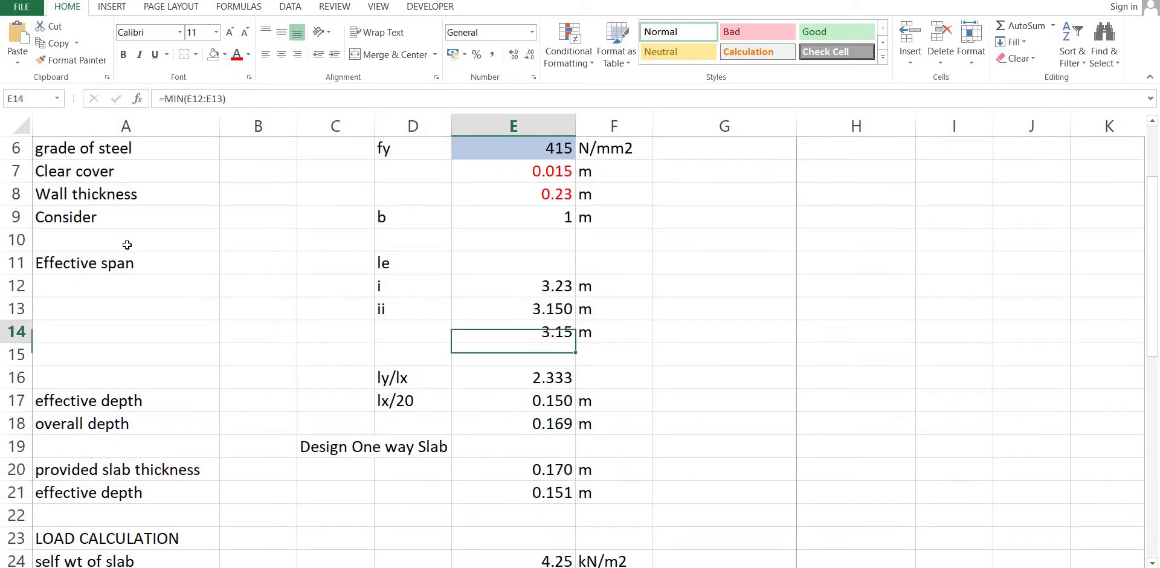
key(Up)
key(Up)
key(Down)
key(Up)
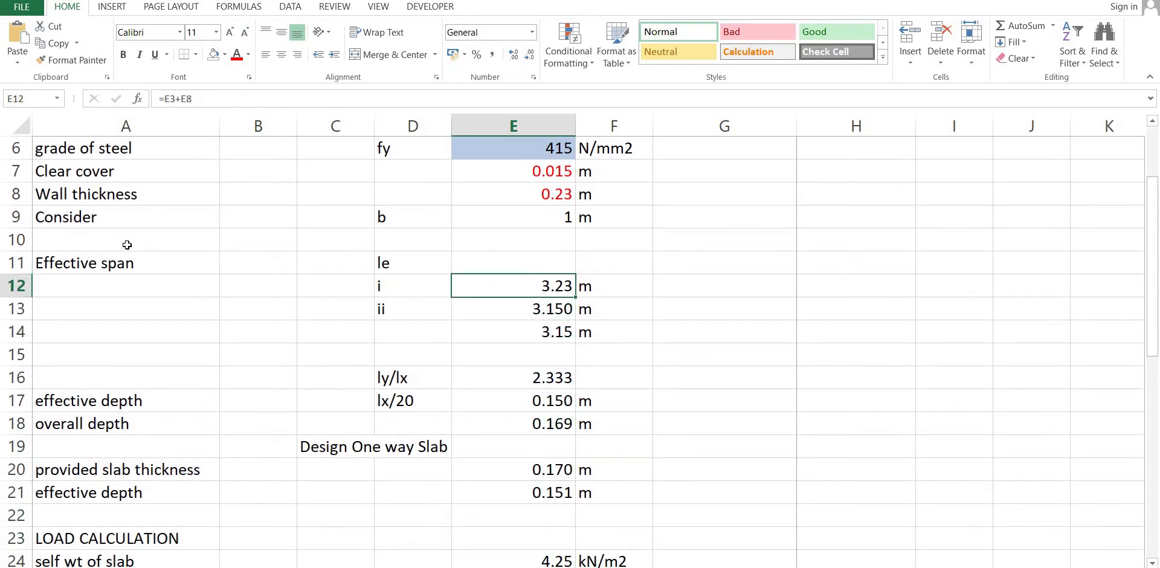
Step: Re-enter effective span option i in E12 as short span plus wall thickness, =E3+E8
text(=)
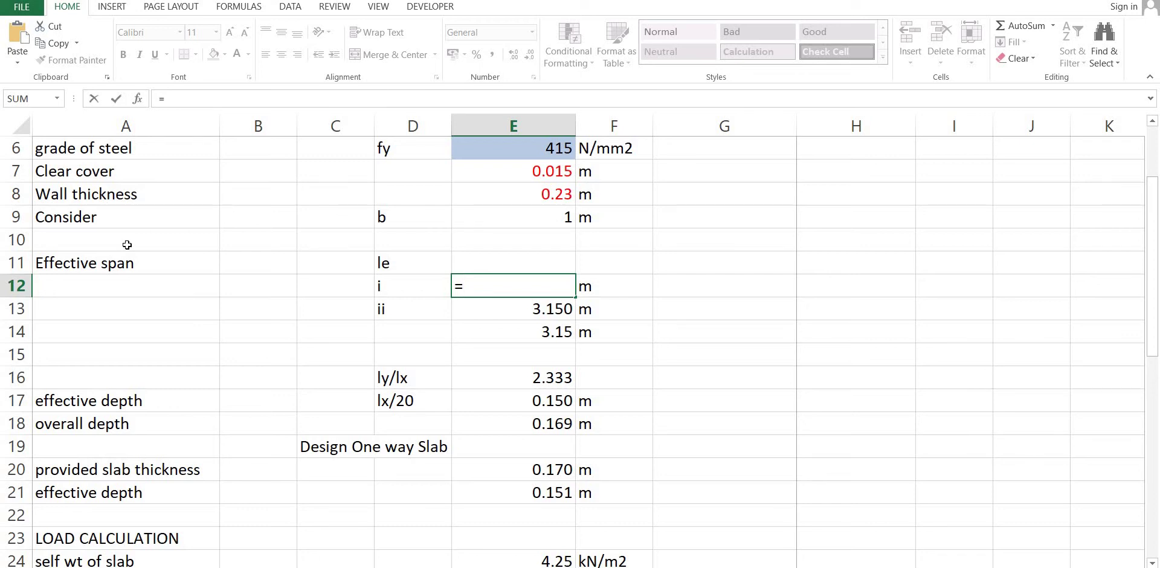
key(Up)
key(Up)
key(Up)
key(Up)
key(Up)
key(Up)
key(Up)
key(Up)
key(Up)
key(Up)
key(Up)
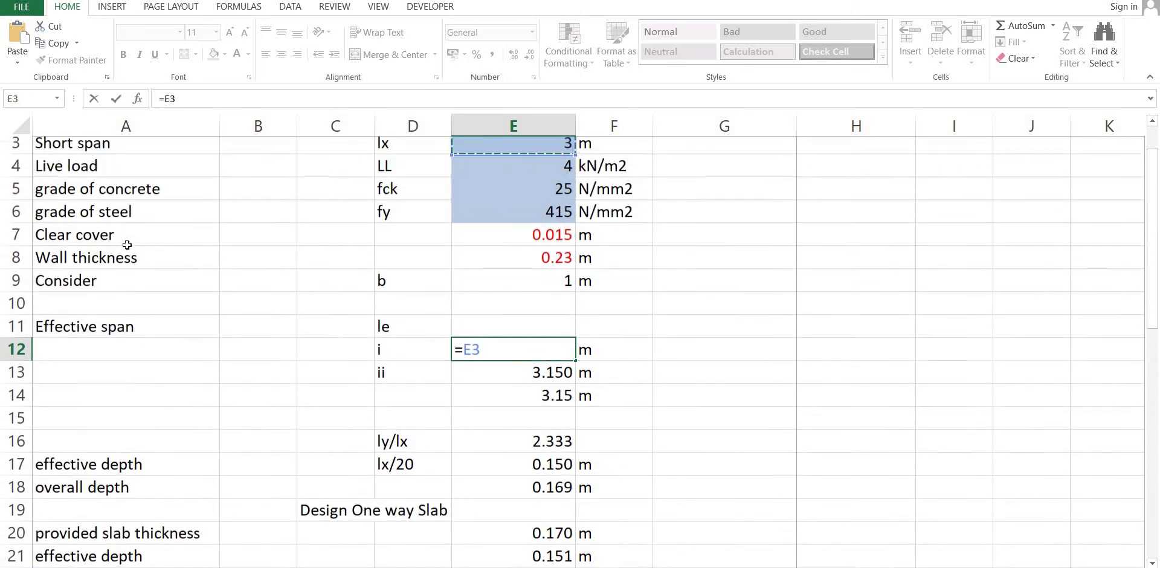
key(Down)
key(Down)
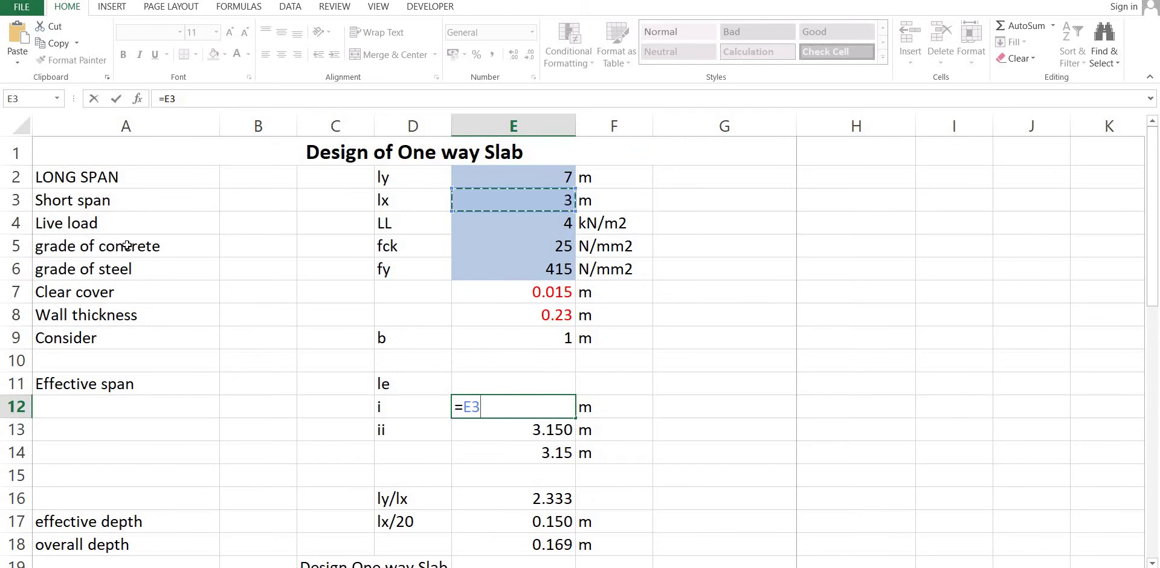
key(F2)
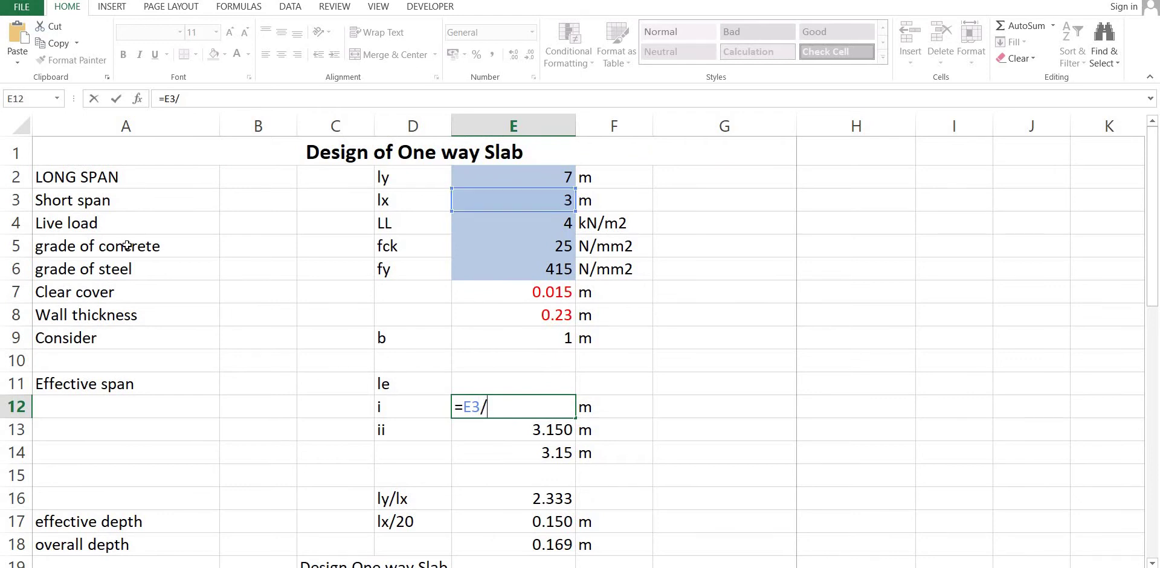
text(+)
key(Up)
key(Up)
key(Up)
key(Up)
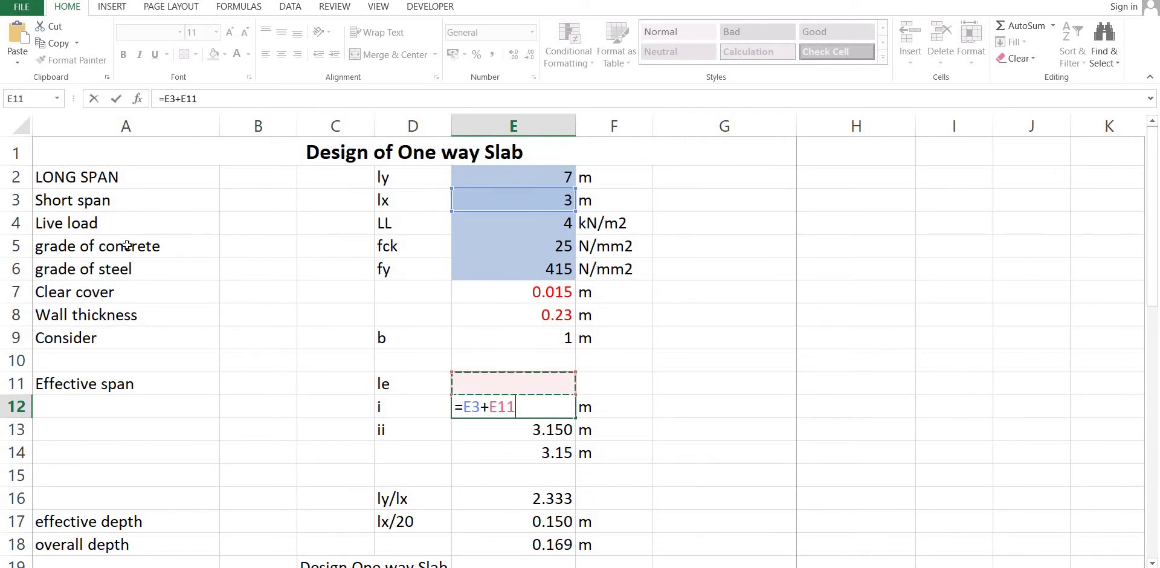
key(Up)
key(Down)
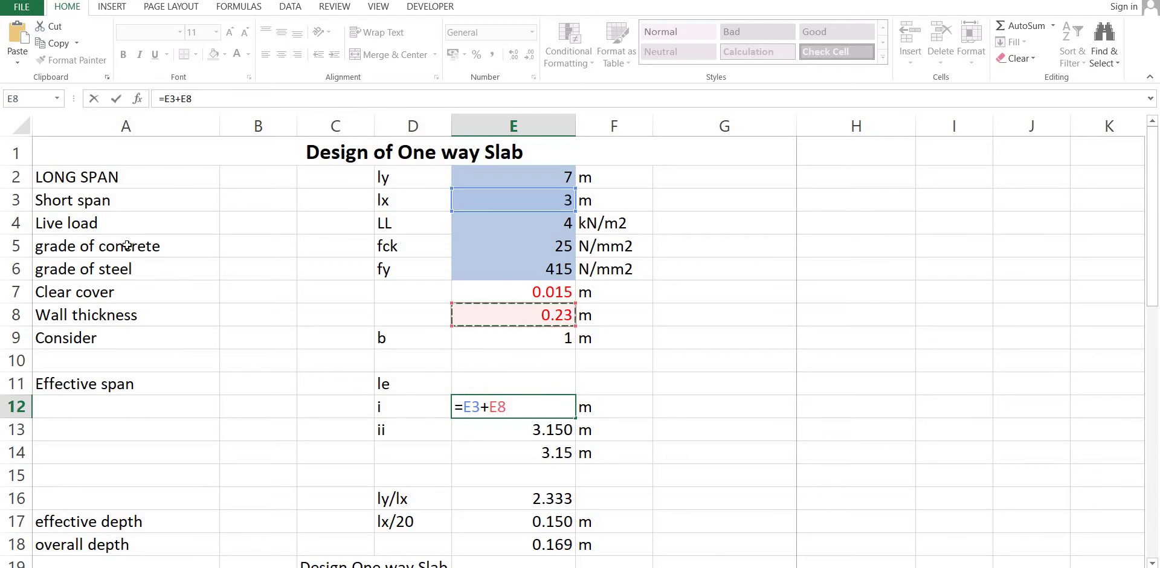
key(Return)
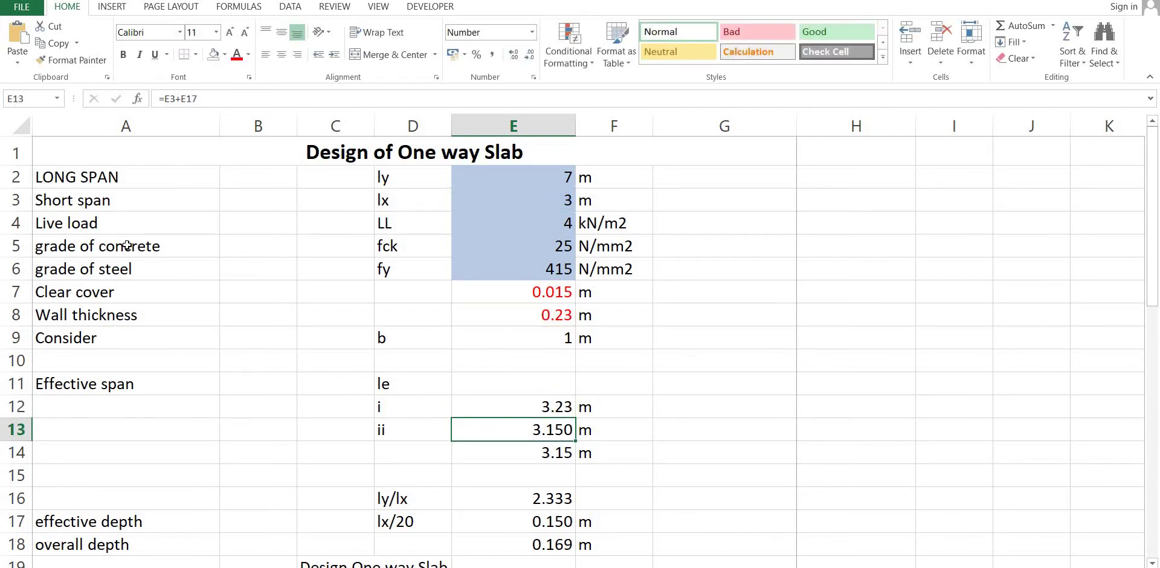
Step: Re-enter effective span option ii in E13 as short span plus effective depth, =E3+E17
text(=)
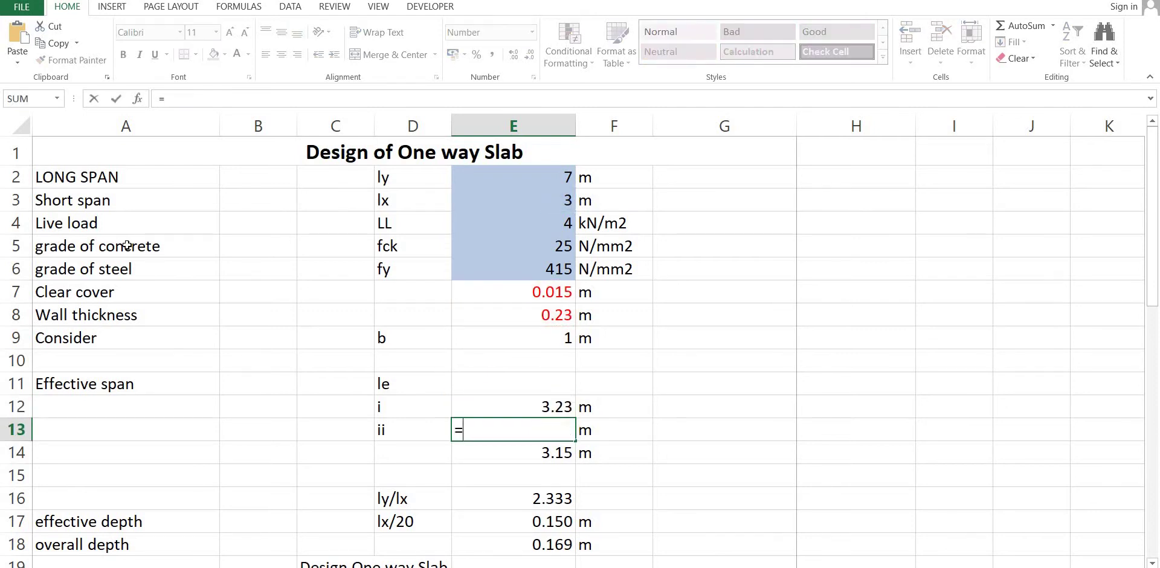
key(Up)
key(Up)
key(Up)
key(Up)
key(Up)
key(Up)
key(Up)
key(Up)
key(Up)
key(Up)
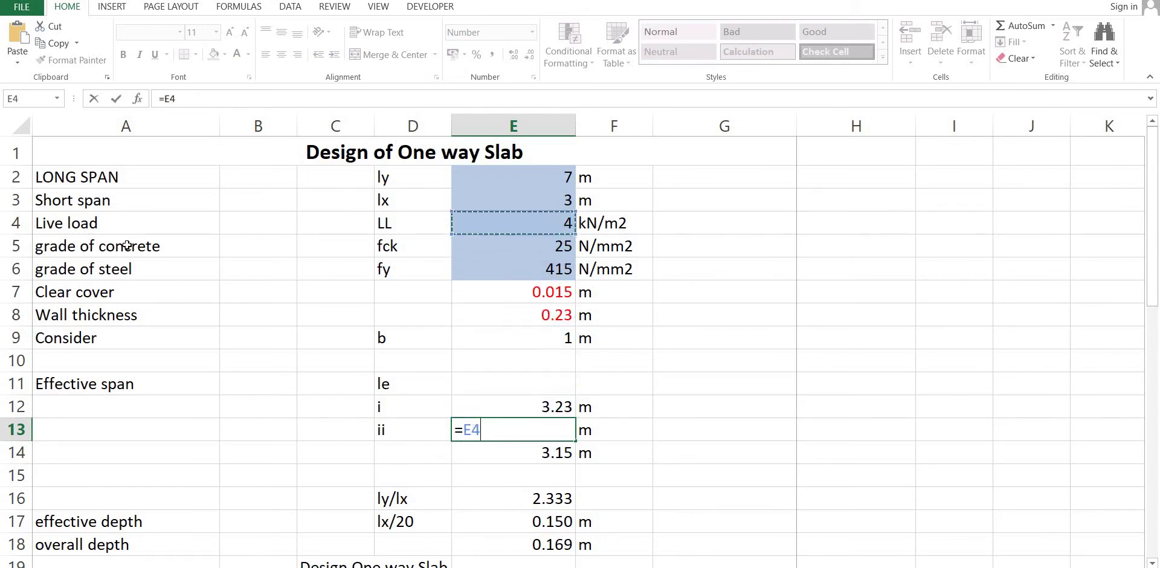
text(+)
key(Down)
key(Down)
key(Down)
key(Down)
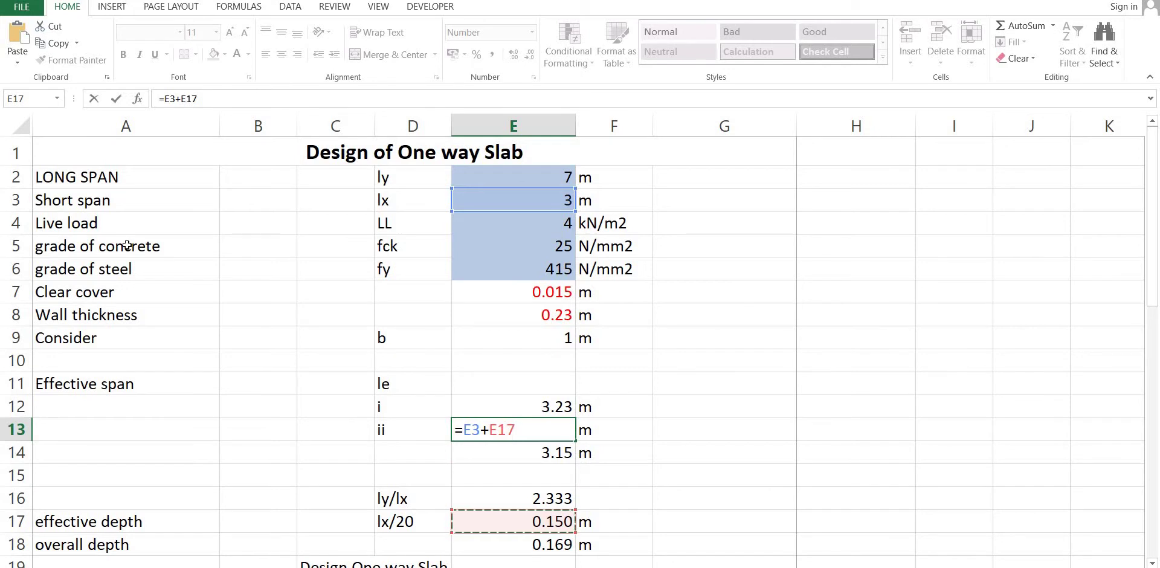
key(Return)
Step: Review the effective span formulas in E12:E14, the effective depth in E17, and the cells down to the slab self weight in E24
key(Up)
key(Up)
key(Down)
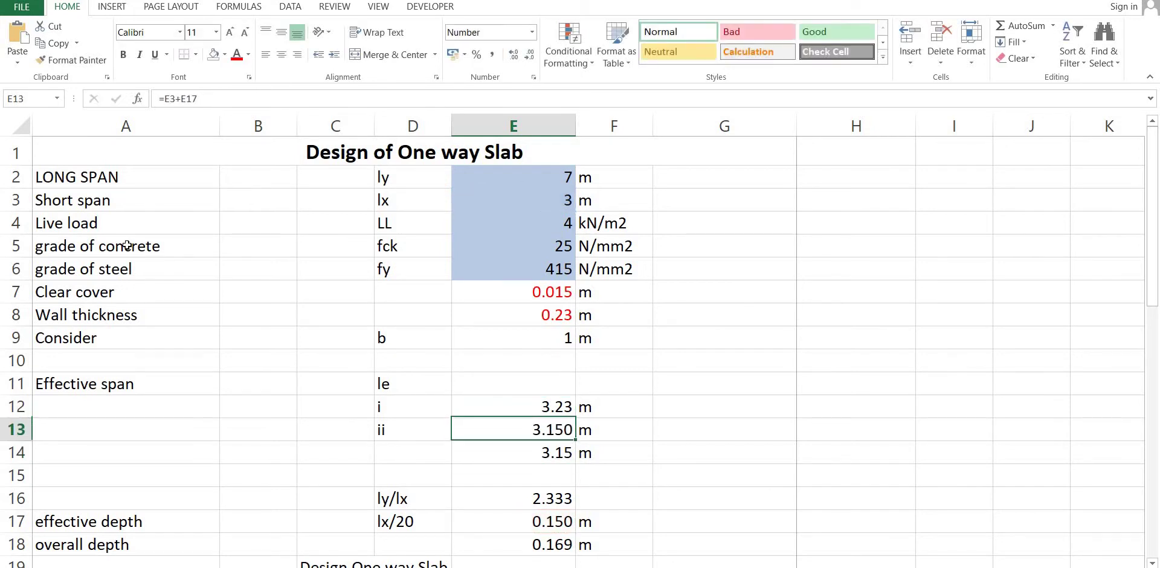
key(Up)
key(Down)
key(Up)
key(Down)
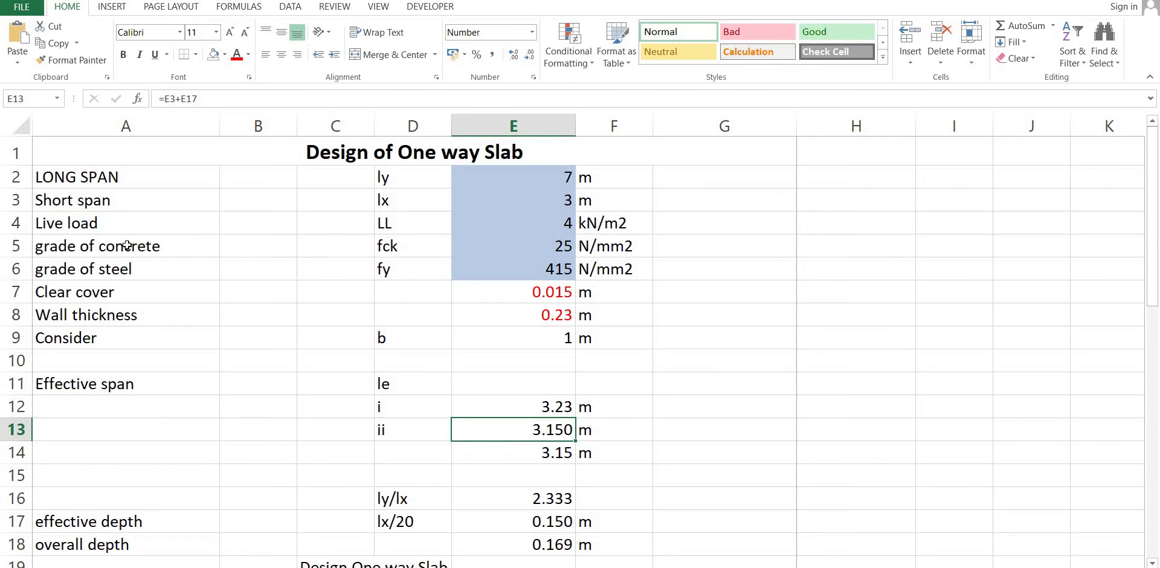
key(Down)
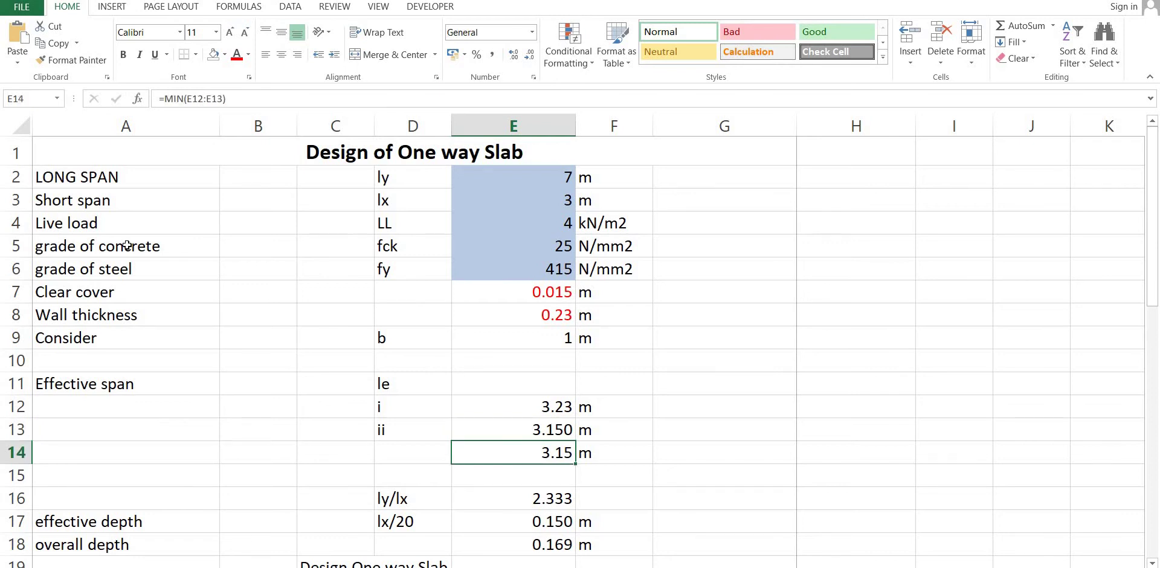
key(Down)
key(Down)
key(Down)
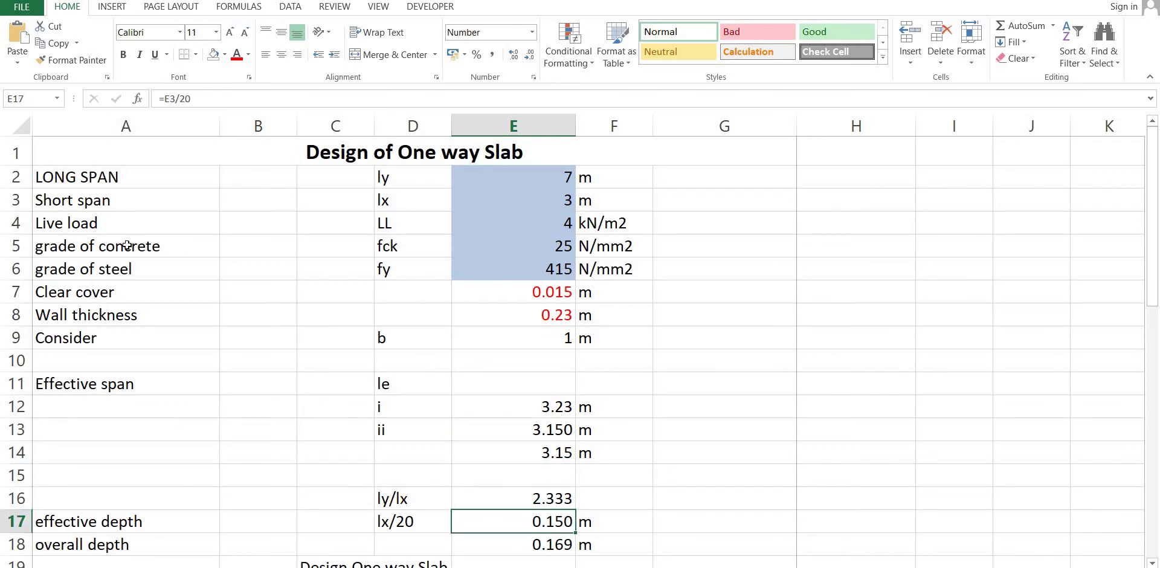
key(Up)
key(Up)
key(Up)
key(Up)
key(Up)
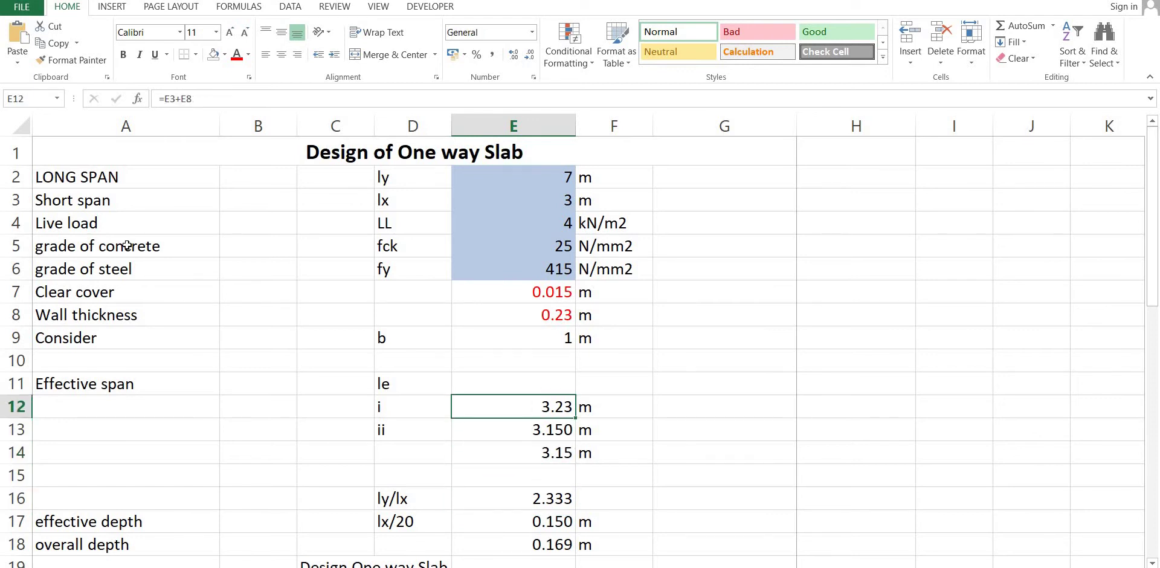
key(Down)
key(Up)
key(Down)
key(Up)
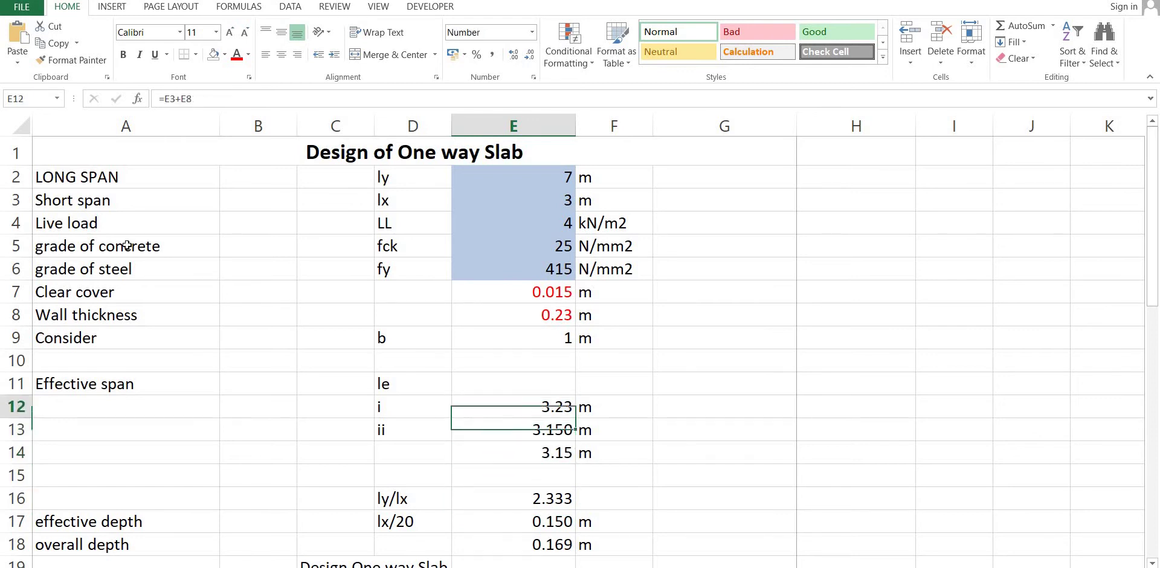
key(Down)
key(Down)
key(Down)
key(Down)
key(Down)
key(Down)
key(Down)
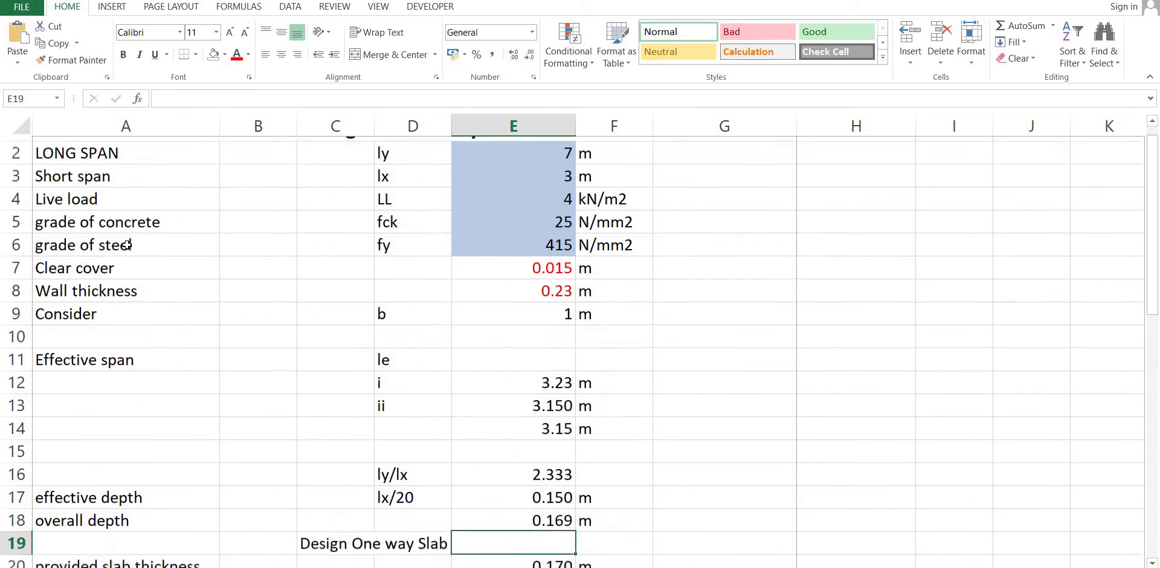
key(Down)
key(Down)
key(Down)
key(Down)
key(Down)
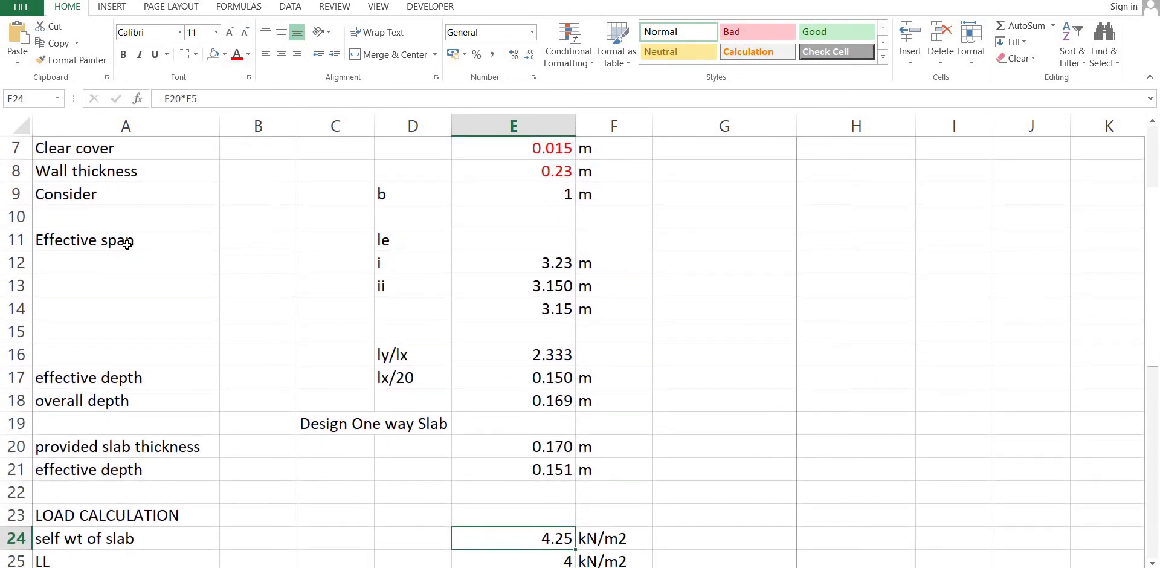
Step: Label the ly/lx row in A16 as "Span ratio"
key(Up)
key(Up)
key(Up)
key(Up)
key(Up)
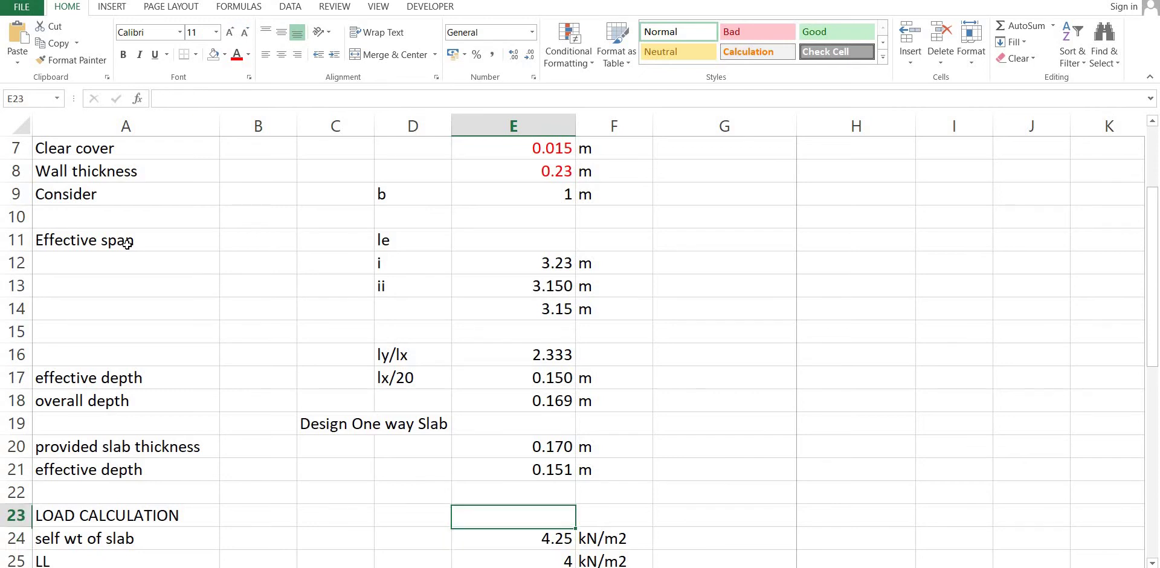
key(Left)
key(Up)
key(Left)
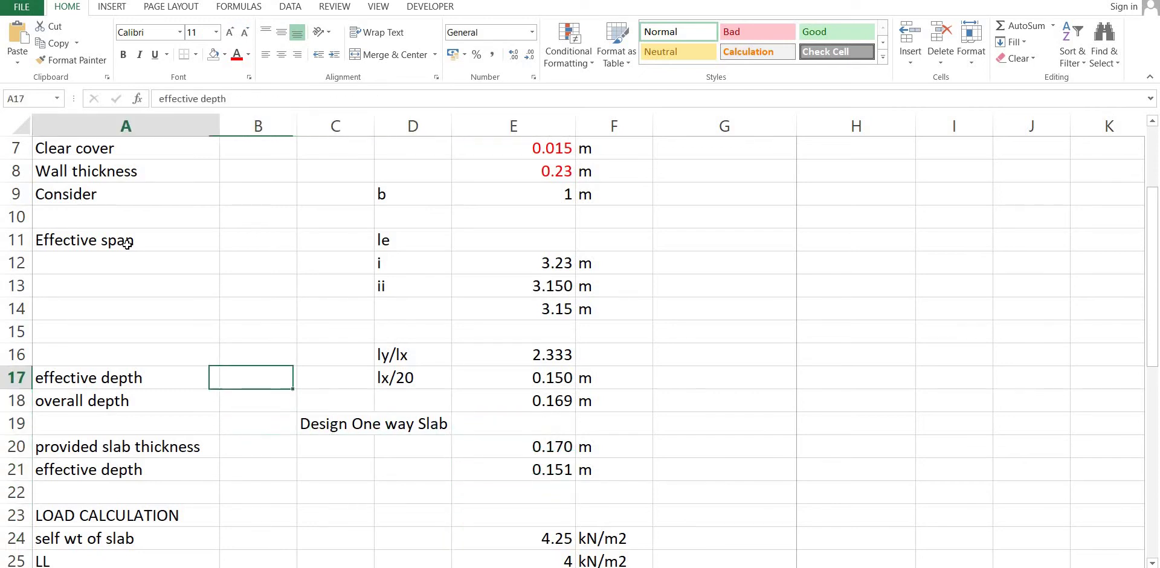
key(Up)
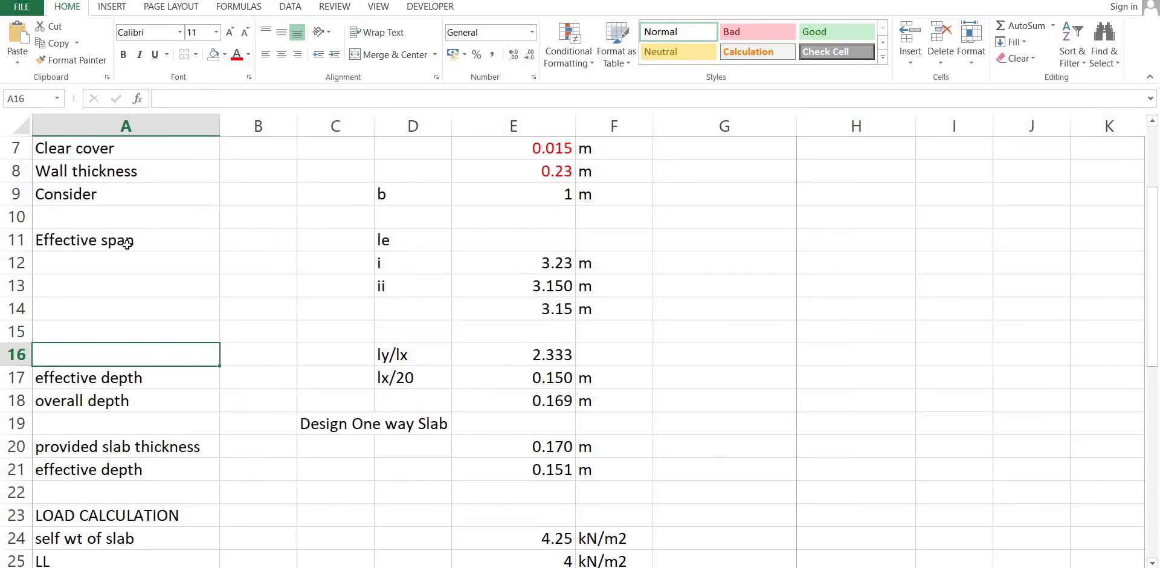
text(Span )
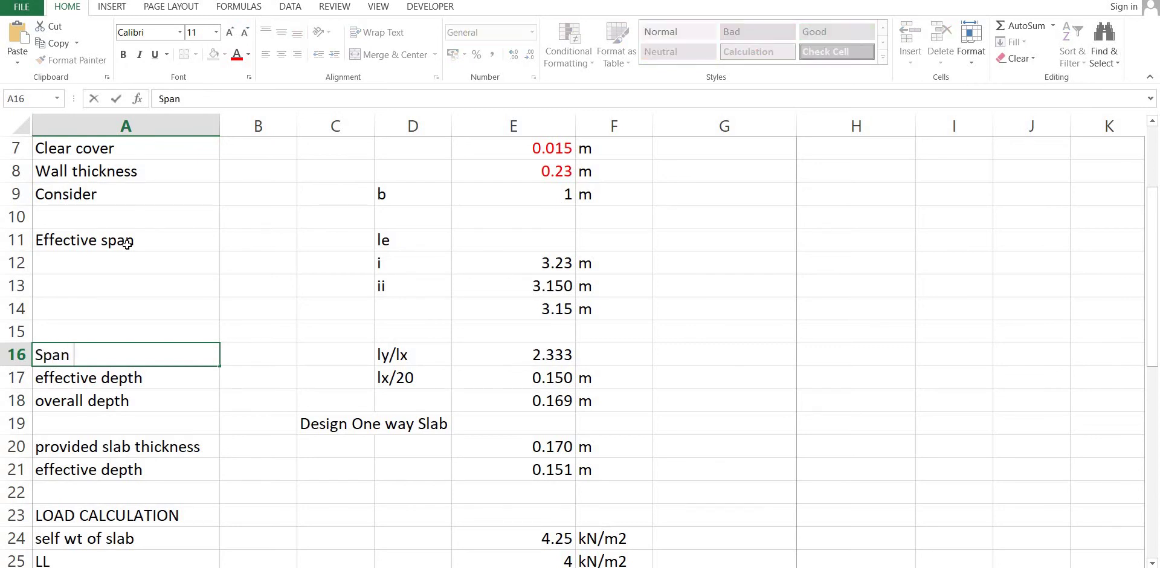
text(ratio)
Step: Set the span ratio in E16 to long span divided by short span, =E2/E3
key(Right)
key(Right)
key(Right)
key(Right)
text(=)
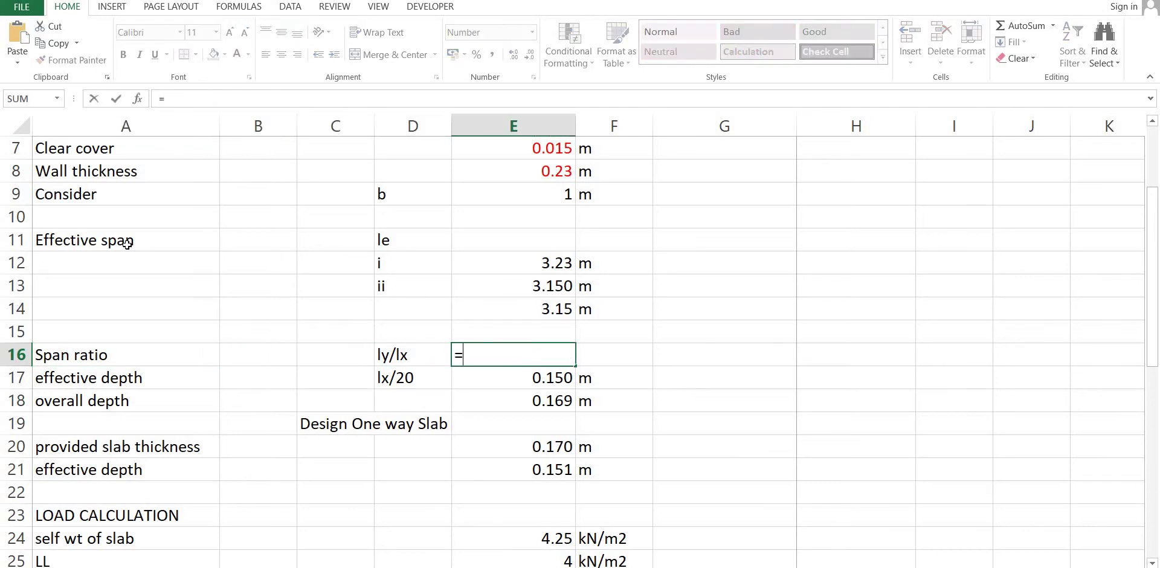
key(Up)
key(Up)
key(Up)
key(Up)
key(Up)
key(Up)
key(Up)
key(Up)
key(Up)
key(Up)
key(Up)
key(Up)
key(Up)
key(Up)
key(Up)
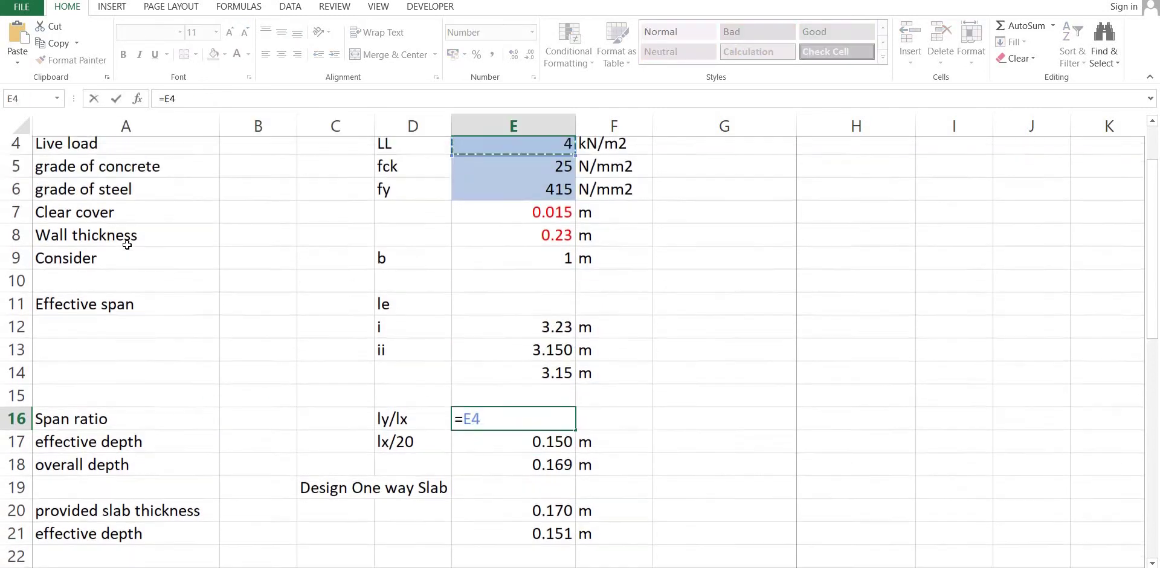
key(Down)
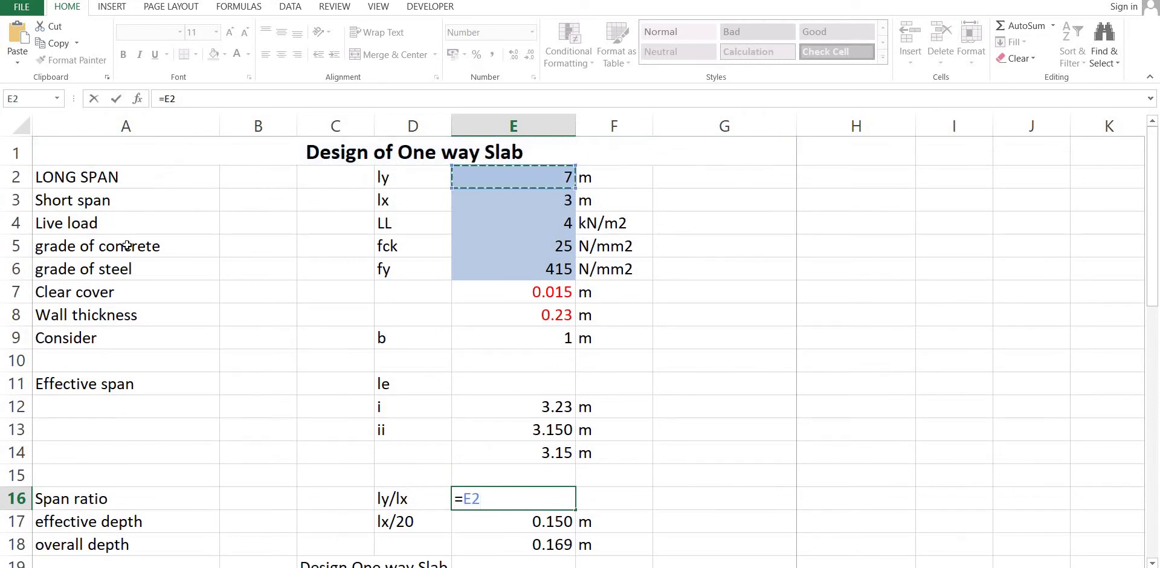
text(/)
key(Up)
key(Up)
key(Up)
key(Up)
key(Up)
key(Up)
key(Up)
key(Up)
key(Up)
key(Up)
key(Up)
key(Up)
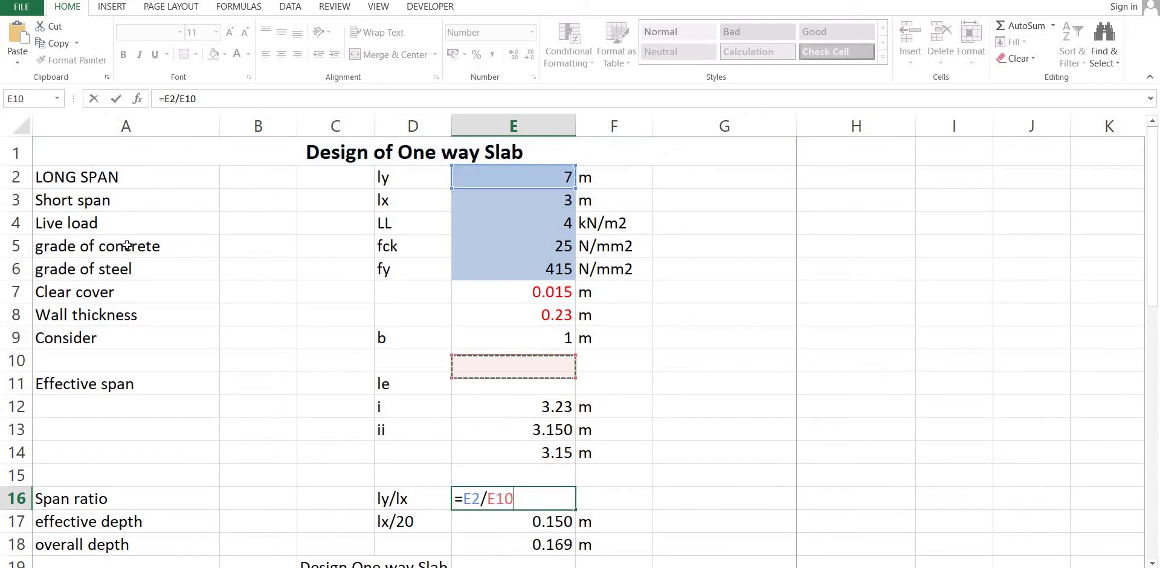
key(Up)
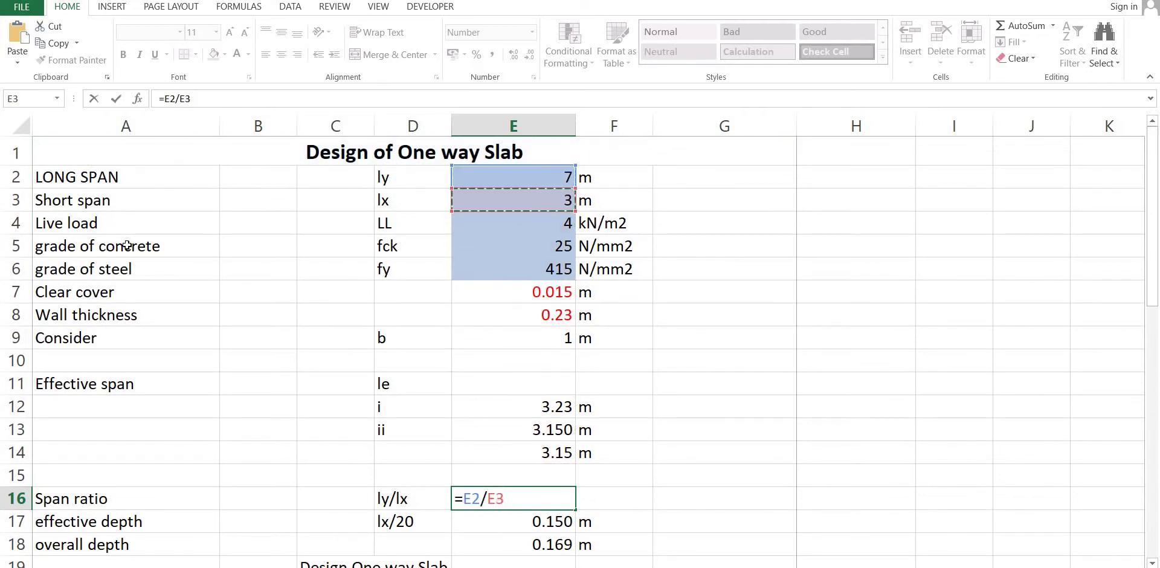
key(Return)
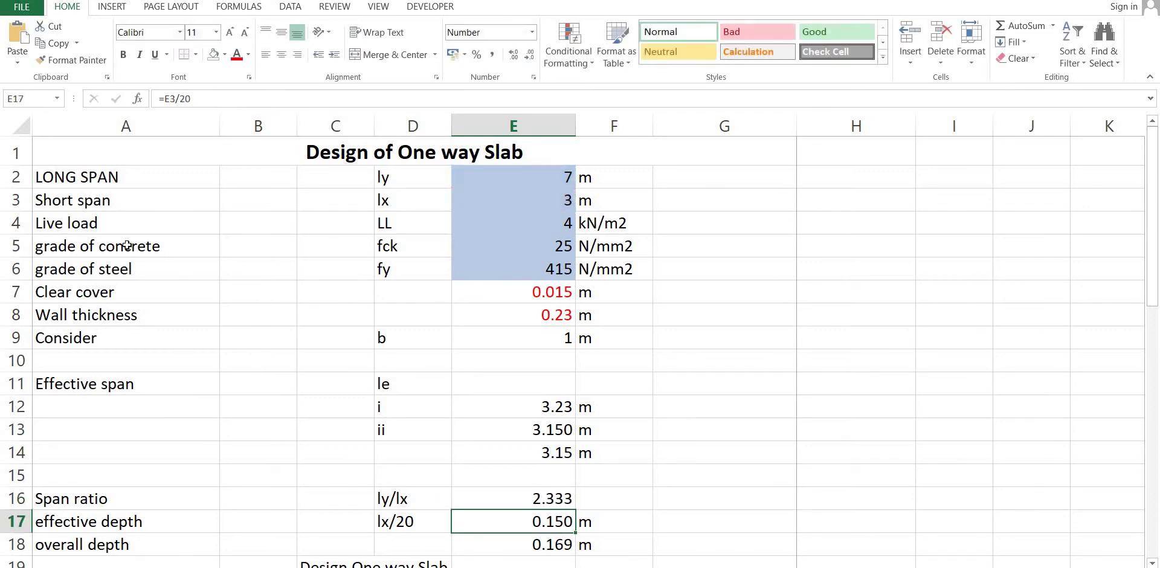
Step: Add the one-way slab criterion ">2" beside the span ratio in F16
key(Right)
key(Up)
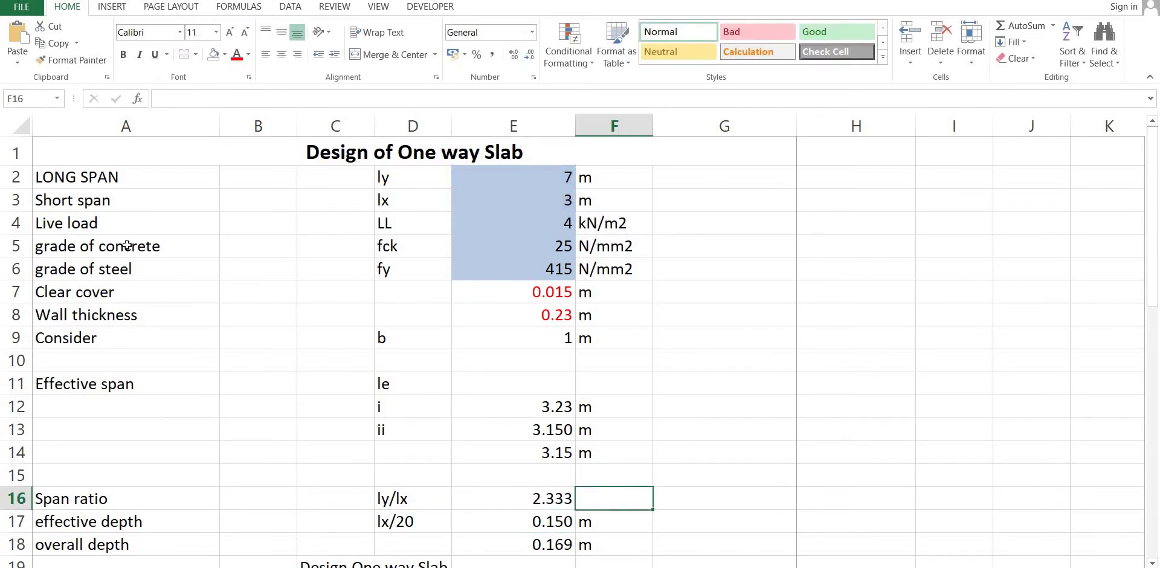
text(>2)
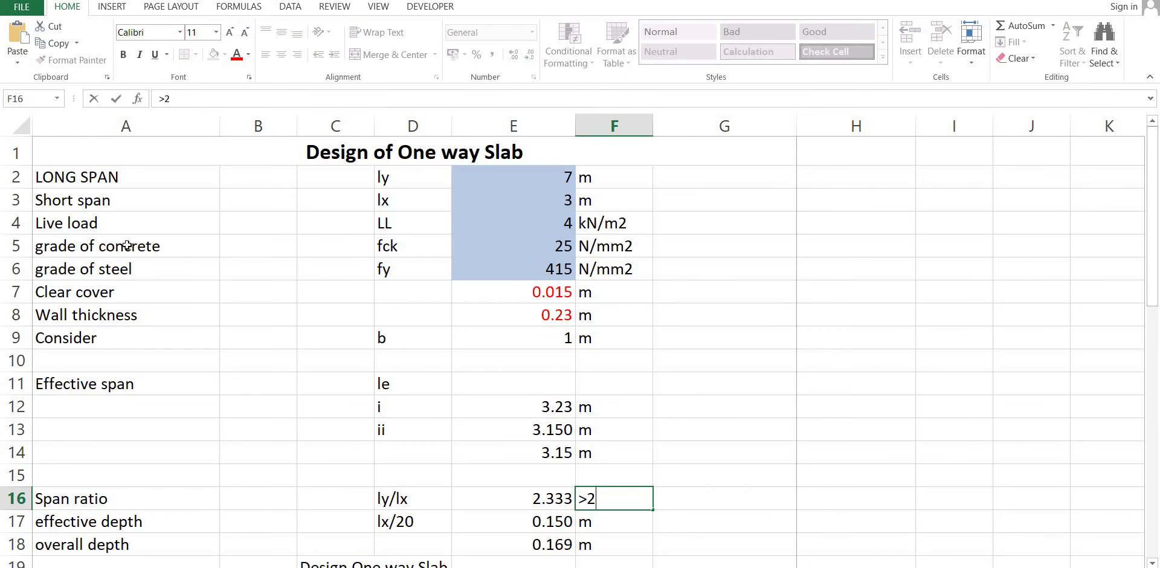
key(Return)
Step: Examine the overall depth formula in E18 and the IF formula in C19 that decides the slab type
key(Down)
key(Down)
key(Down)
key(Down)
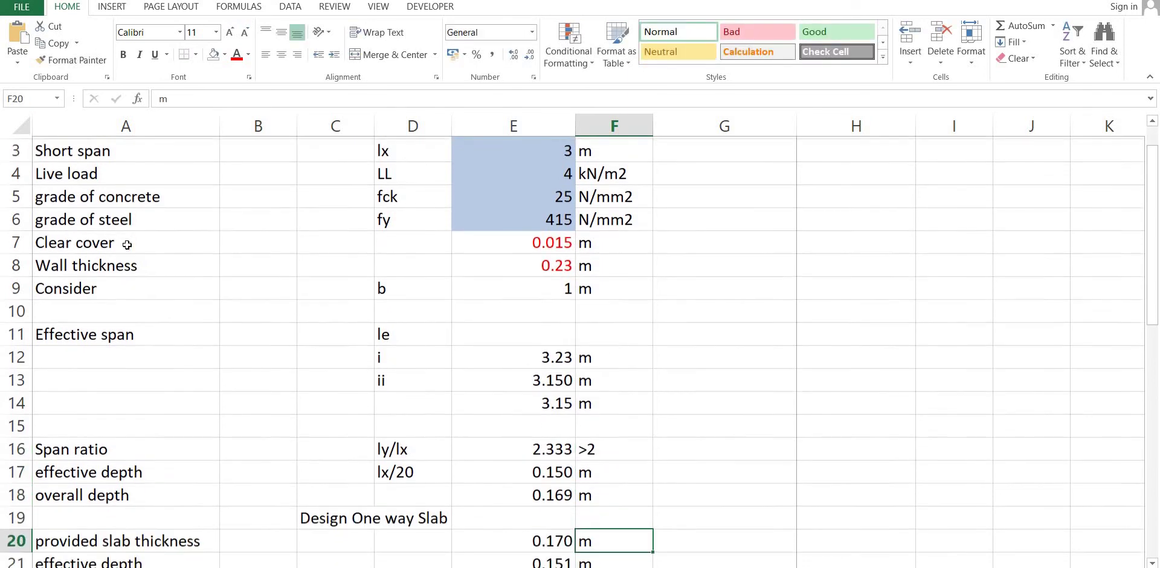
key(Up)
key(Up)
key(Up)
key(Left)
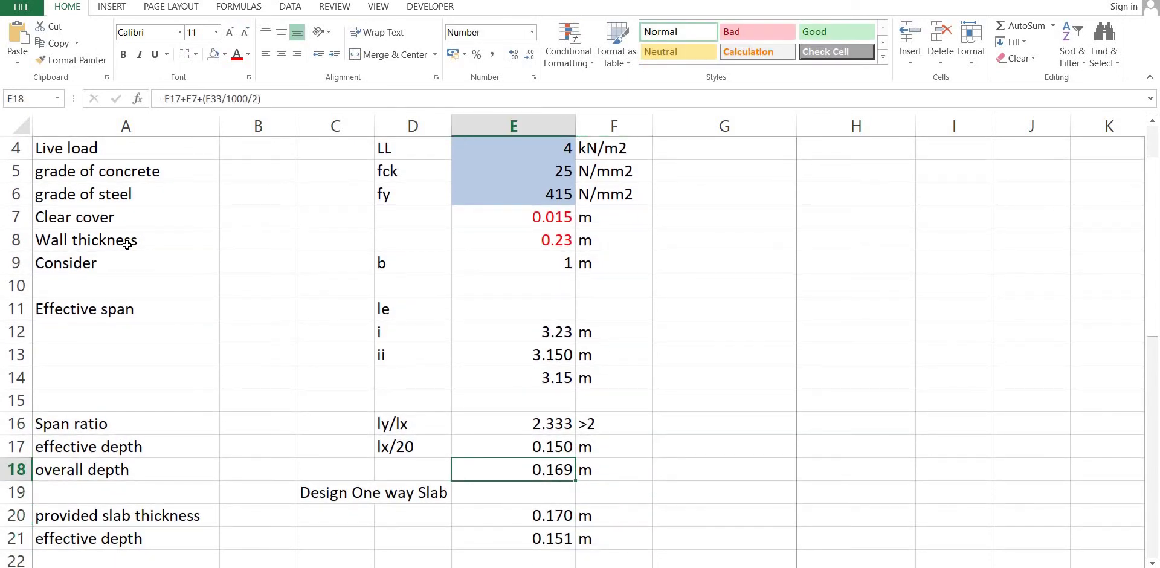
key(Up)
key(Down)
key(Down)
key(Left)
key(Left)
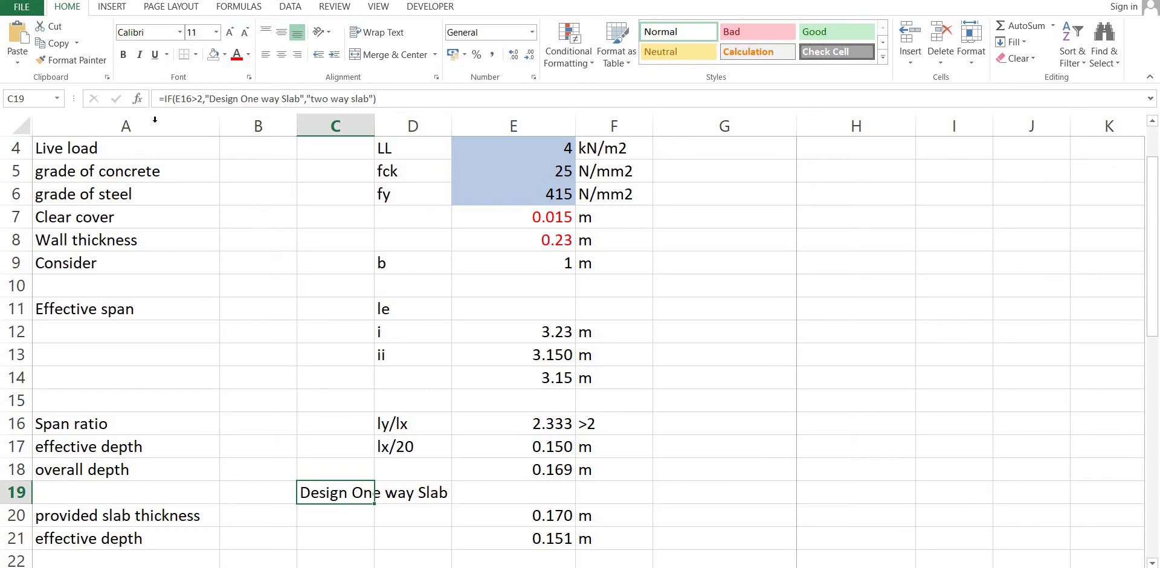
key(F3)
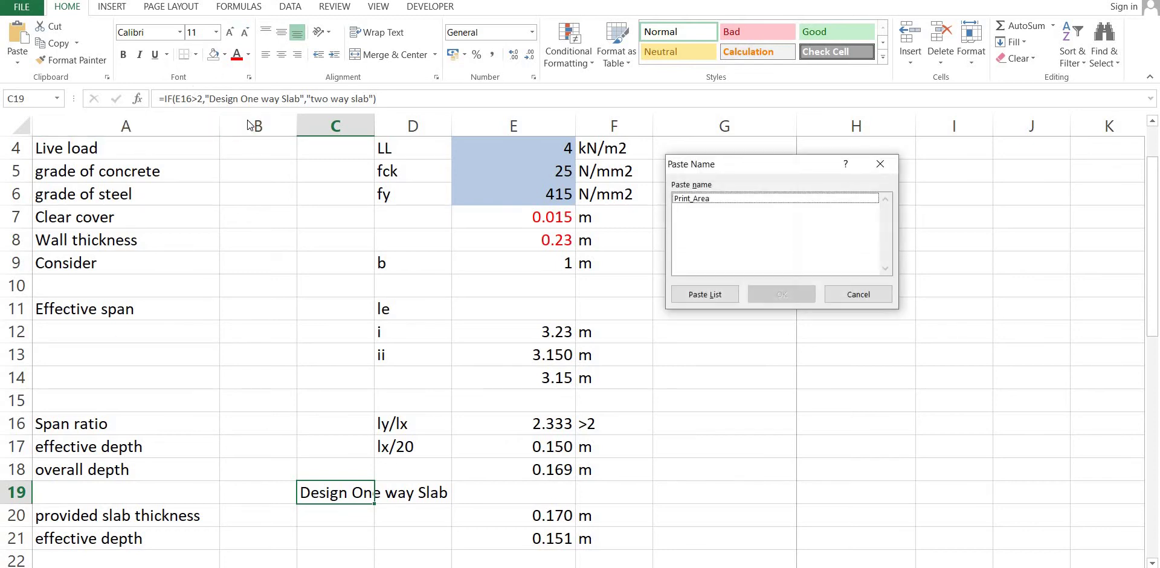
click(861, 292)
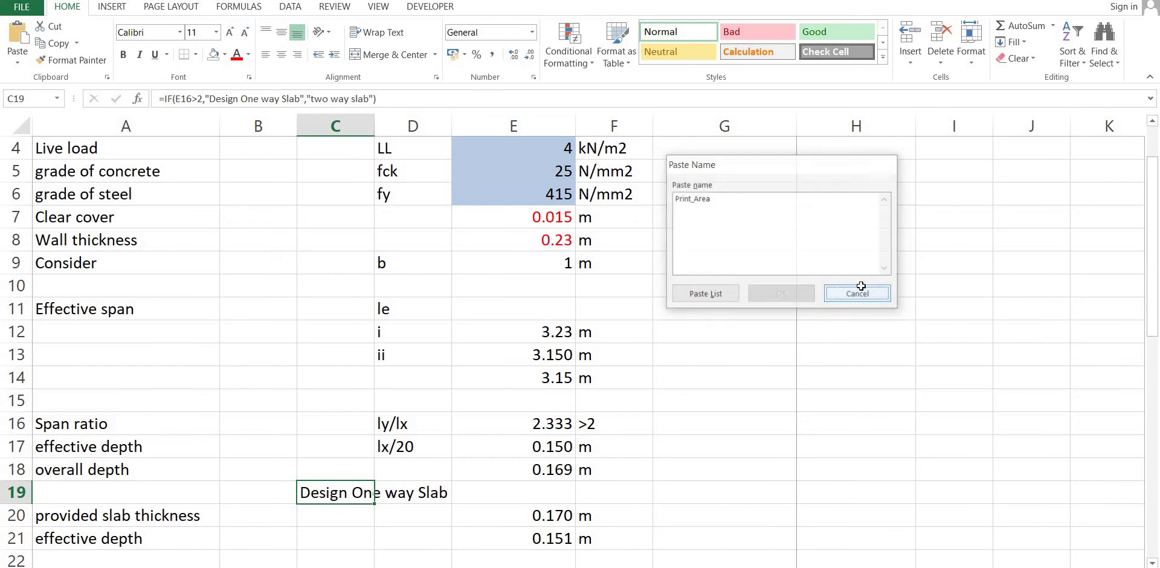
Step: Examine the IF formula in C19 and the lx/20 effective depth formula in E17
key(F2)
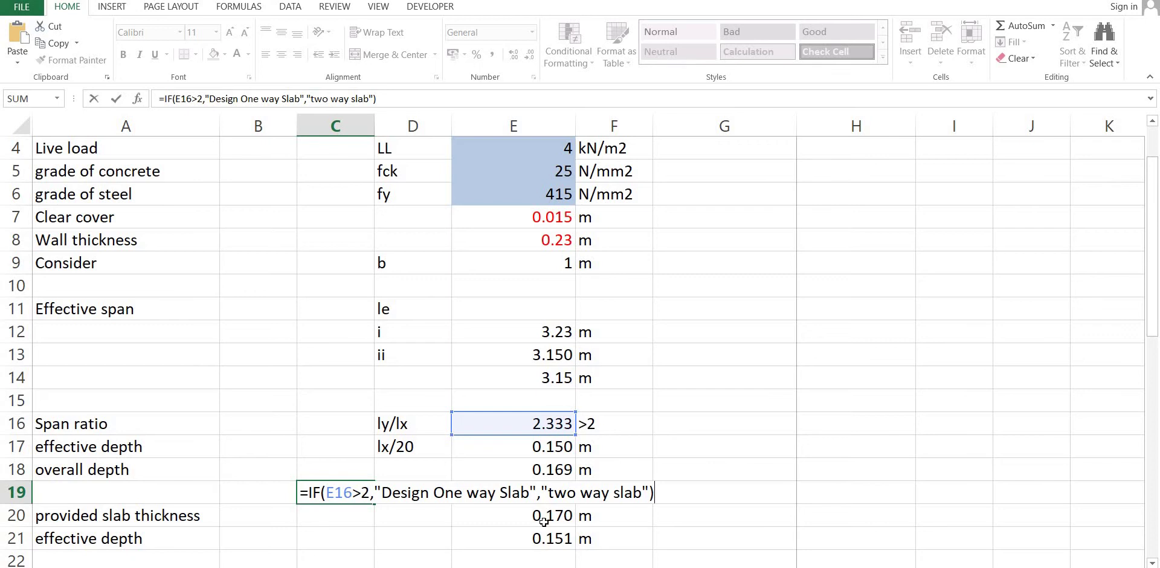
key(Return)
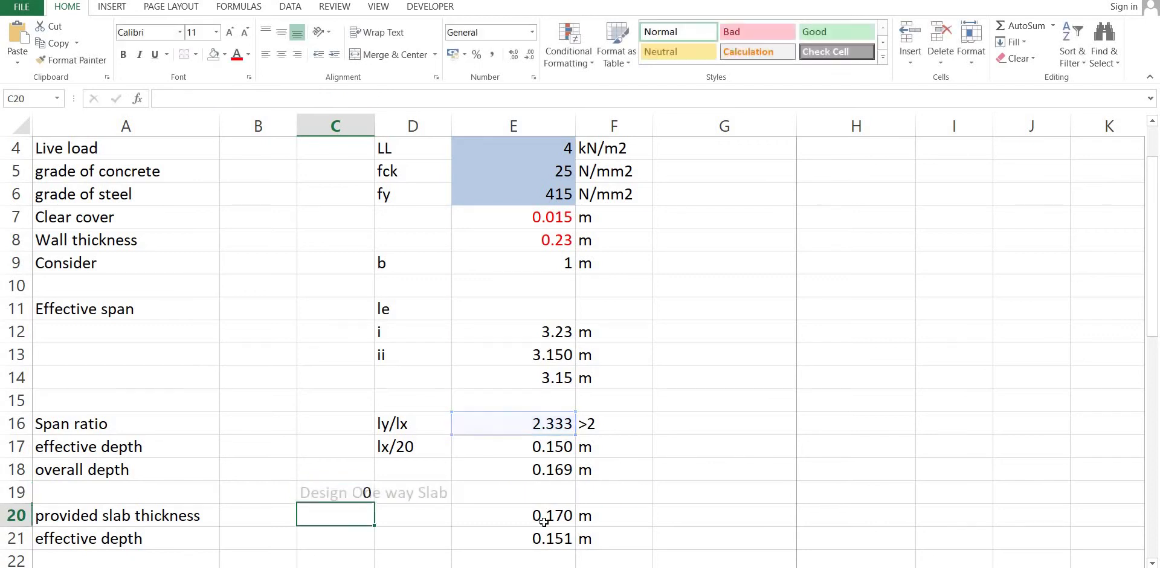
key(Up)
key(Up)
key(Right)
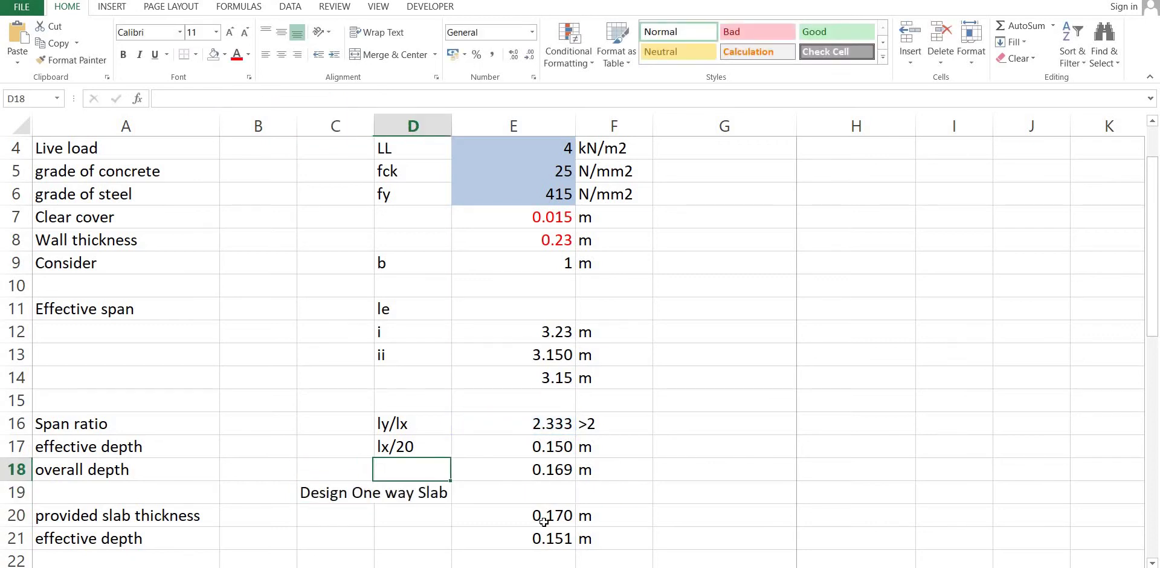
key(Right)
key(Up)
key(Down)
key(Down)
key(Up)
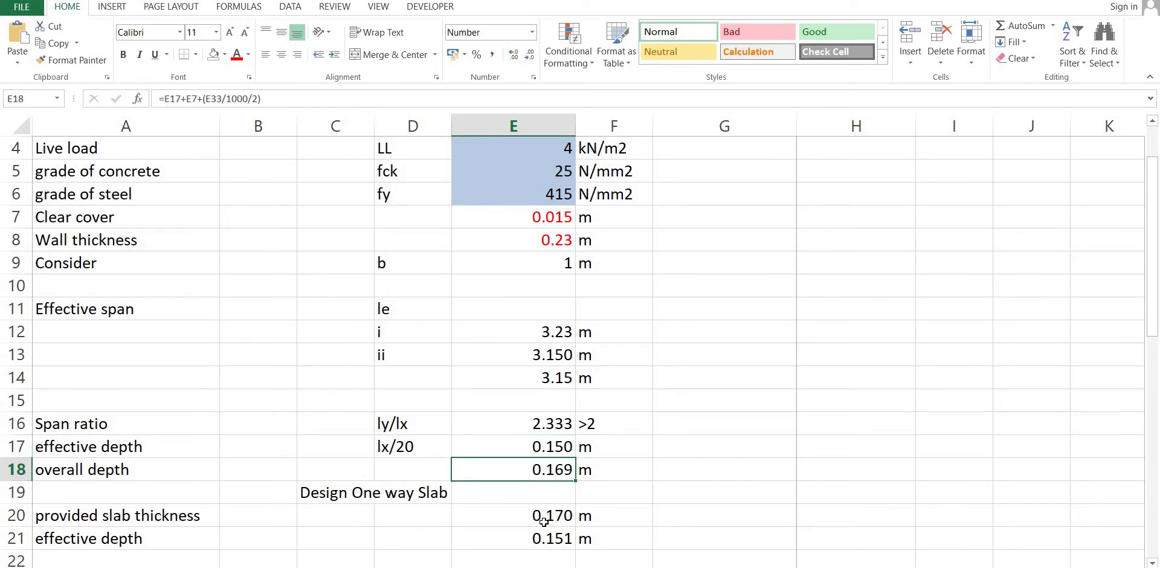
key(Down)
key(Up)
key(Up)
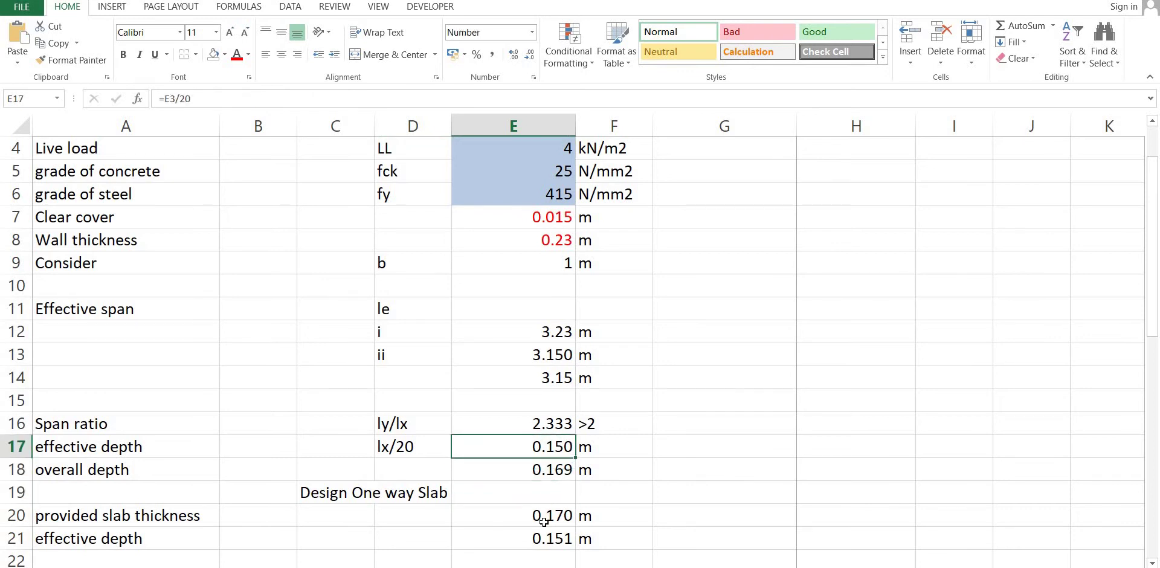
key(Down)
key(Up)
key(F2)
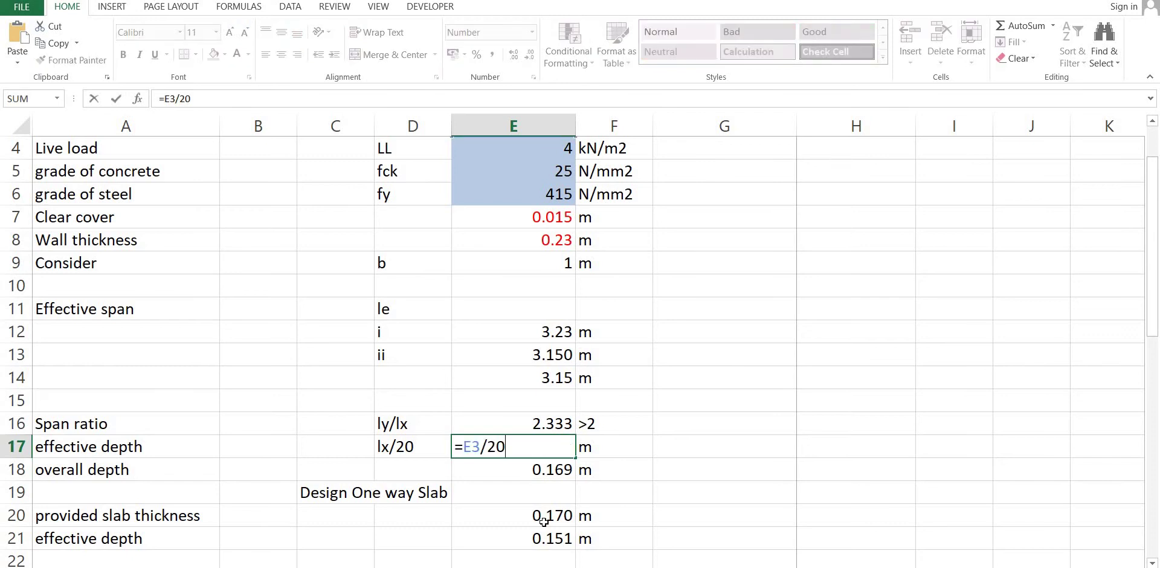
key(Escape)
Step: Add the code reference "IS 456:2000" in G17 beside the effective depth row
key(Right)
key(Right)
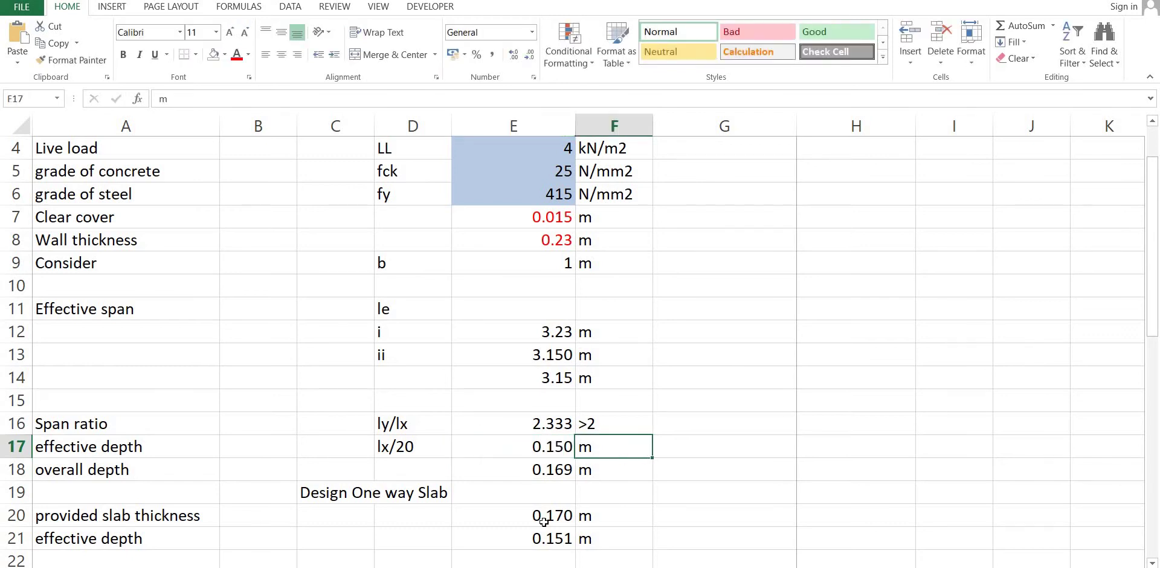
text(I)
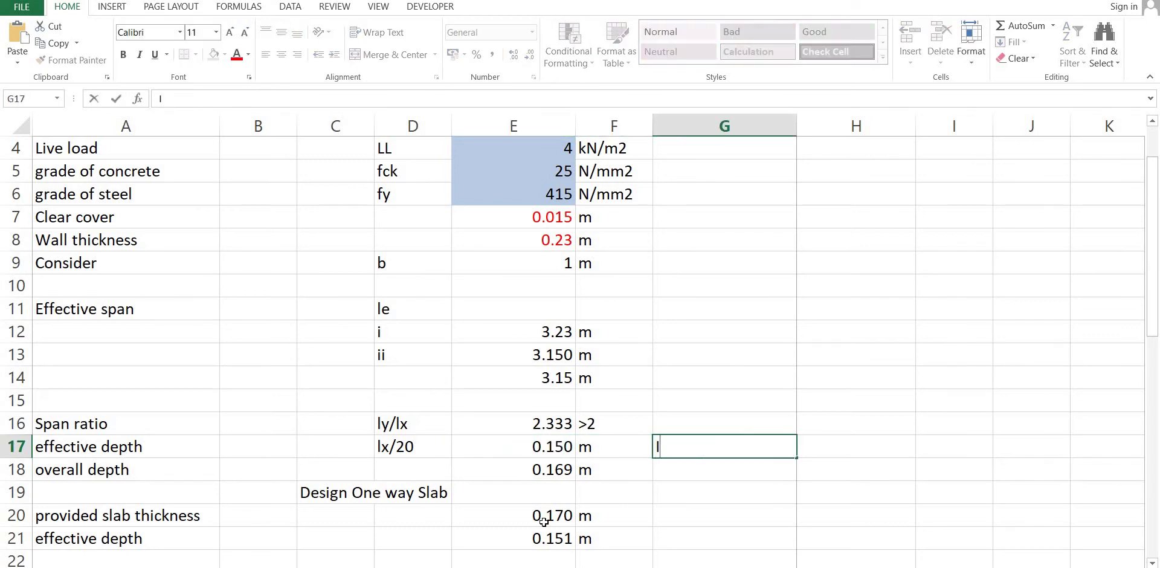
text(S 456:2000)
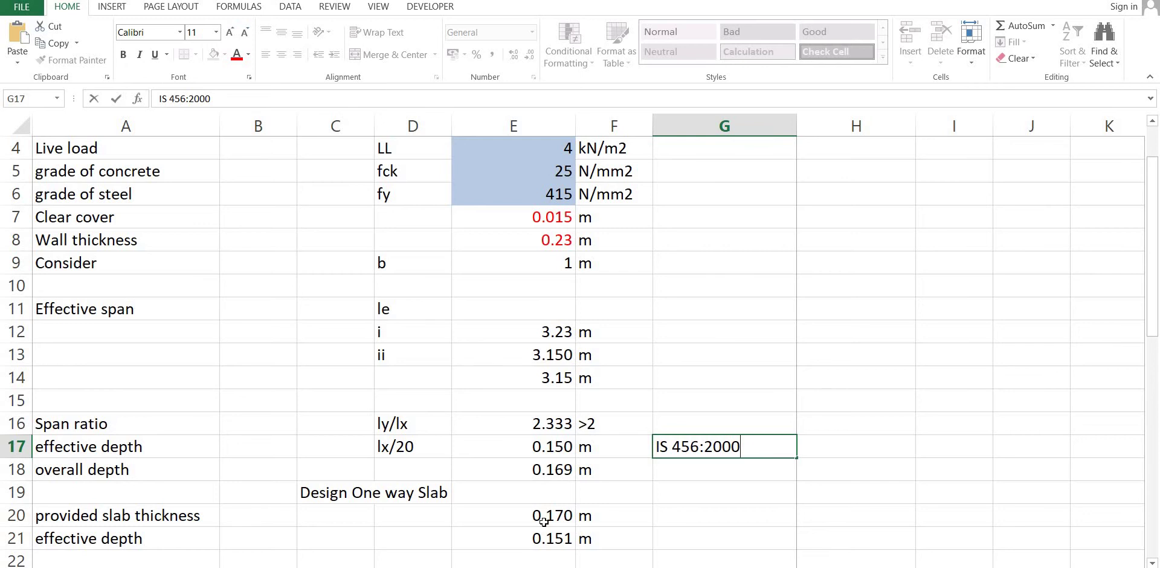
key(Return)
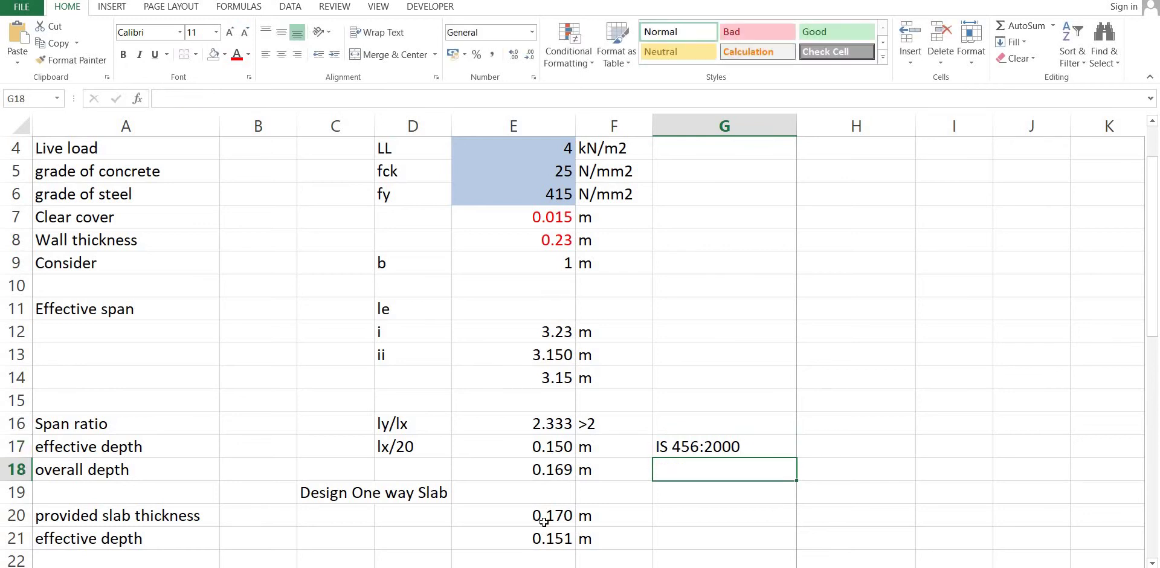
Step: Review the effective depth entries in row 17 and compare them with the overall depth formula in E18
key(Up)
key(Left)
key(Left)
key(Left)
key(Left)
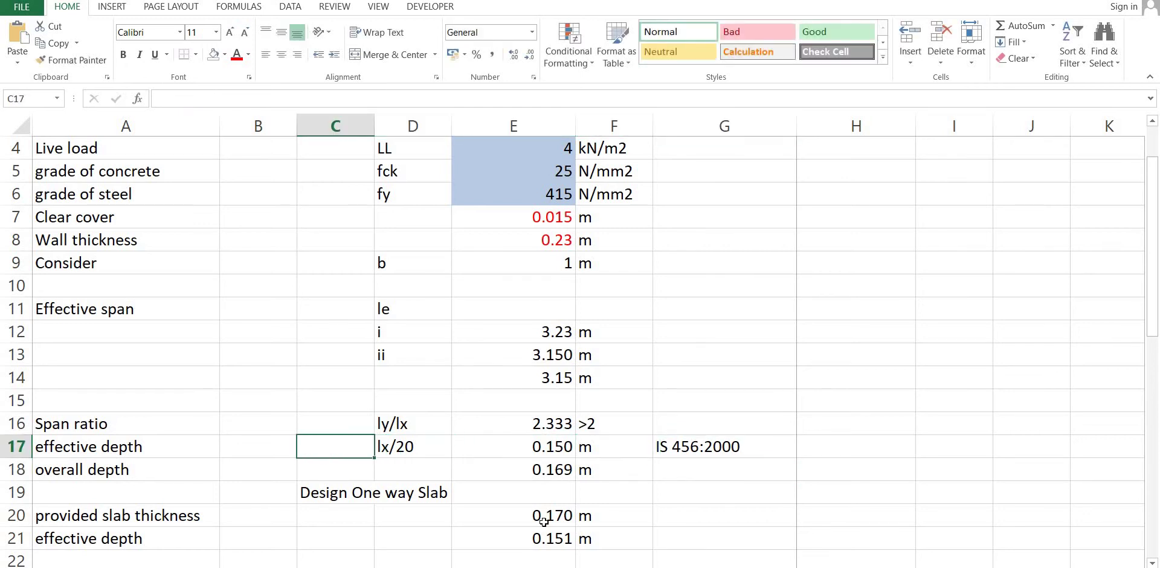
key(Right)
key(Right)
key(Right)
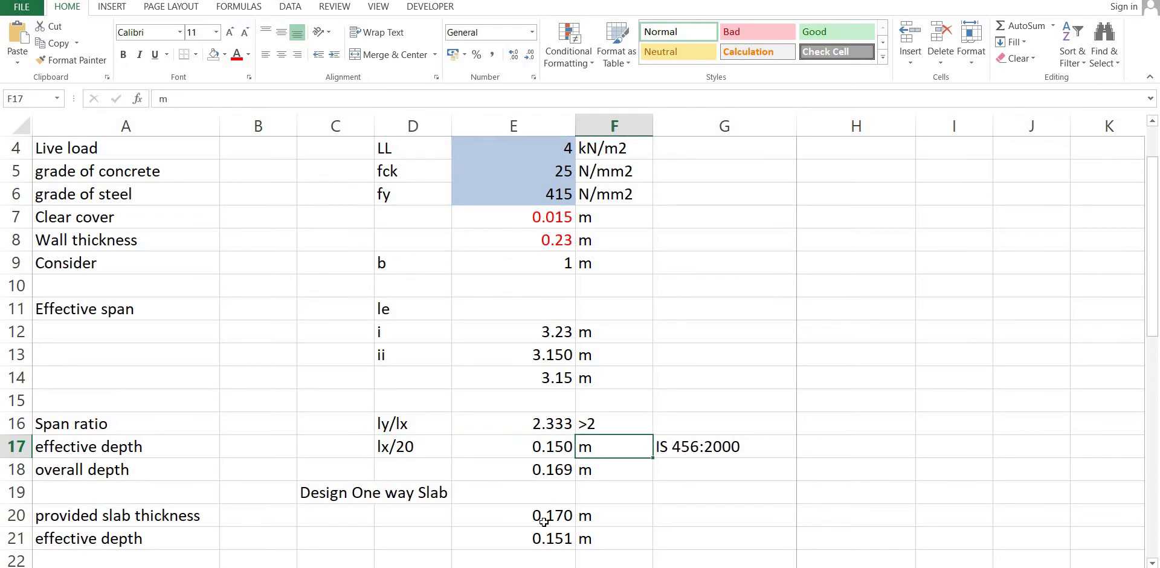
key(Left)
key(Down)
key(Down)
key(Up)
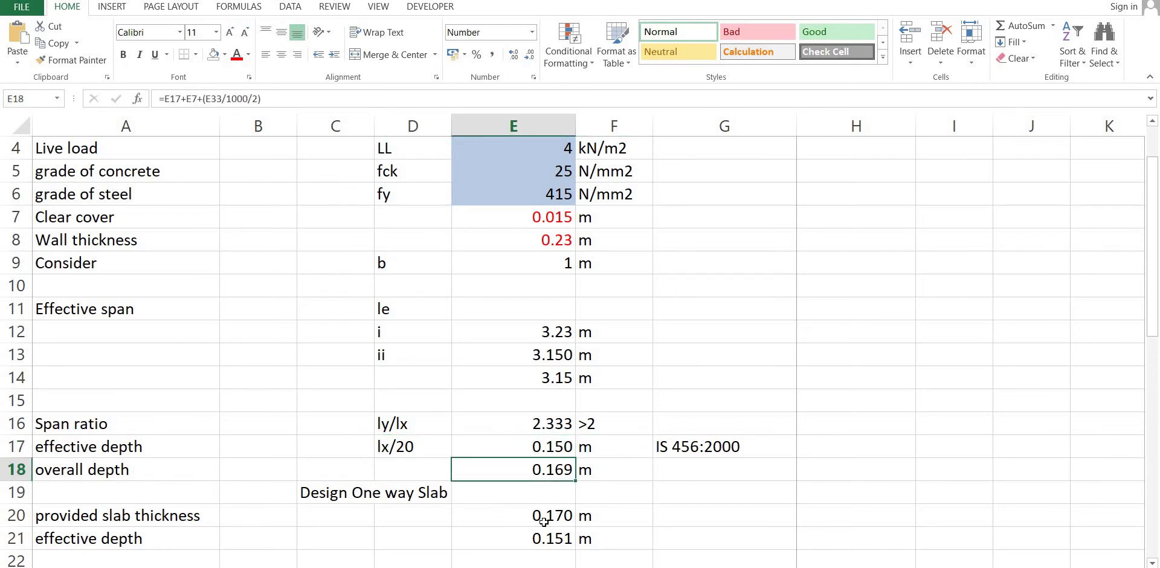
key(Up)
key(Down)
key(Down)
key(Up)
key(Up)
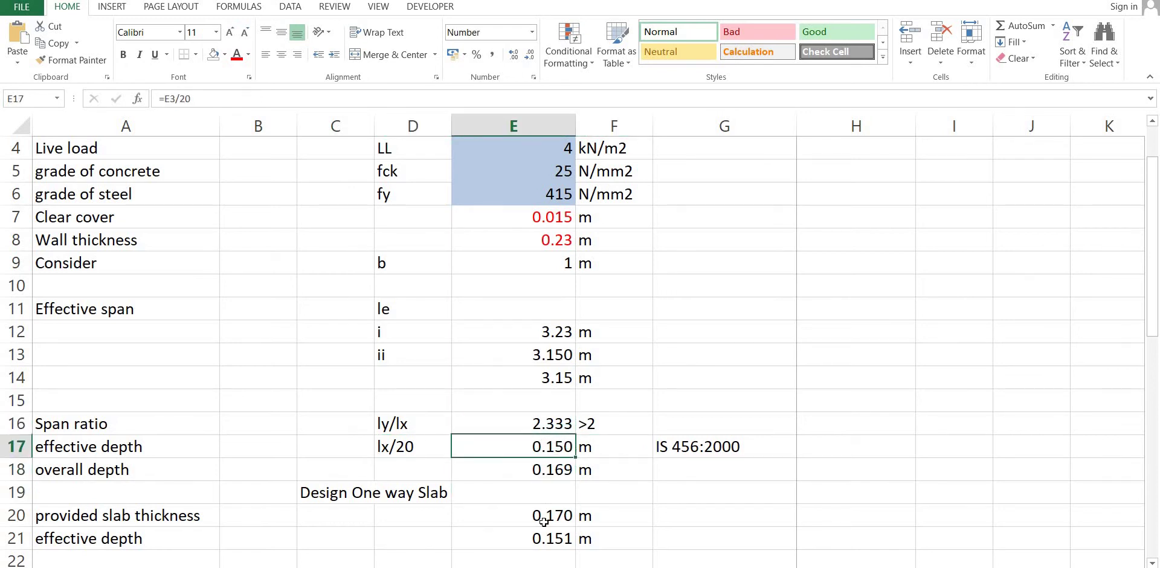
key(Down)
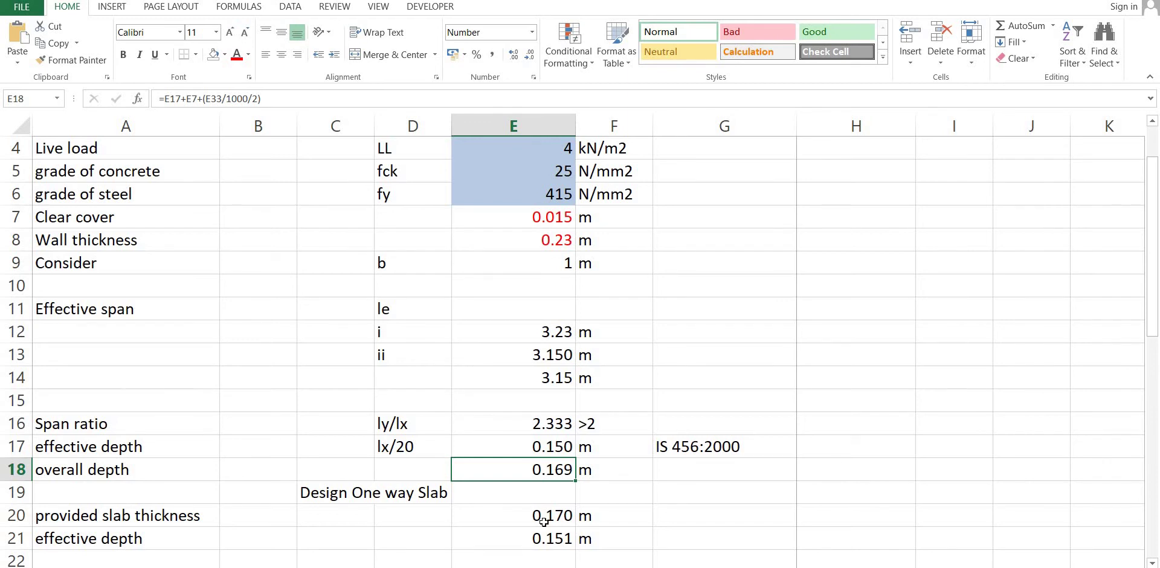
Step: Examine the provided slab thickness formula in E20 and the resulting effective depth formula in E21
key(Down)
key(Down)
key(Down)
key(Down)
key(Up)
key(Down)
key(Up)
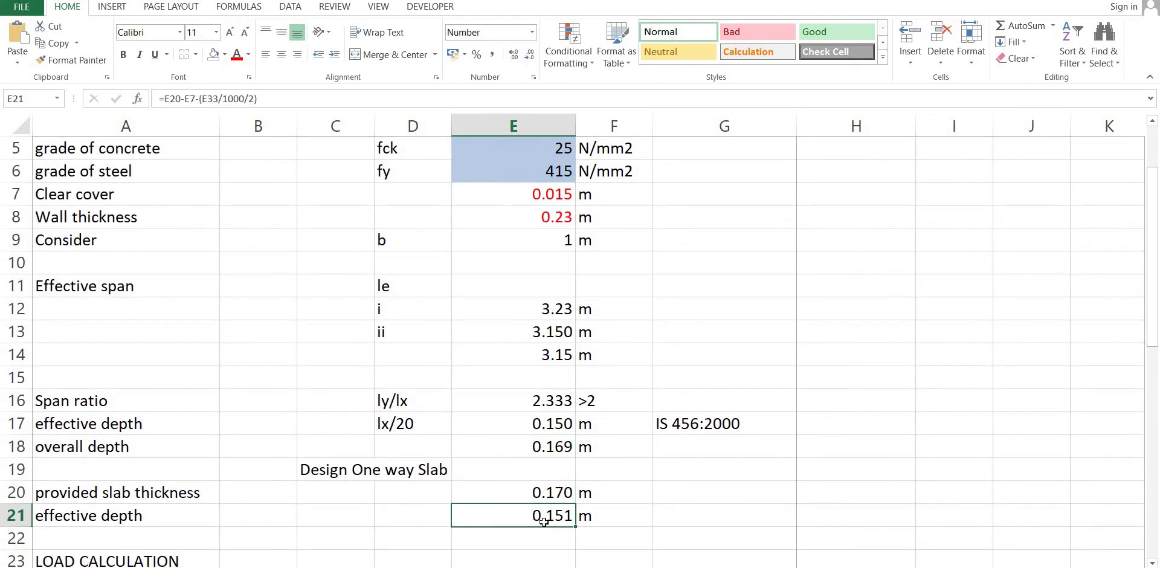
key(Up)
key(Up)
key(Up)
key(Down)
key(Down)
key(Up)
key(Up)
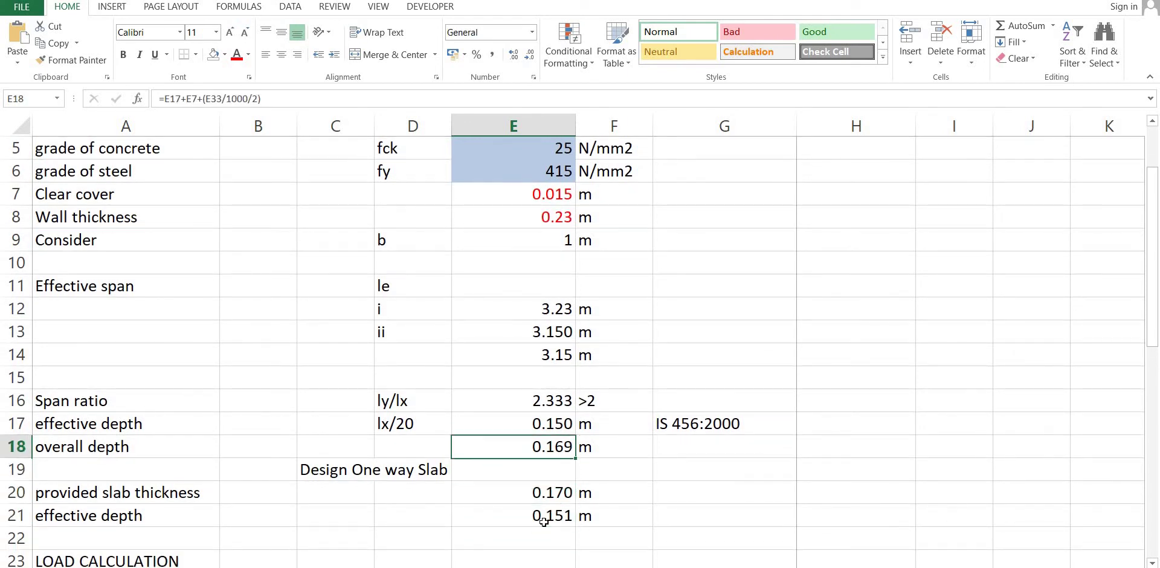
key(Up)
key(Down)
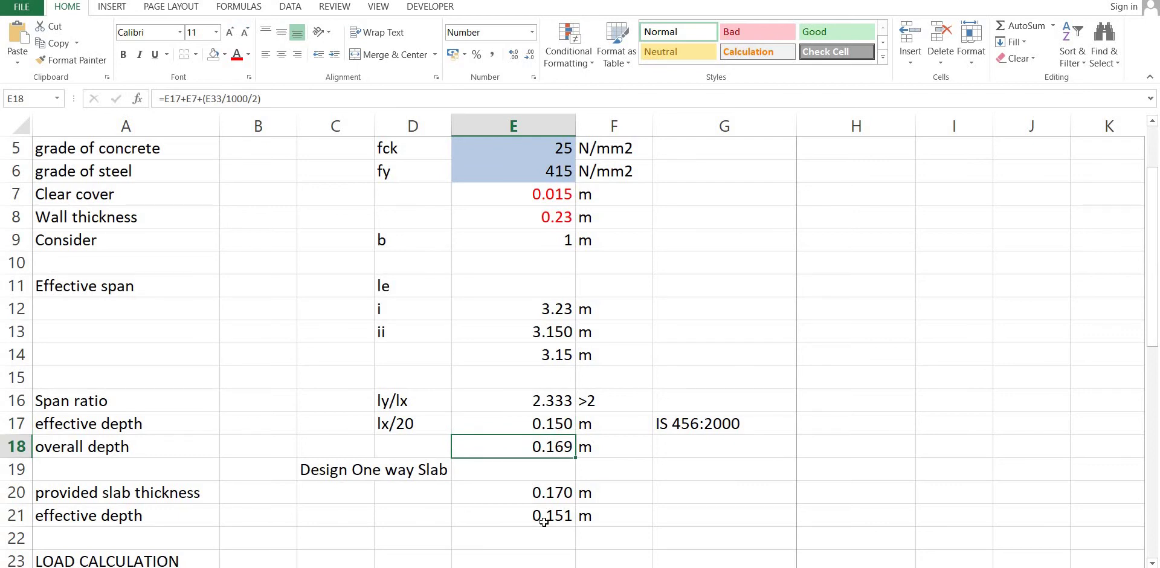
key(Down)
key(Down)
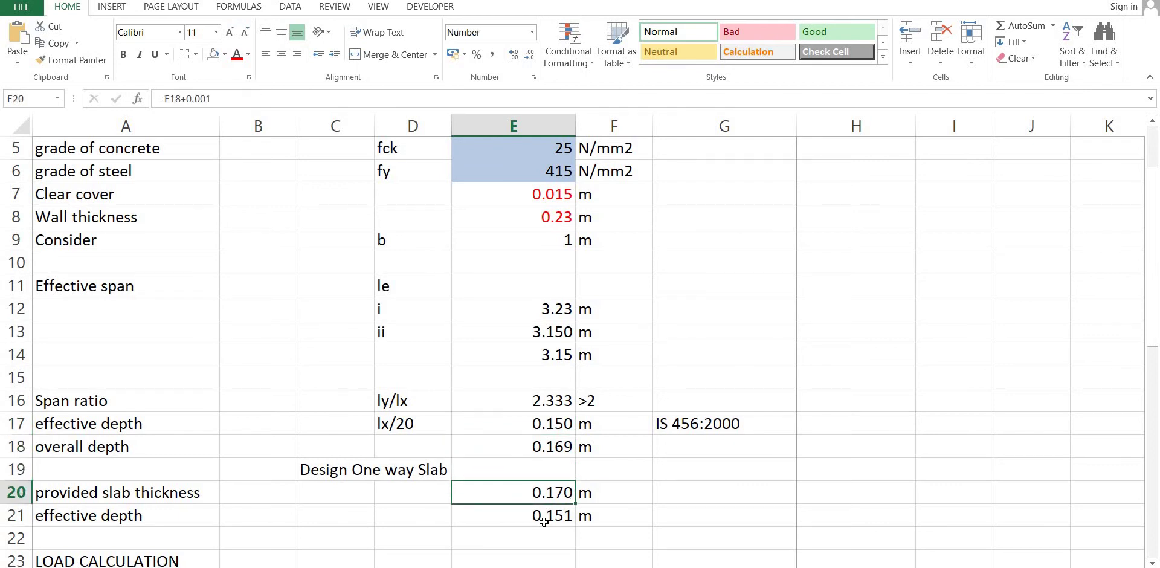
Step: Set the self weight of the slab in E24 to the provided thickness times 25, =E20*25
key(Down)
key(Down)
key(Down)
key(Down)
key(Down)
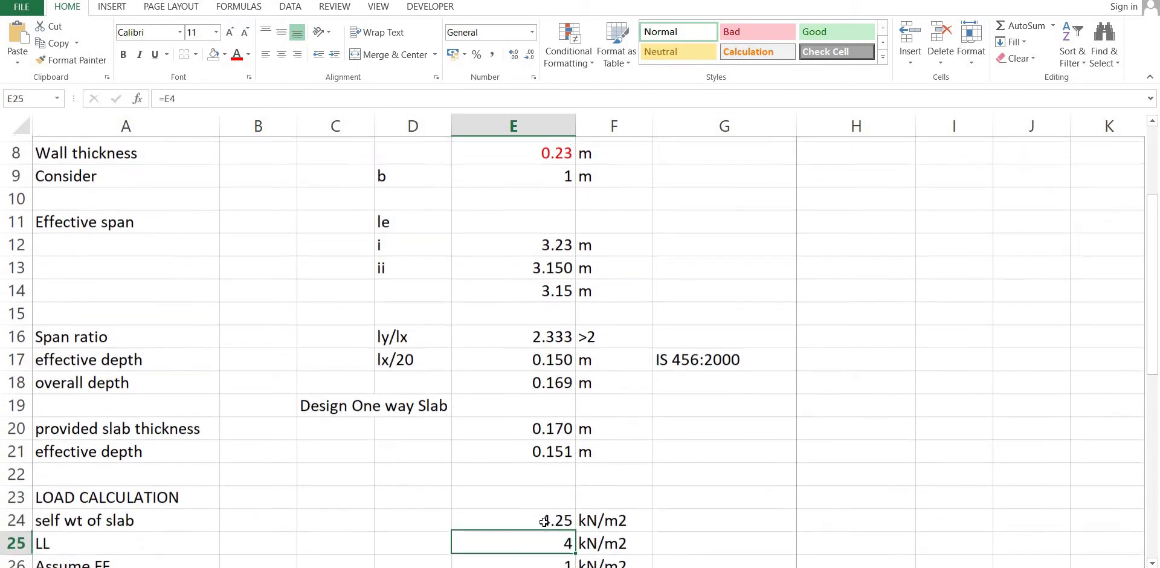
key(Down)
key(Up)
key(Up)
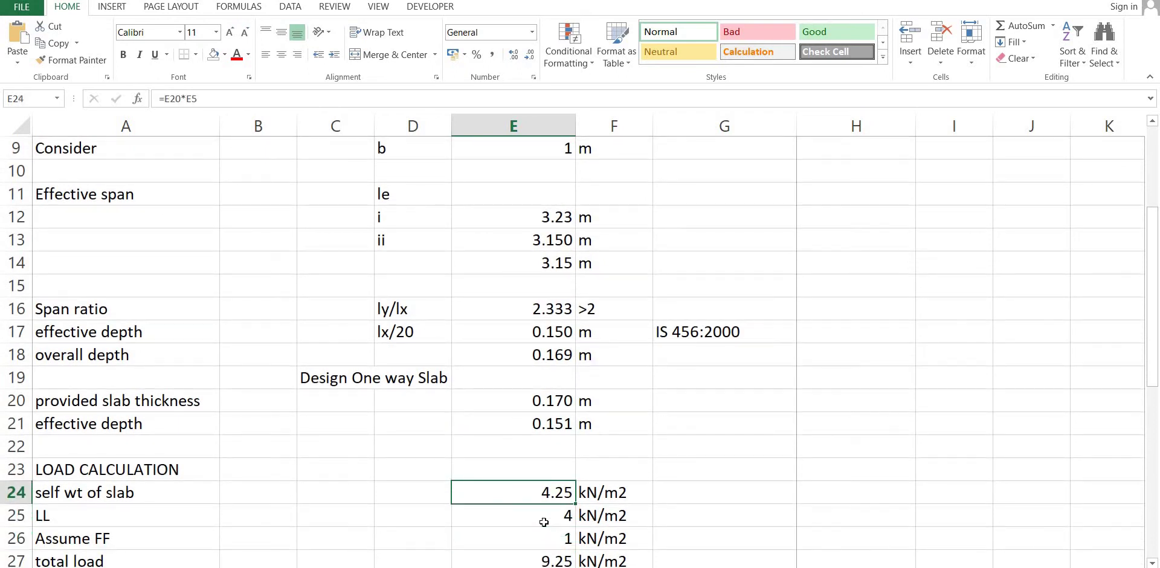
key(Up)
key(Down)
key(Down)
key(Up)
text(=)
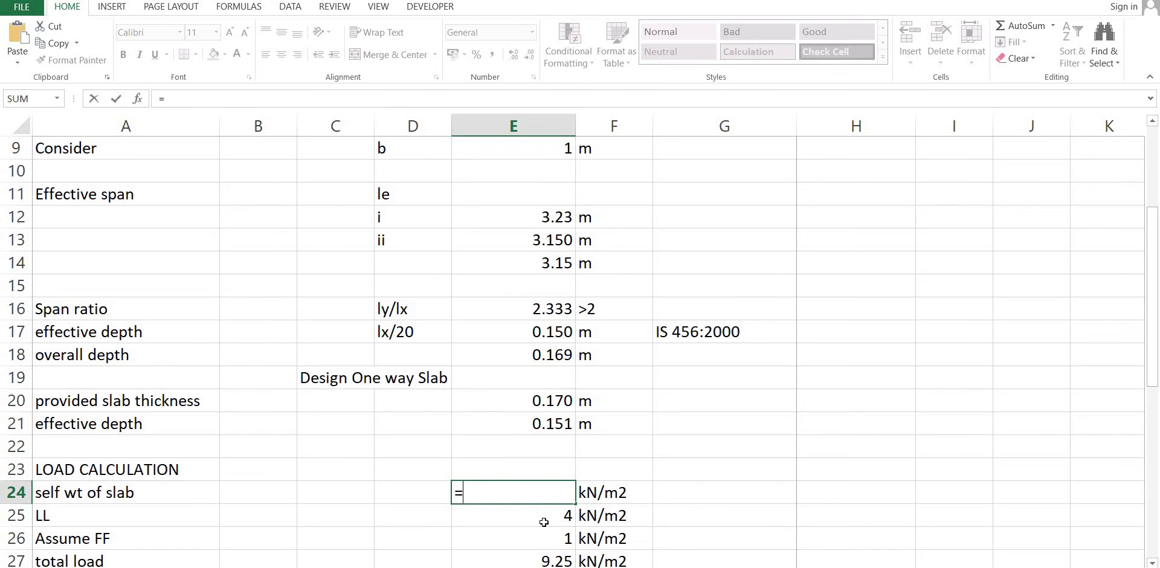
key(Up)
key(Up)
key(Up)
key(Up)
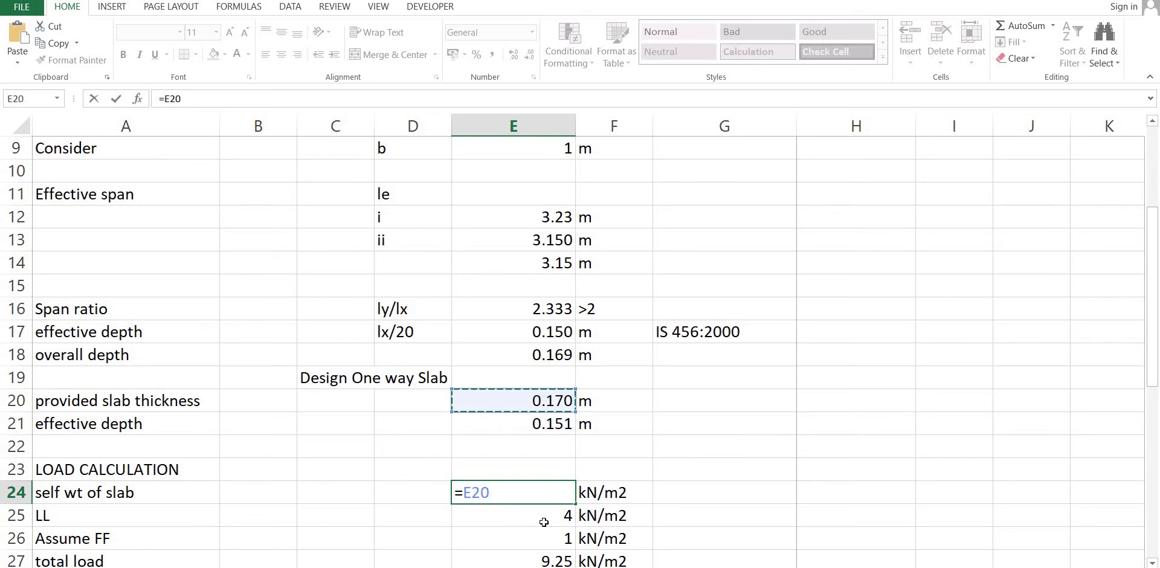
text(*25)
key(Return)
key(Up)
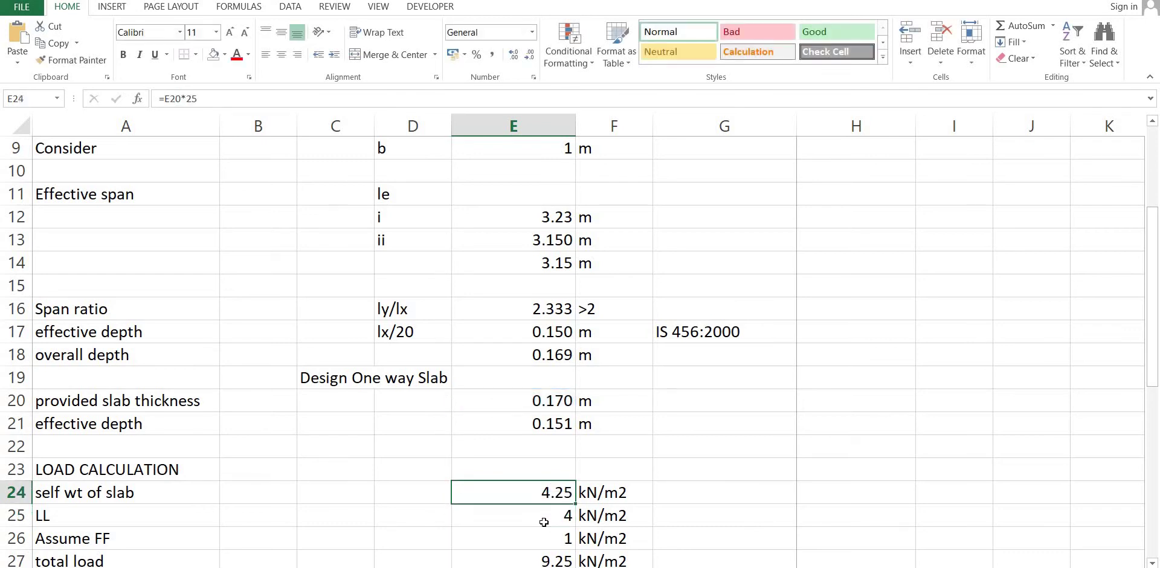
Step: Check the self weight formula in E24 against the provided slab thickness in E20
key(Down)
key(Up)
key(Up)
key(Up)
key(Up)
key(Up)
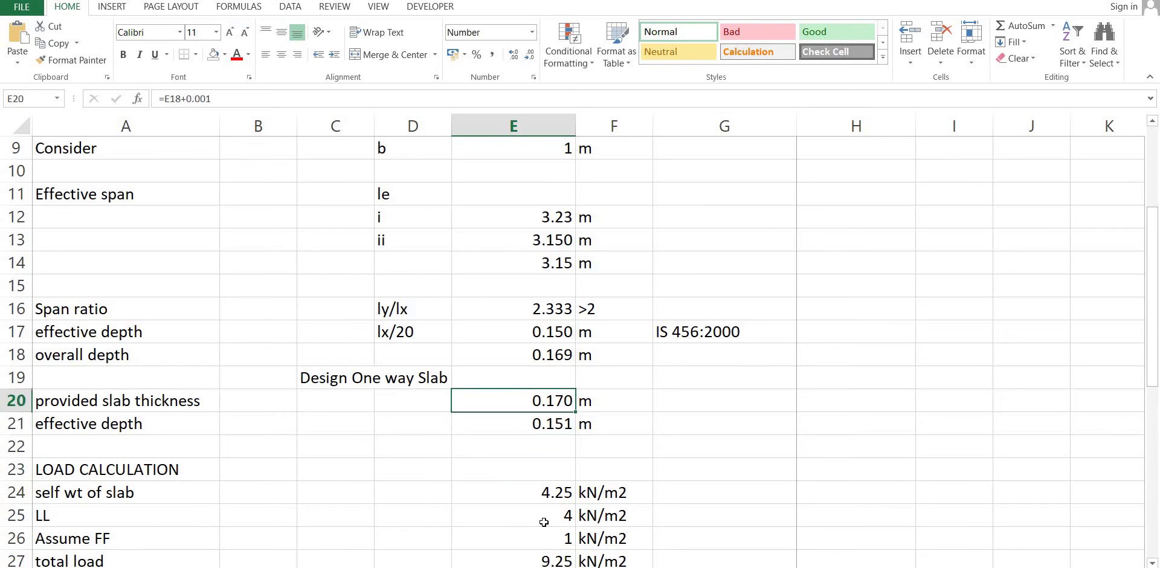
key(Down)
key(Up)
key(Down)
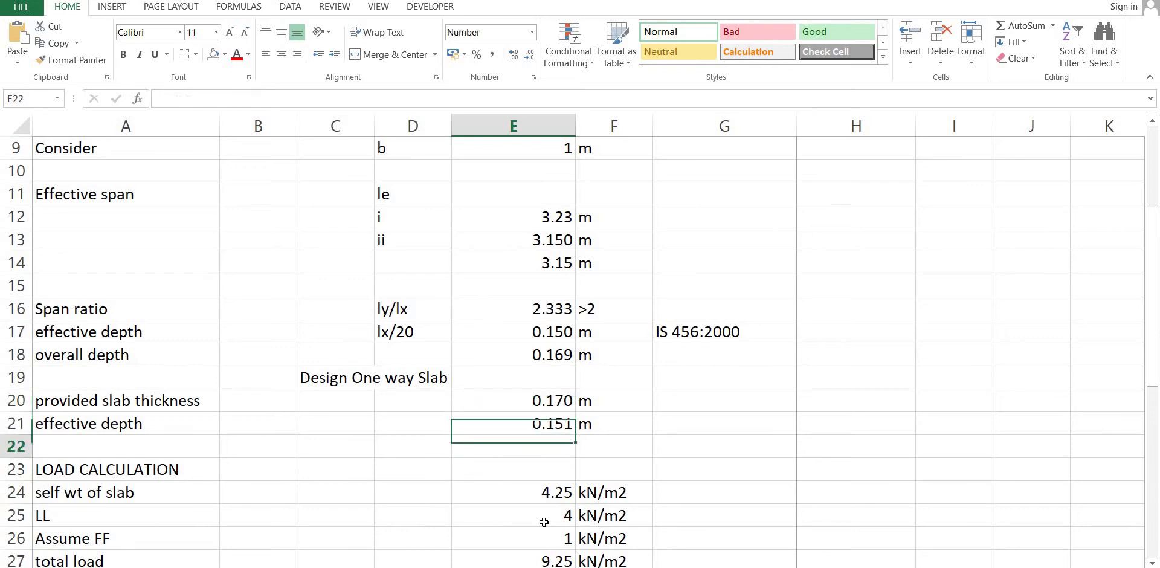
key(Down)
key(Down)
key(Down)
key(Down)
key(Up)
key(Down)
key(Up)
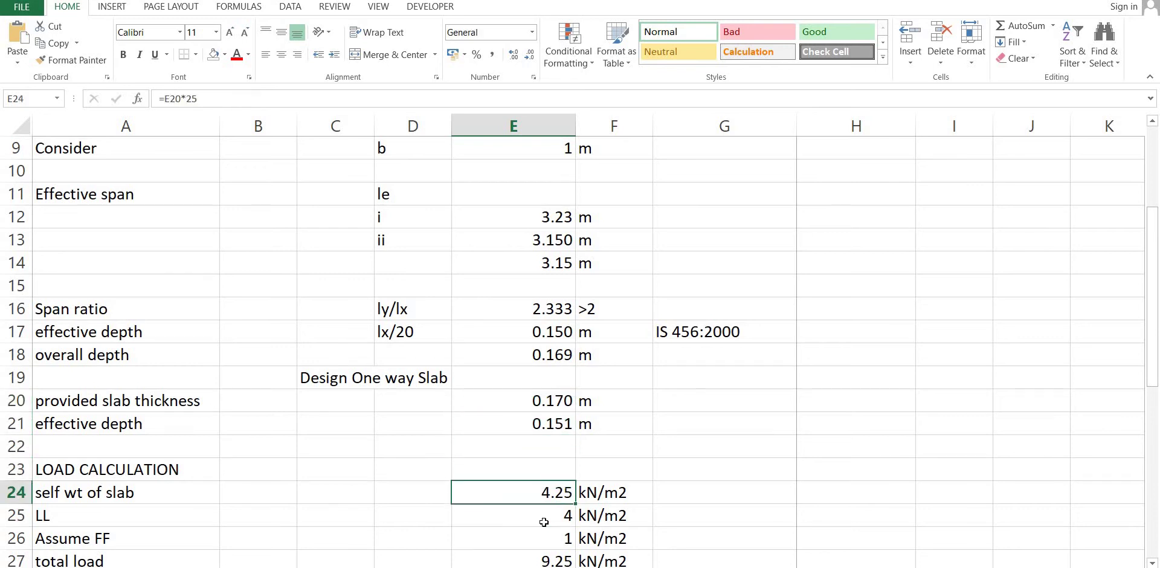
Step: Trace the live load in E25 back to its input in E4 and check the assumed FF load in E26
key(Down)
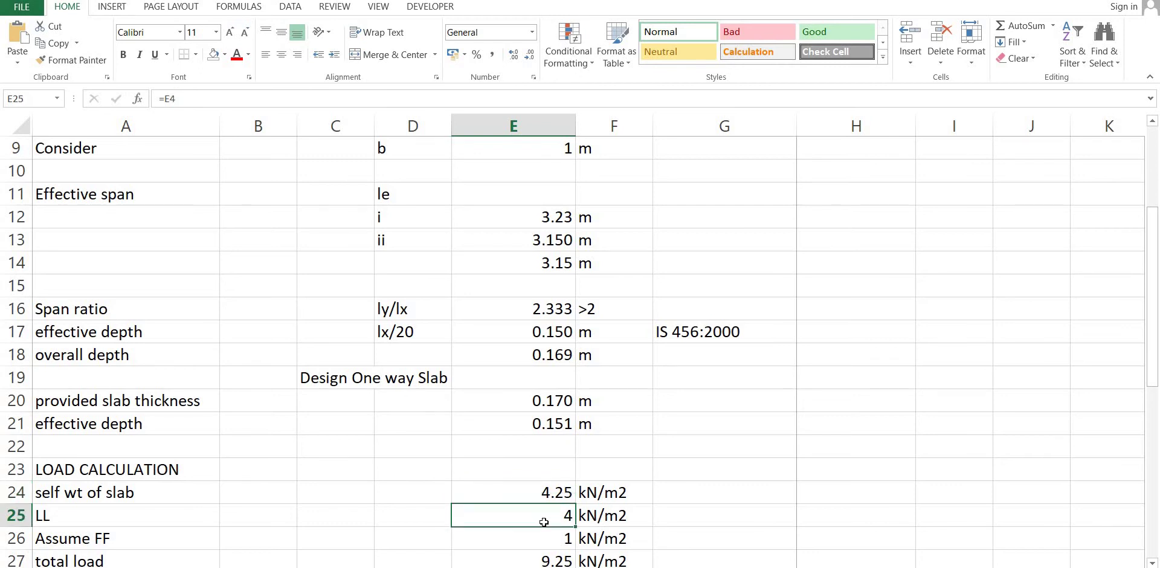
scroll(544, 522, up, 3)
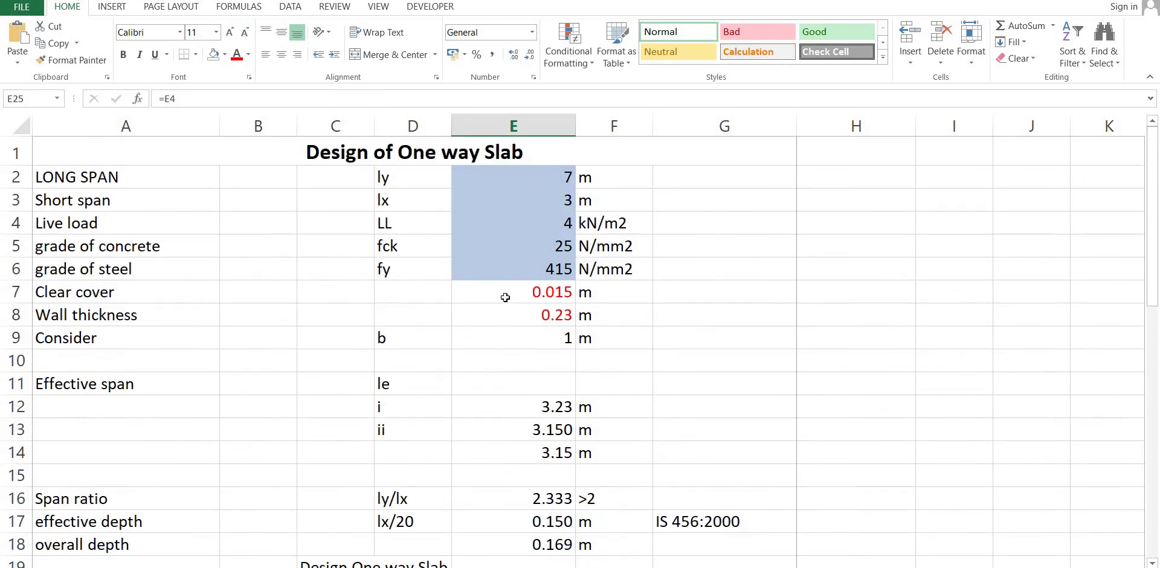
click(514, 219)
scroll(583, 362, down, 9)
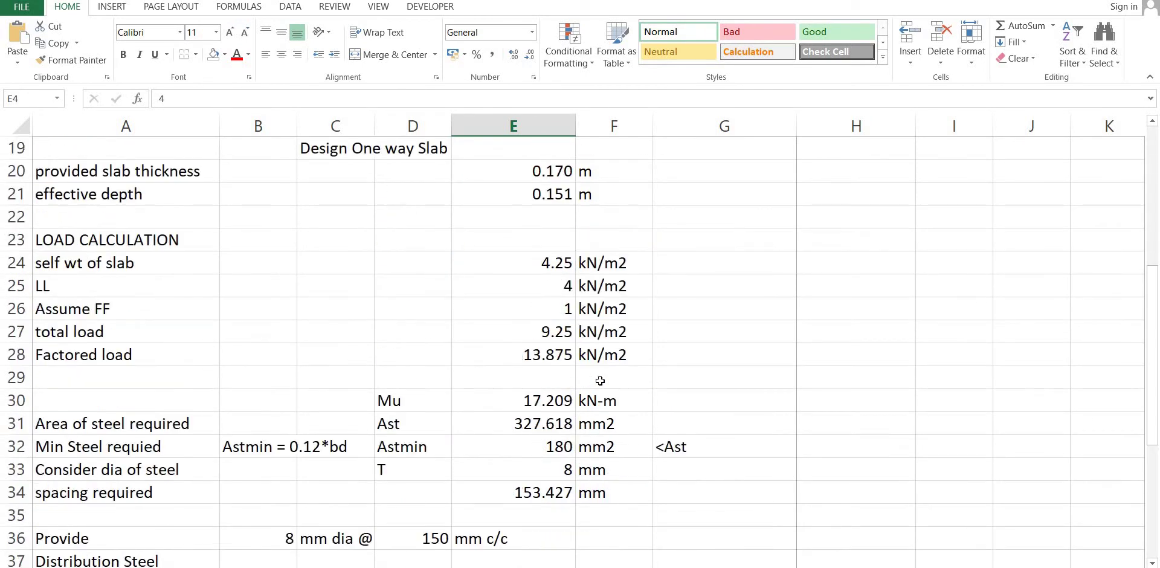
scroll(582, 404, up, 3)
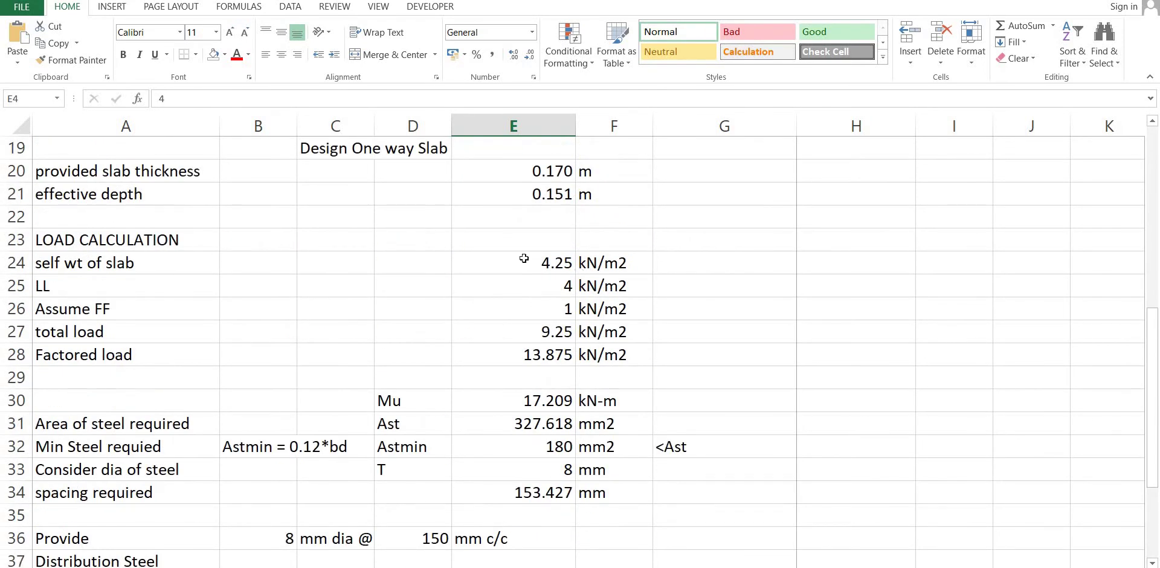
click(518, 284)
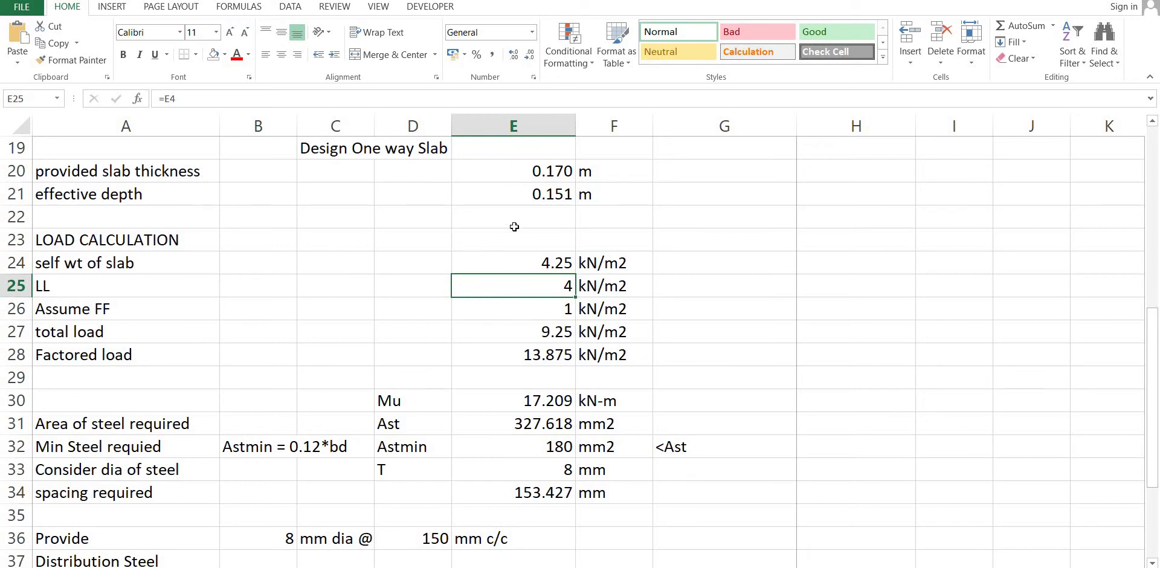
click(498, 312)
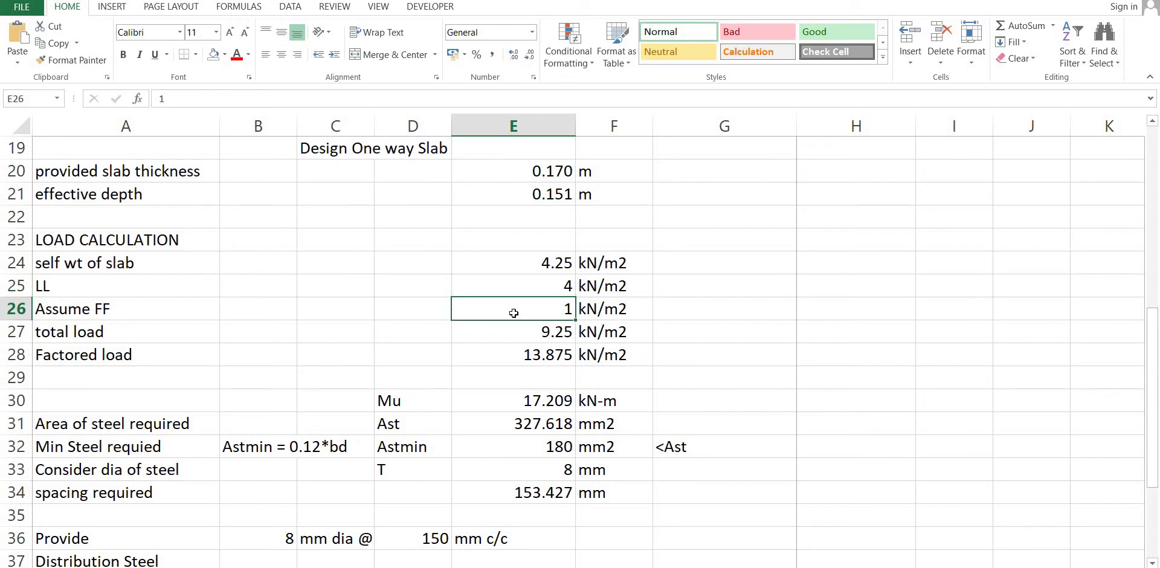
Step: Set the total load in E27 to the sum of the load range, =SUM(E24:E26)
click(513, 334)
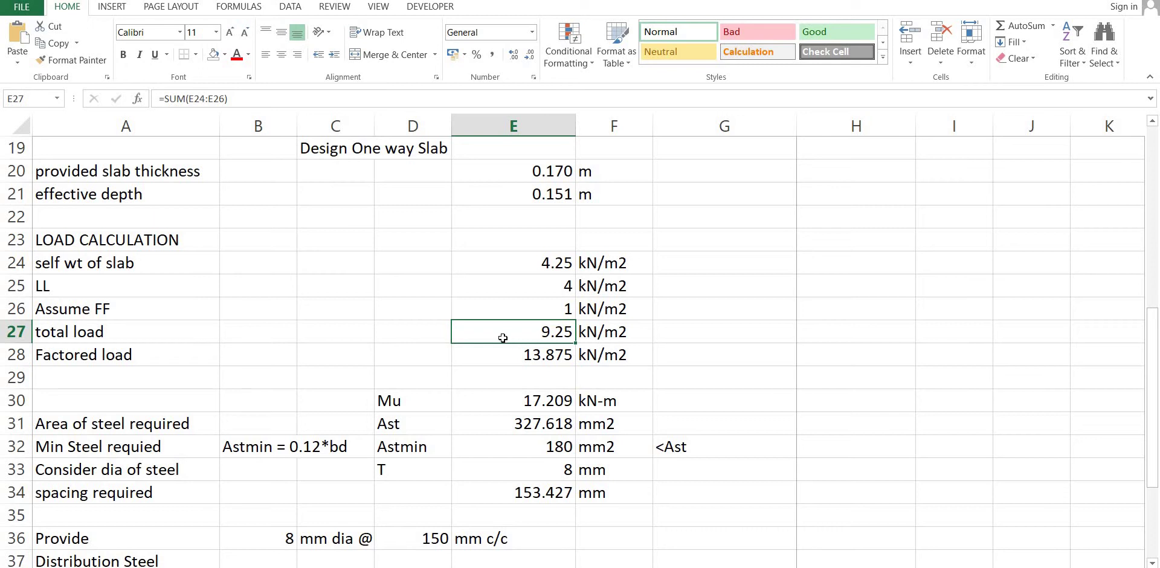
text(=sum)
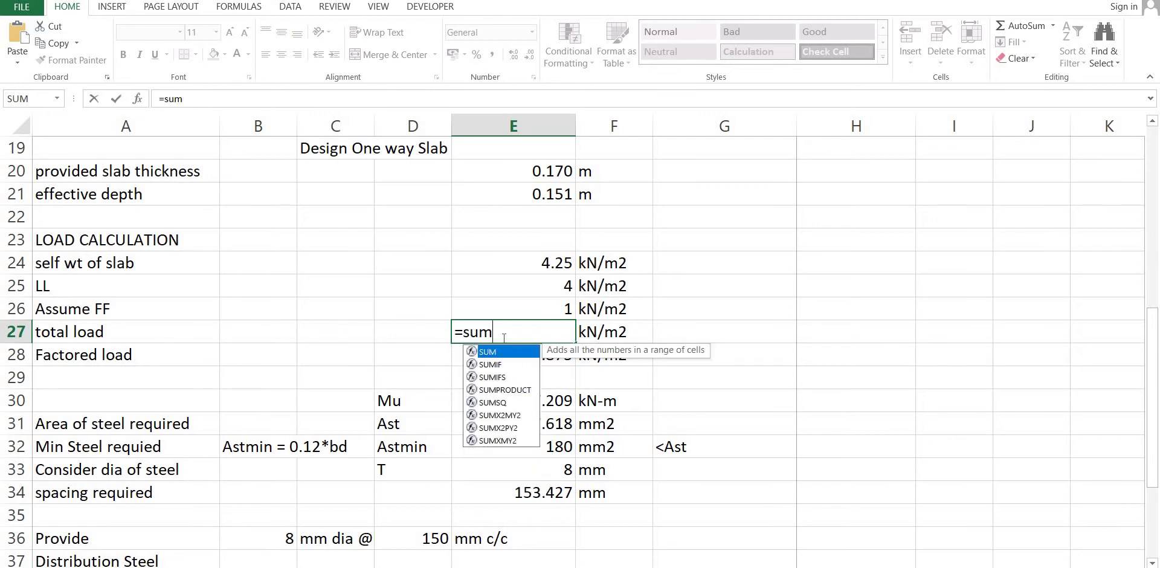
text(()
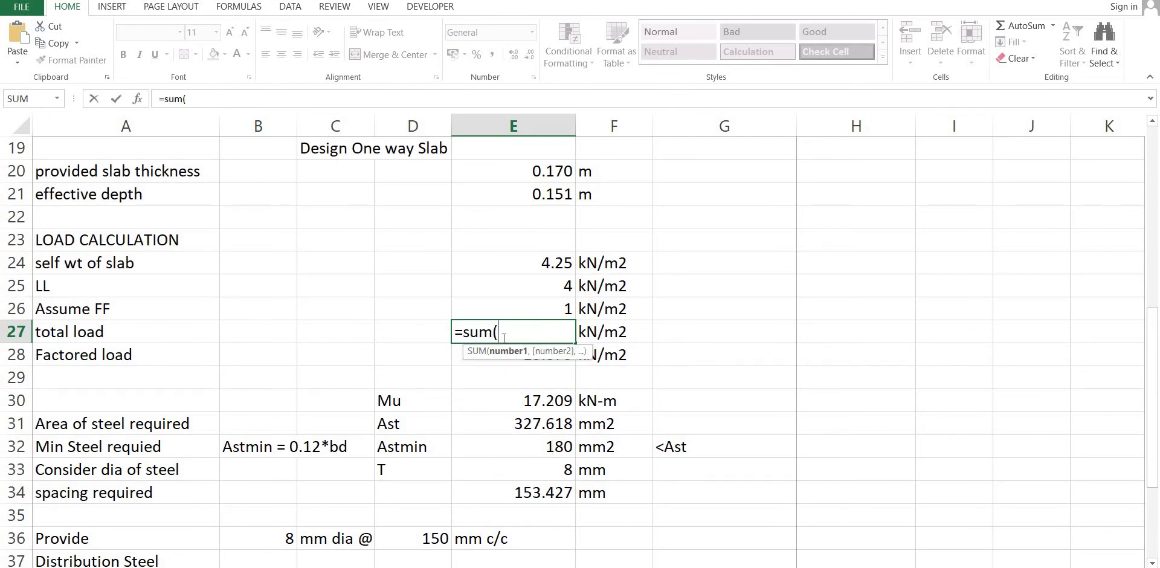
key(BackSpace)
key(BackSpace)
key(BackSpace)
key(BackSpace)
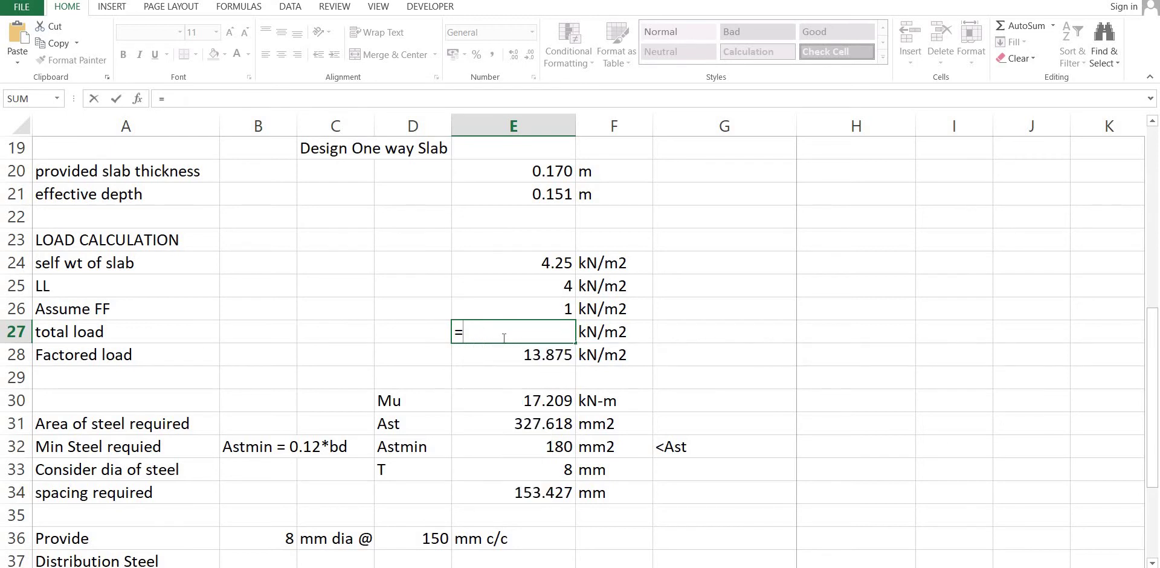
text(sum)
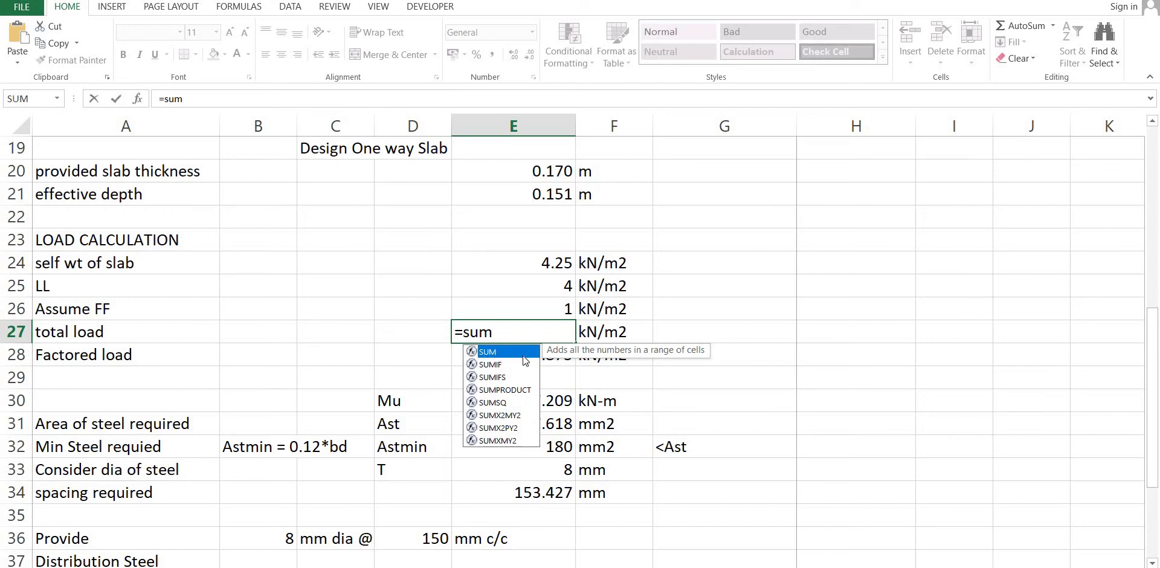
text(()
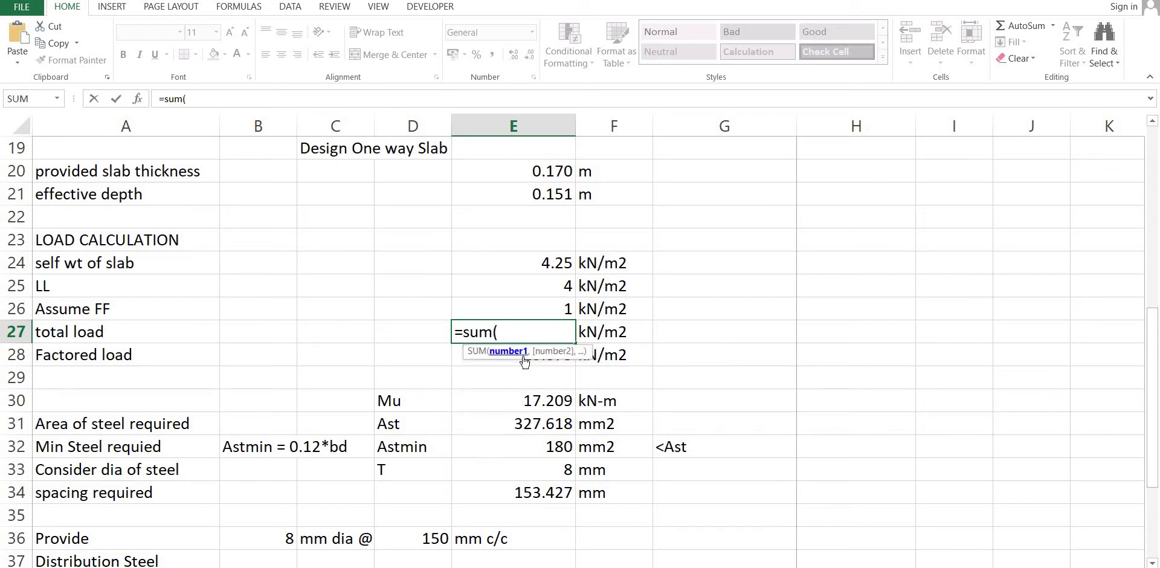
click(537, 262)
drag(536, 279, 535, 310)
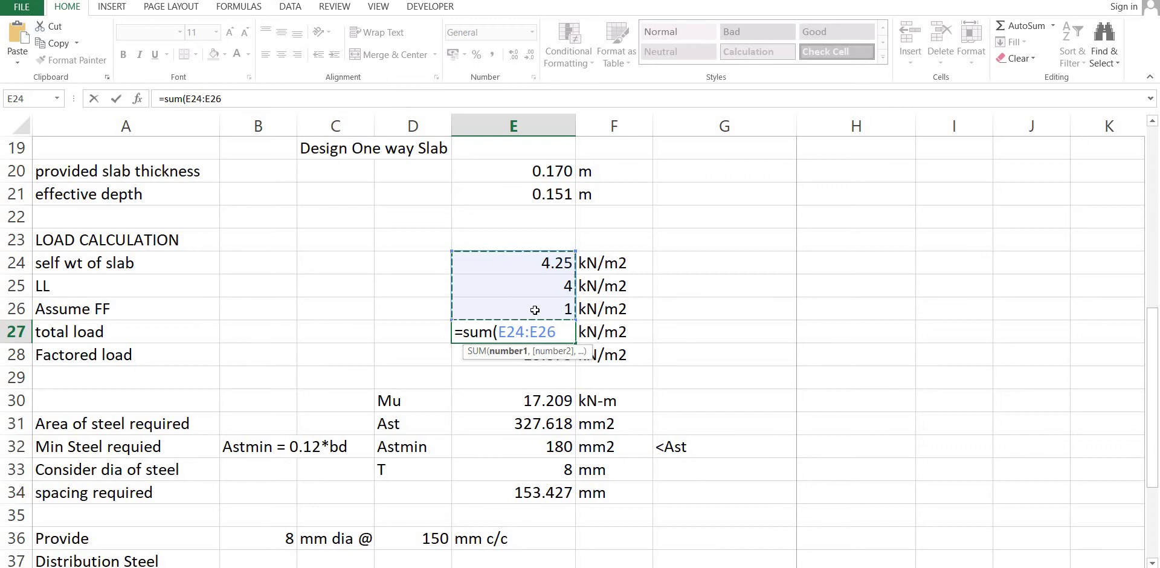
key(Return)
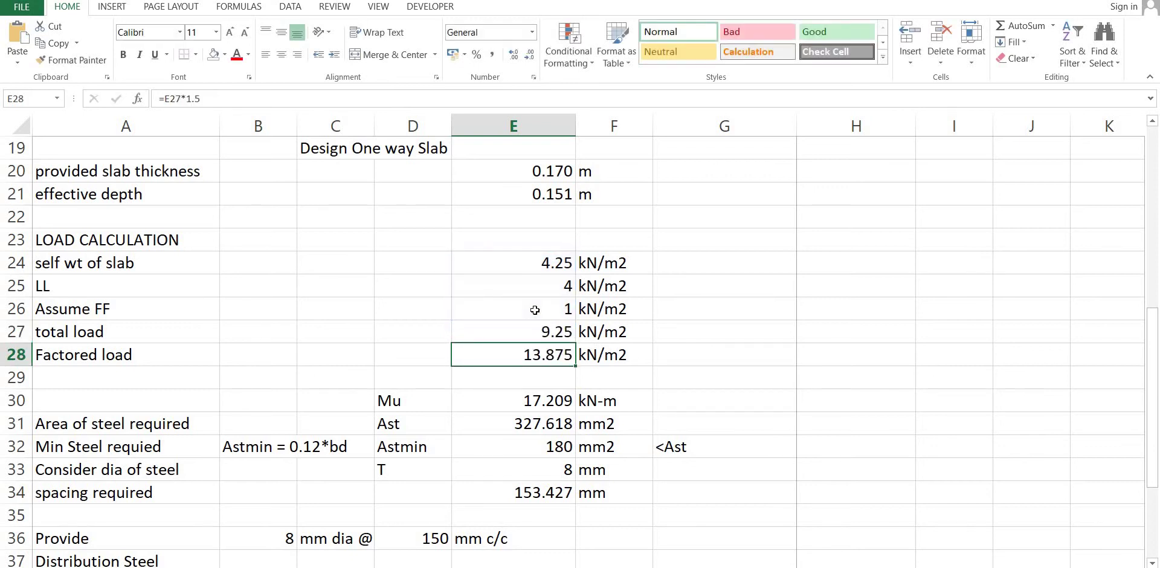
key(Up)
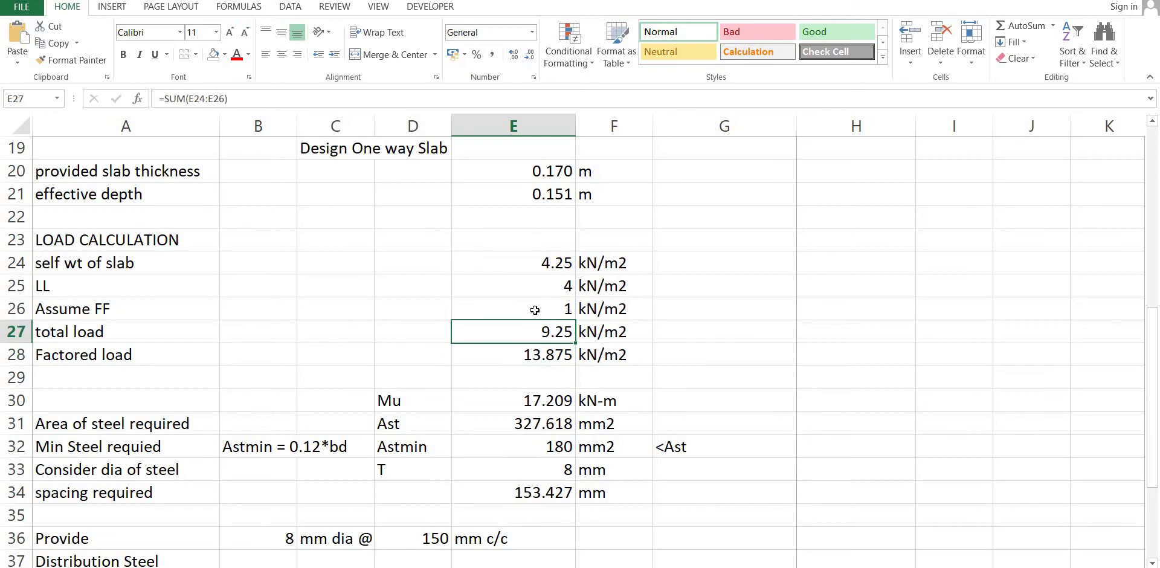
Step: Clear the total load in E27 and re-enter it as a sum of separately listed cells, =SUM(E24,E25,E26)
key(Delete)
text(=)
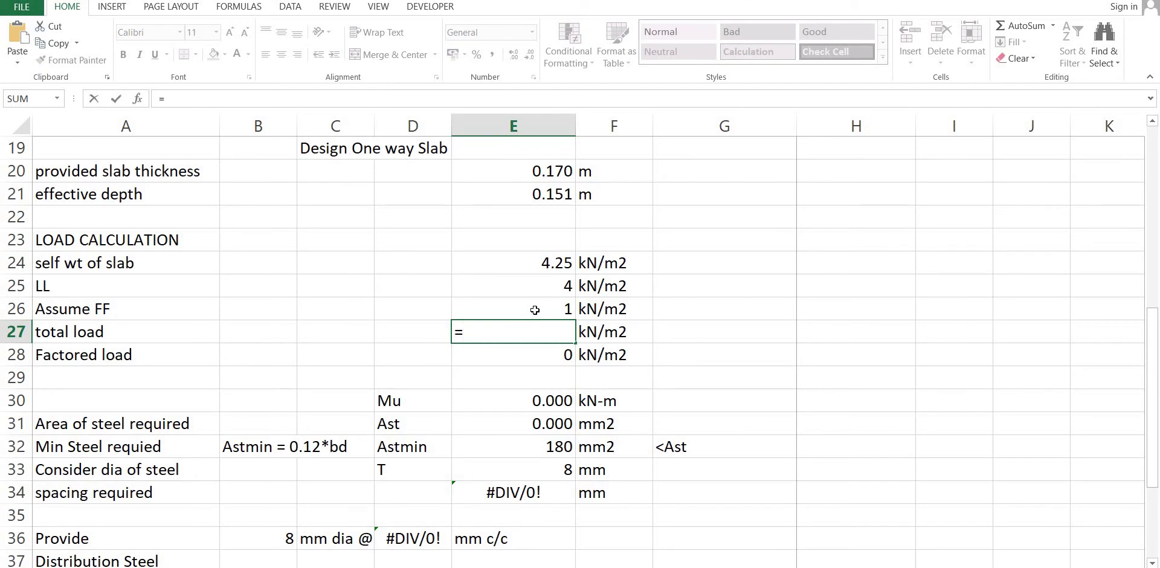
text(sum)
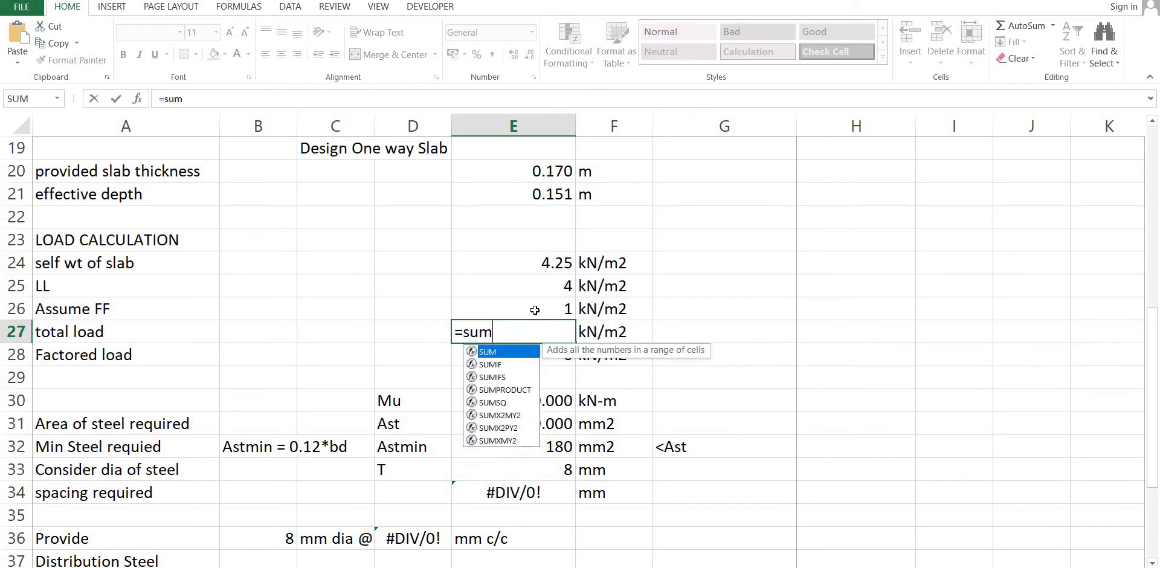
text(()
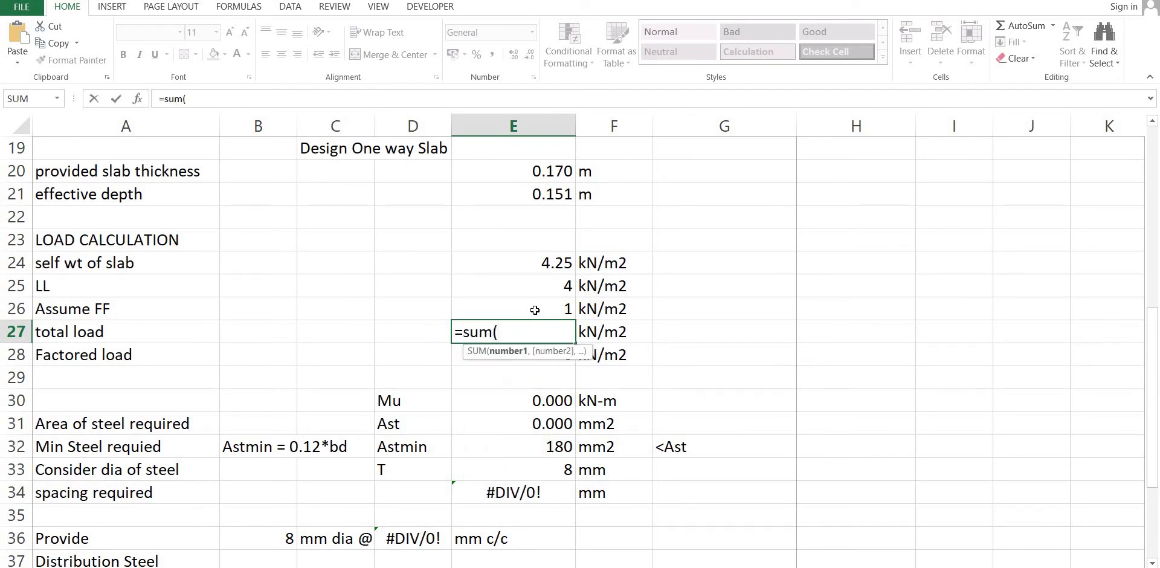
click(548, 263)
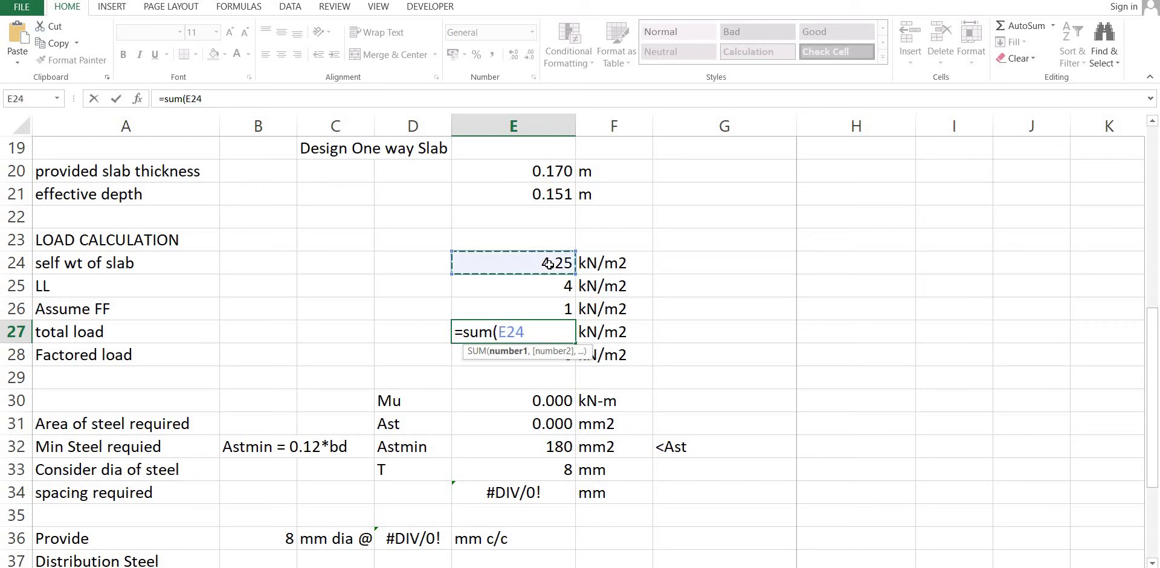
text(;)
key(BackSpace)
text(,)
click(536, 290)
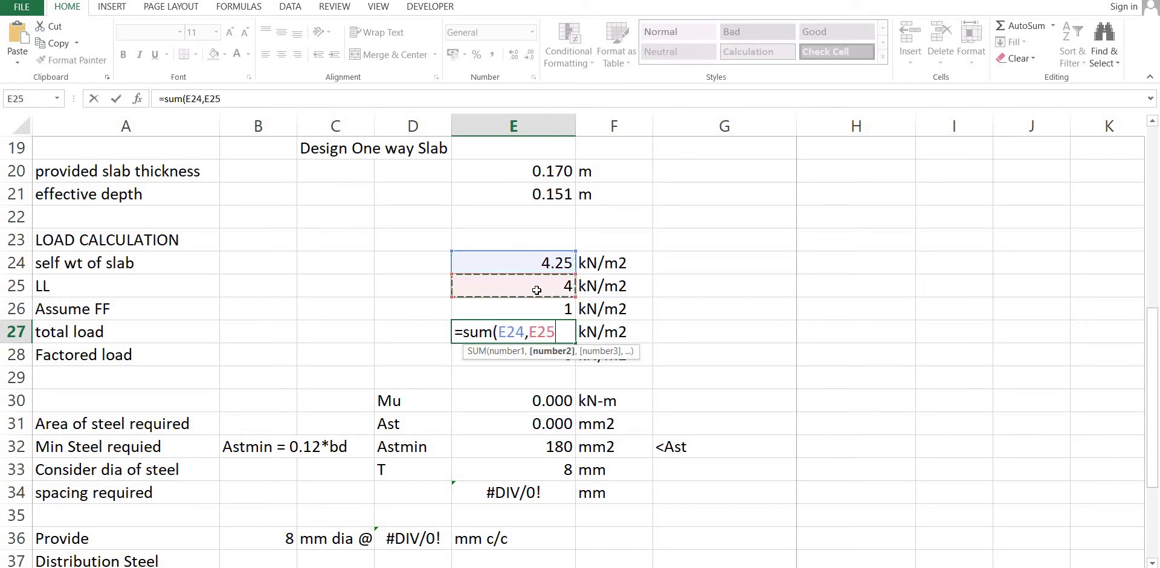
text(,)
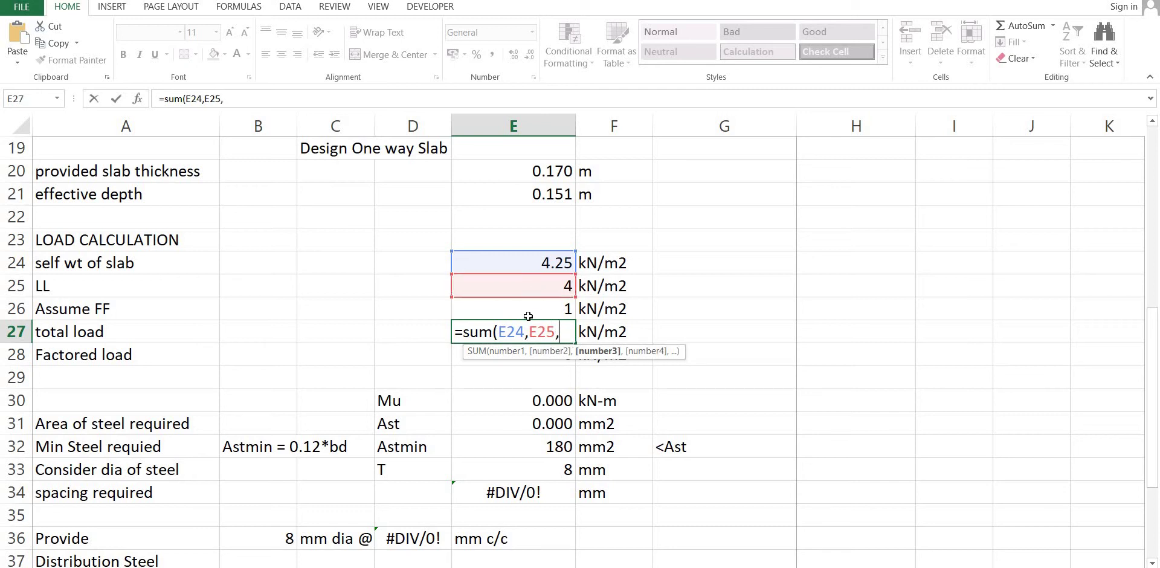
click(530, 310)
text())
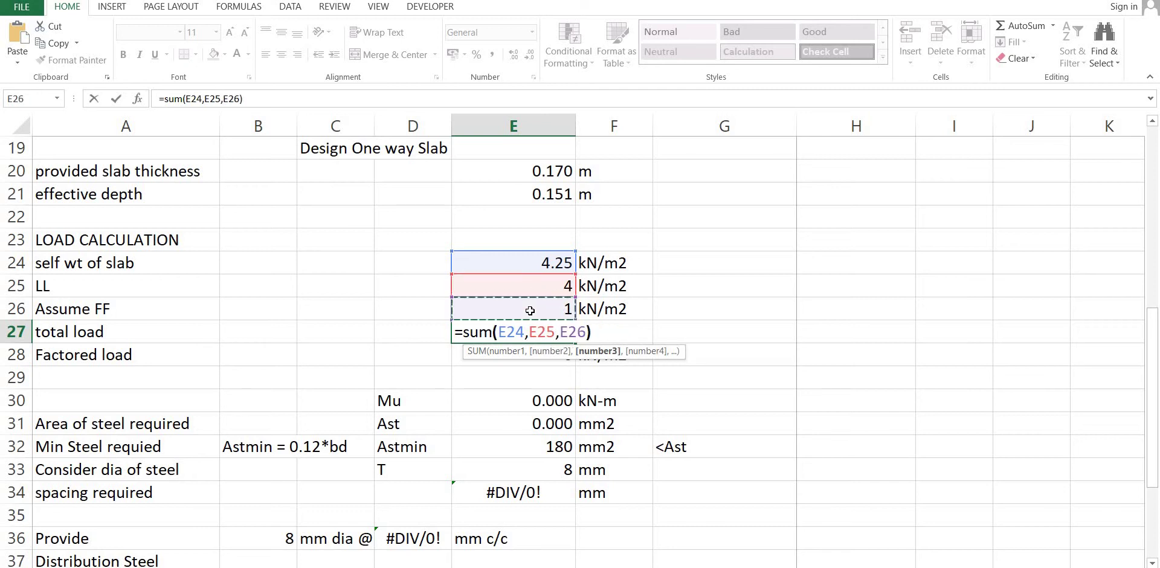
key(Return)
key(Up)
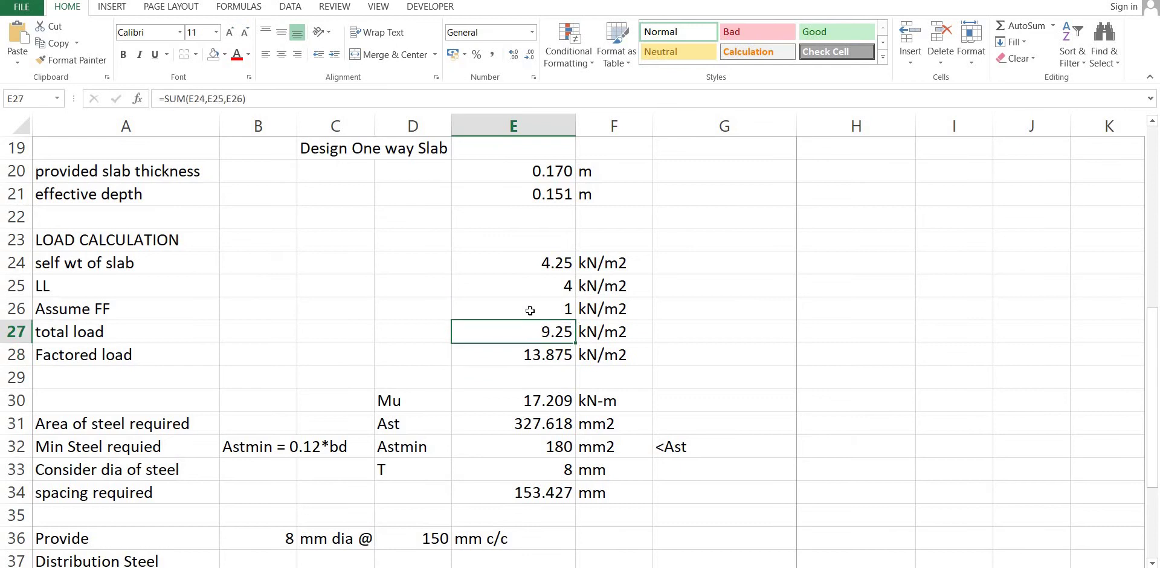
Step: Replace the total load formula in E27 with a direct addition of the three loads, =E24+E25+E26
text(=)
key(Up)
key(Up)
key(Up)
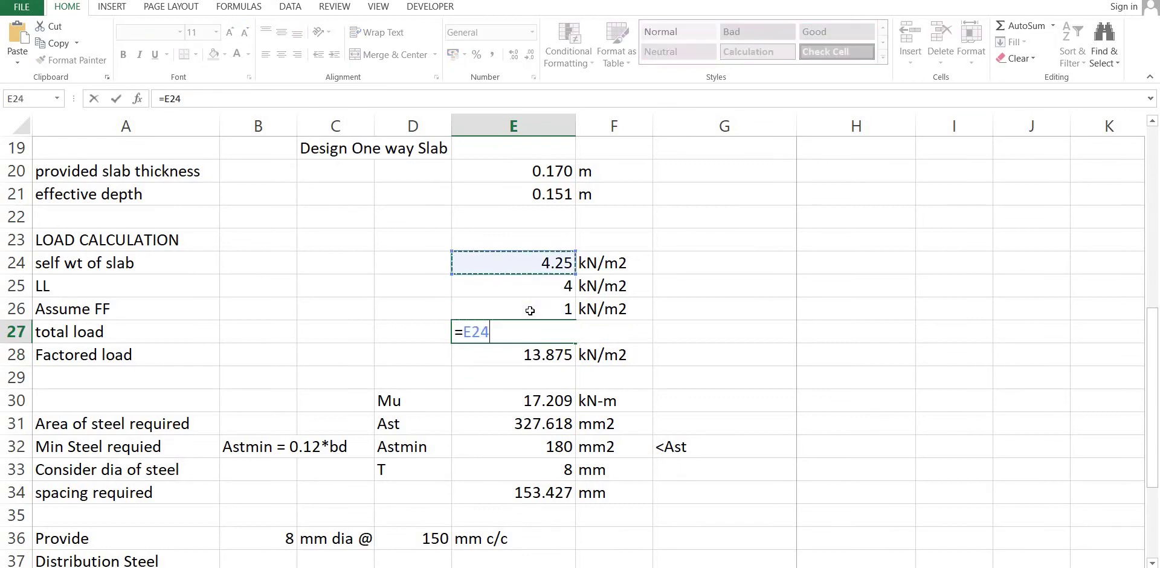
text(+)
key(Up)
key(Up)
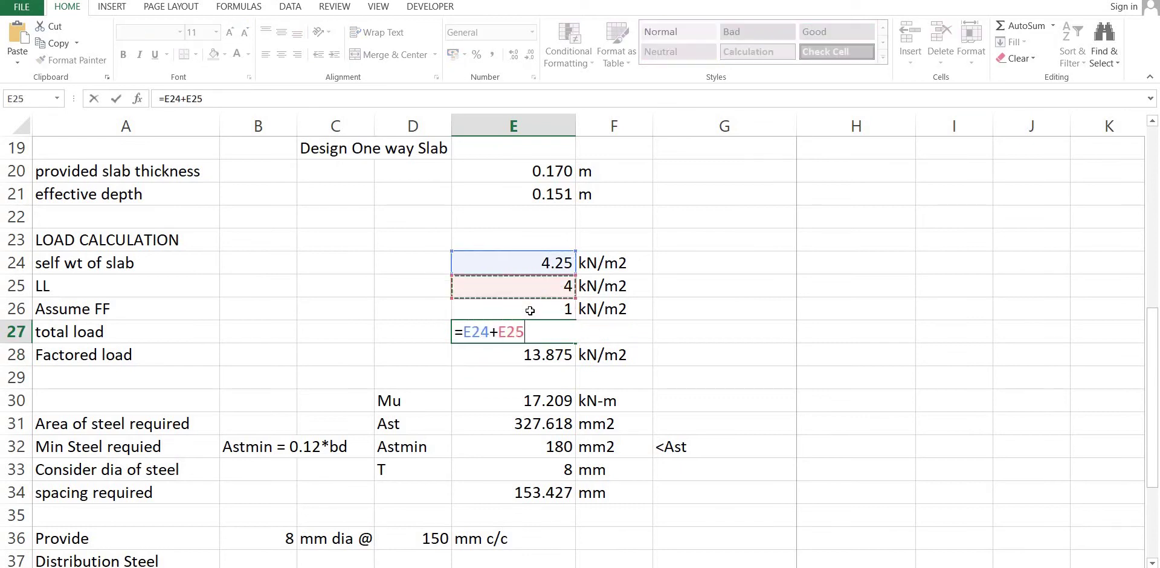
text(+)
key(Up)
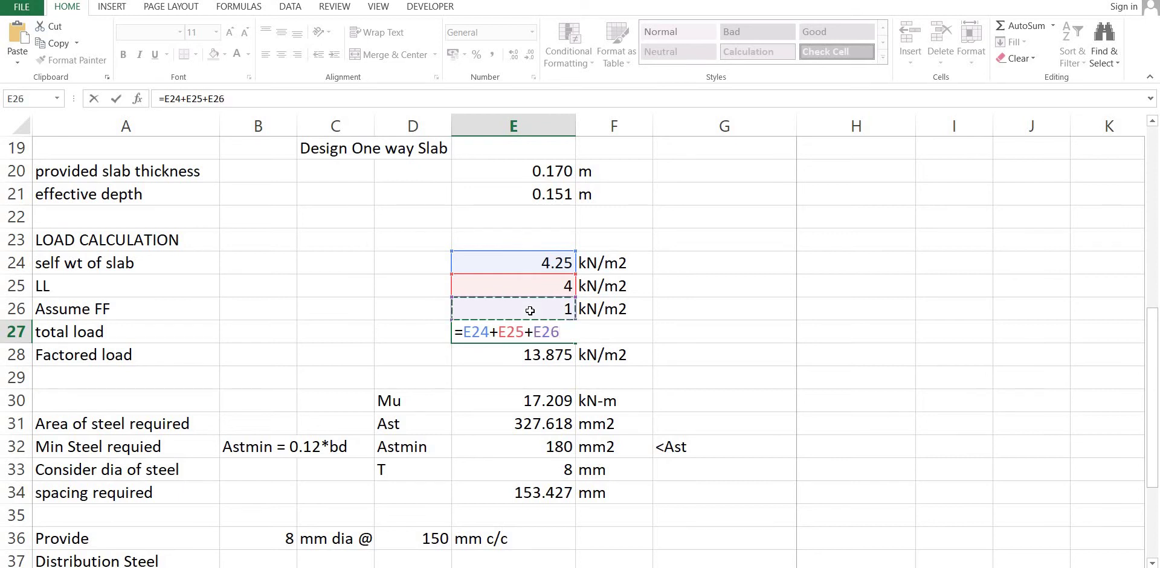
key(Return)
key(Up)
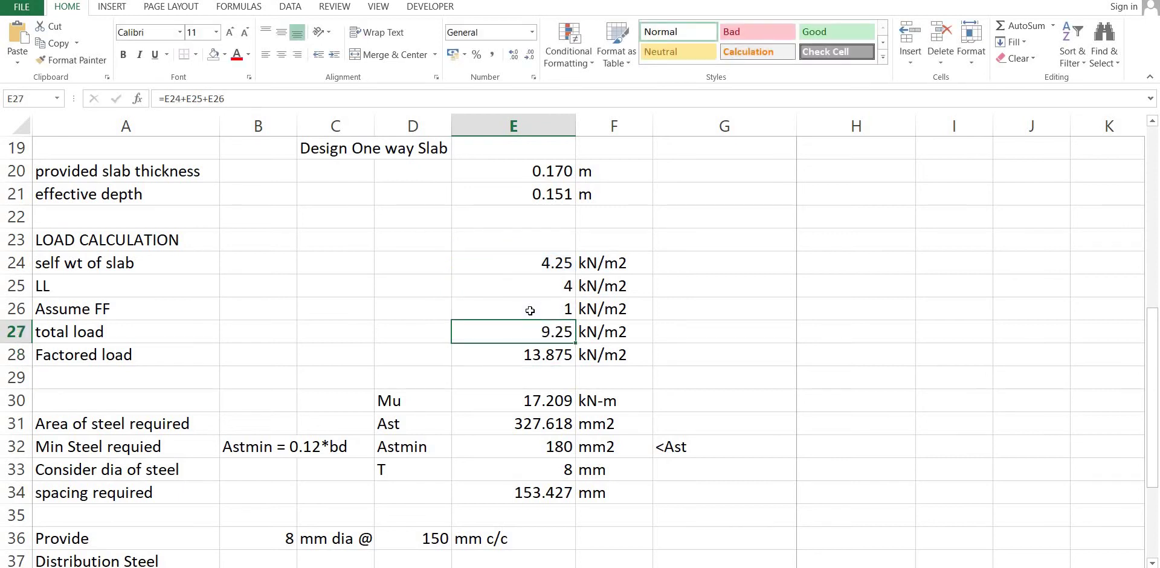
Step: Replace the total load formula in E27 with a range sum of the three loads, =SUM(E24:E26)
text(=)
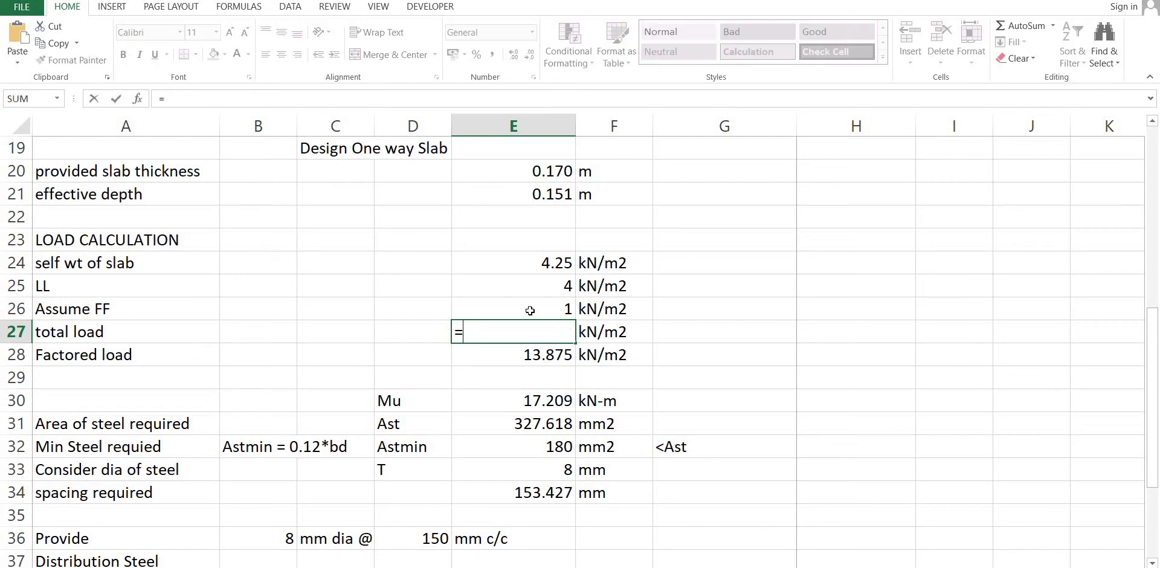
text(sum)
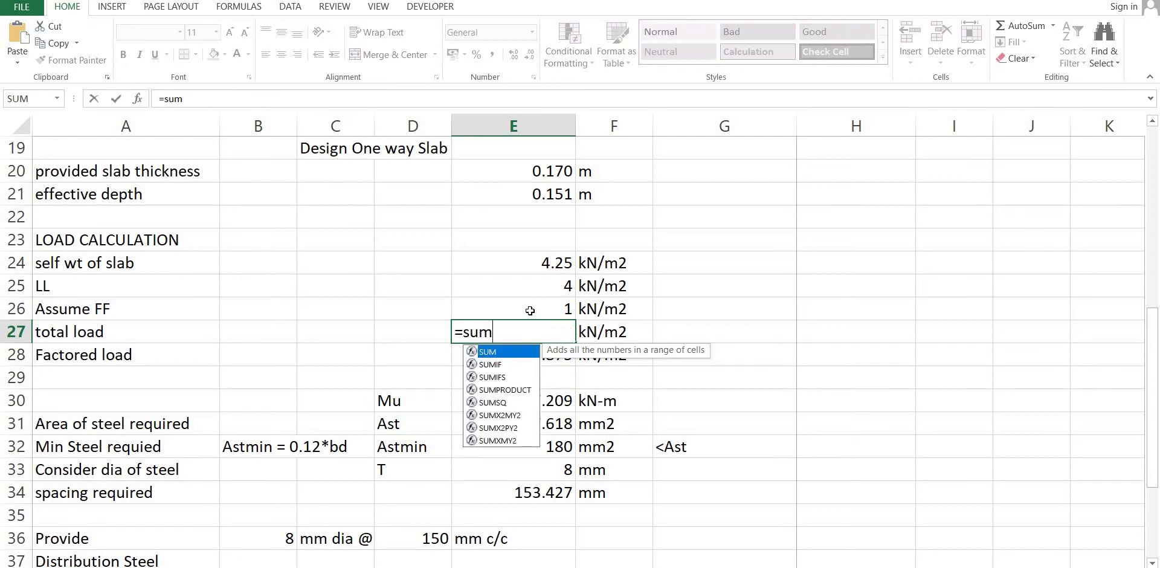
text(()
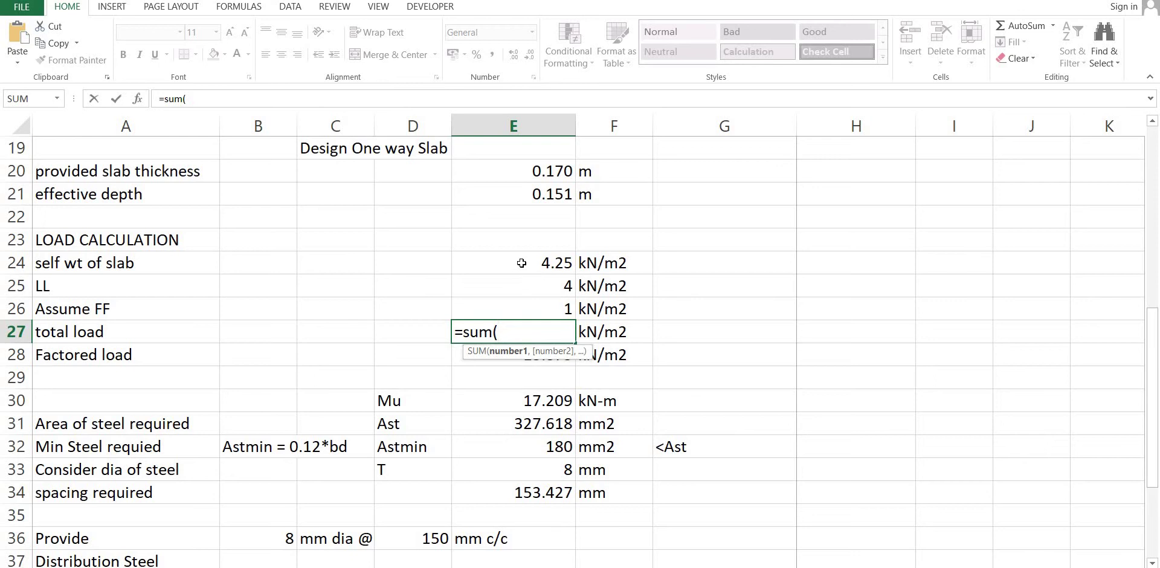
drag(522, 261, 510, 308)
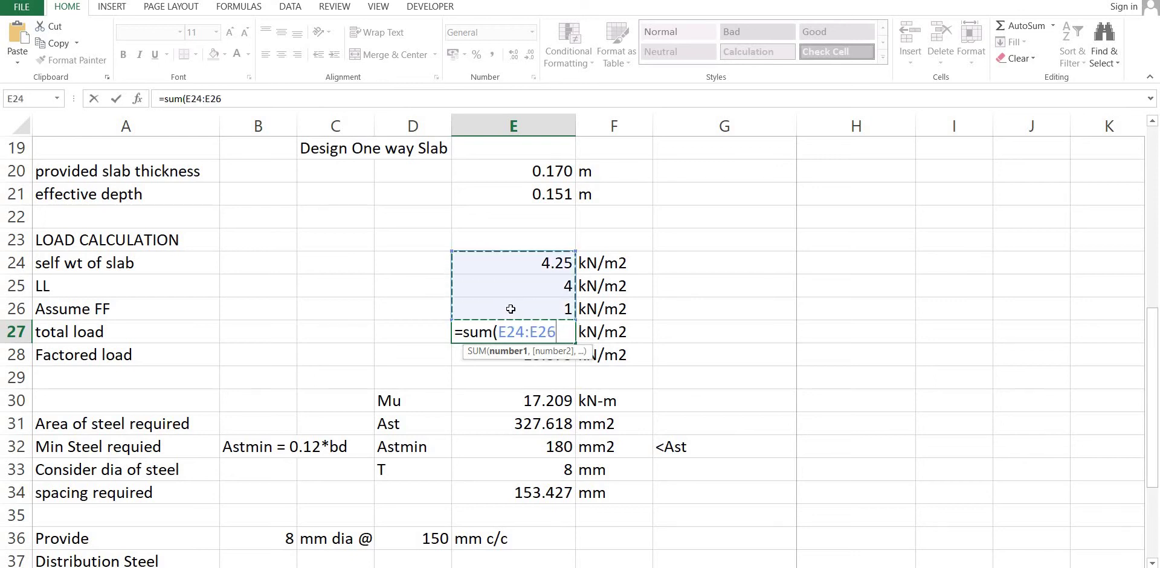
text())
key(Return)
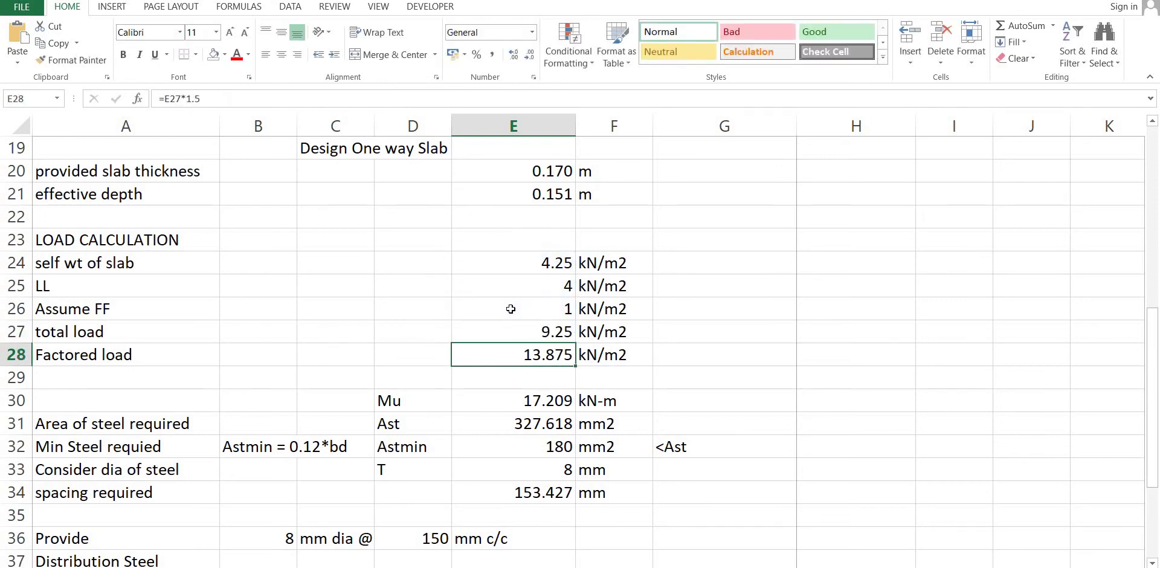
key(Up)
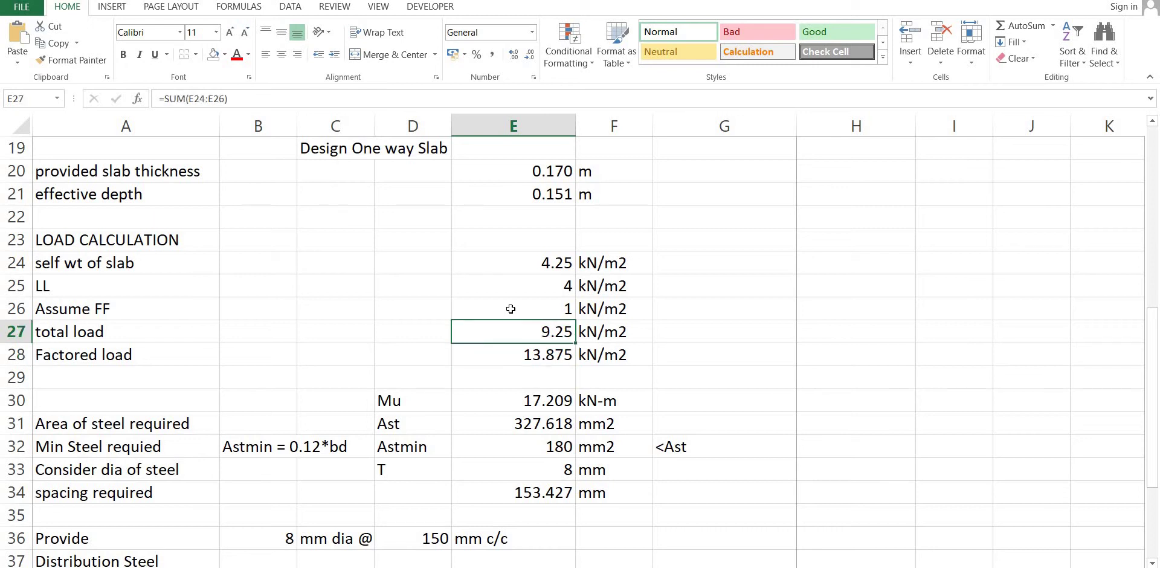
Step: Set the factored load in E28 to 1.5 times the total load, =1.5*E27
key(Down)
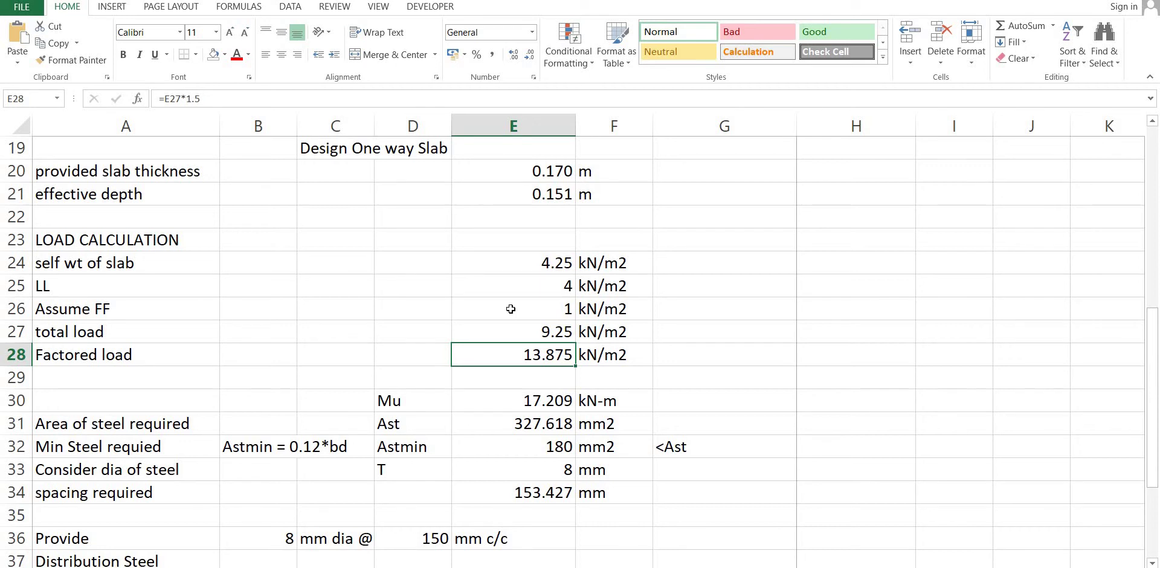
text(=)
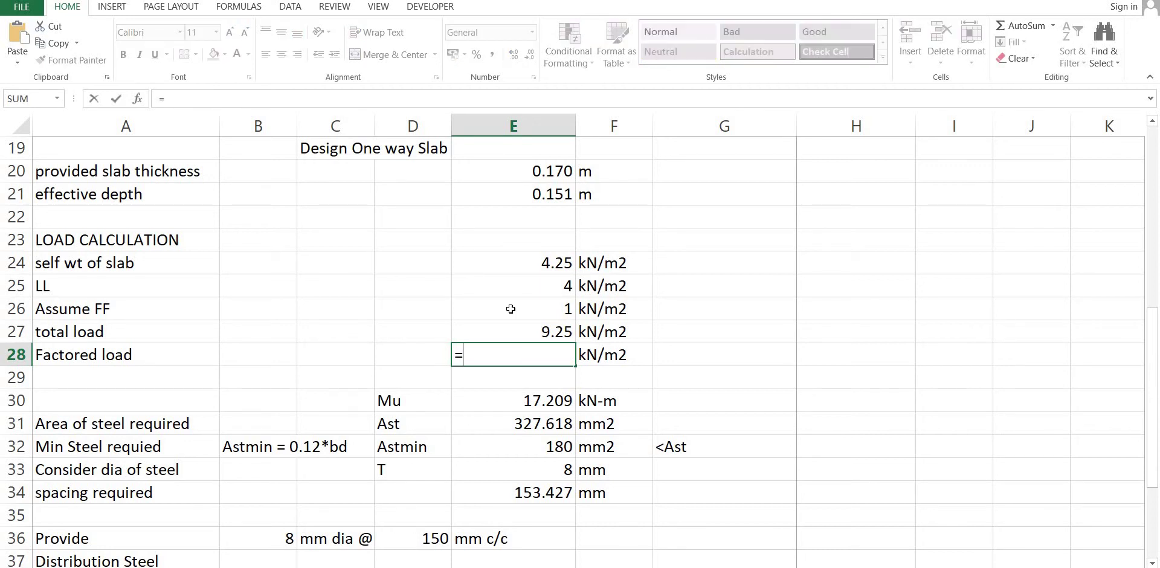
text(1.5*)
key(Up)
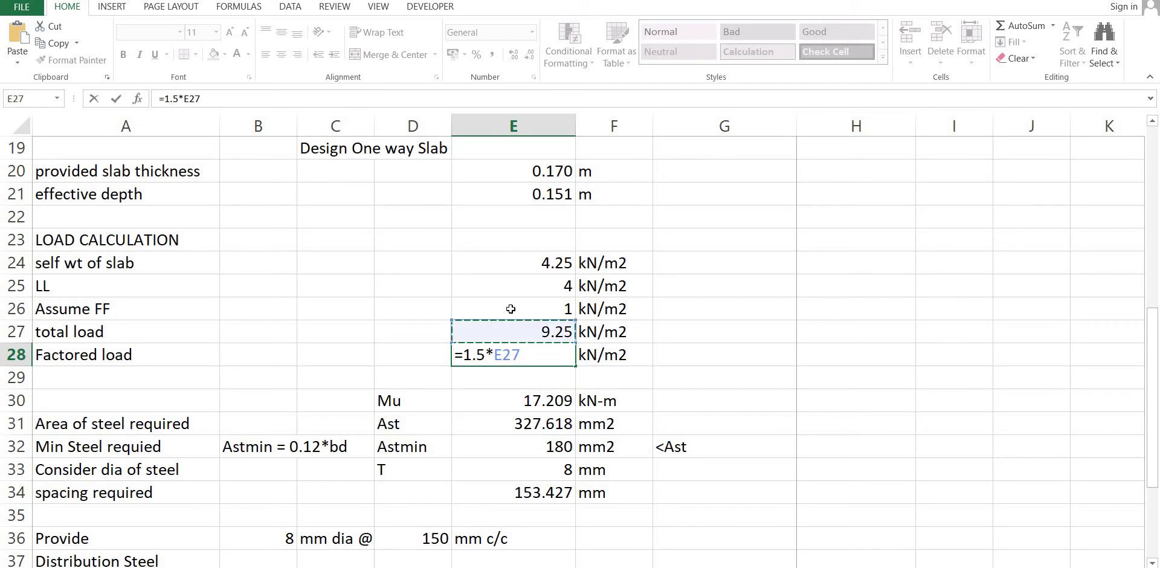
key(ctrl+Return)
key(Return)
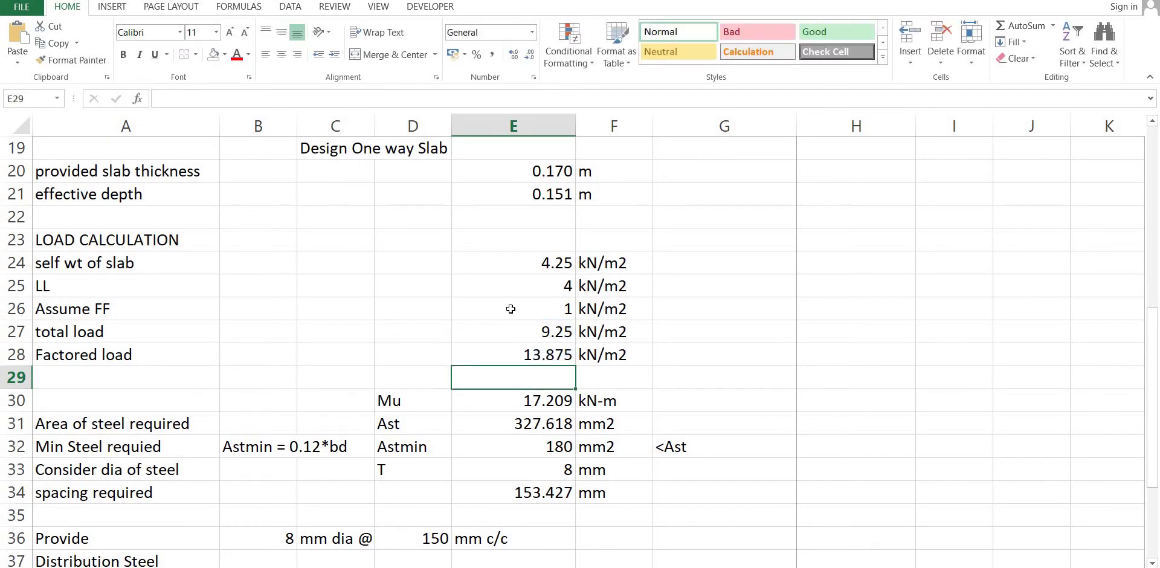
key(Down)
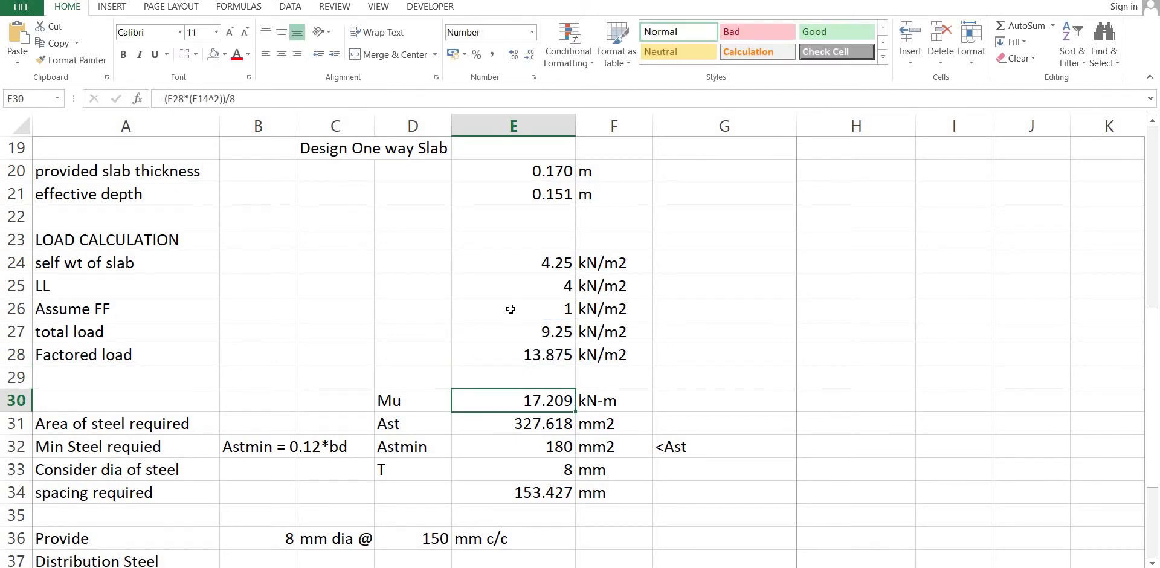
key(Up)
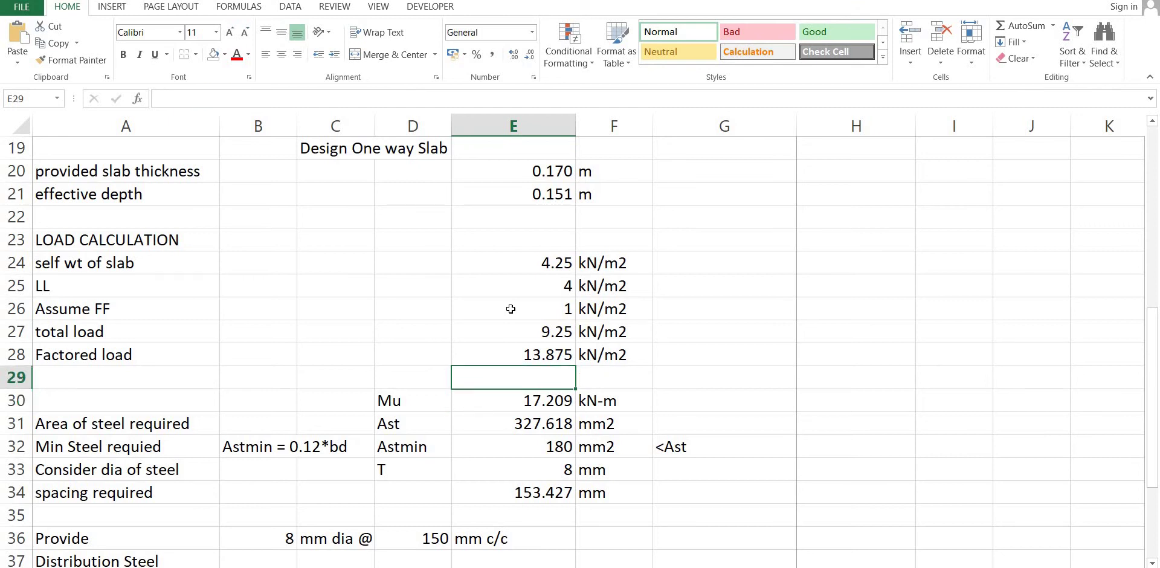
key(Left)
key(Right)
key(Right)
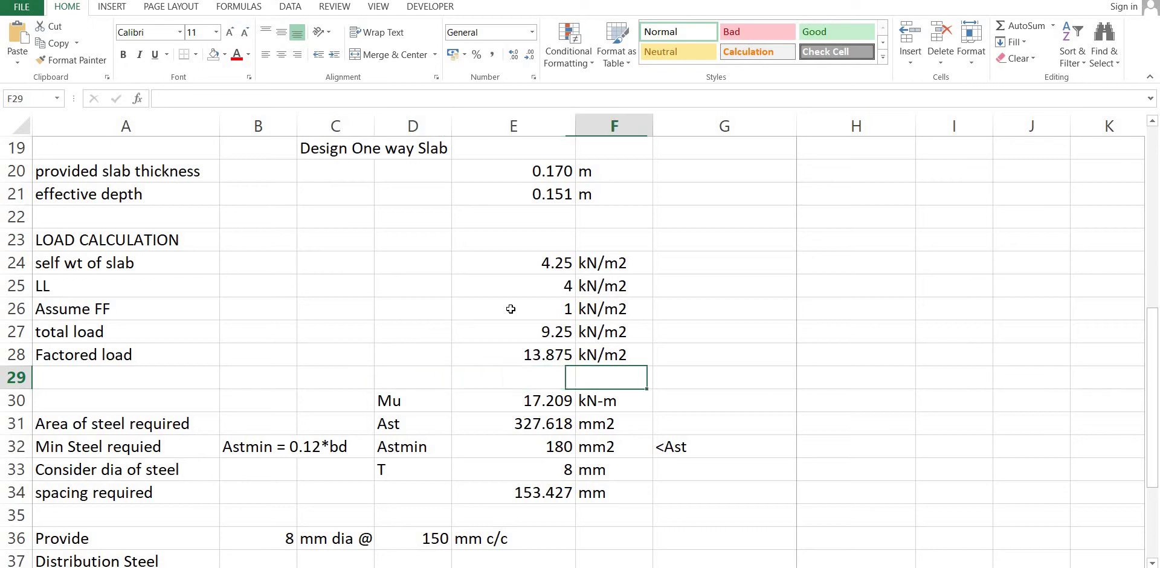
key(Right)
key(Left)
key(Left)
key(Left)
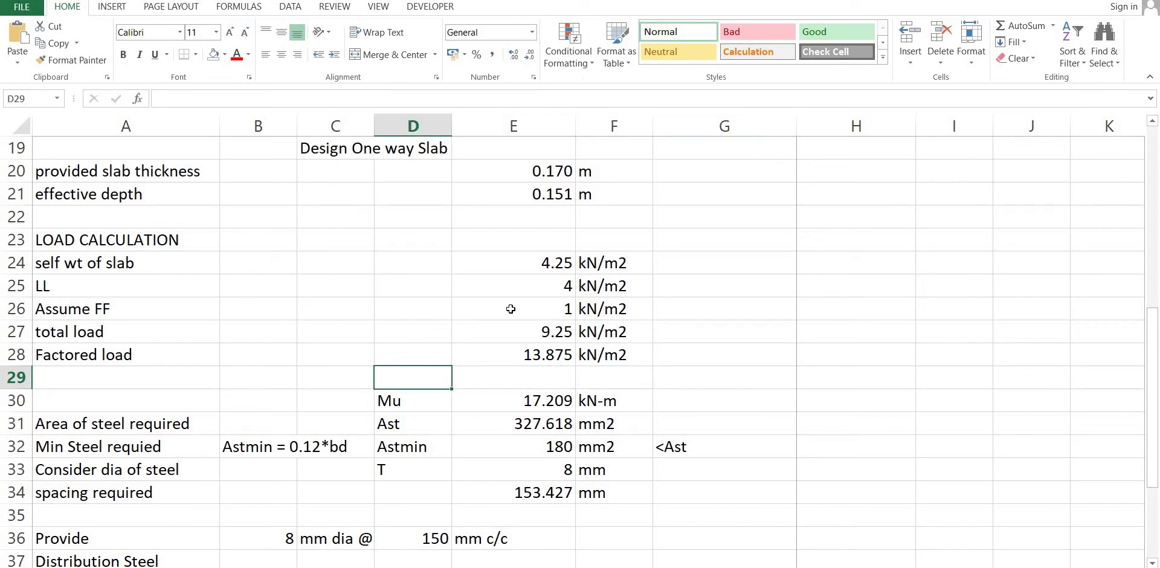
Step: Write the bending moment formula note in row 29, with "Mu =" in D29 and "Wu x le^2/8" in E29
key(Right)
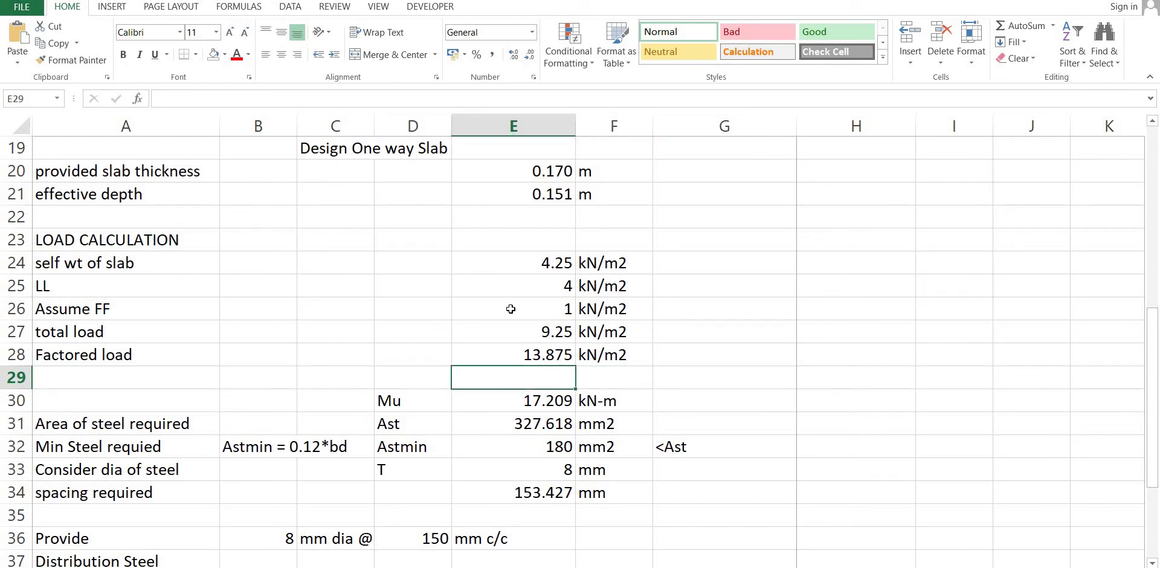
text(Wu)
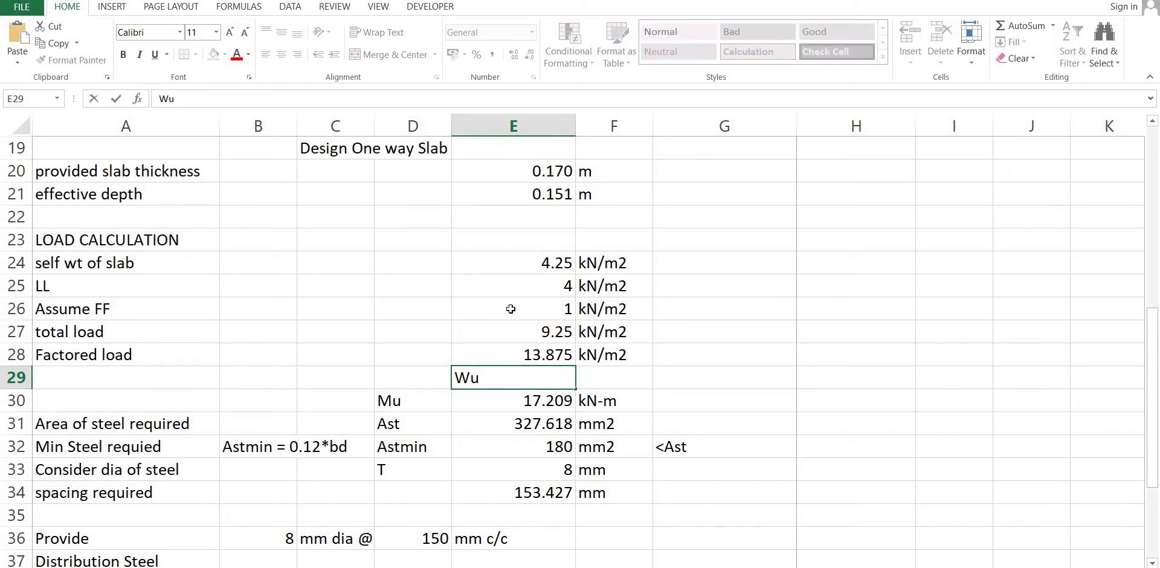
text( x le^2/8)
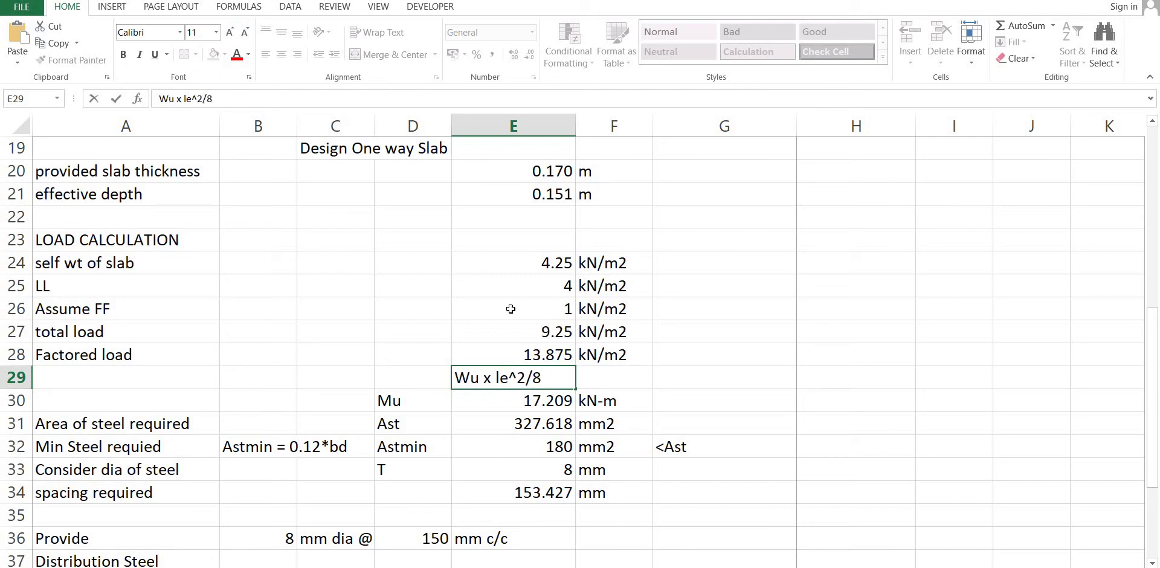
key(Left)
text(Mu)
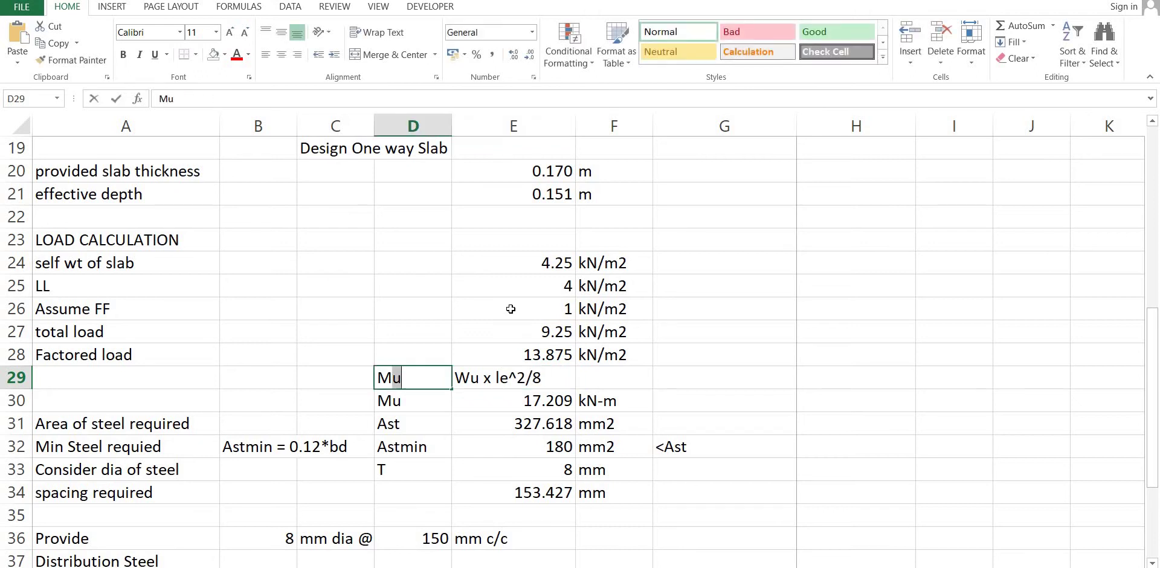
text( =)
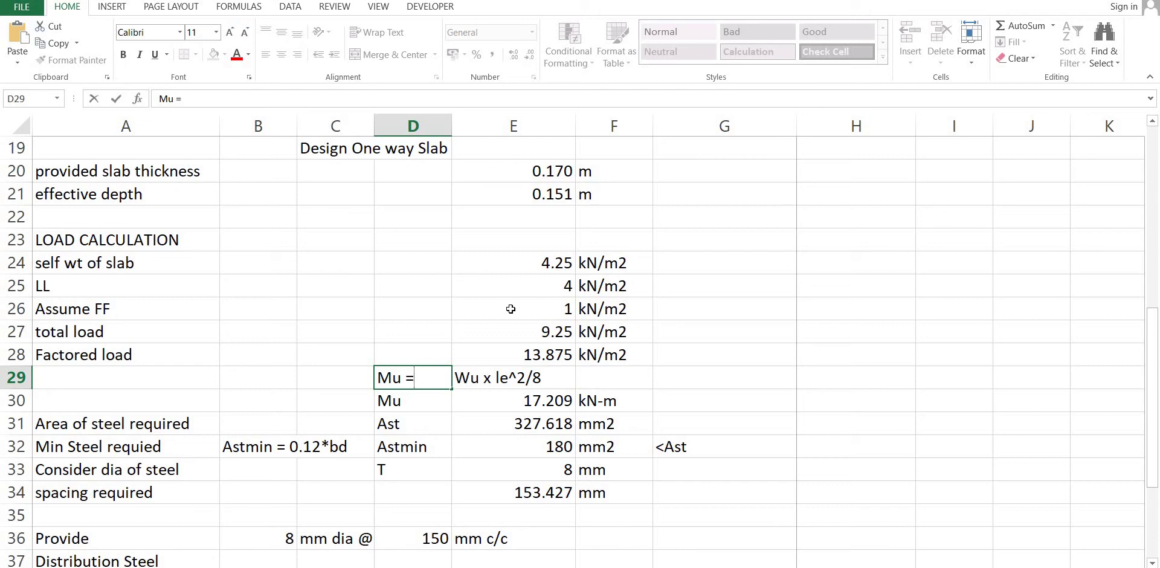
key(Return)
Step: Replace the bending moment formula in E30 with factored load times effective span squared over eight, =E28*E14^2/8
key(Right)
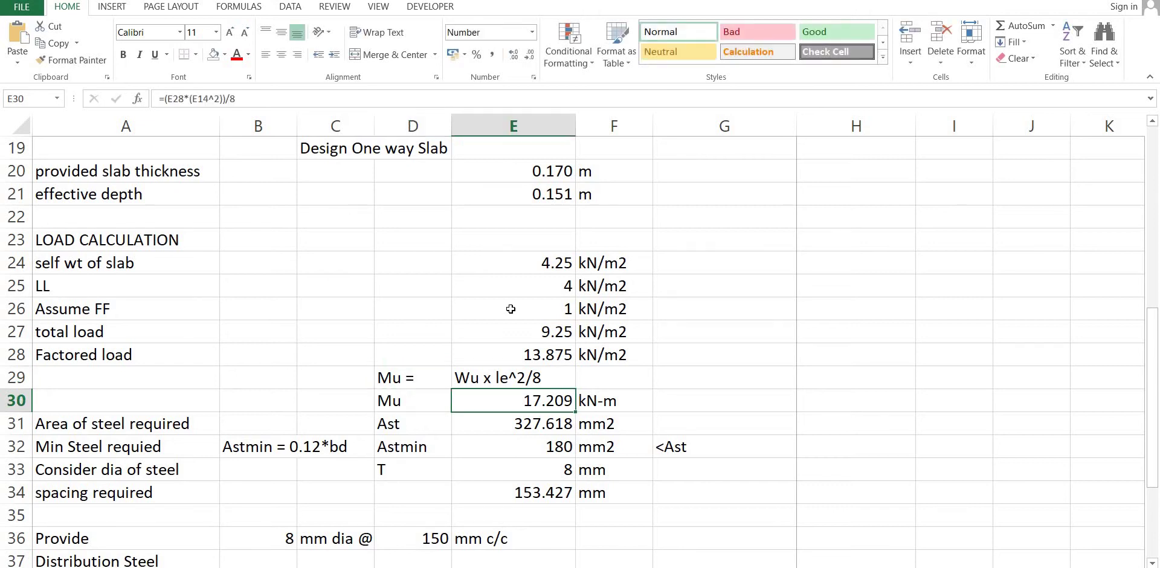
text(=)
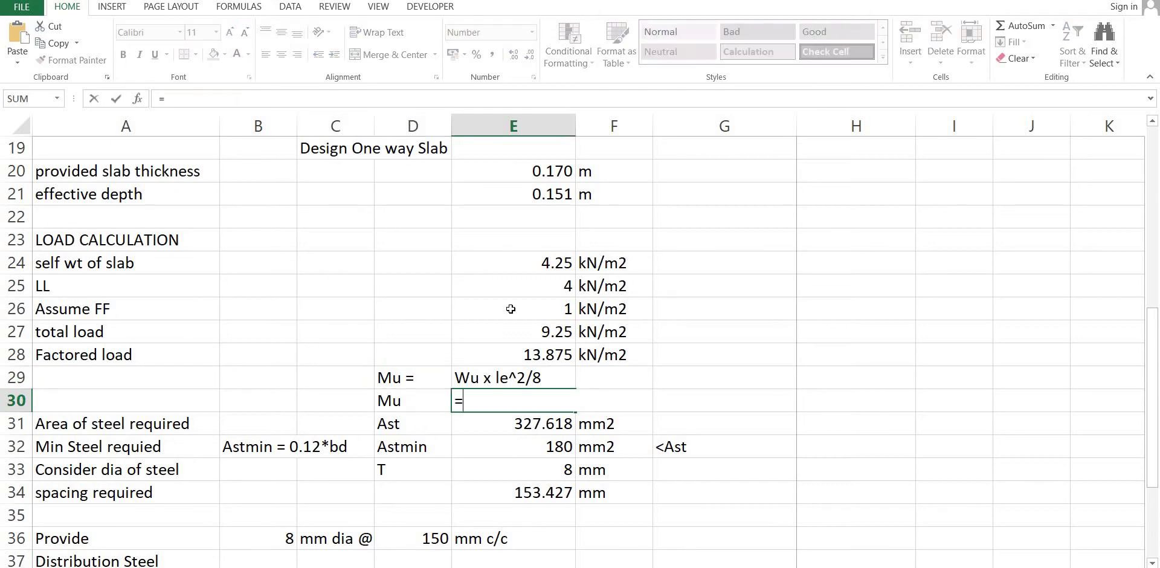
key(Up)
key(Up)
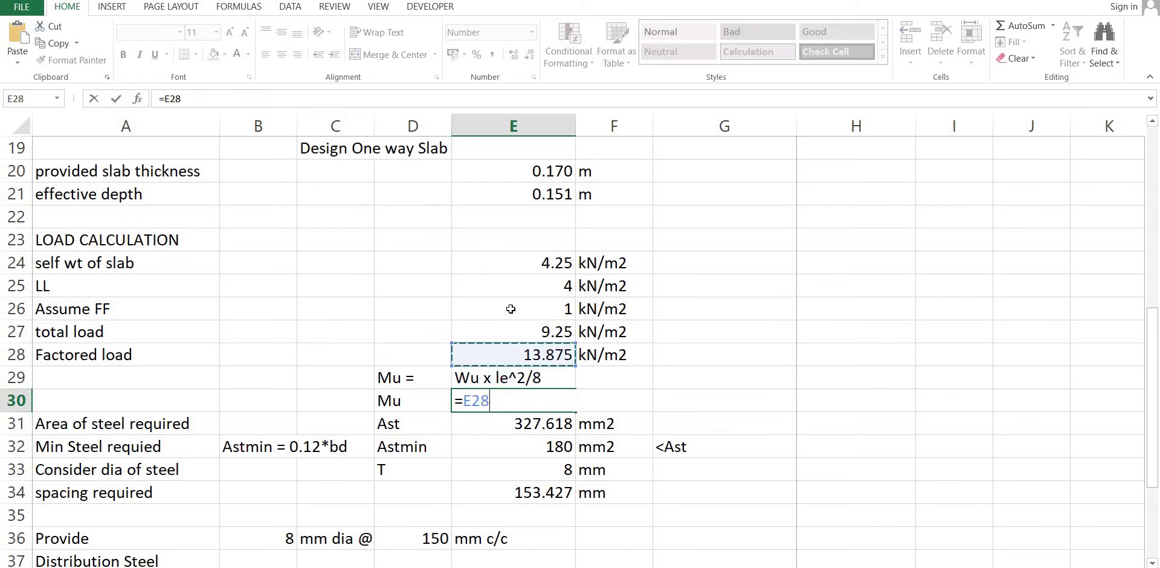
text(*)
key(Up)
key(Up)
key(Up)
key(Up)
key(Up)
key(Up)
key(Up)
key(Up)
key(Up)
key(Up)
key(Up)
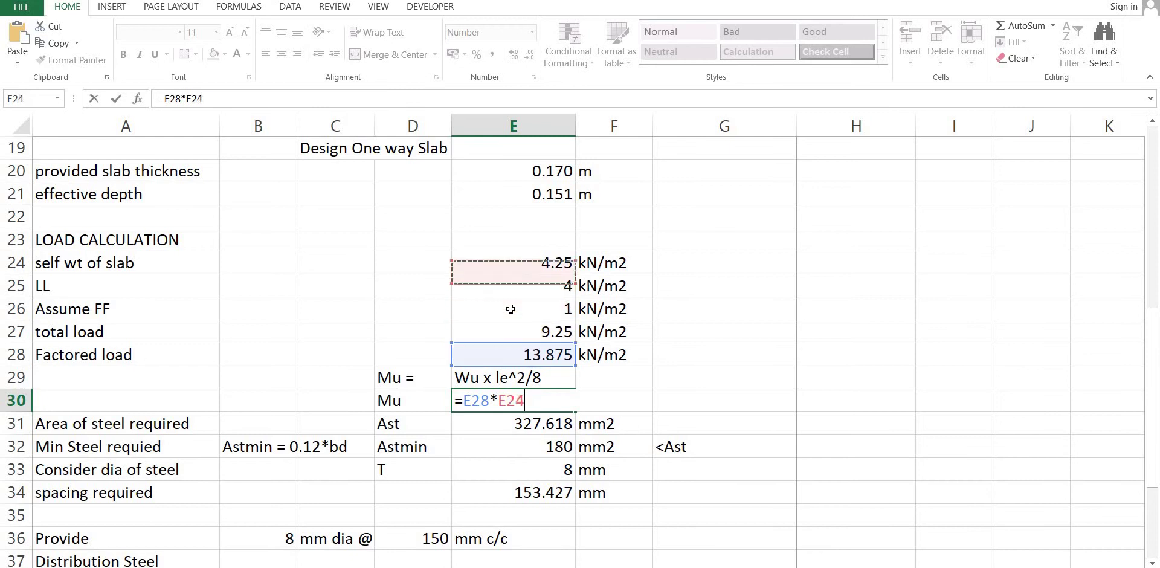
key(Up)
key(Up)
key(Up)
key(Up)
key(Up)
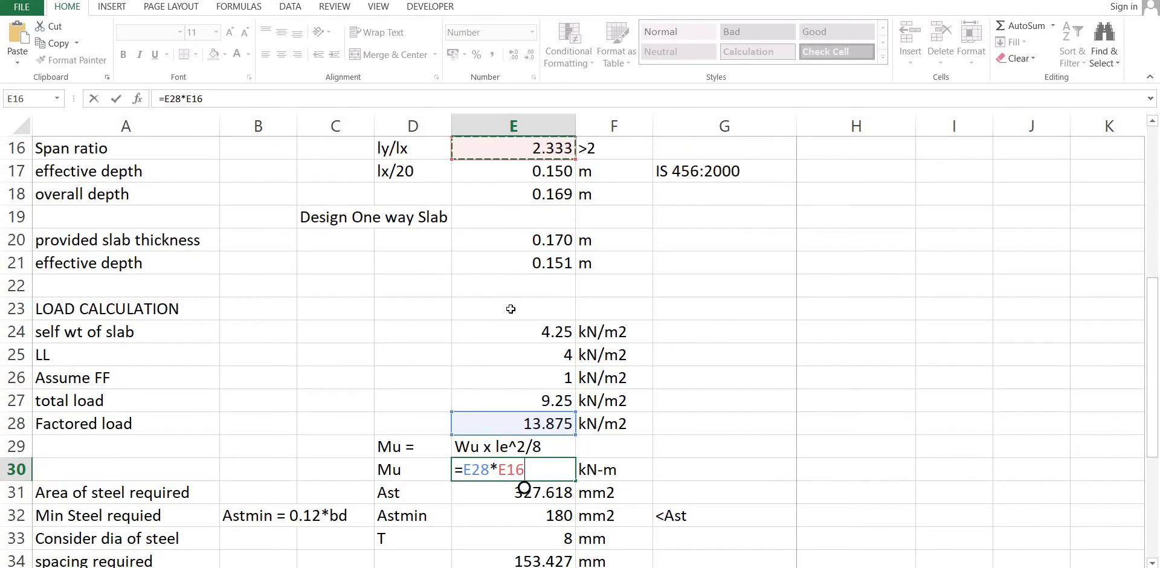
scroll(510, 308, up, 1)
text(*)
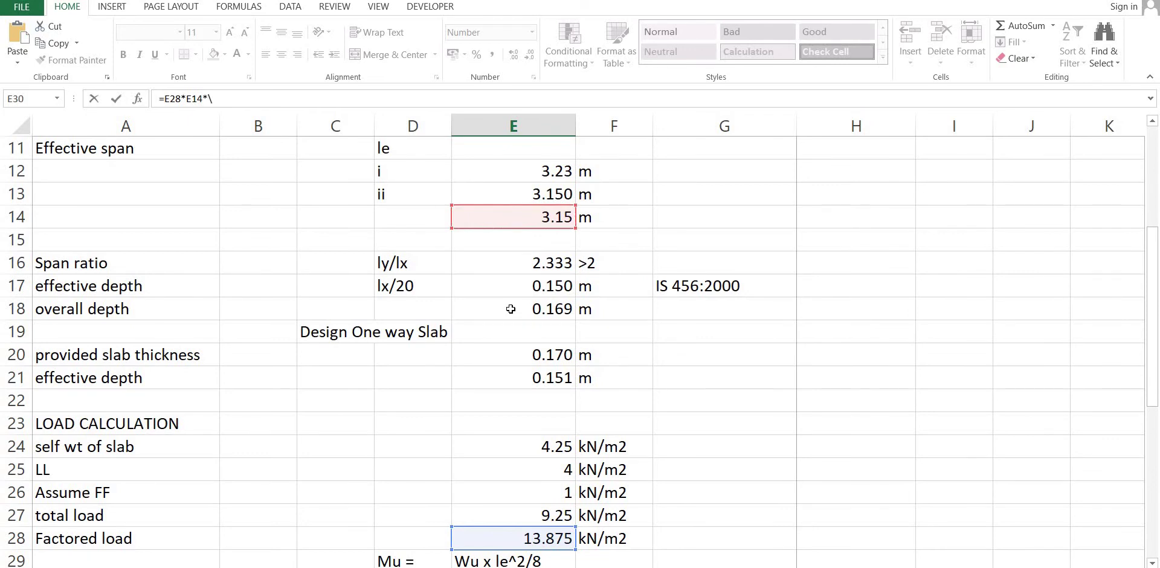
key(BackSpace)
key(BackSpace)
text(^2/8)
key(Return)
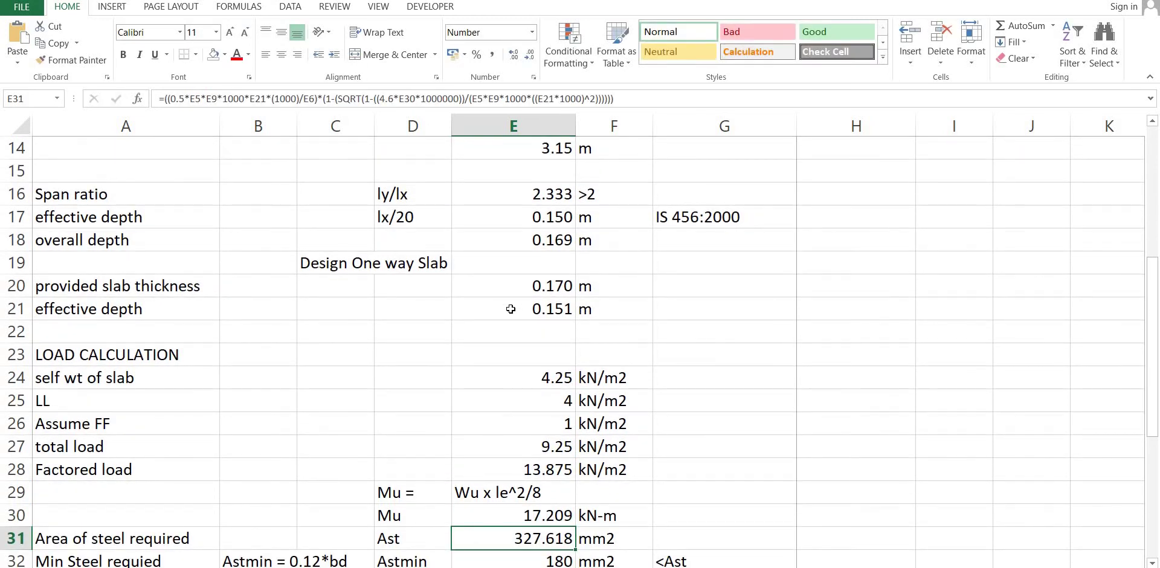
key(Up)
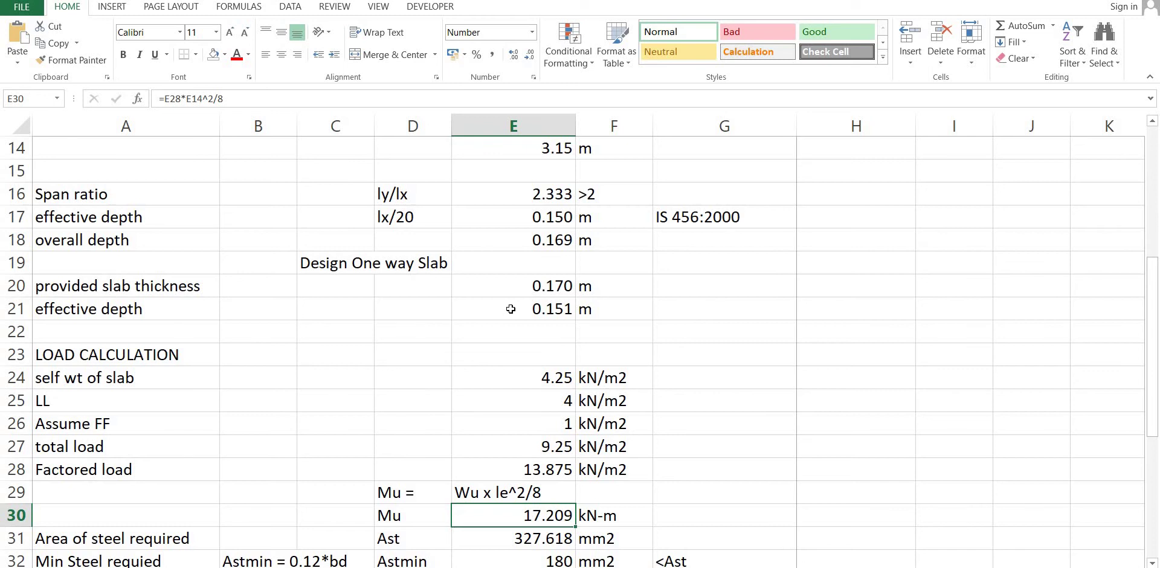
Step: Enter the label "Ast =" in H31, beside the area of steel row
key(Down)
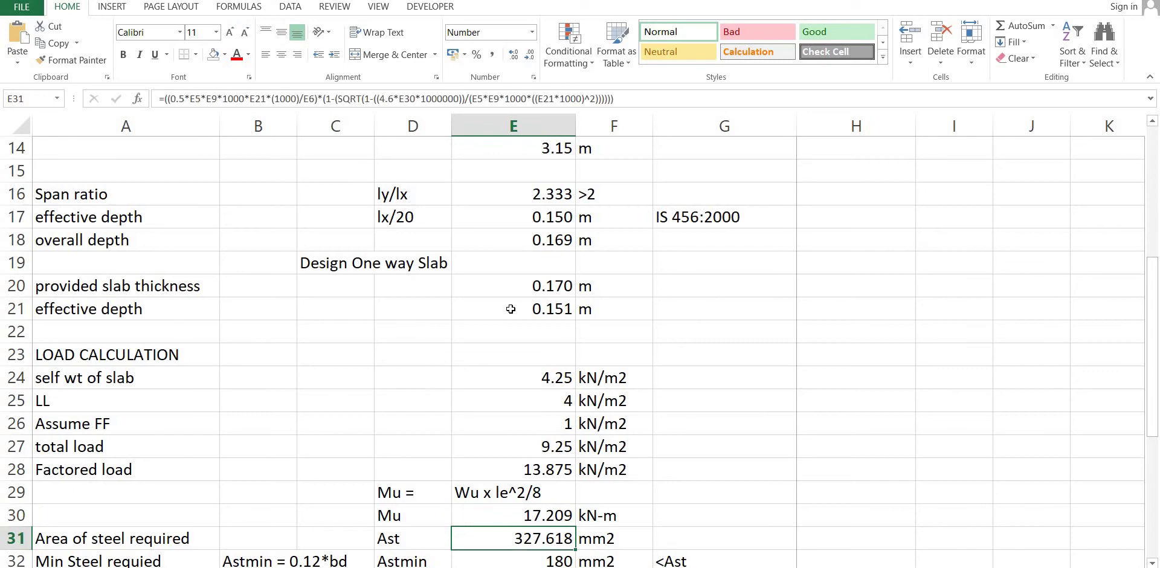
key(Right)
key(Right)
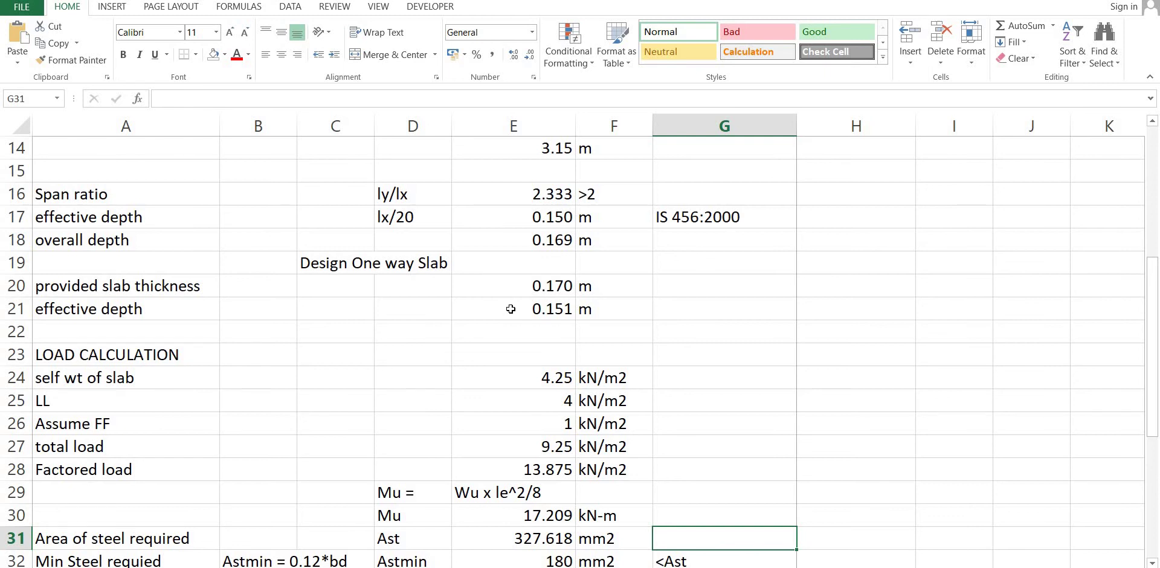
scroll(720, 340, down, 3)
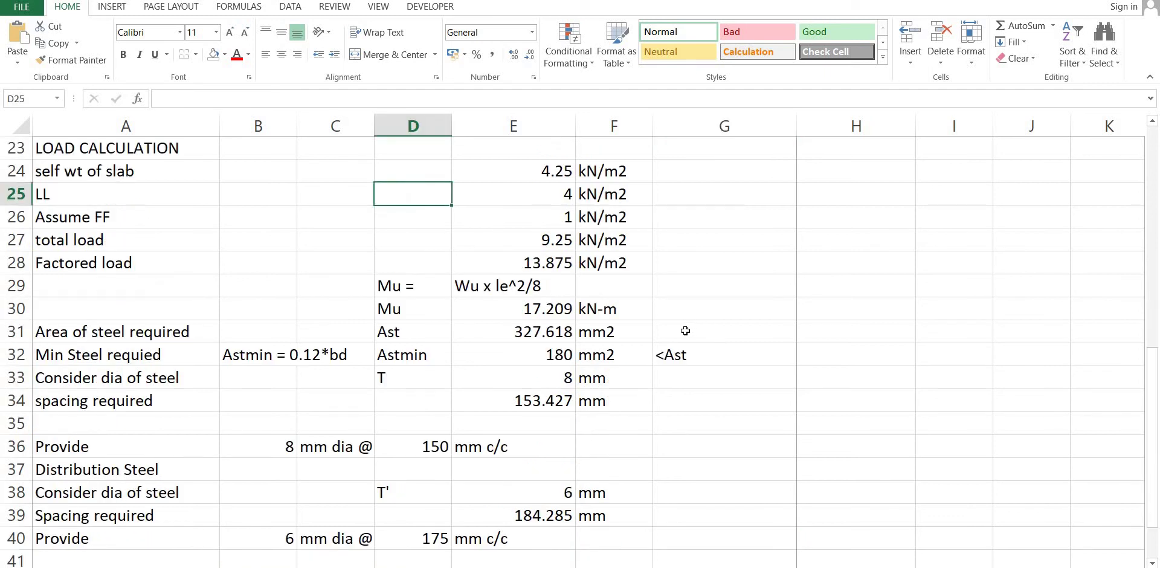
click(802, 330)
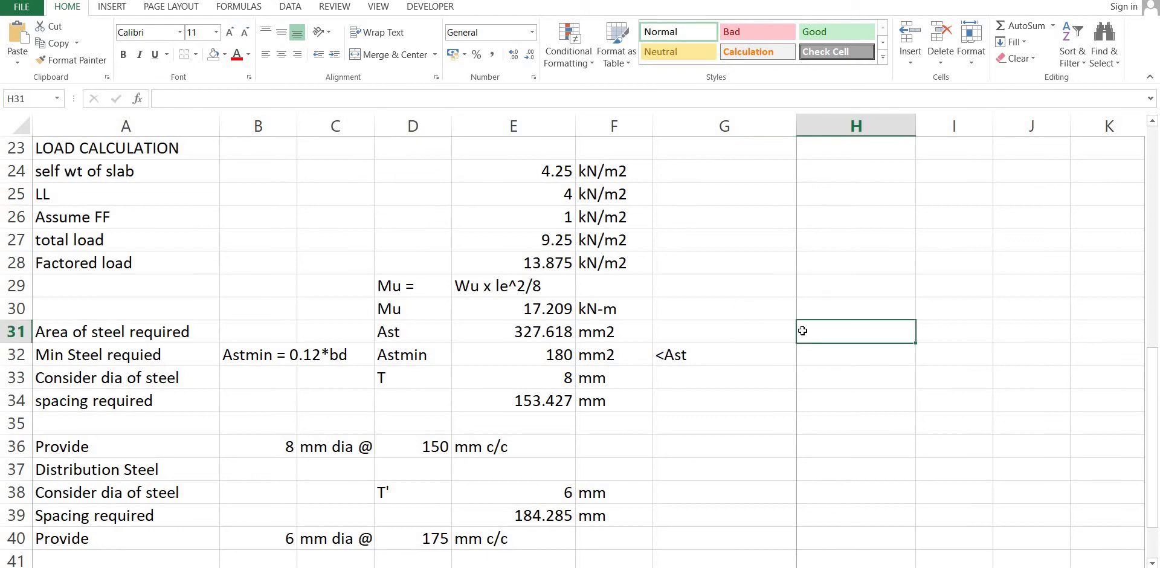
text(Ast )
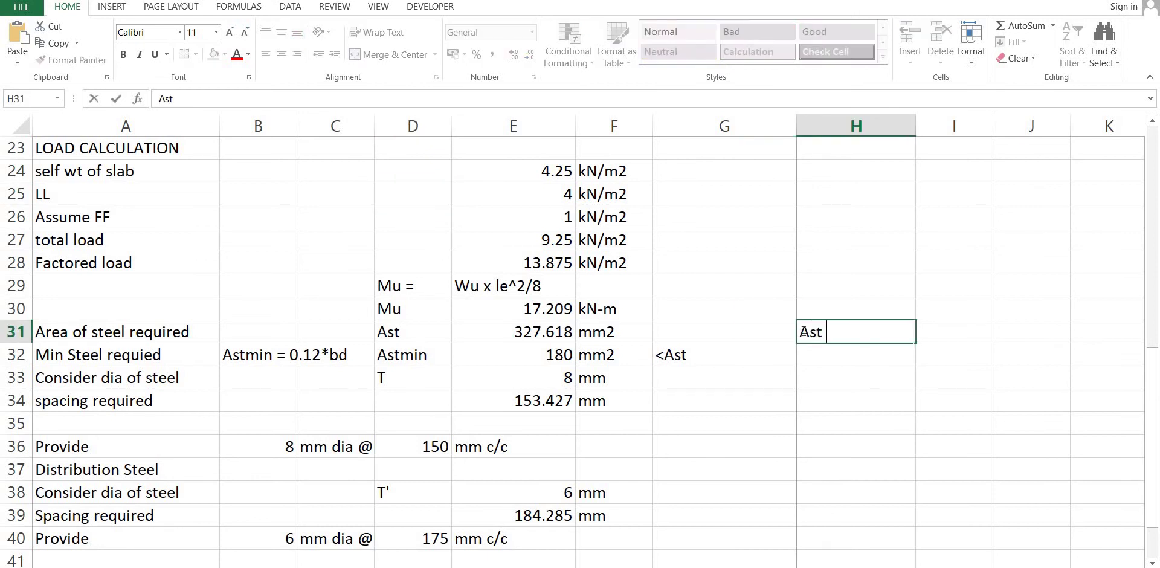
text(=)
key(Tab)
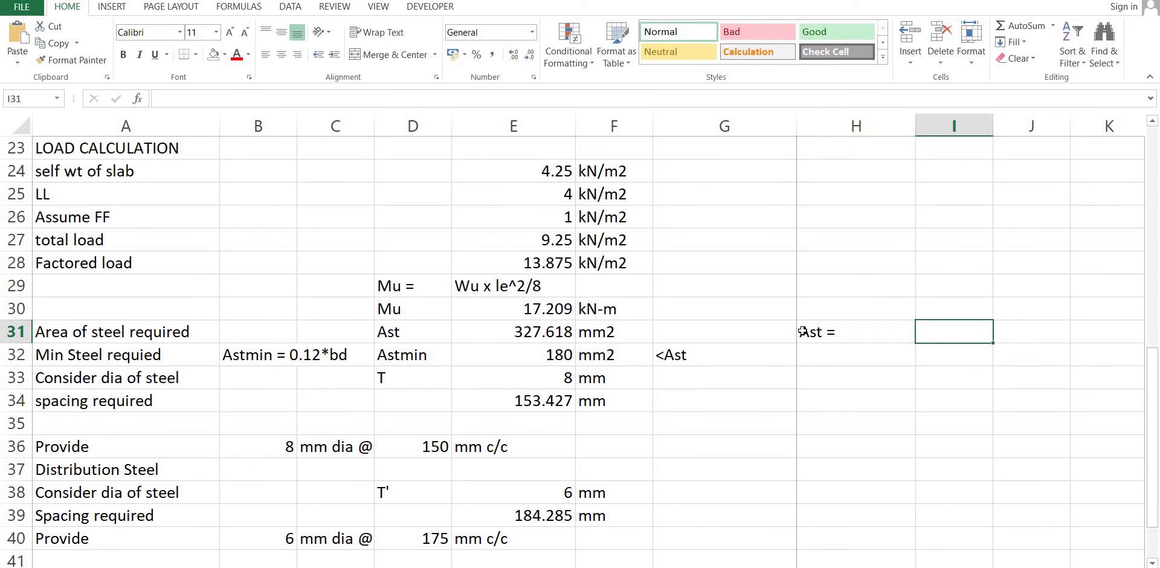
Step: Write the required steel area formula as text in I31: 0.5Fck/Fy*b*d*(1-sqrt(1-4.6Mu/(Fckbd^2)
text(0.5)
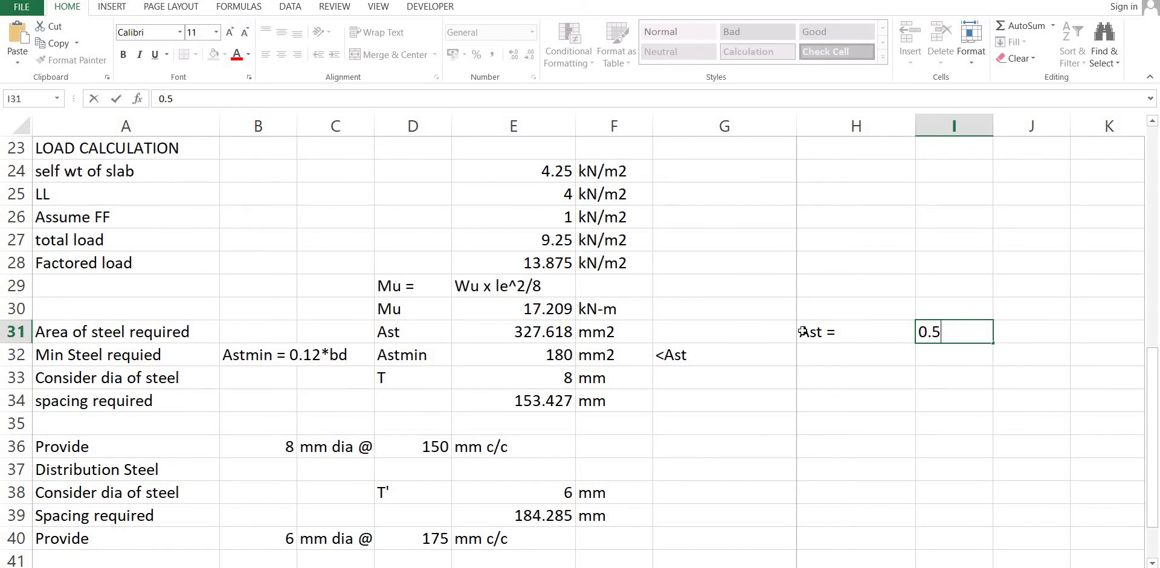
text(Fck/Fy)
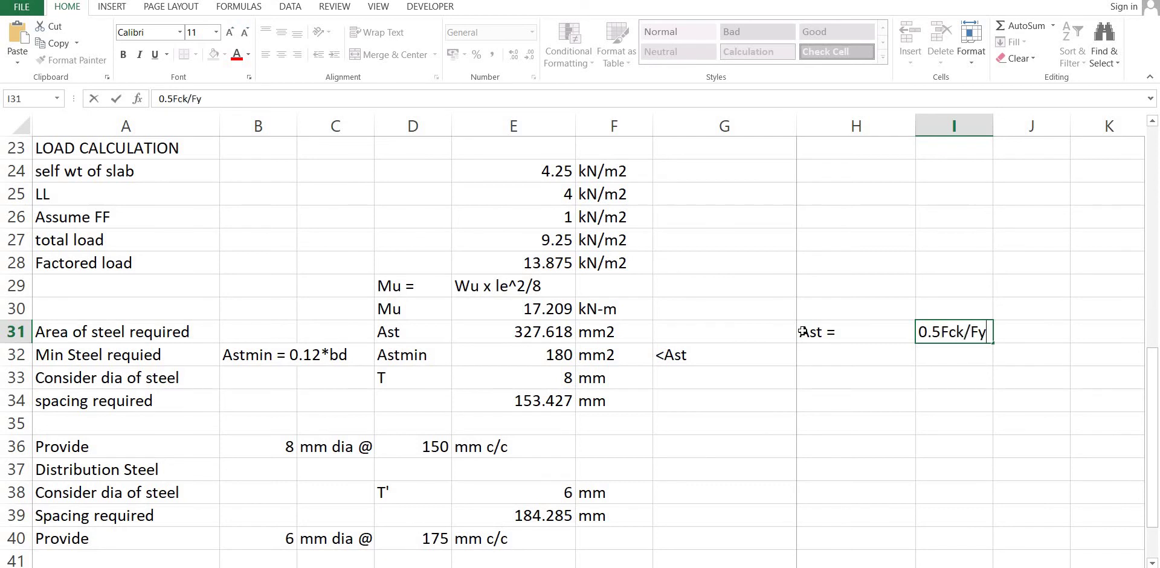
text(*b*d*(1)
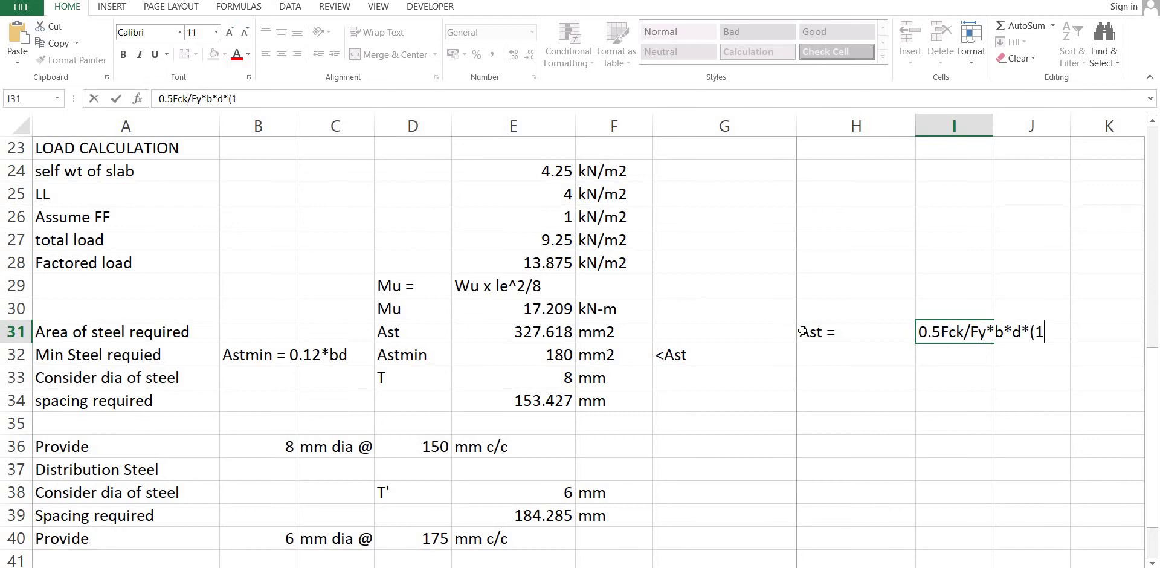
text(-sqrt(1-4.)
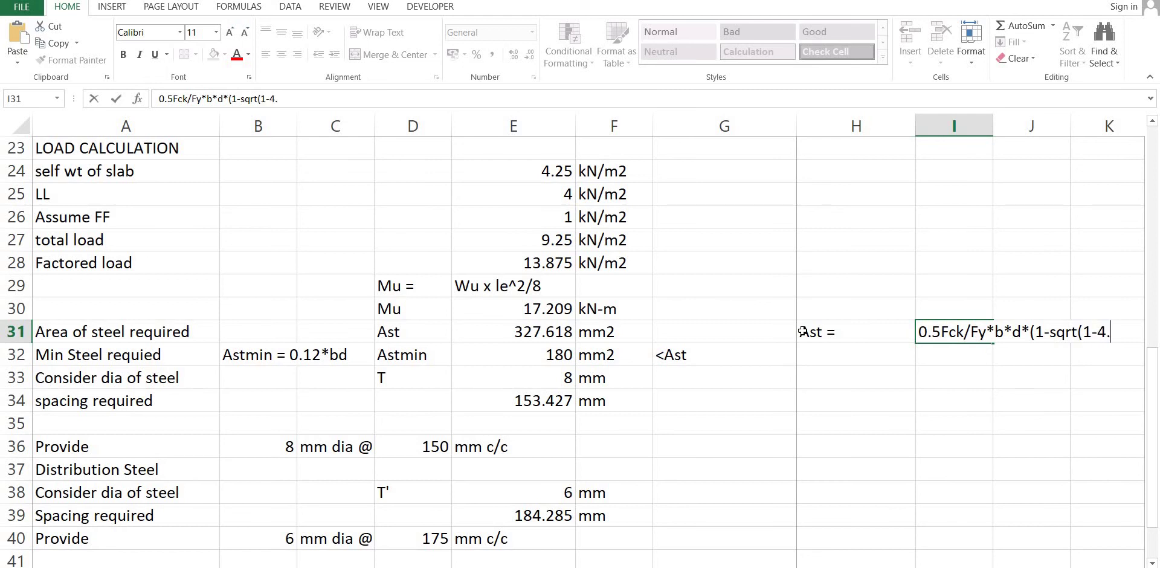
text(6Mu/)
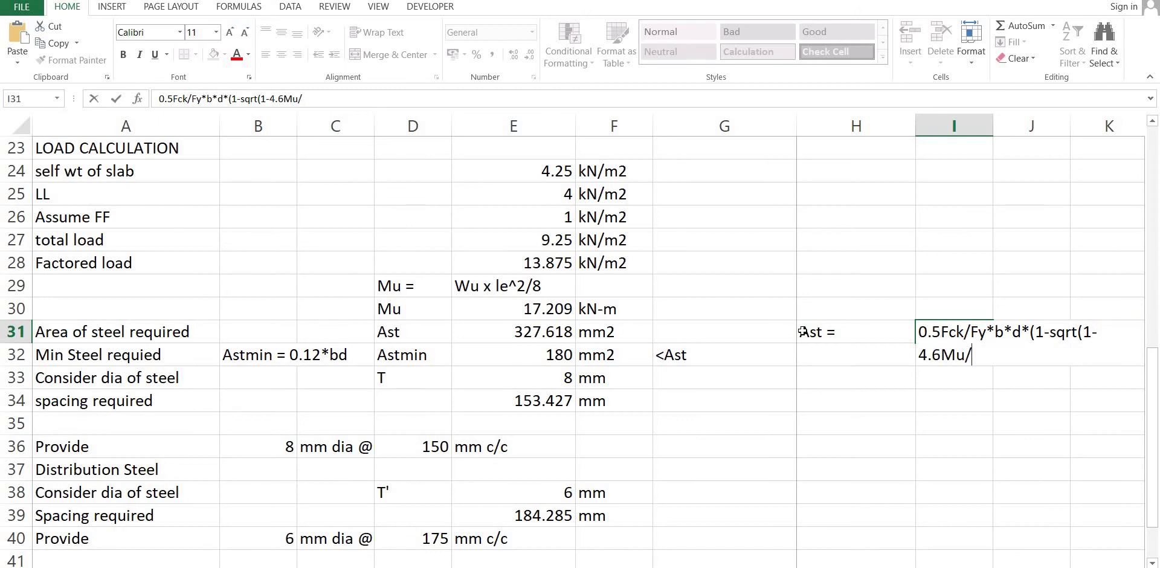
text((Fckbd)
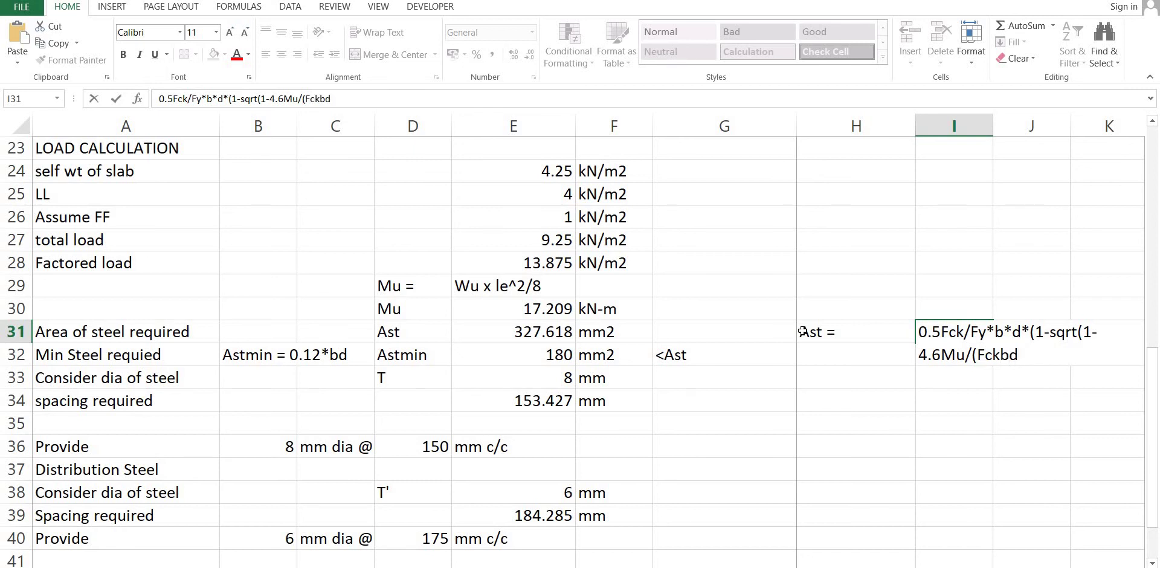
text(^2))
key(Return)
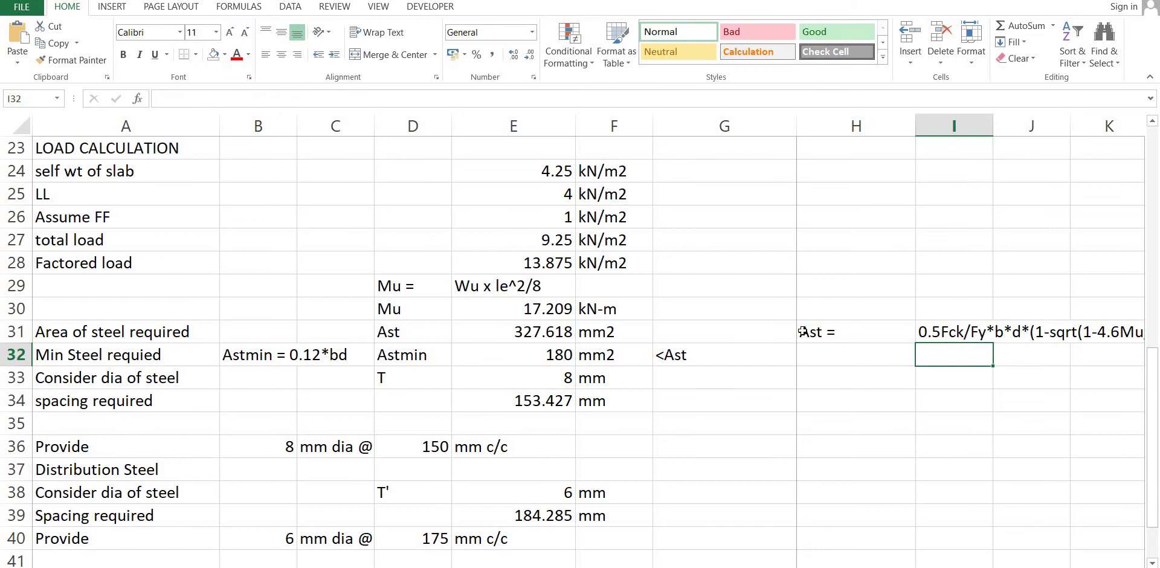
Step: Move the steel area formula text from I31 to G33 and dismiss the clipboard warning
click(873, 330)
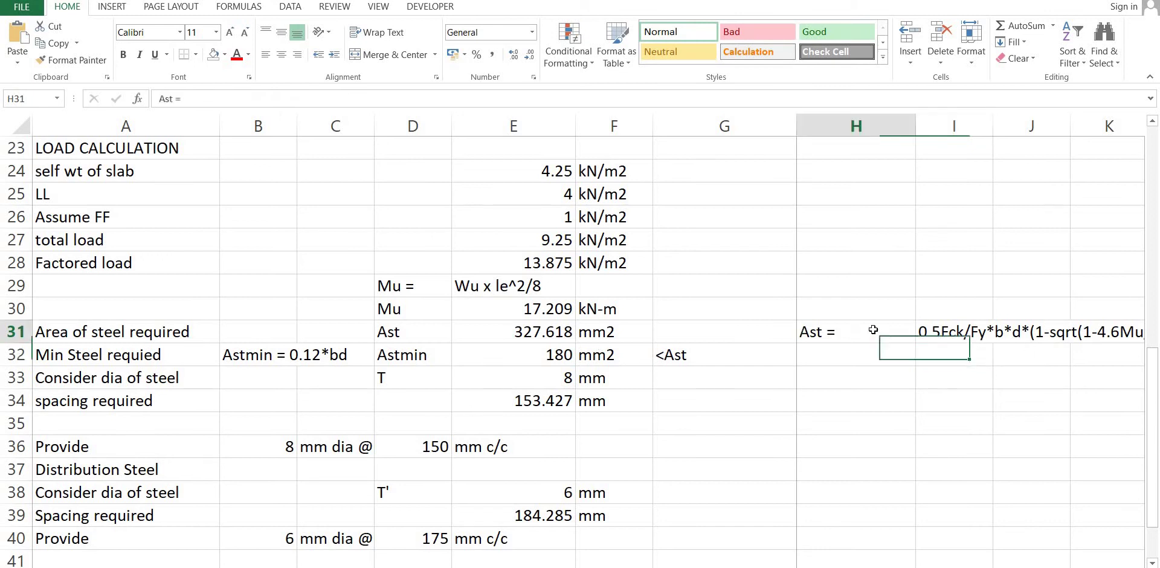
click(925, 342)
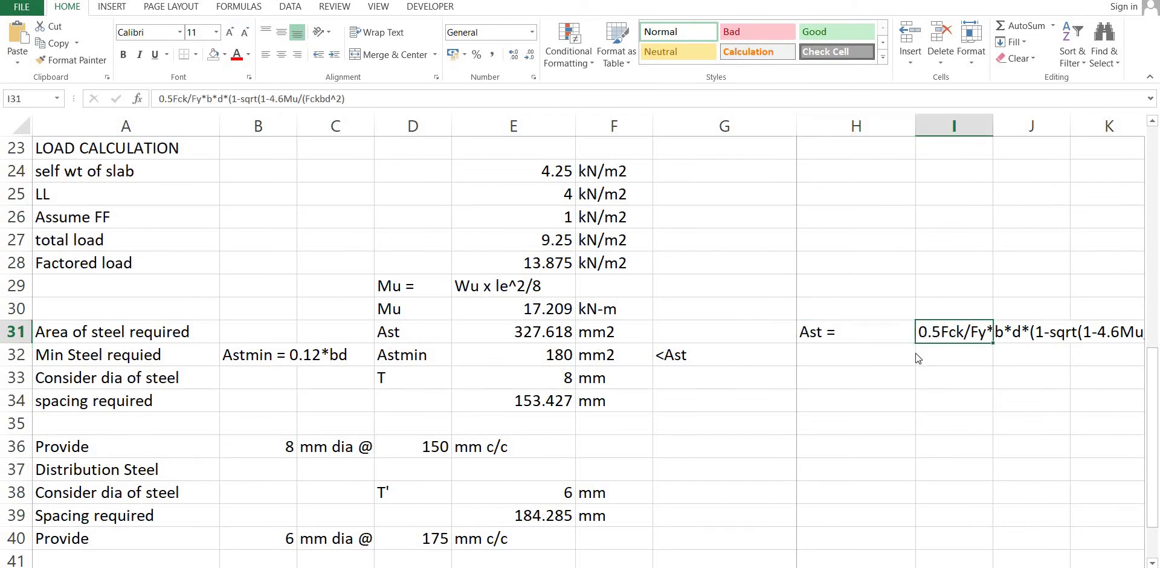
click(755, 369)
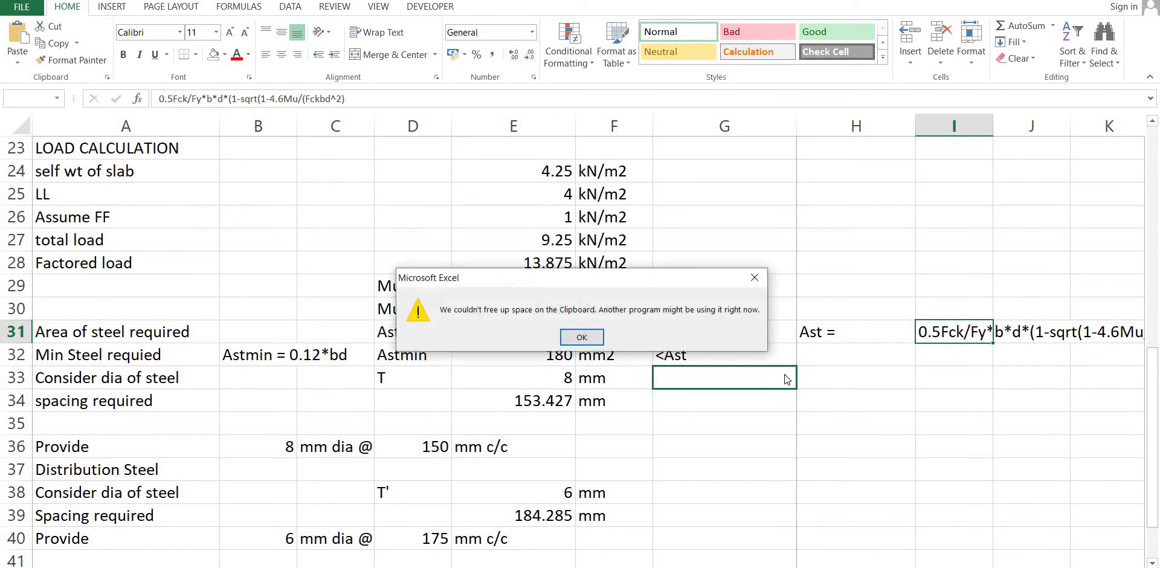
click(582, 336)
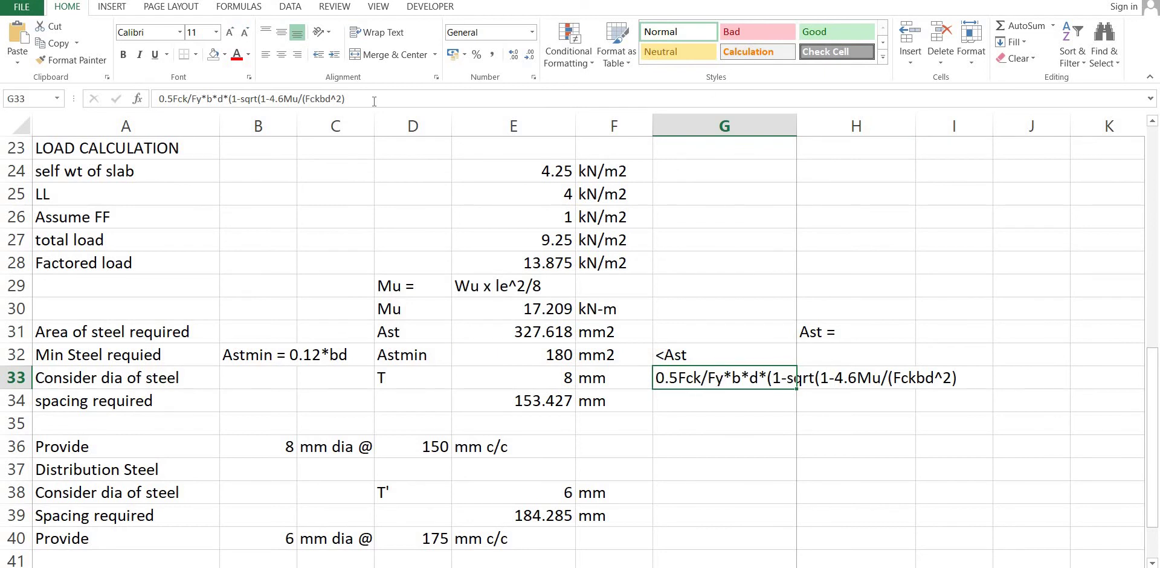
Step: Transfer the steel area formula text from G33 to G30, leaving G33 empty
click(354, 98)
drag(198, 99, 157, 99)
key(ctrl+c)
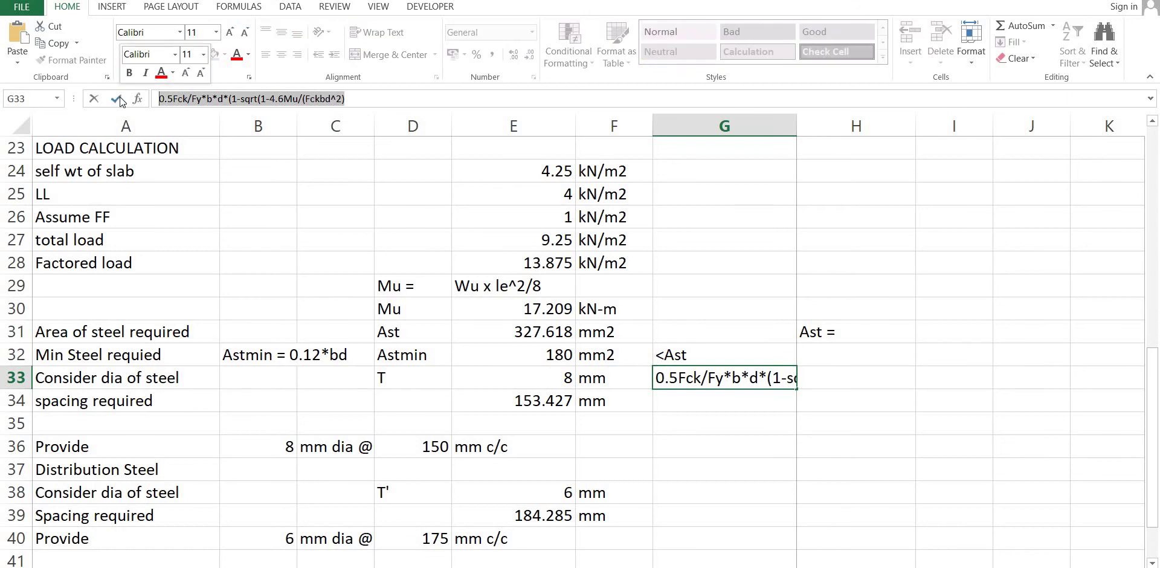
key(BackSpace)
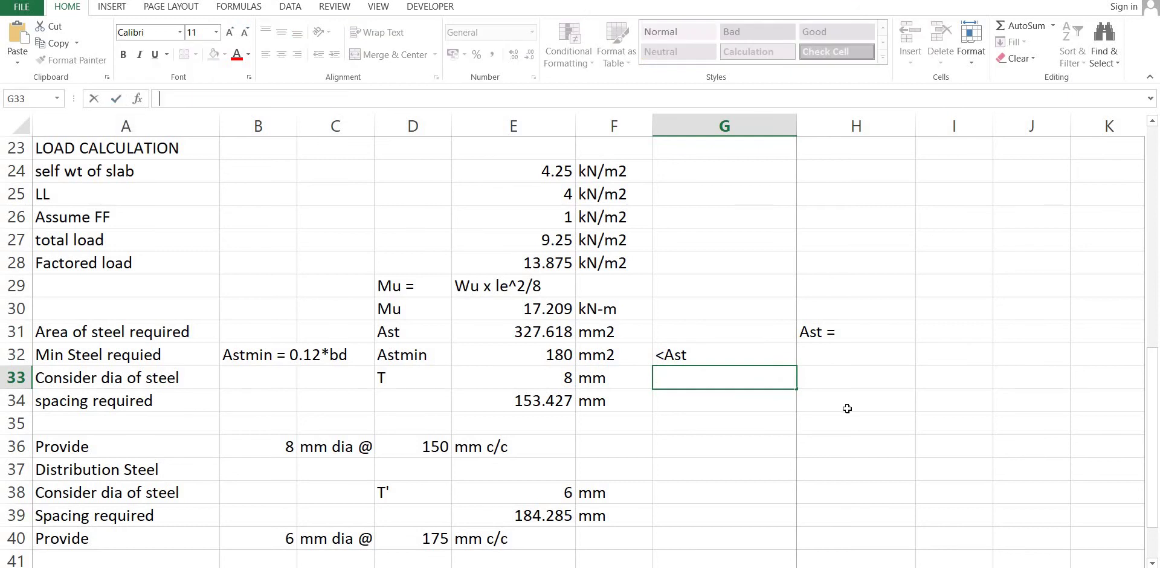
click(785, 308)
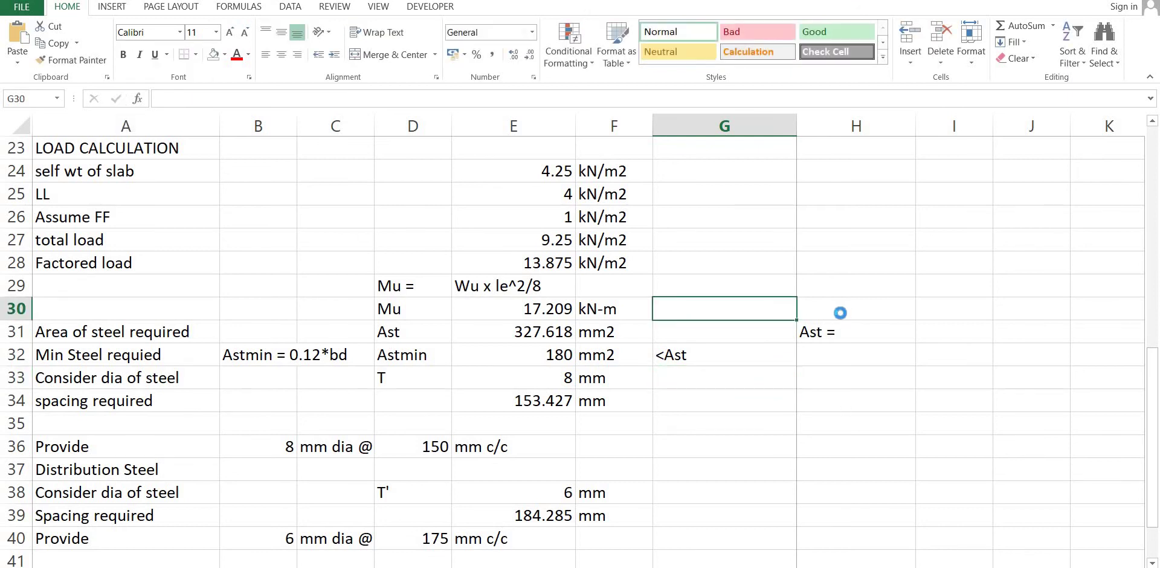
key(ctrl+v)
key(ctrl)
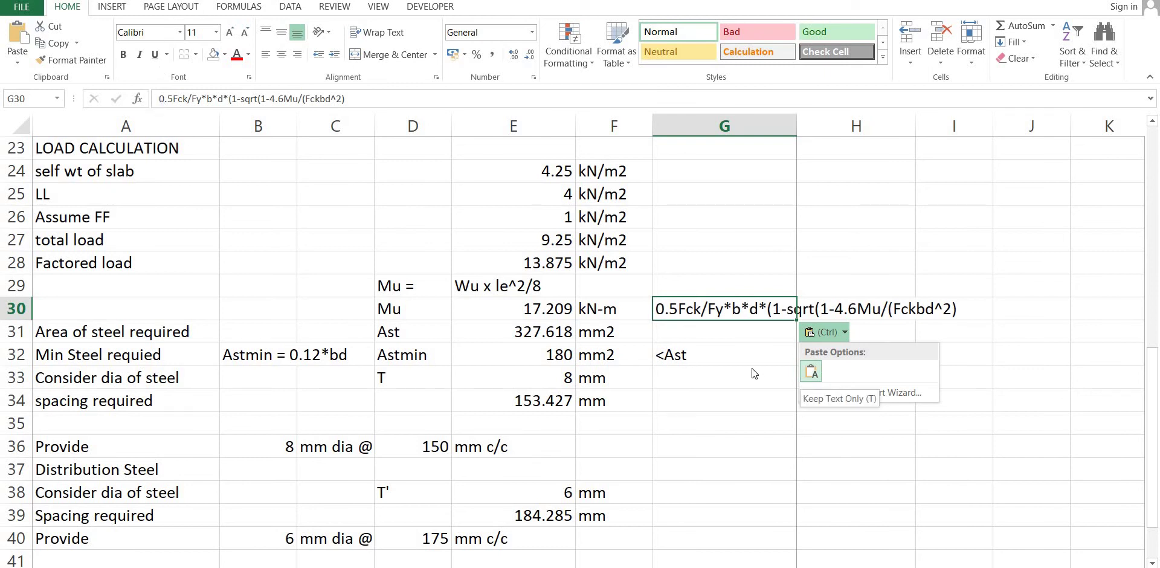
Step: Prefix the steel area formula text in G30 with "Ast =" and clear the separate label in H31
click(357, 98)
click(156, 100)
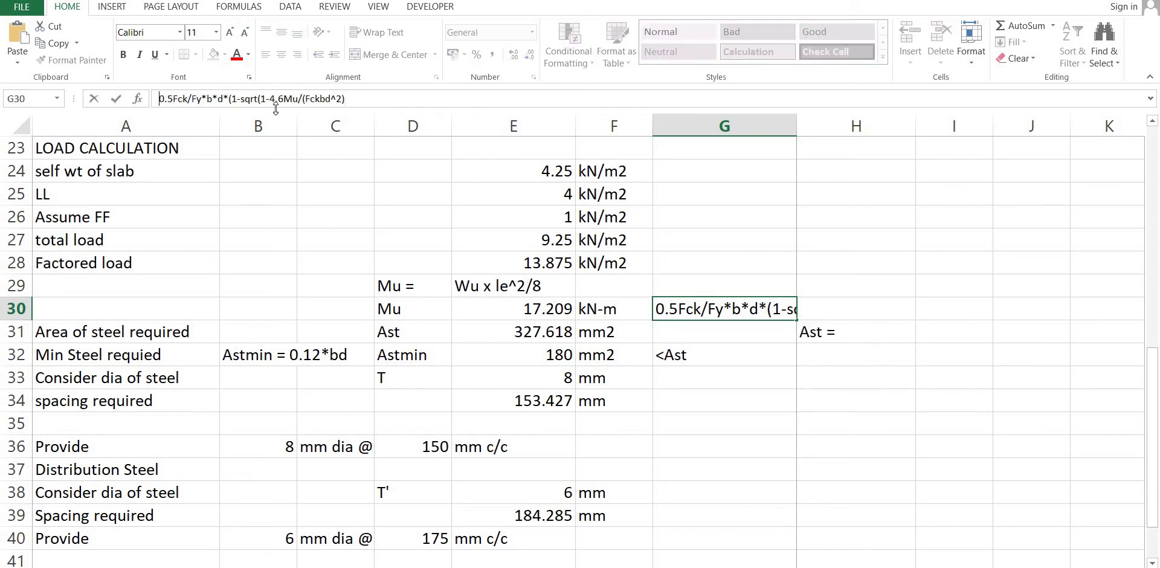
text(Ast =)
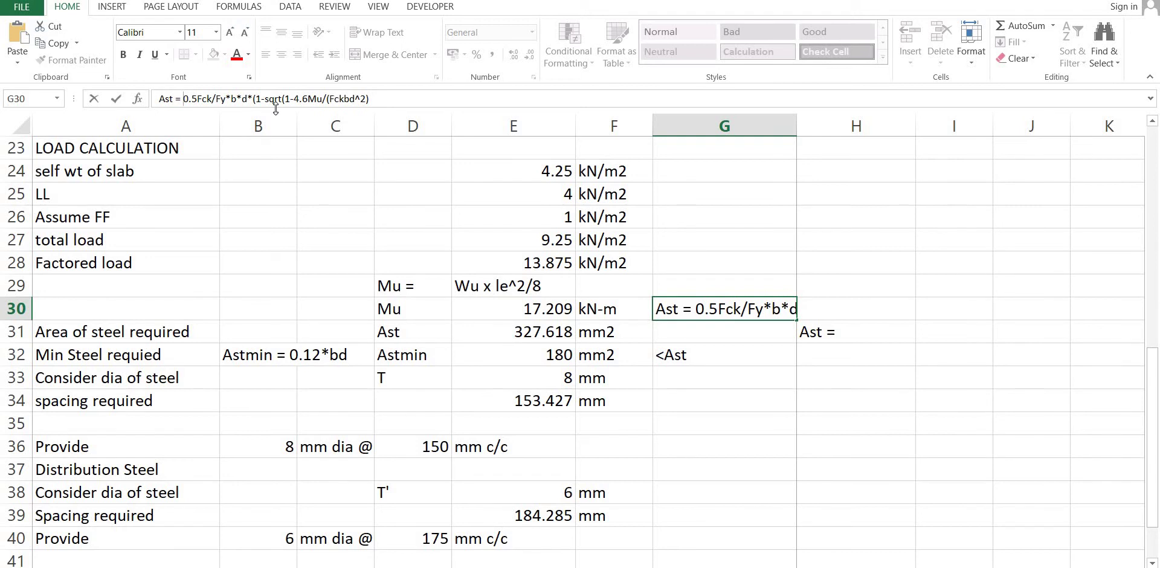
key(Return)
key(Right)
key(Delete)
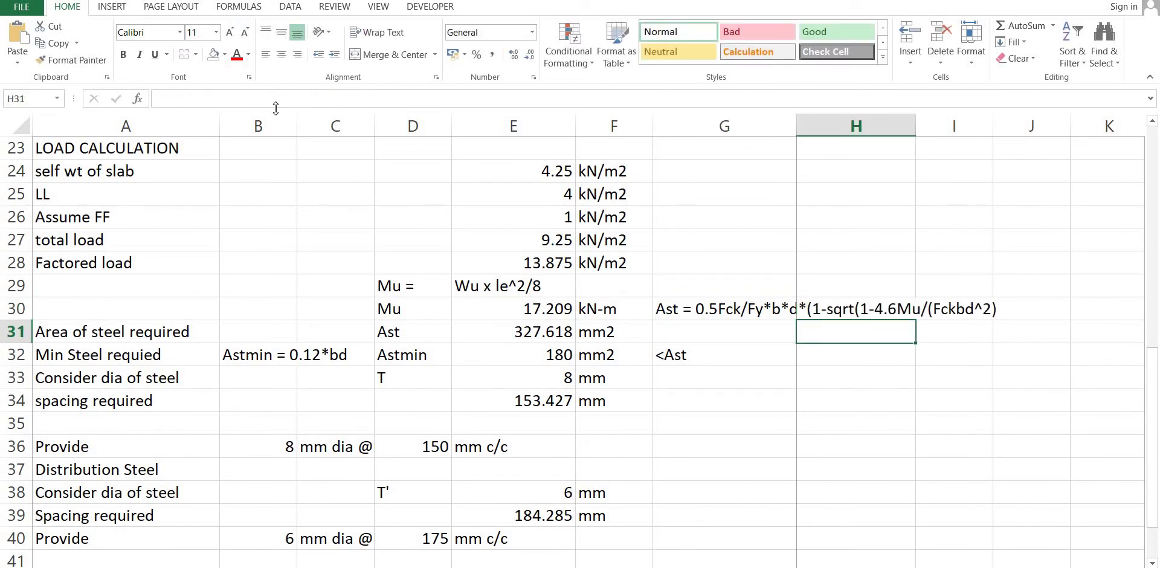
Step: Begin a new required steel area formula in E31 with =0.5*E5/E6, referencing the concrete and steel grades
key(Down)
key(Left)
key(Left)
key(Left)
key(Up)
key(Left)
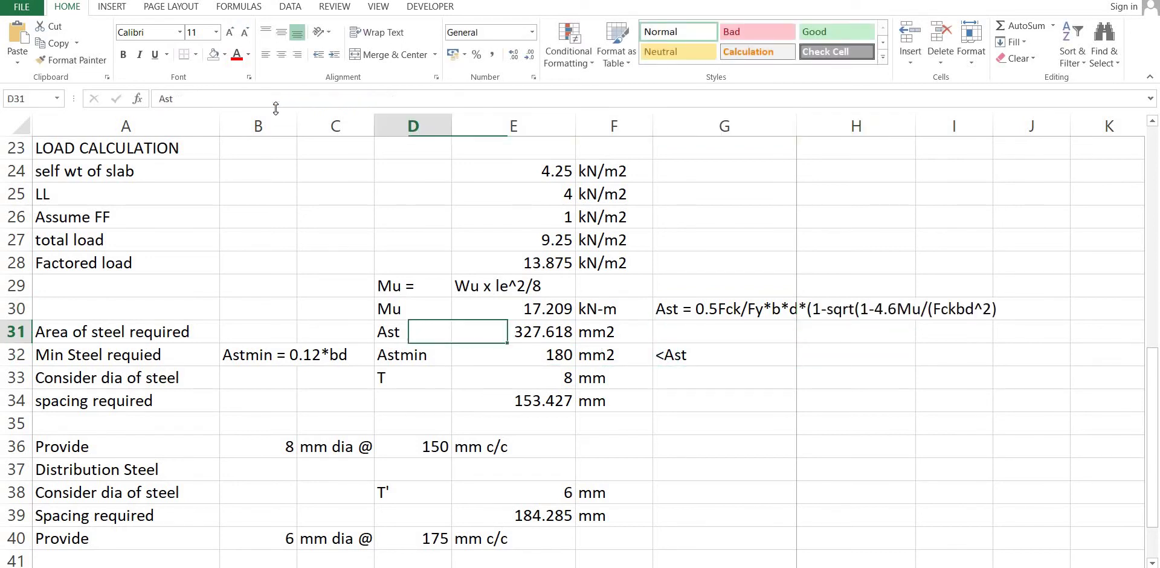
key(Right)
key(Right)
key(Left)
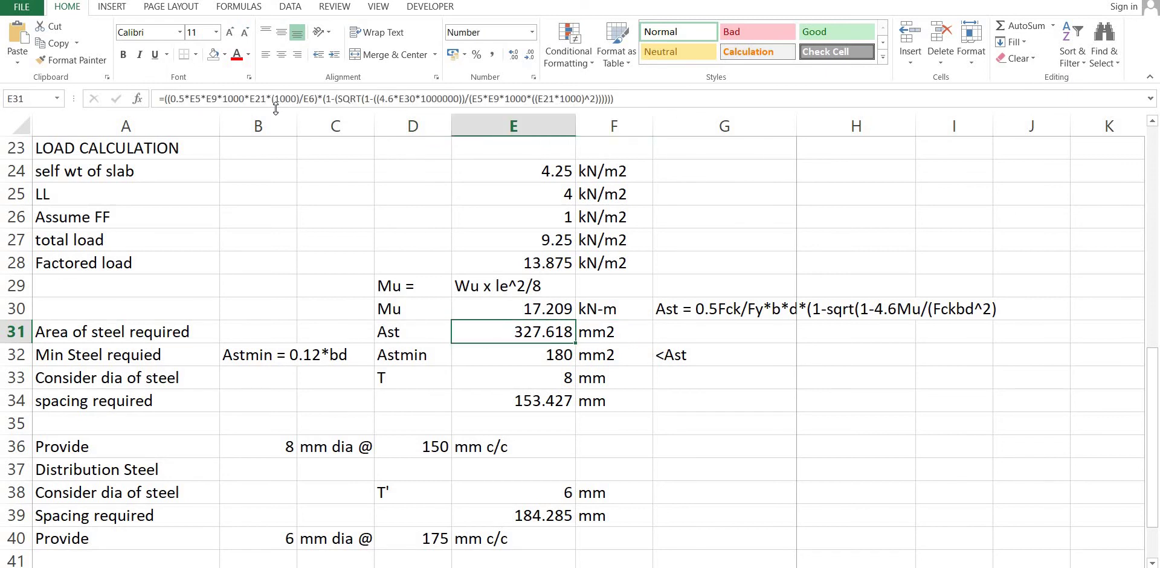
text(=0.5)
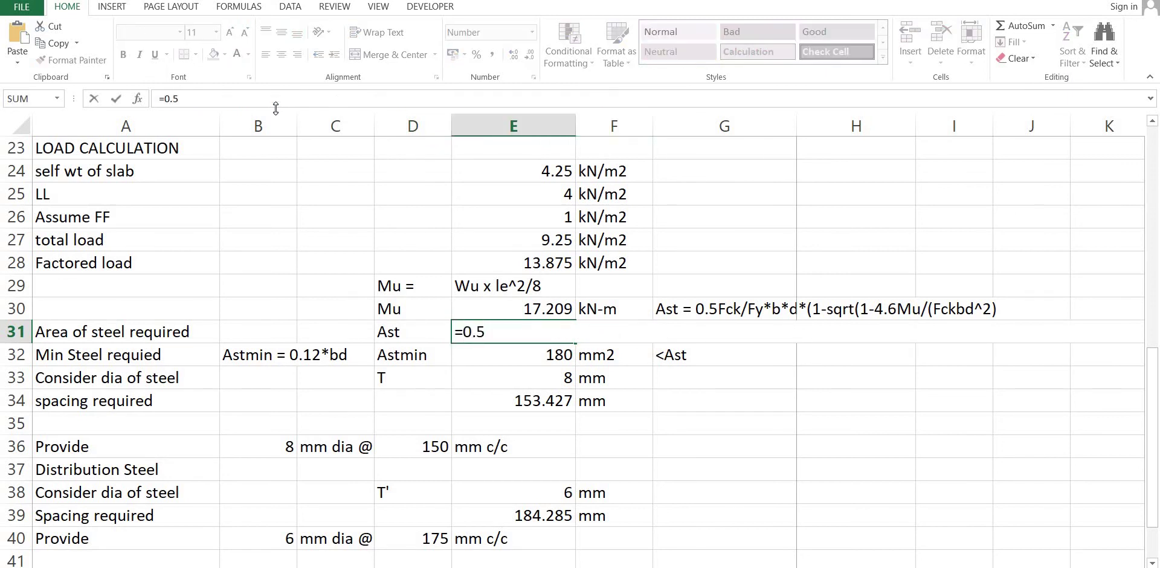
text(*)
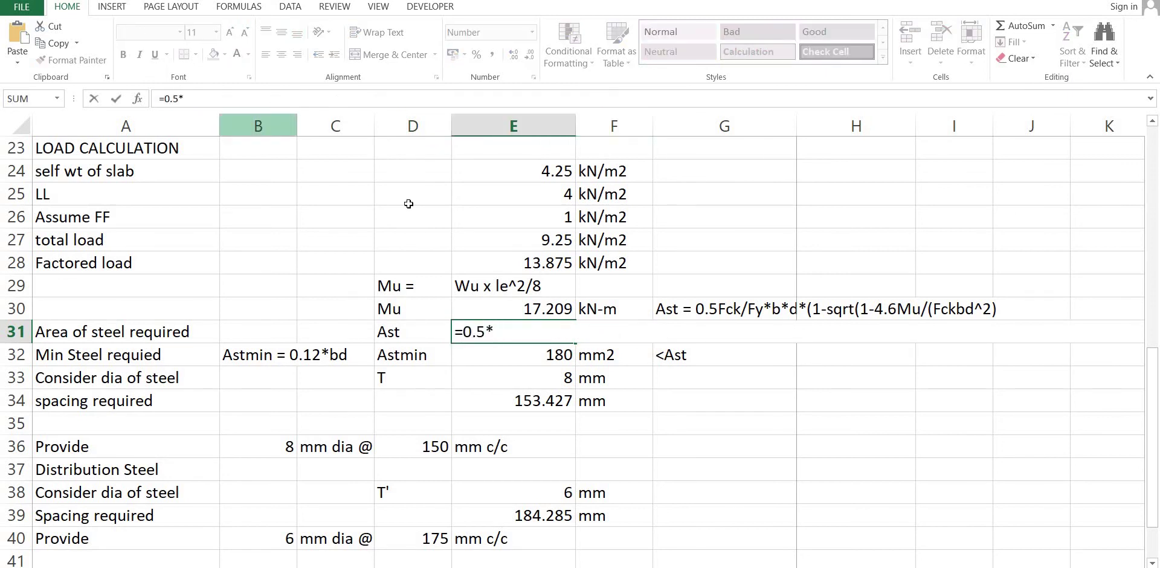
scroll(500, 302, up, 7)
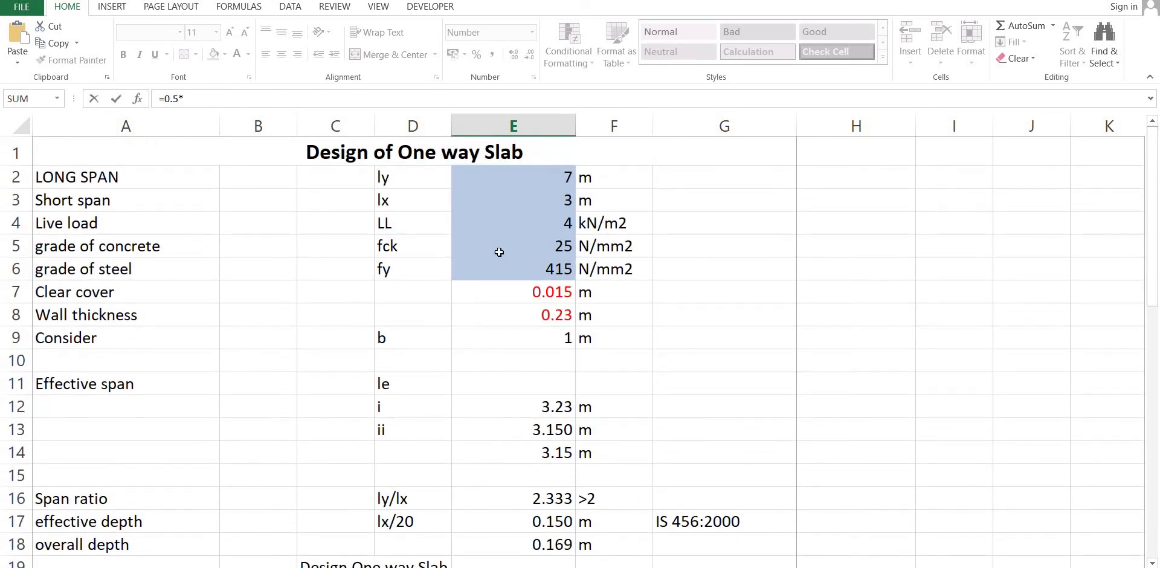
click(501, 247)
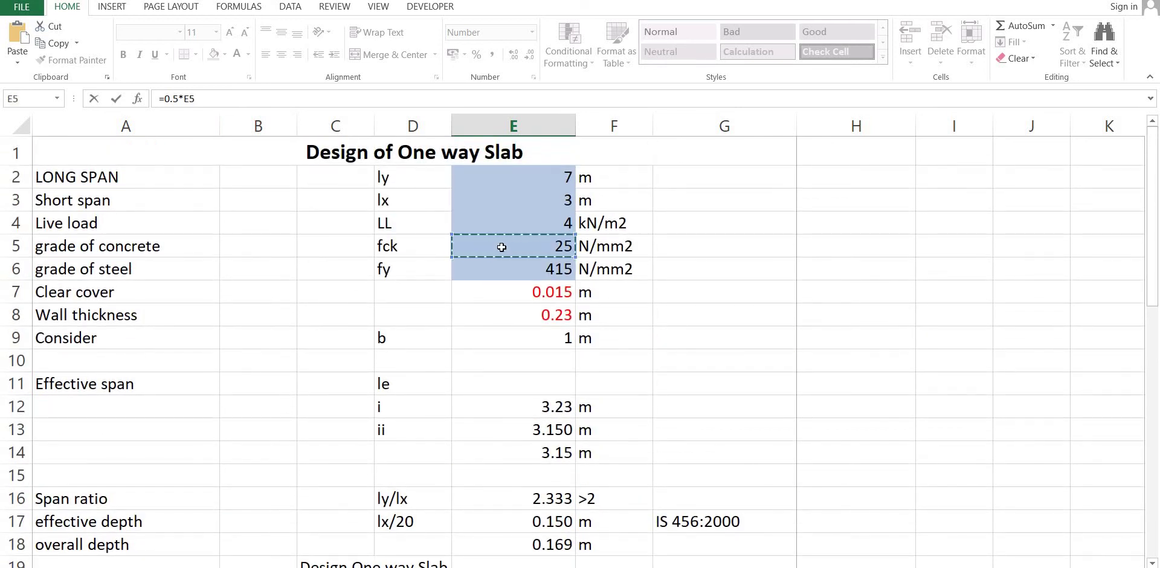
text(/)
click(501, 270)
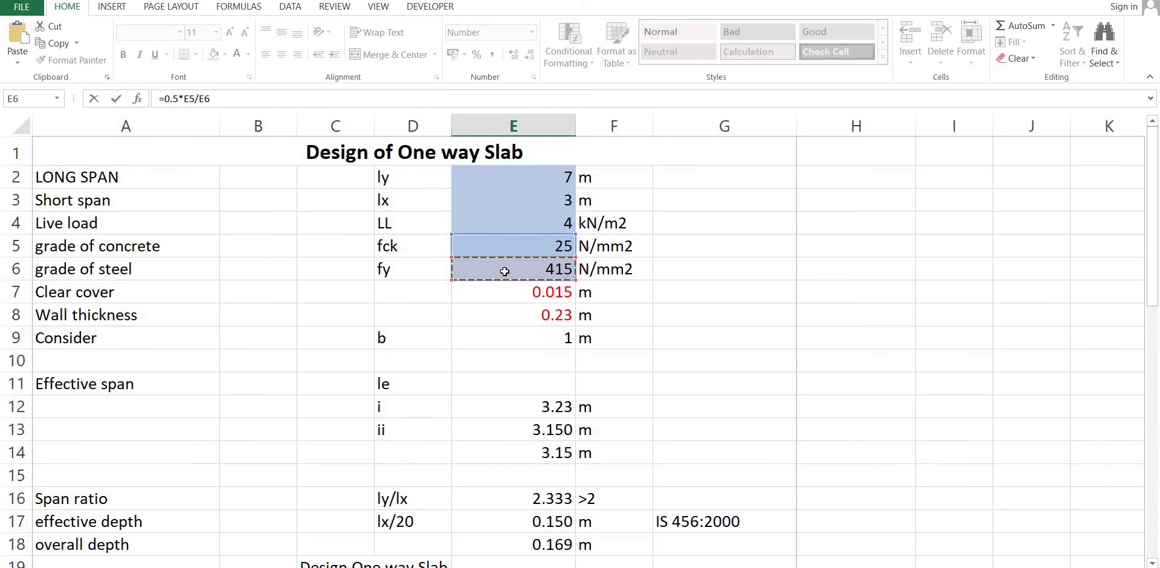
Step: Extend the E31 formula with *1000*E21*1000 for the slab width and effective depth in millimetres
text(*1000)
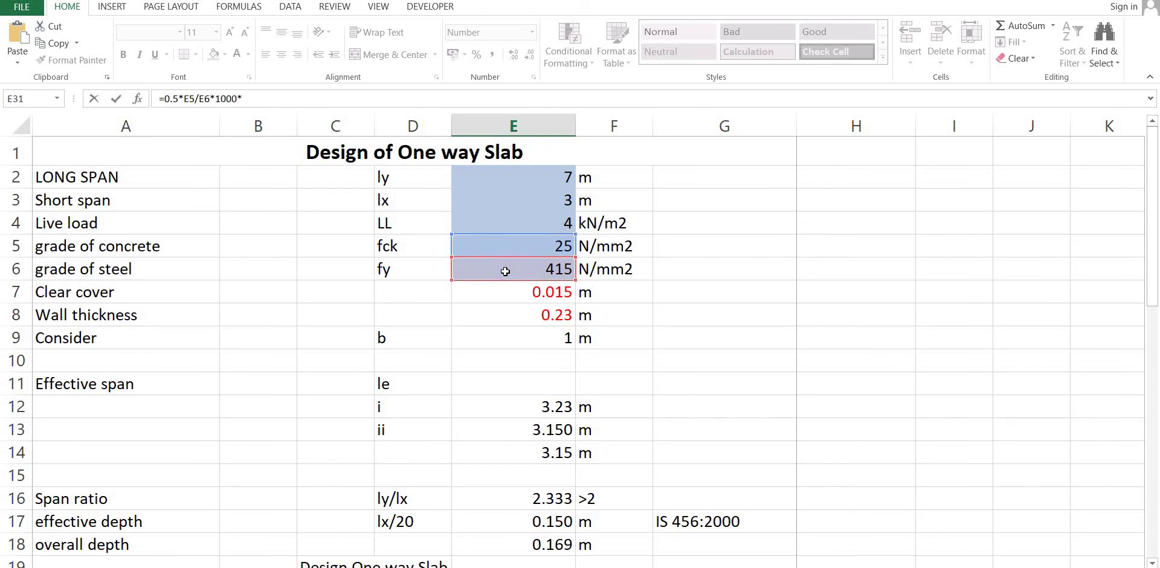
text(*)
scroll(510, 320, down, 3)
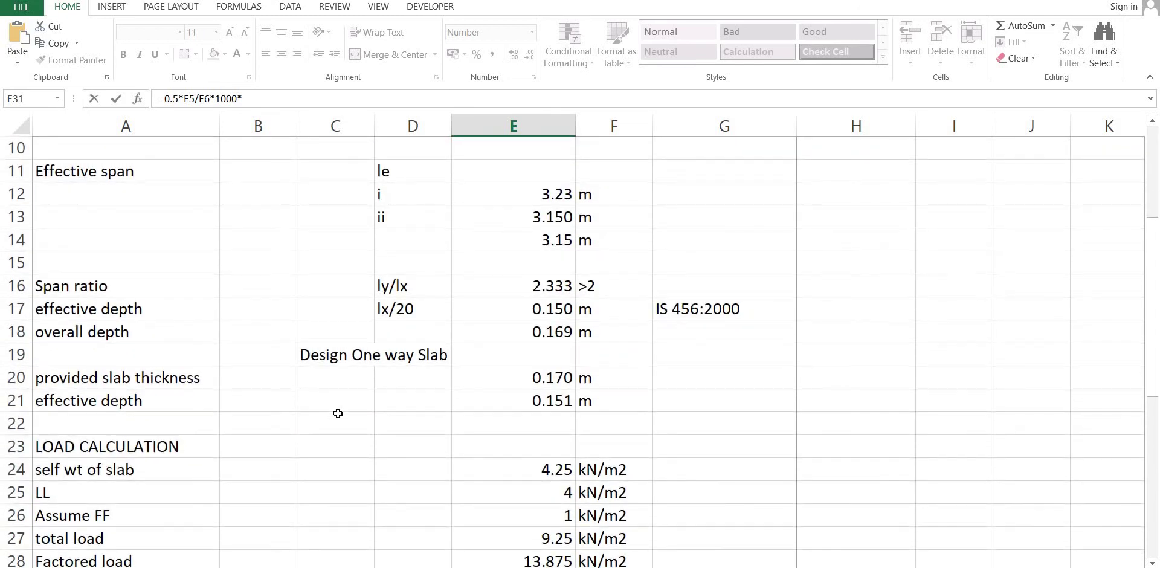
click(499, 400)
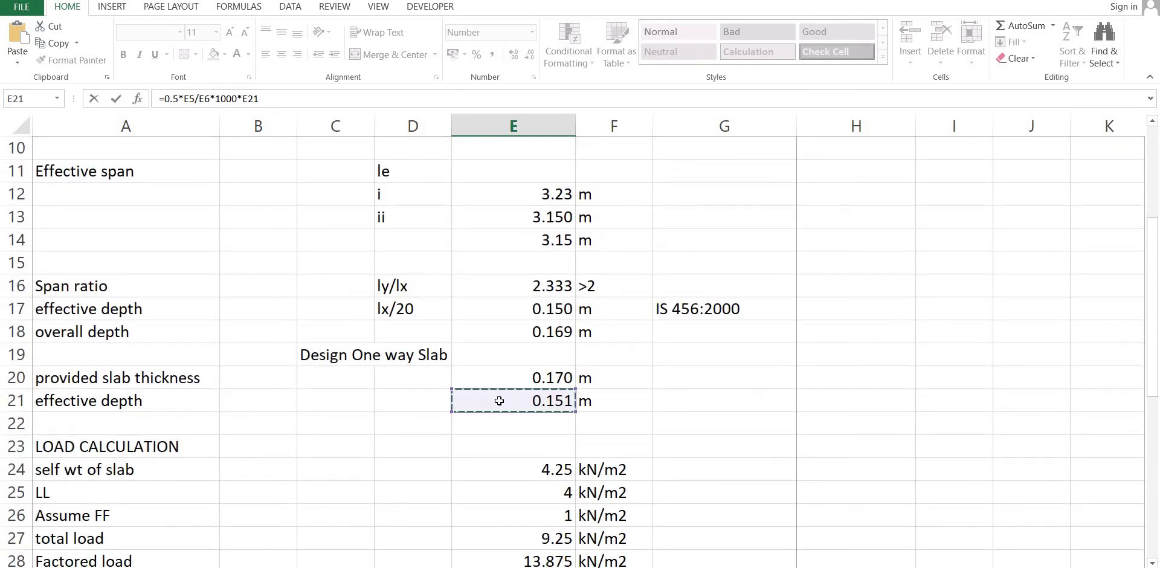
text(*1000)
scroll(554, 399, down, 4)
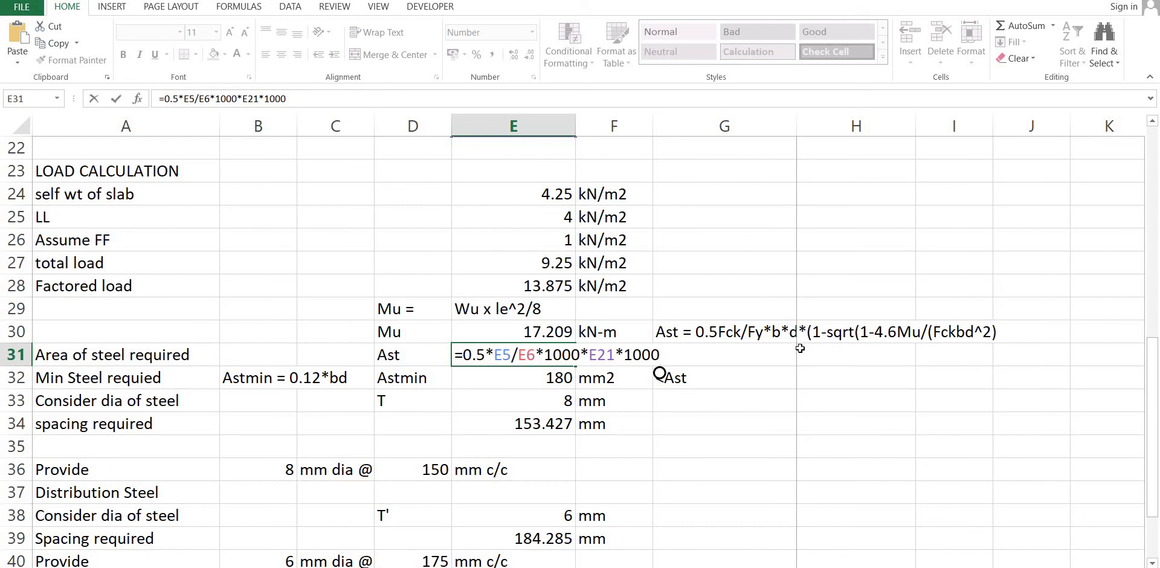
Step: Append *(1-SQRT(1-4.6*E30*10^6 to the E31 formula, referencing the bending moment Mu
text(*(1-)
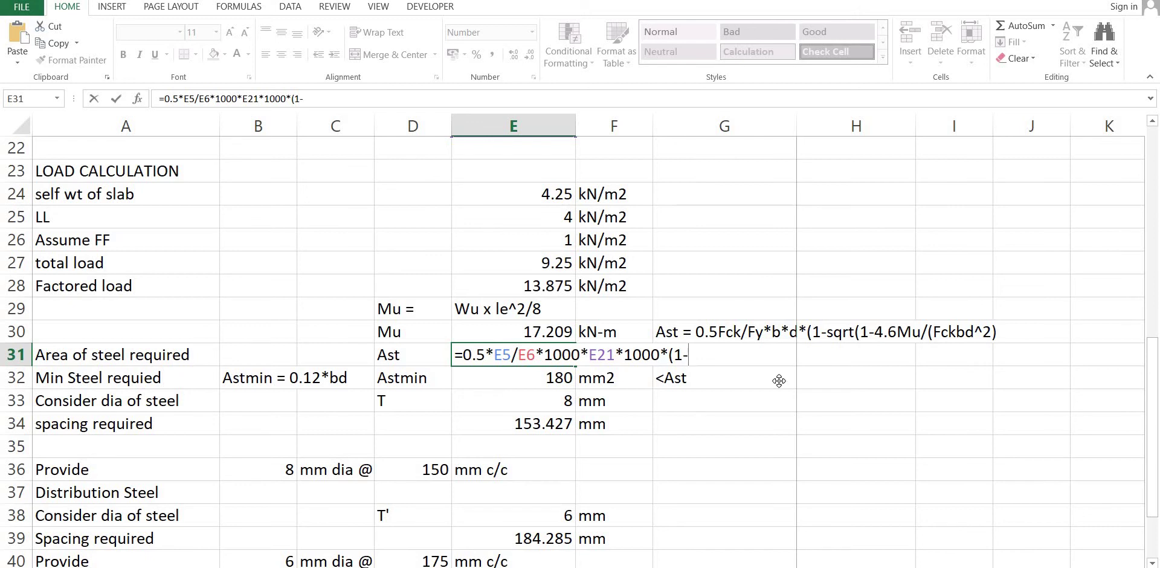
text(sqrt)
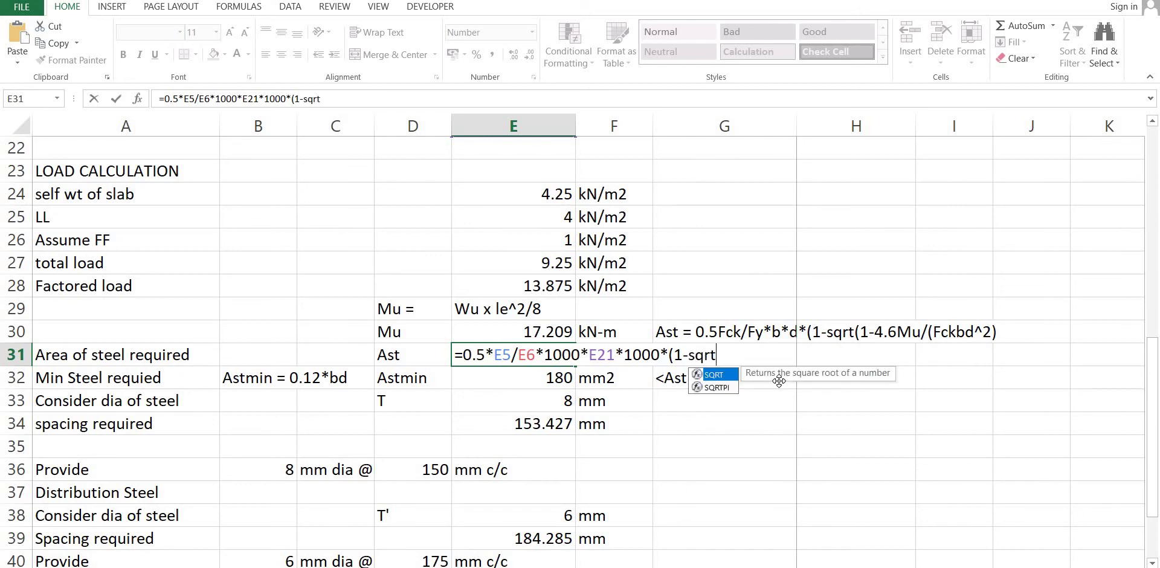
double_click(724, 380)
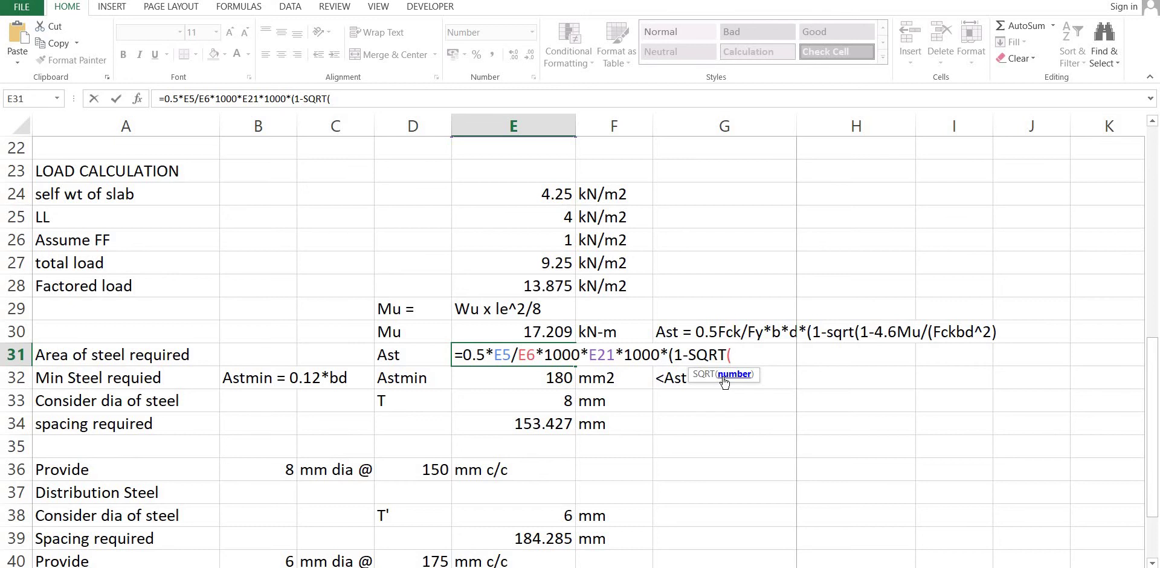
text(1-)
text(4.6*)
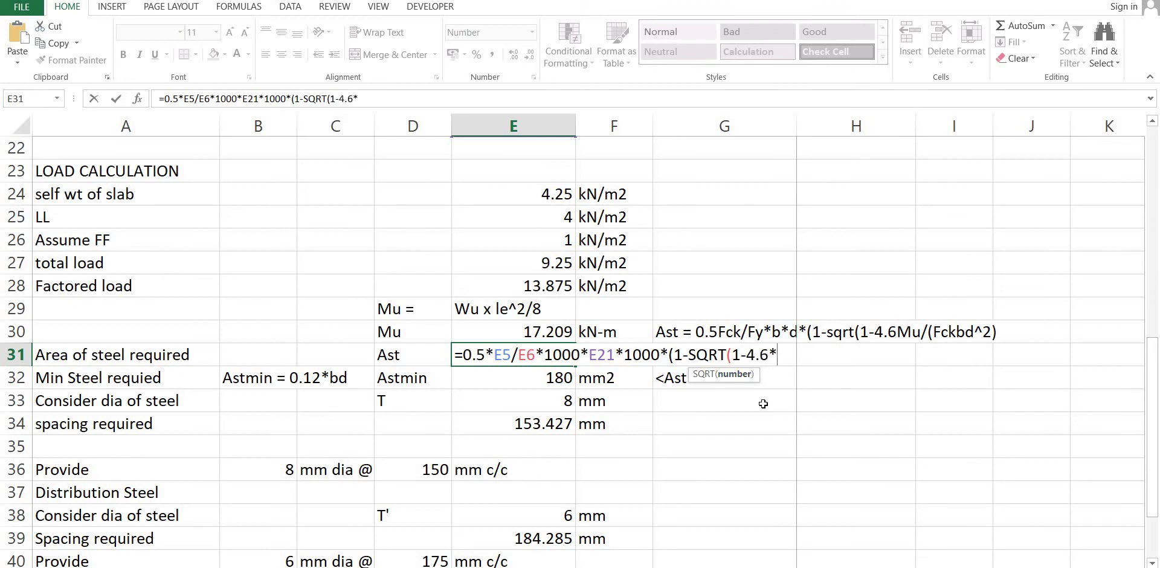
click(495, 331)
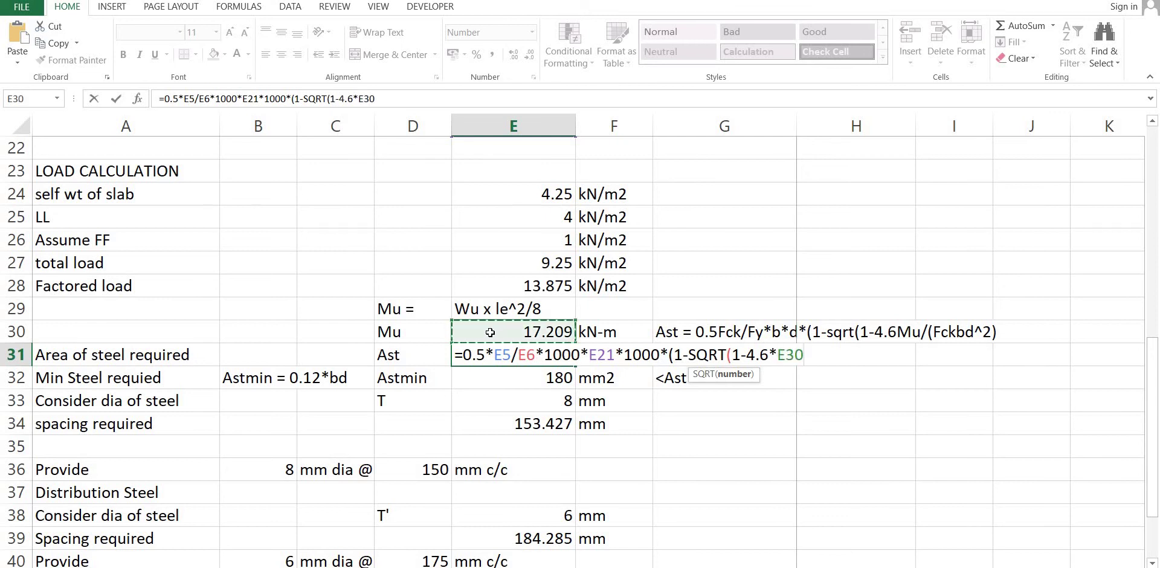
text(*10^6)
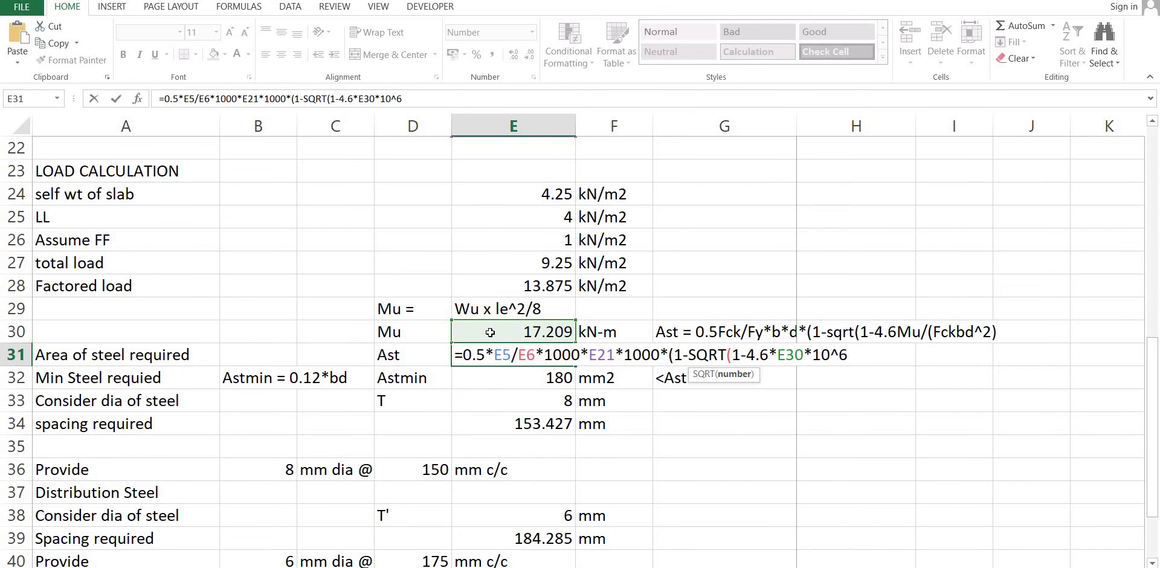
Step: Add the divisor /(E5*1000*E21*1000) to the E31 formula, using the concrete grade, width and effective depth
text(/)
scroll(490, 332, up, 5)
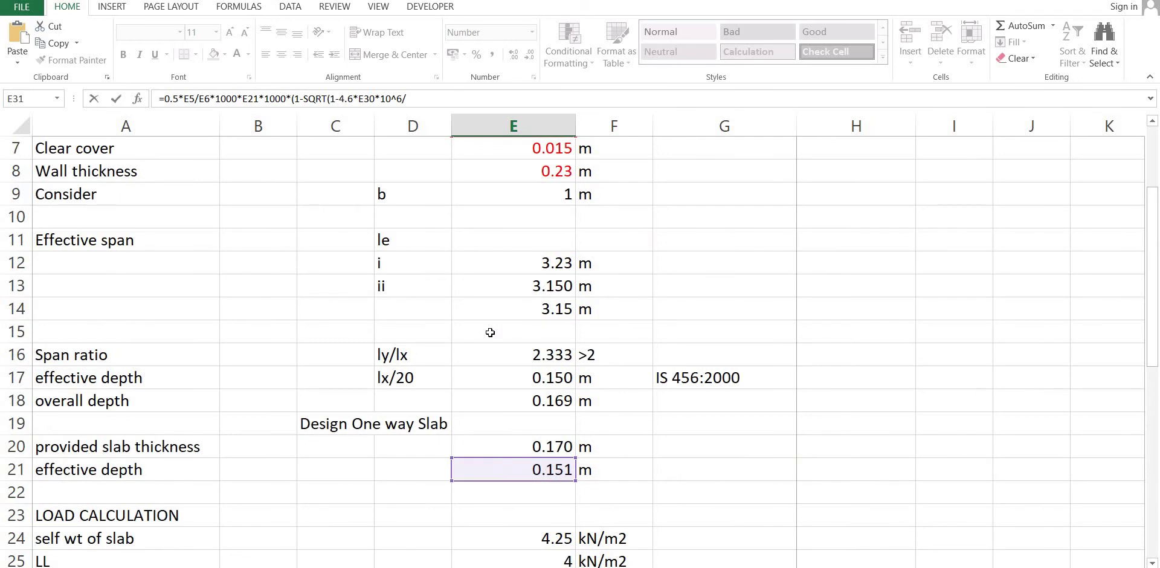
scroll(490, 332, up, 2)
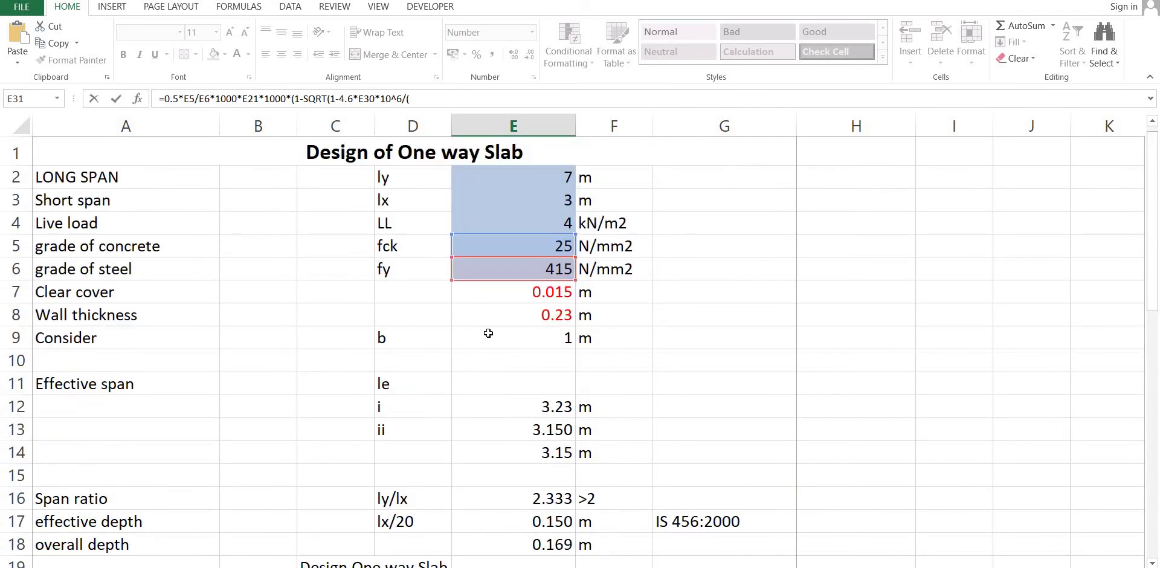
click(539, 244)
text(*1000*)
scroll(607, 367, down, 3)
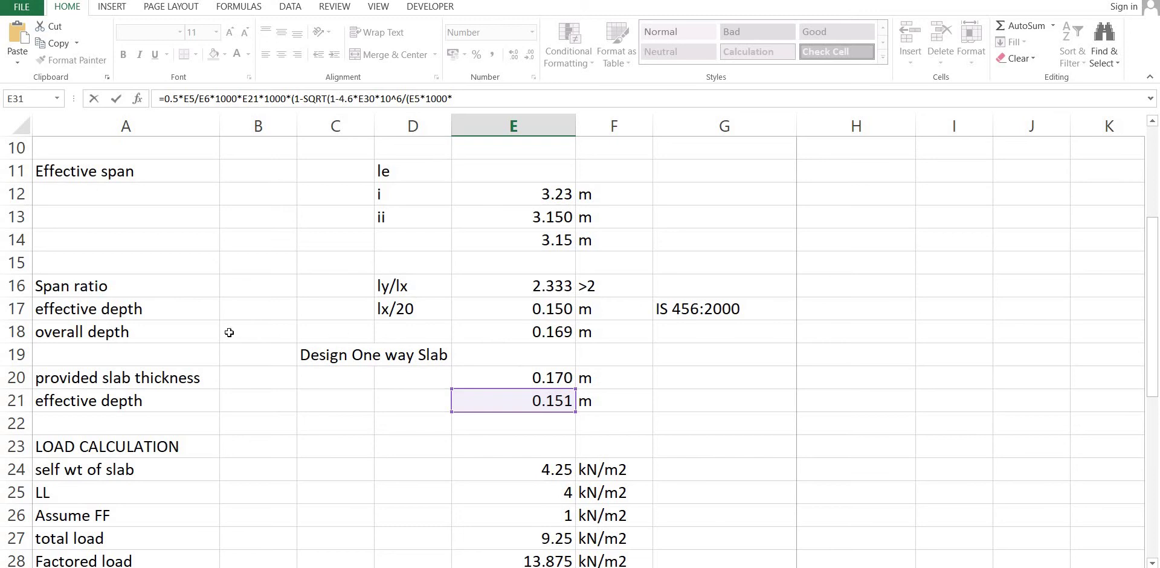
click(520, 401)
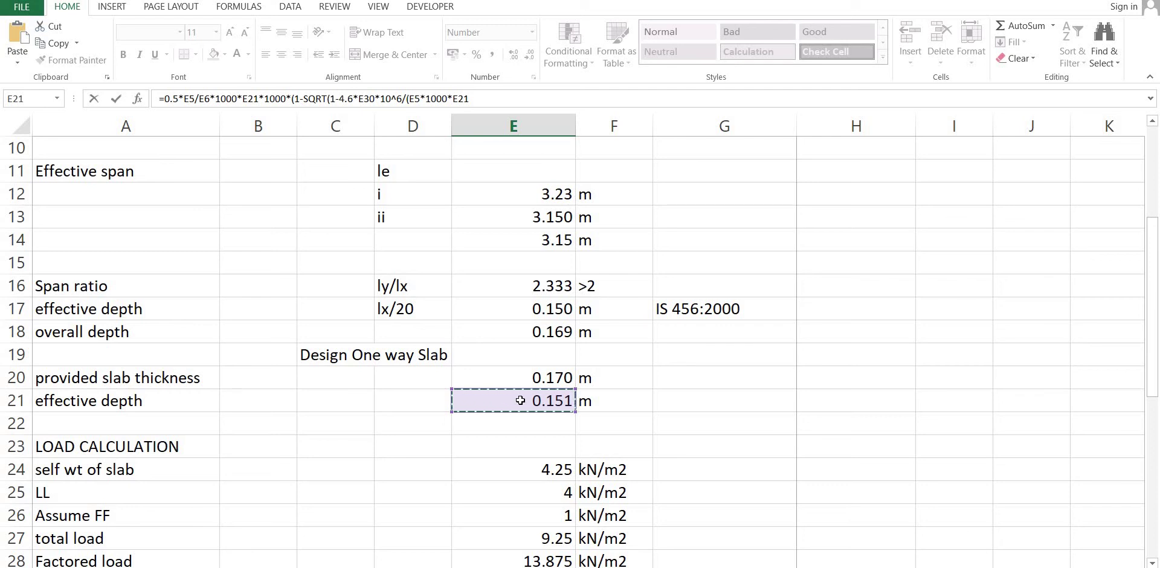
text(*1000)
Step: Try to commit the steel area formula in E31, declining the suggested typo correction and dismissing the parenthesis warning
key(Return)
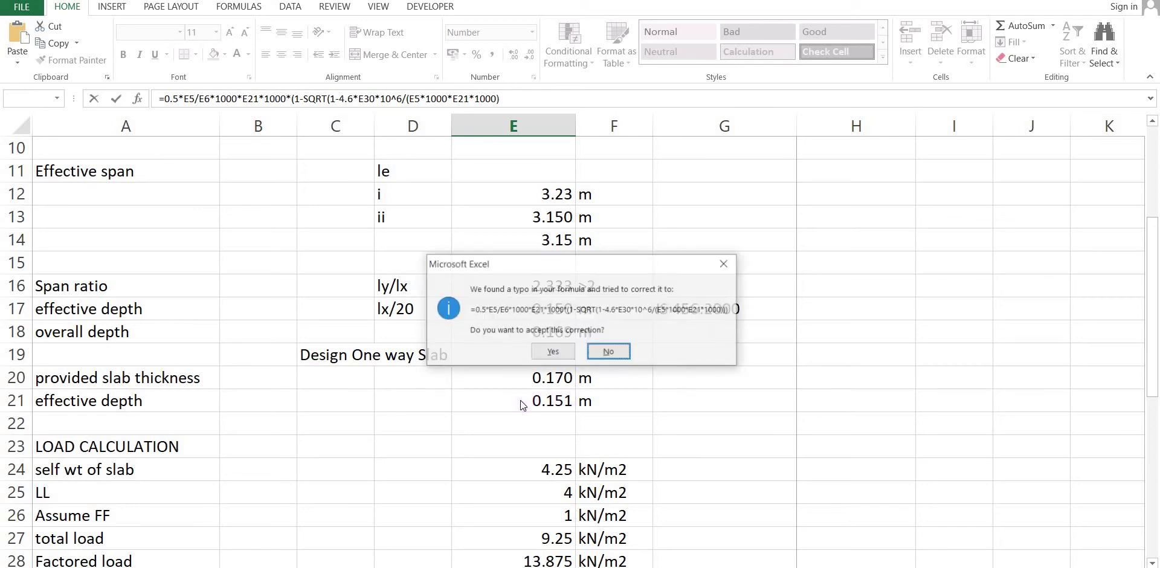
key(Left)
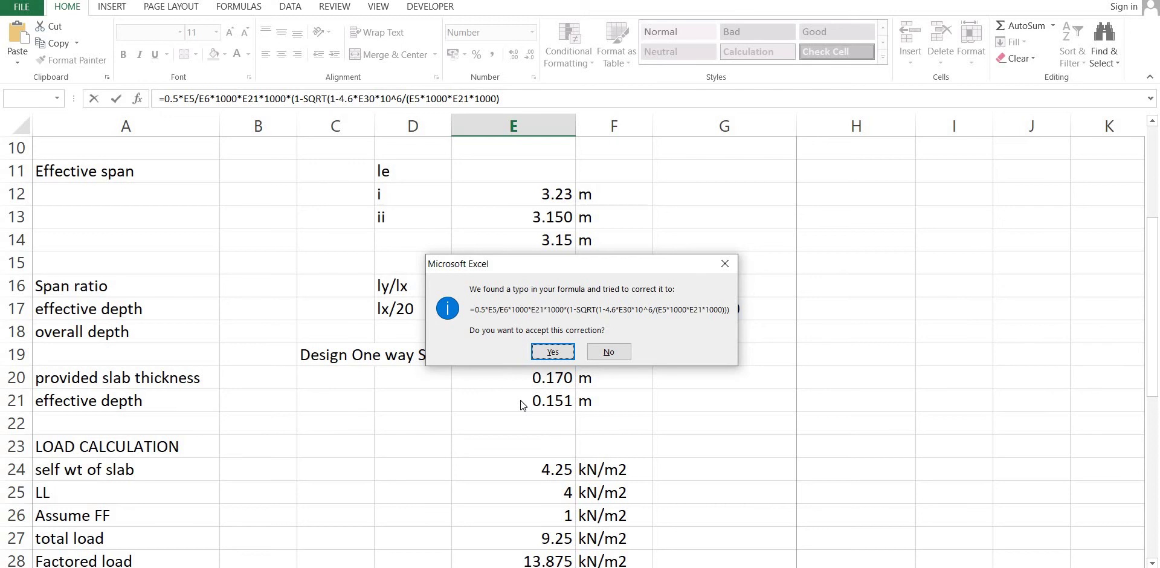
key(Right)
key(Return)
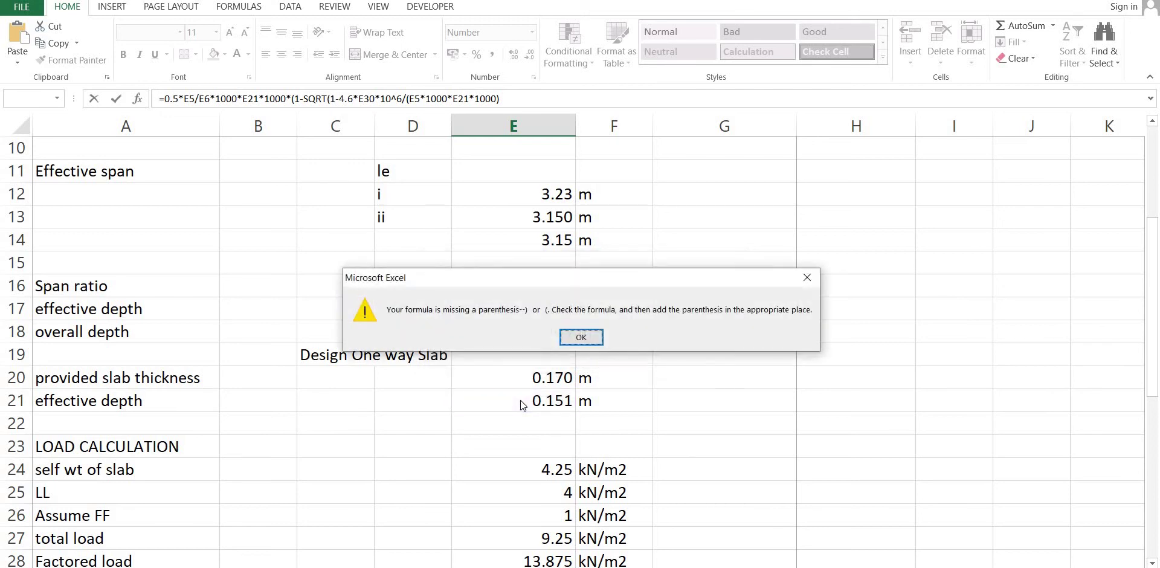
key(Return)
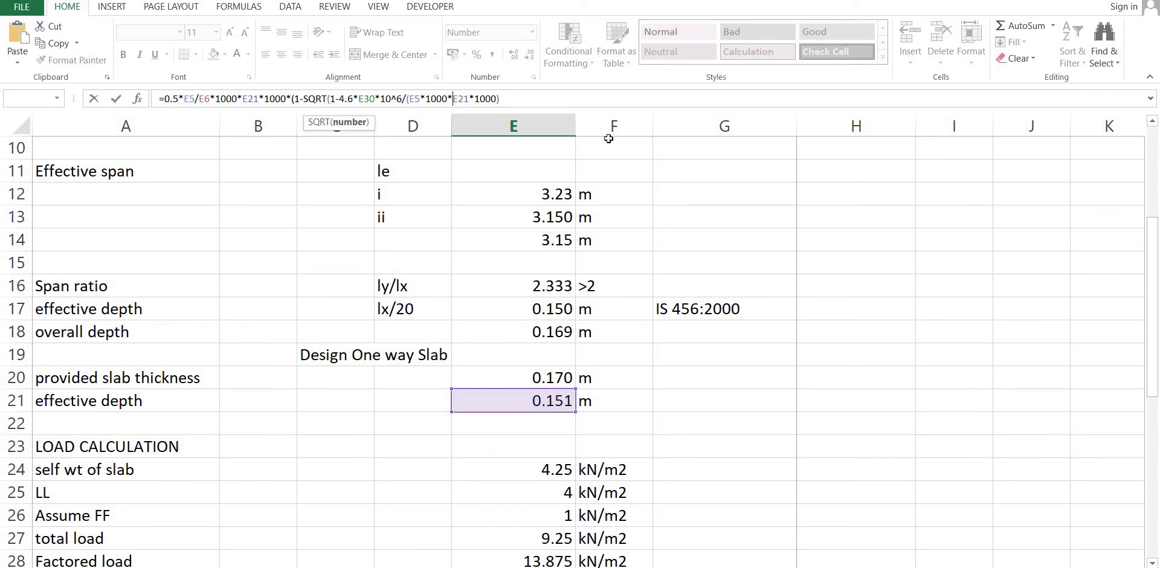
Step: Change the end of the E31 formula to (E21*1000)^2))), squaring the effective depth, and commit it
text(()
text(^)
text(2)
text())
text())
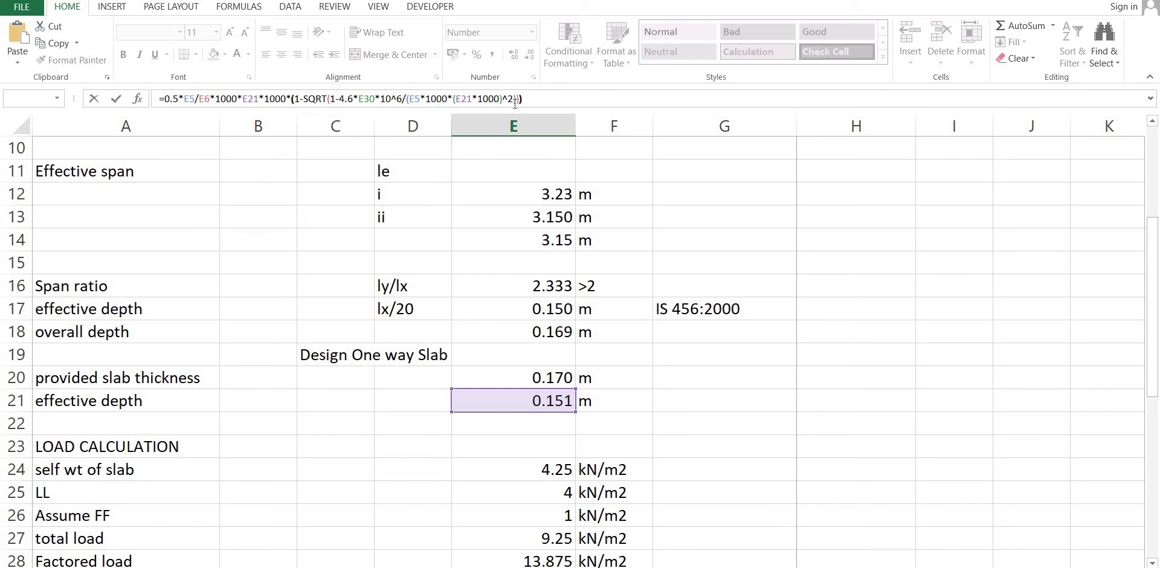
text())
key(Return)
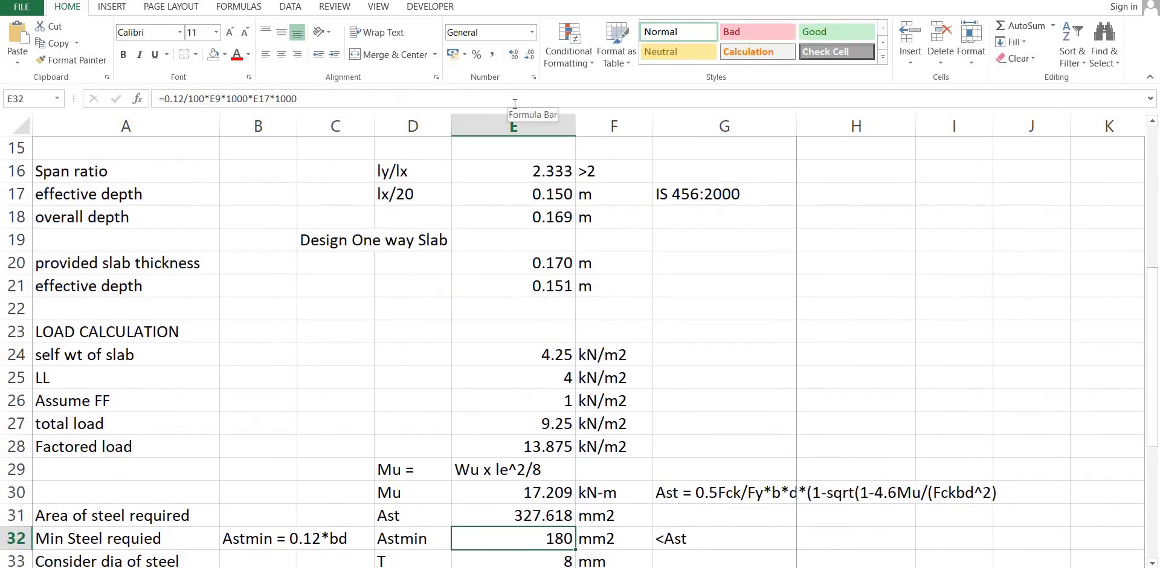
Step: Review the required steel area formula in E31 and the minimum steel formula in E32
key(Up)
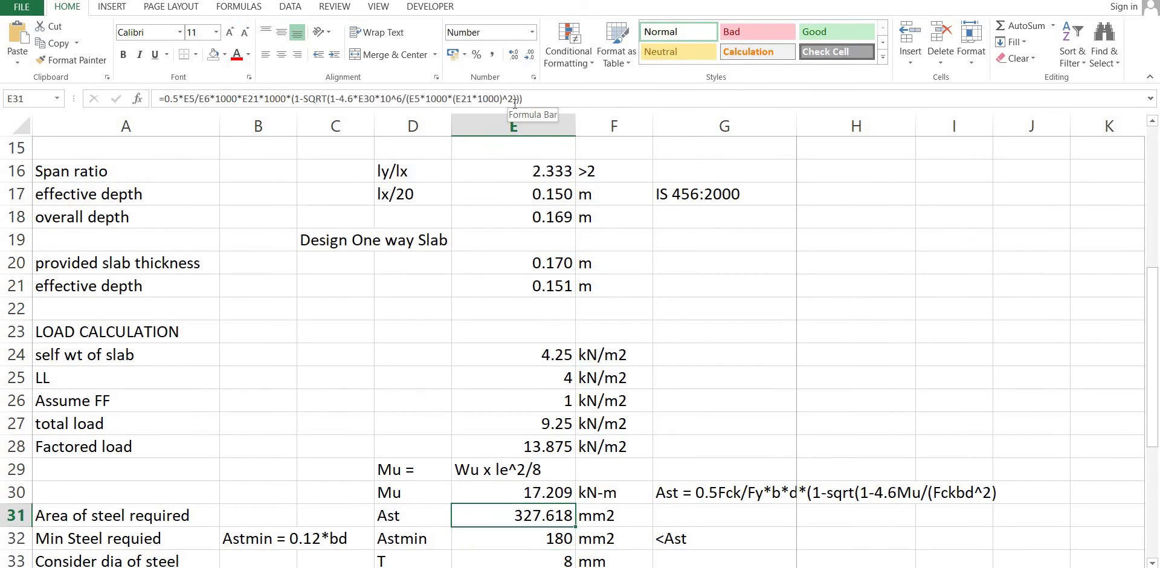
key(Down)
key(Up)
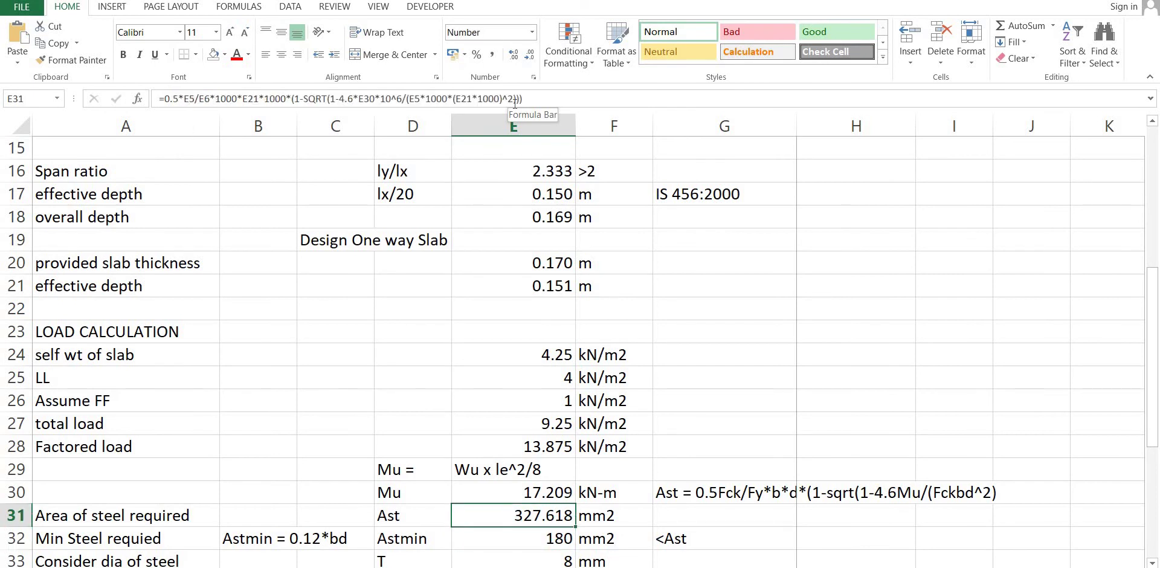
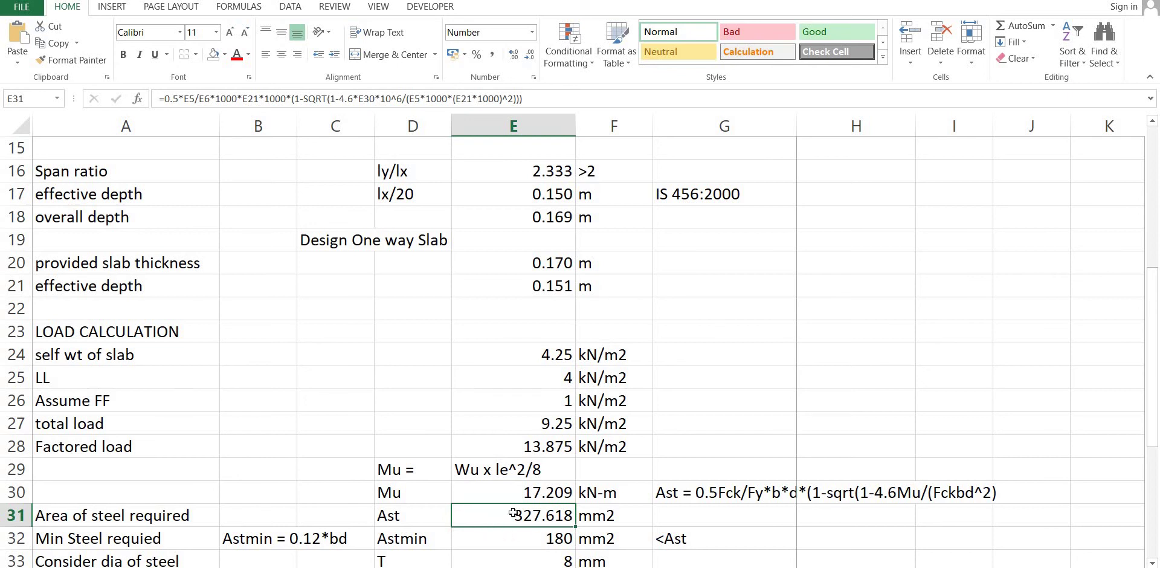
key(Down)
key(Down)
key(Down)
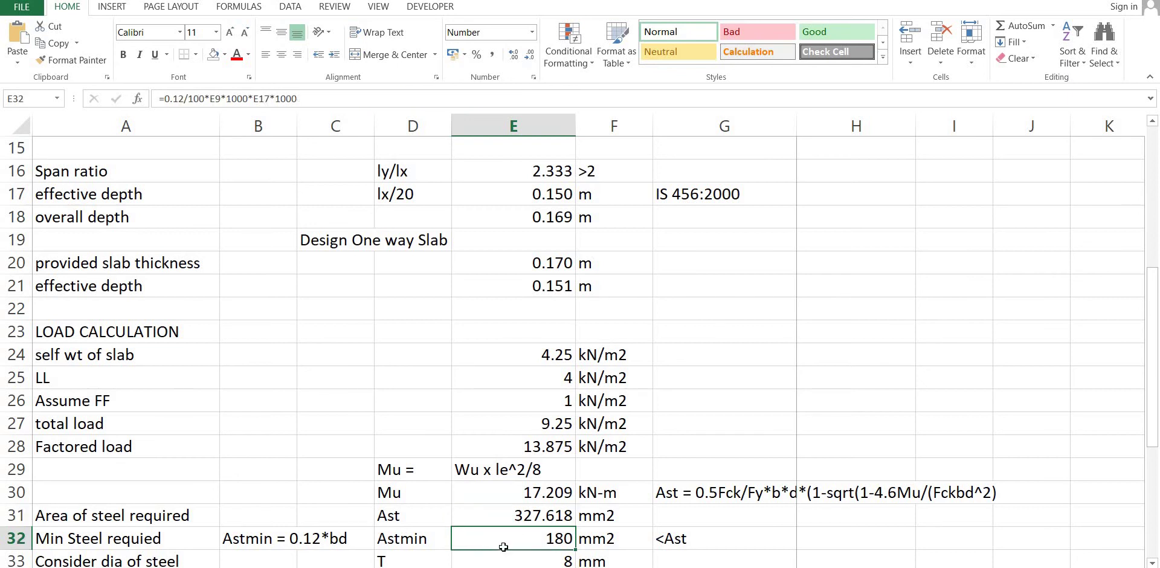
key(Up)
key(Up)
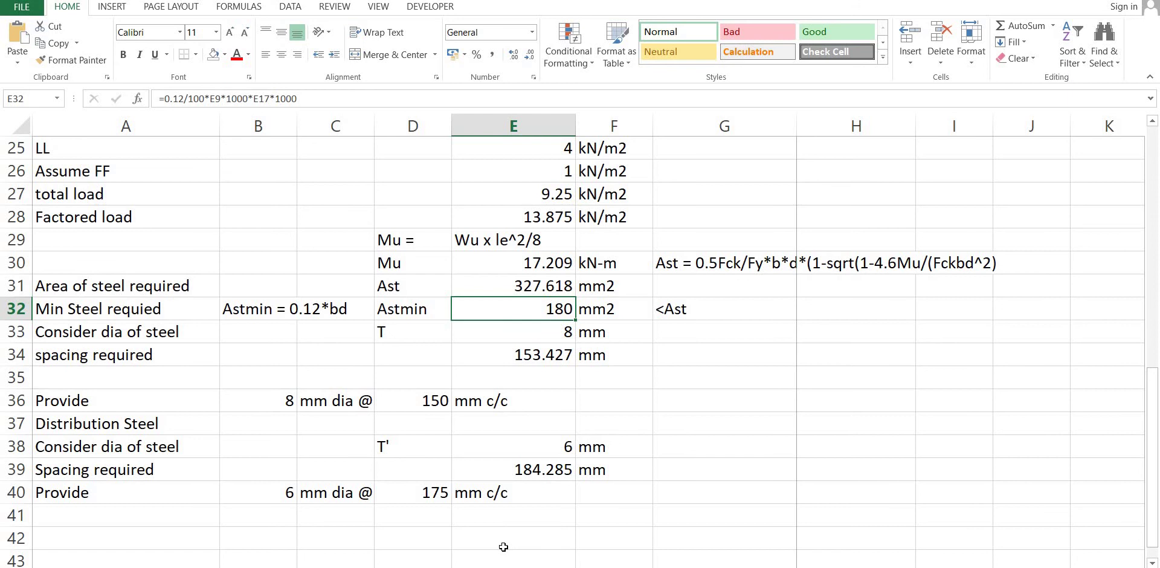
Step: Review the minimum steel expression in B32 and the Astmin label beside it in row 32
key(Left)
key(Left)
key(Right)
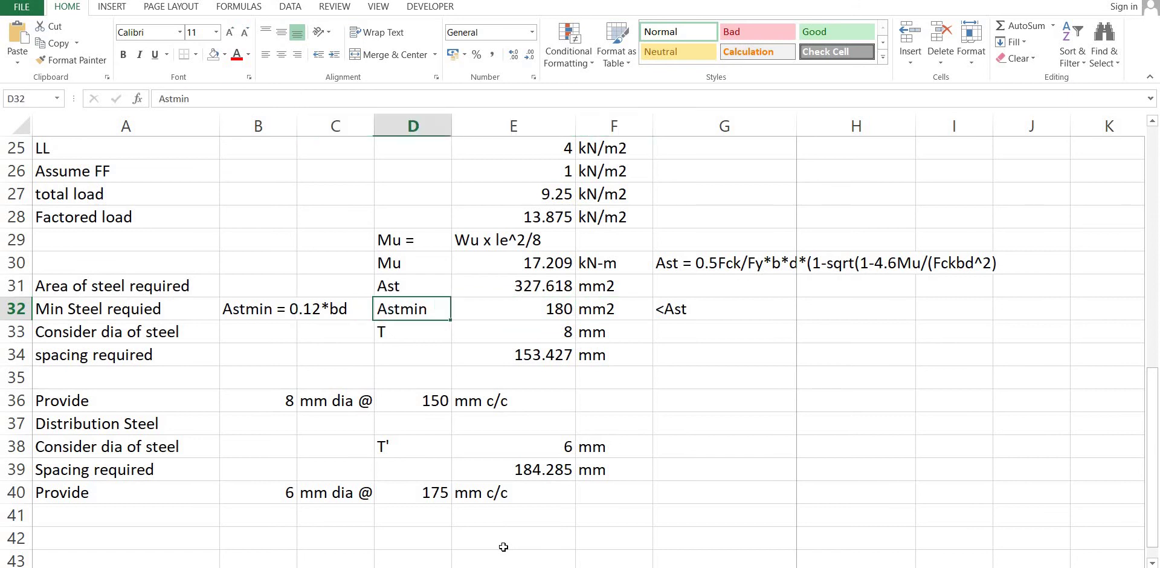
key(Right)
key(Left)
key(Left)
key(Right)
key(Left)
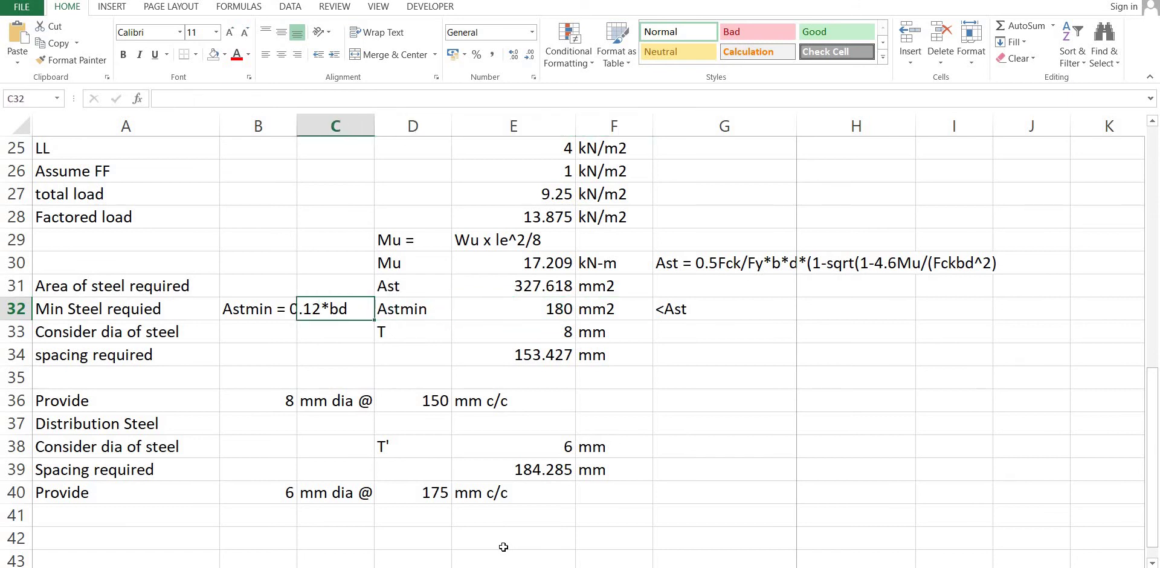
key(Left)
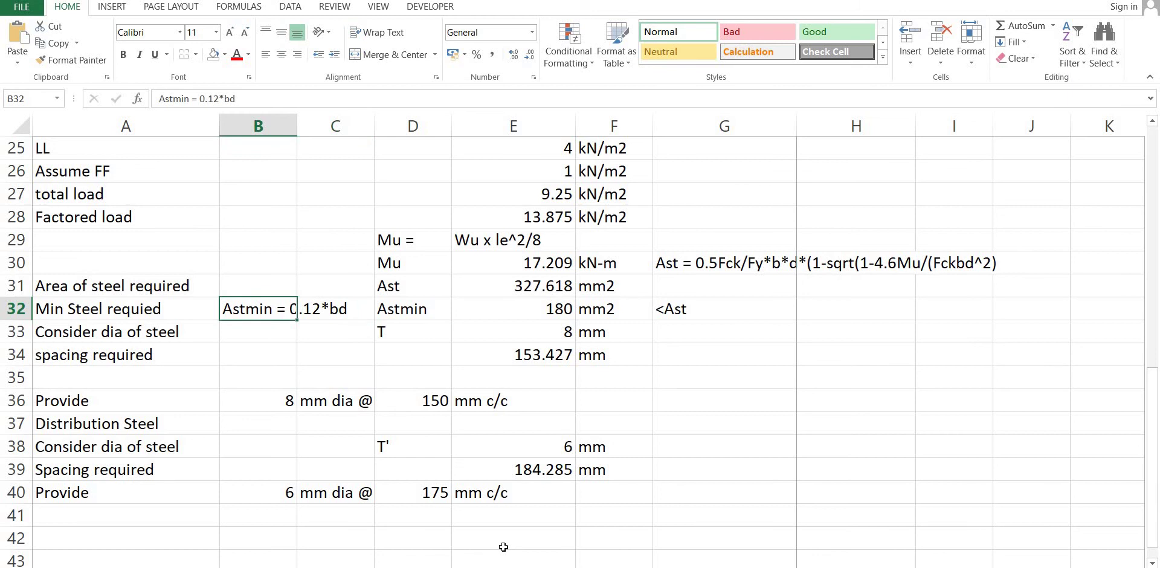
key(Right)
key(Left)
key(shift+Right)
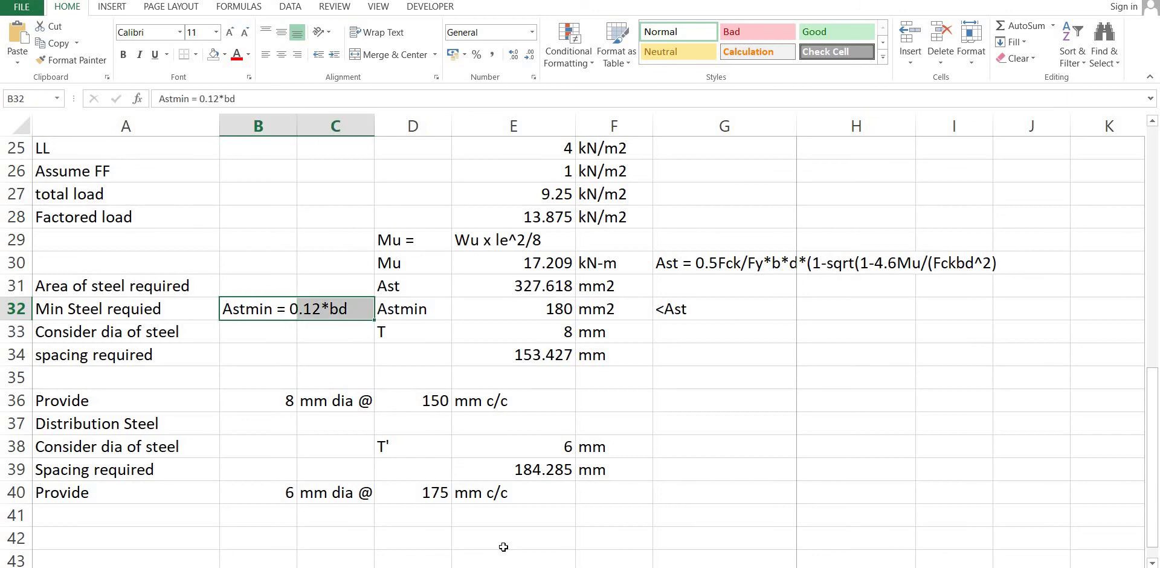
Step: Start a new minimum steel formula in E32 with =0.12/100*1000*, using 1000 as the slab width
key(Right)
key(Right)
key(Right)
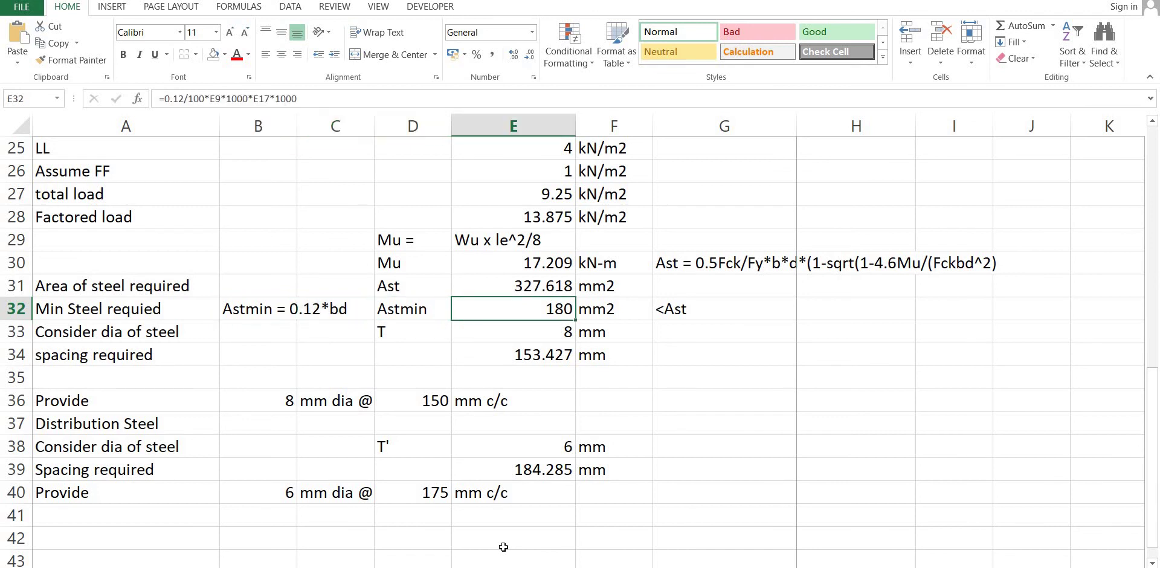
text(=0.)
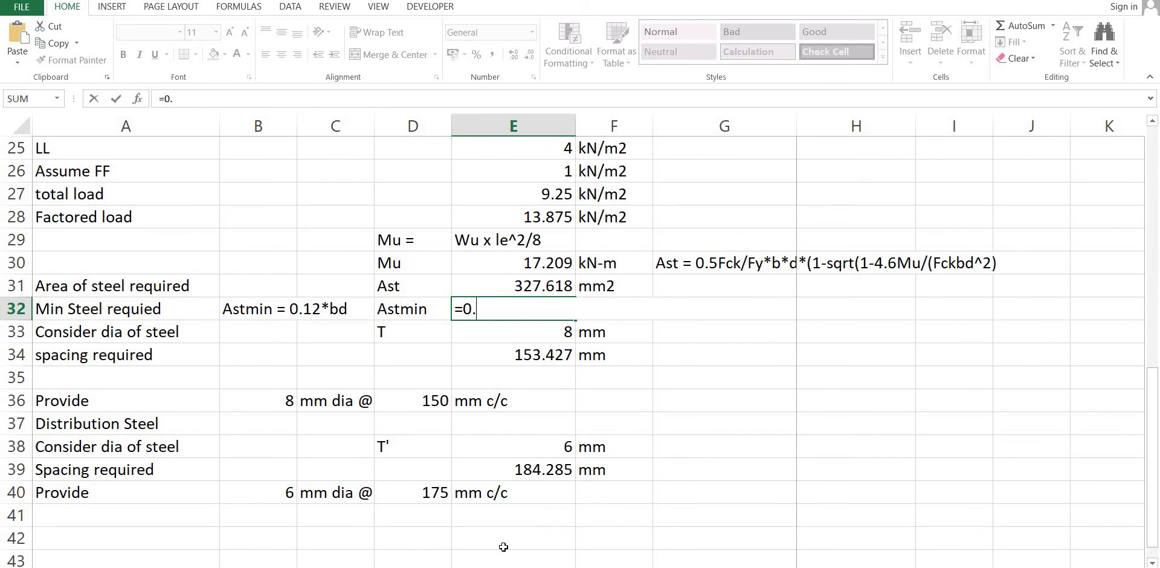
text(12/100*)
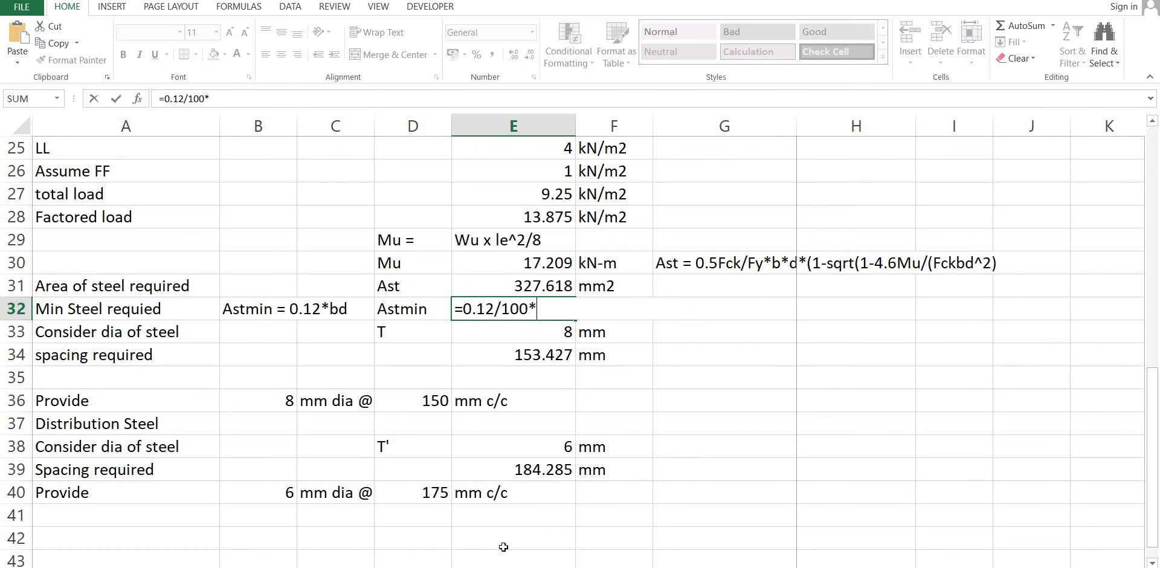
key(Up)
key(Up)
key(Down)
key(Down)
key(BackSpace)
key(BackSpace)
key(BackSpace)
text(1000*)
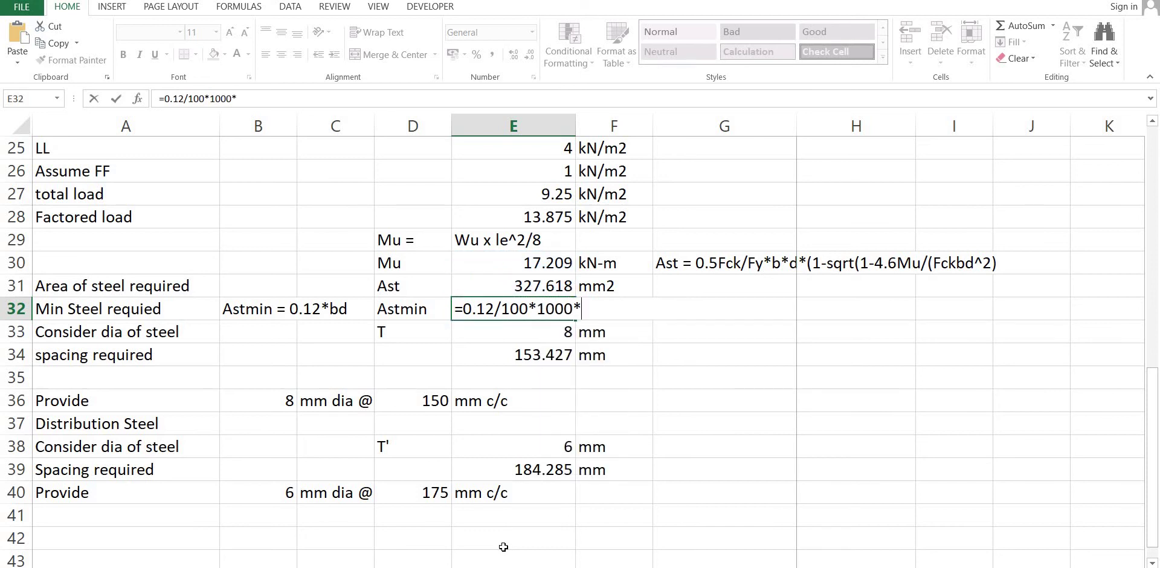
Step: Complete the E32 formula with the effective depth converted to millimetres, E21*1000, and commit it
key(Up)
key(Up)
key(Up)
key(Up)
key(Up)
key(Up)
key(Up)
key(Up)
key(Up)
key(Up)
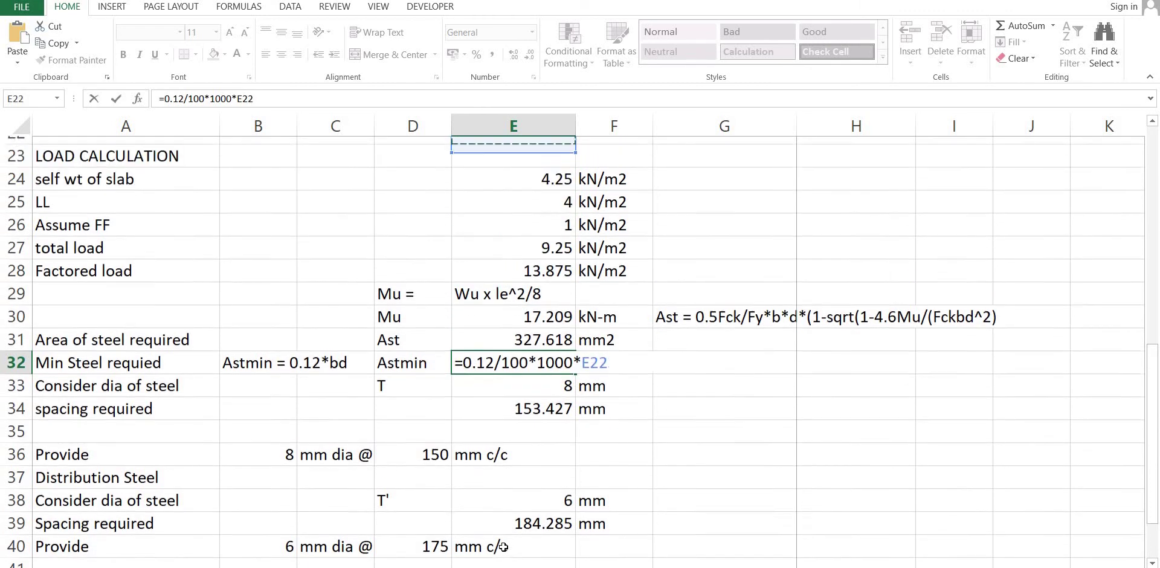
key(Up)
key(Up)
key(Up)
key(Down)
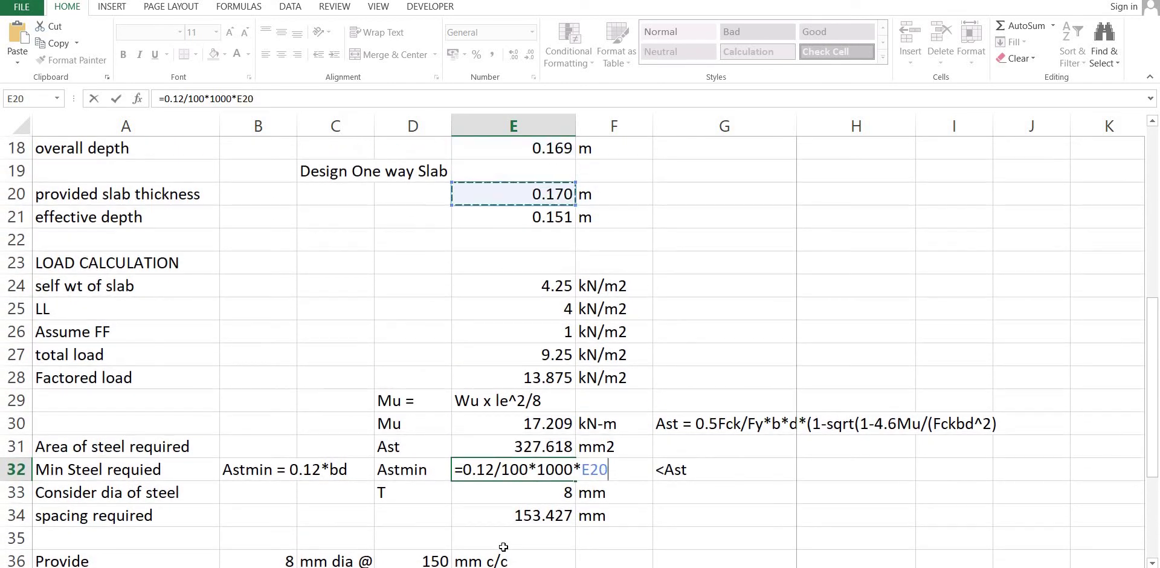
key(Down)
text(*)
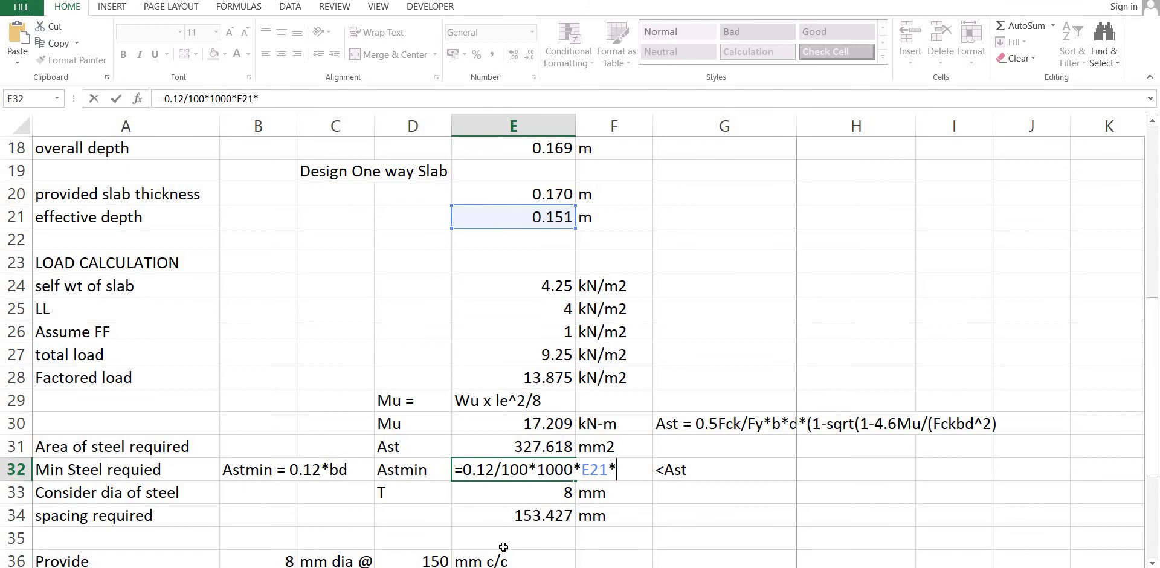
text(1000)
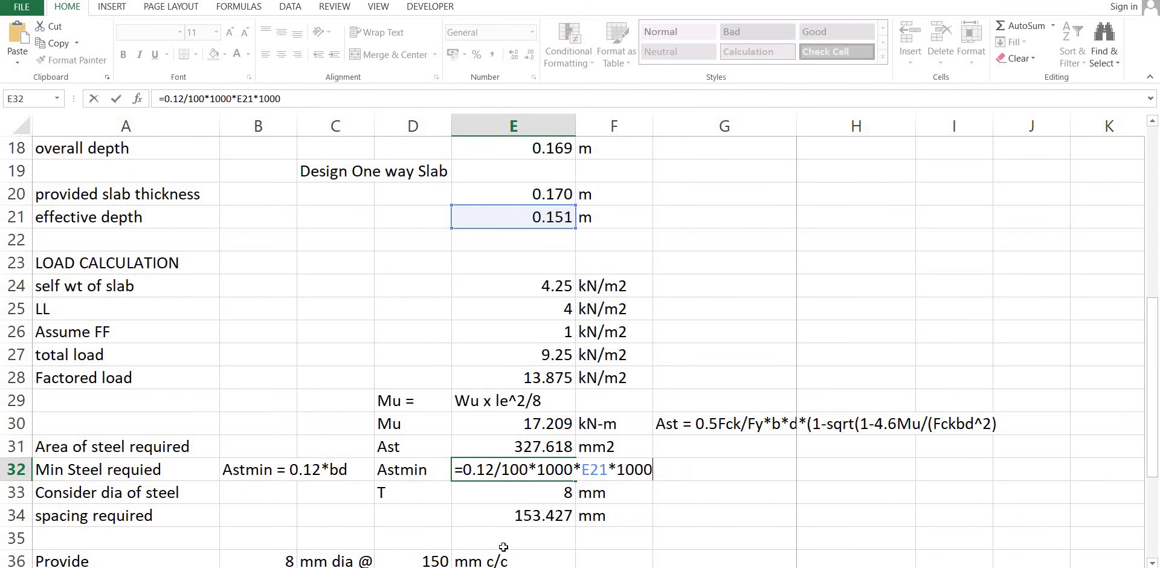
key(Return)
key(Up)
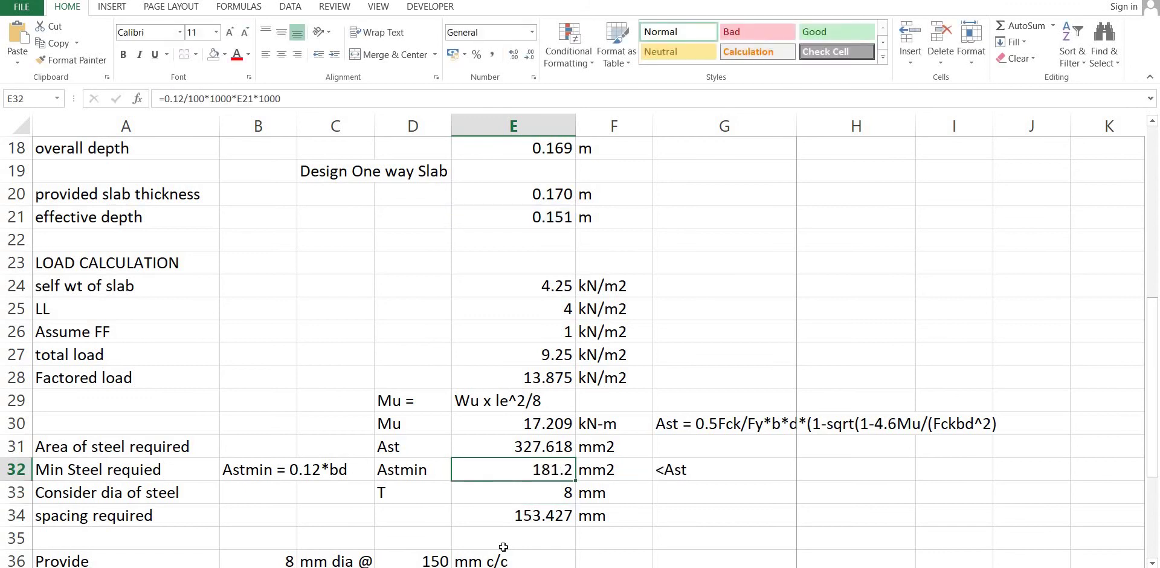
Step: Compare the required steel area in E31 with the minimum steel in E32 and check the <Ast note in G32
key(Up)
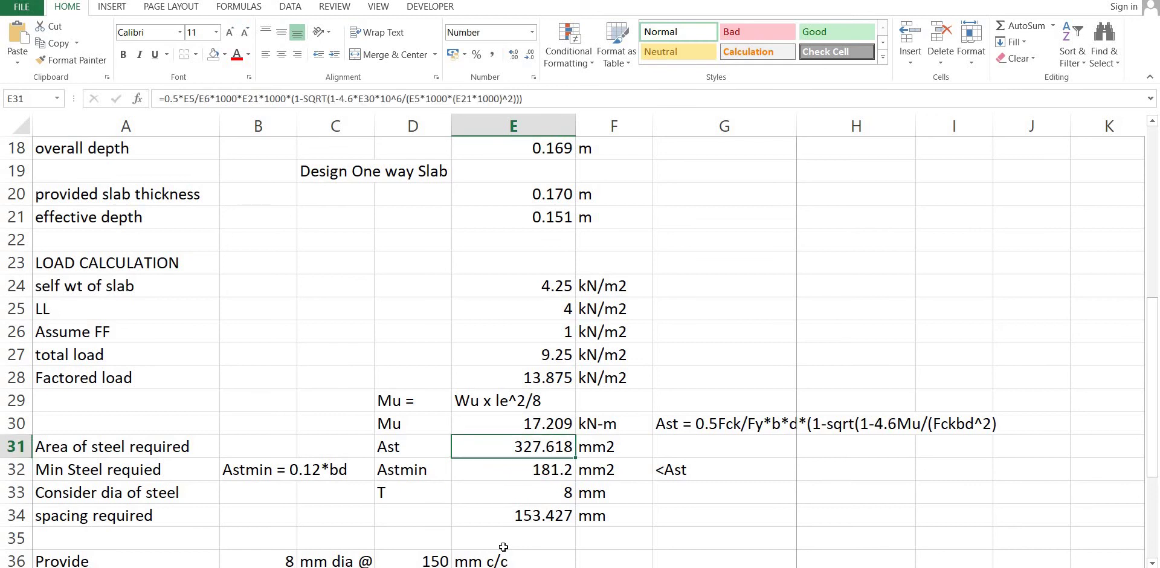
key(Down)
key(Up)
key(Down)
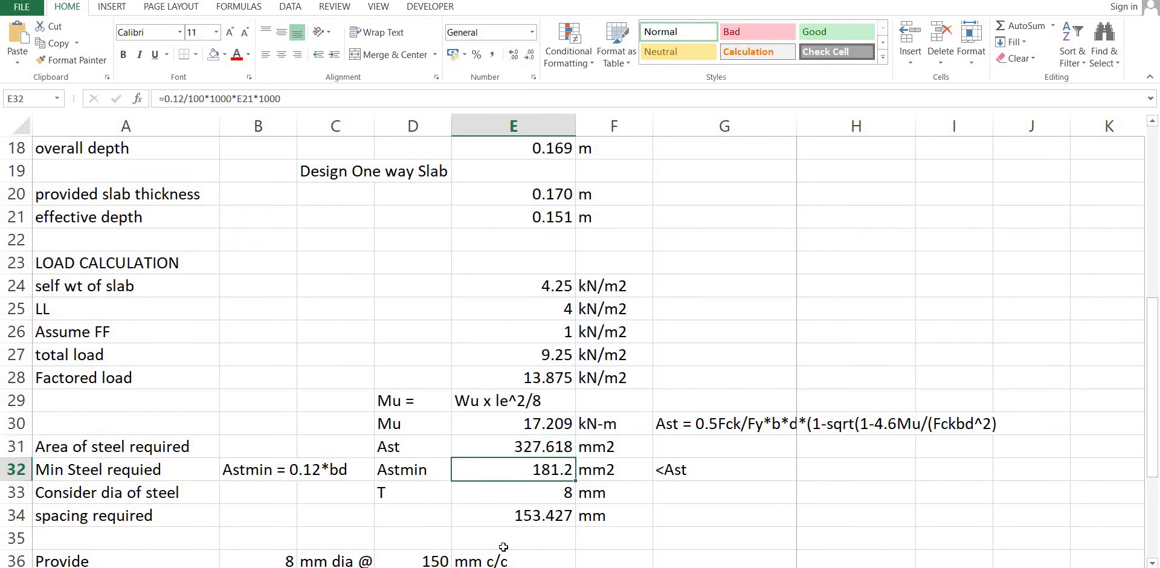
key(Up)
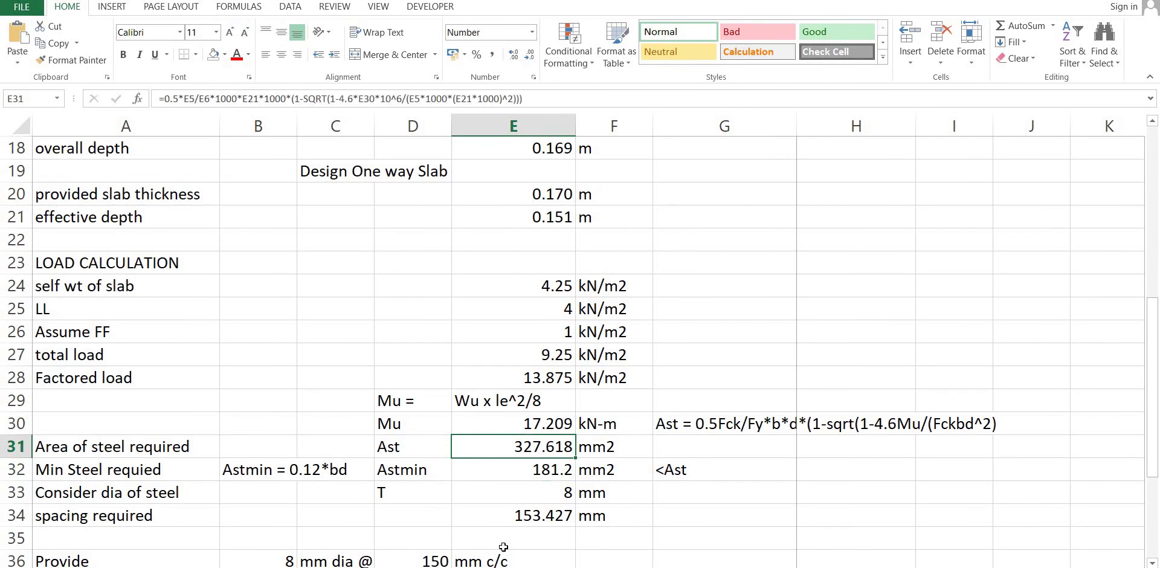
key(Down)
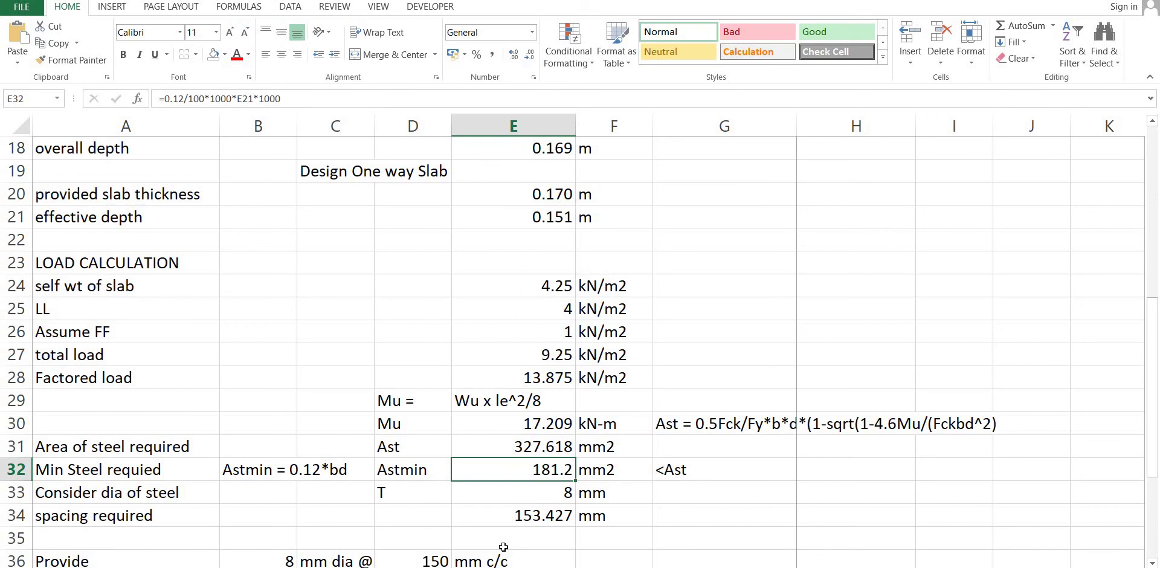
key(Down)
key(Up)
key(Up)
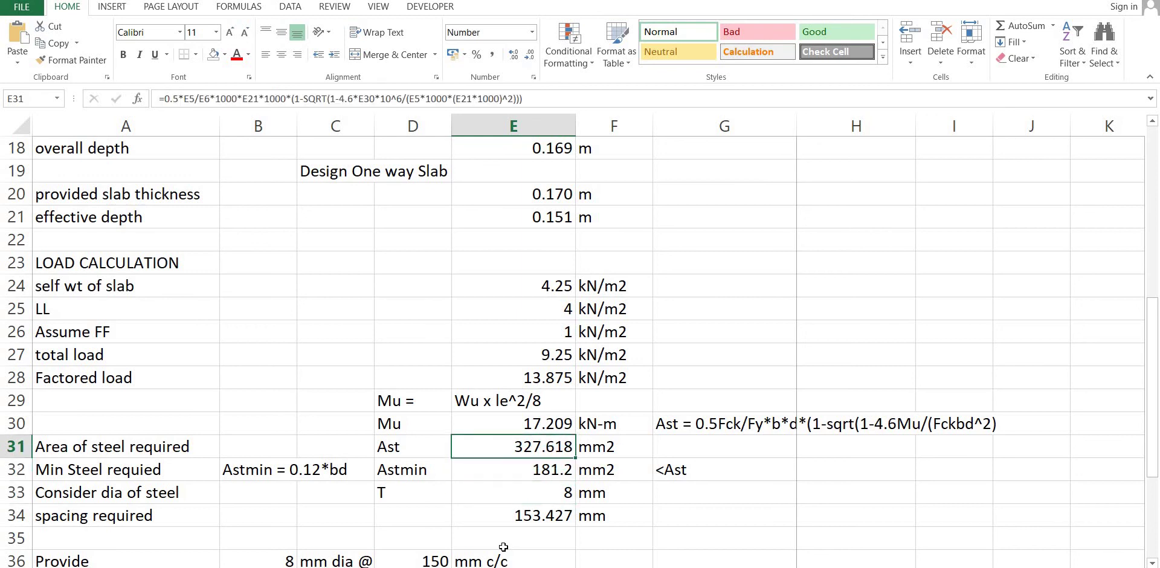
key(Down)
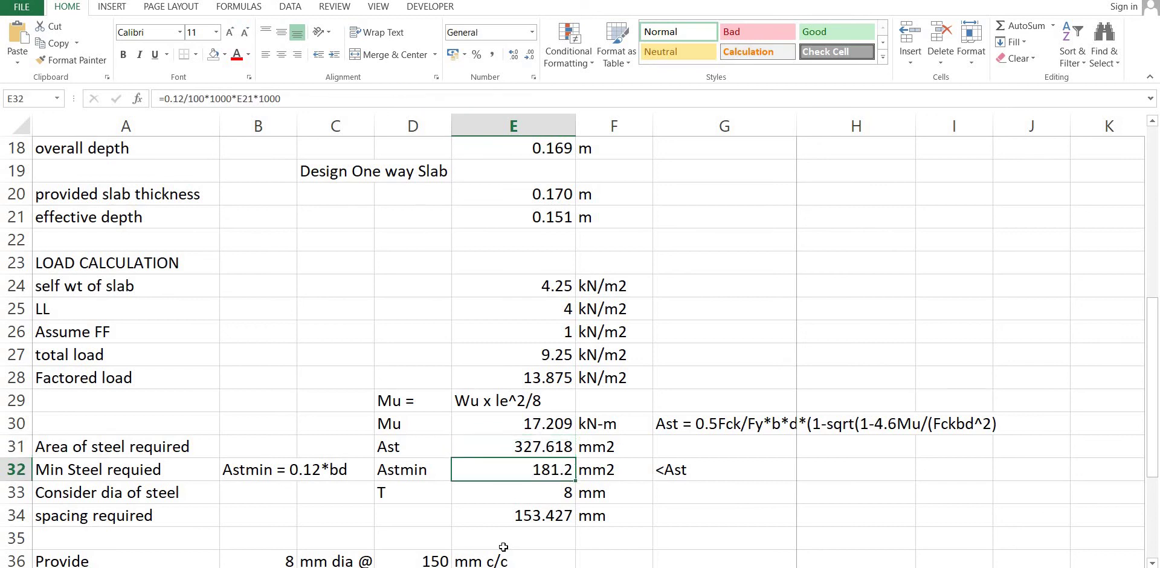
key(Right)
key(Right)
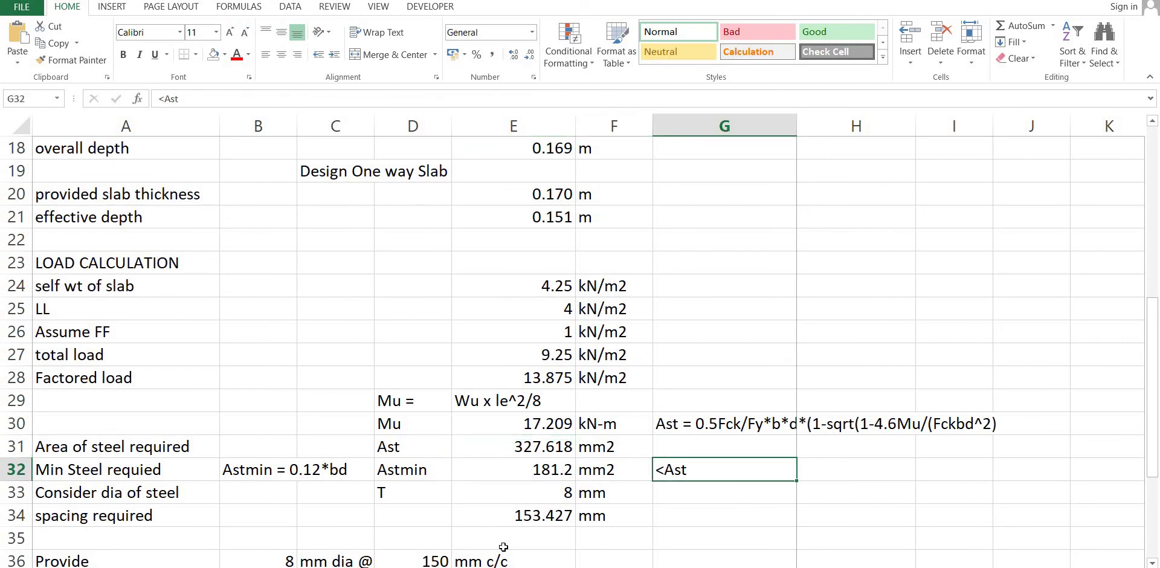
key(Down)
key(Left)
key(Up)
key(Up)
key(Left)
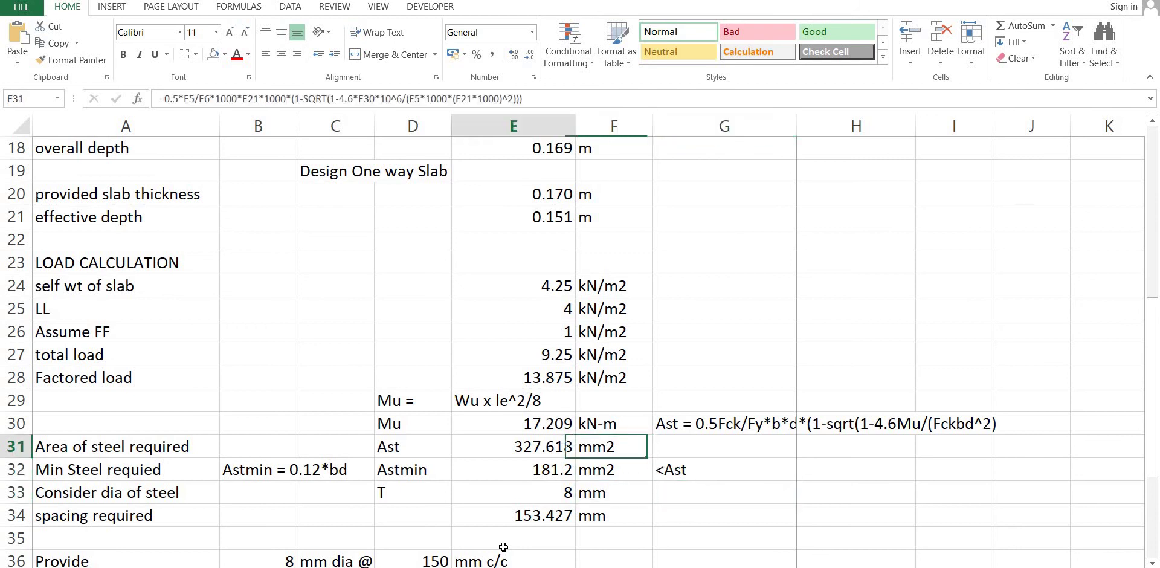
key(Down)
key(Down)
key(Up)
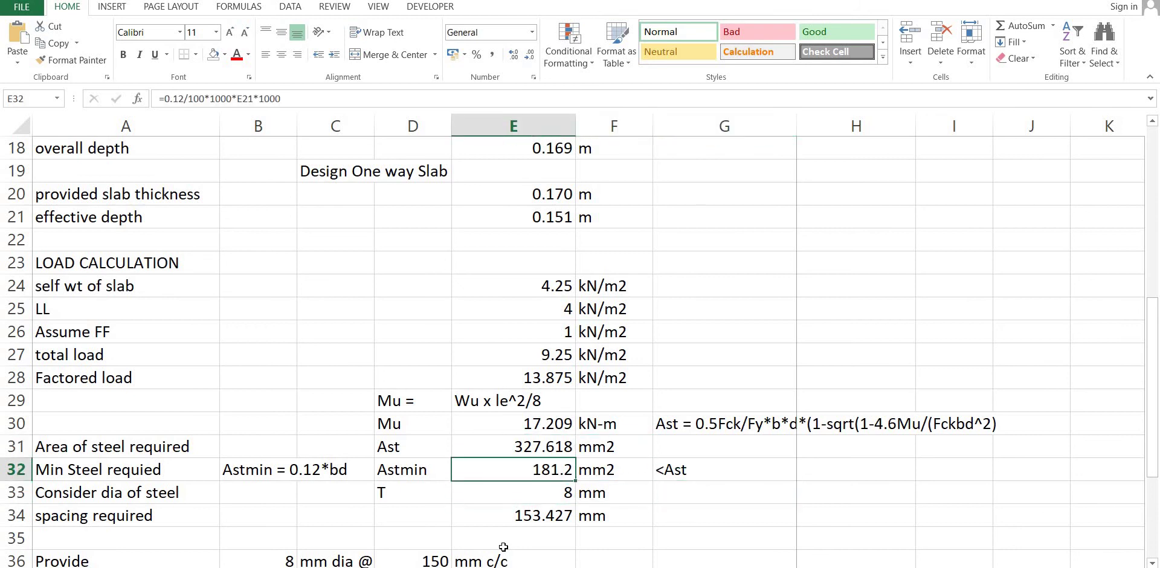
key(Up)
key(Down)
Step: Write the spacing formula note S = 1000*ast/Ast in cell H34 on the spacing required row
key(Down)
key(Down)
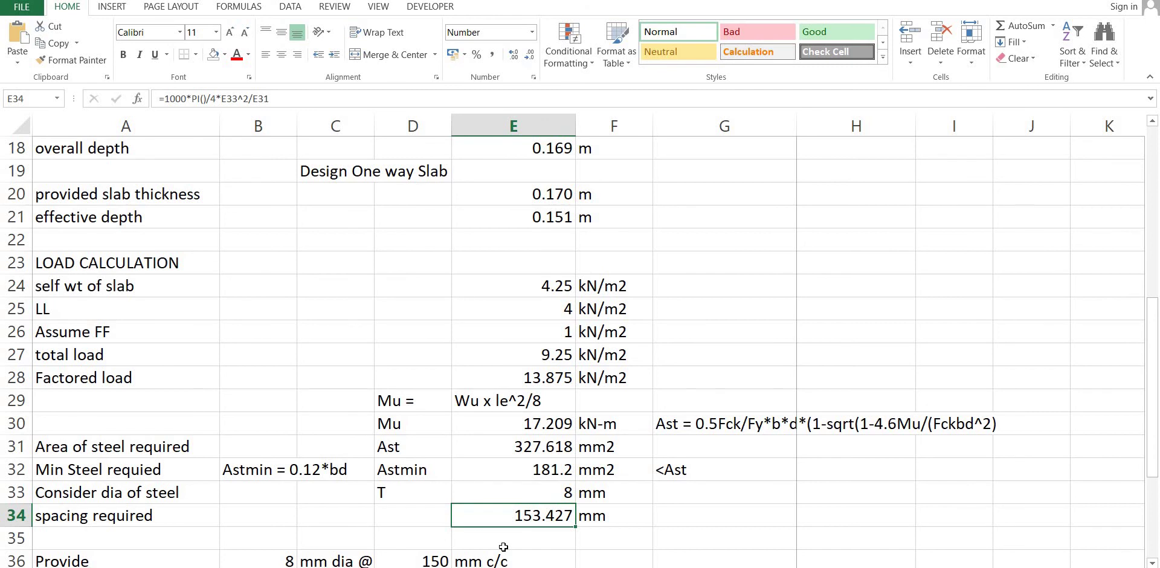
key(Up)
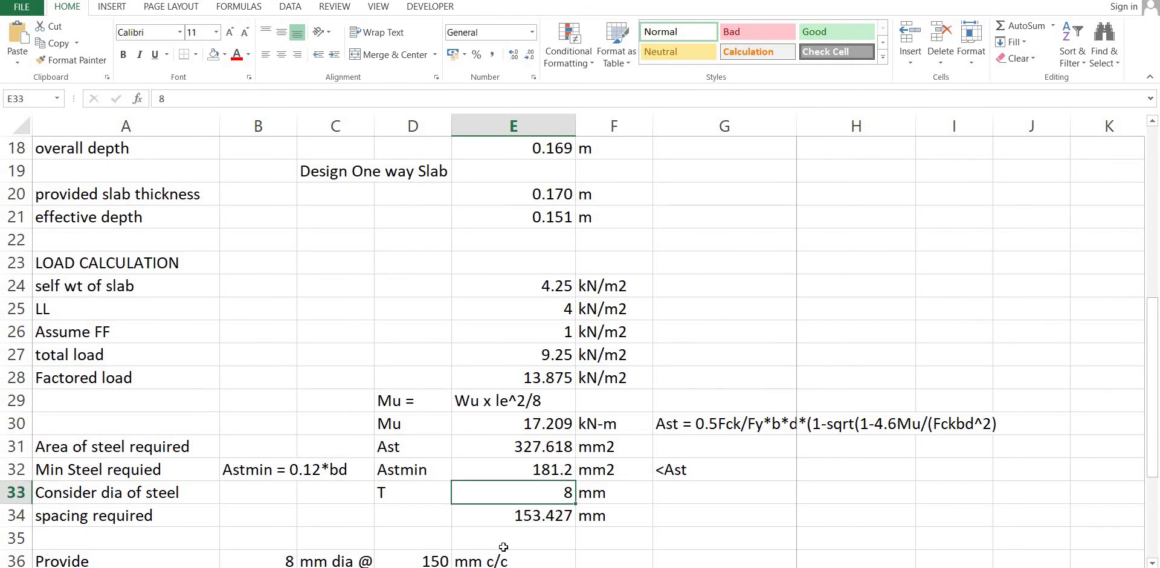
key(Down)
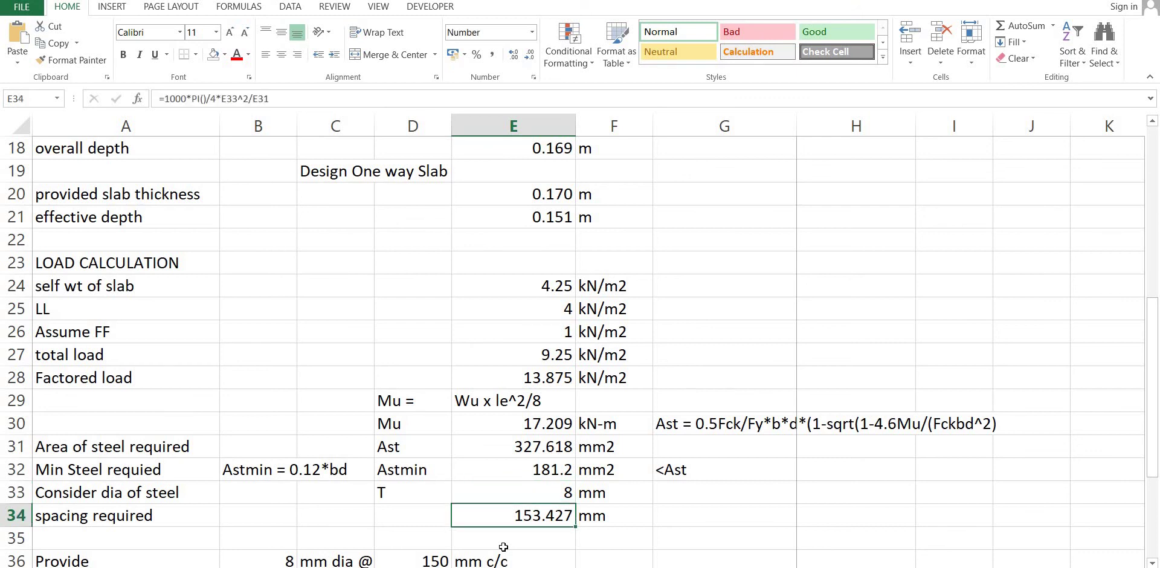
key(Right)
key(Right)
key(Right)
key(Left)
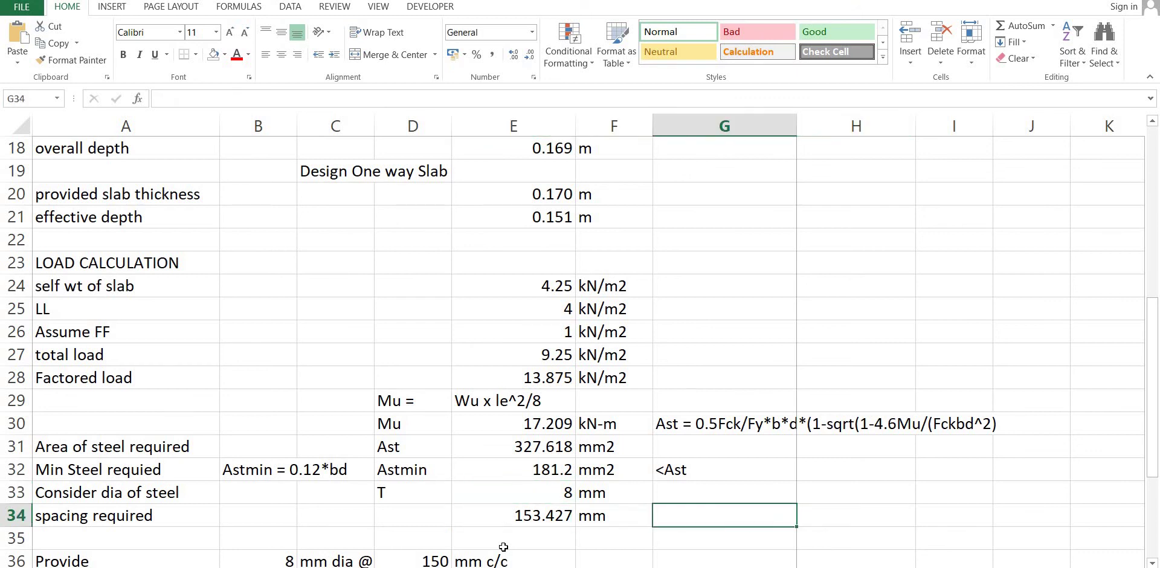
key(Right)
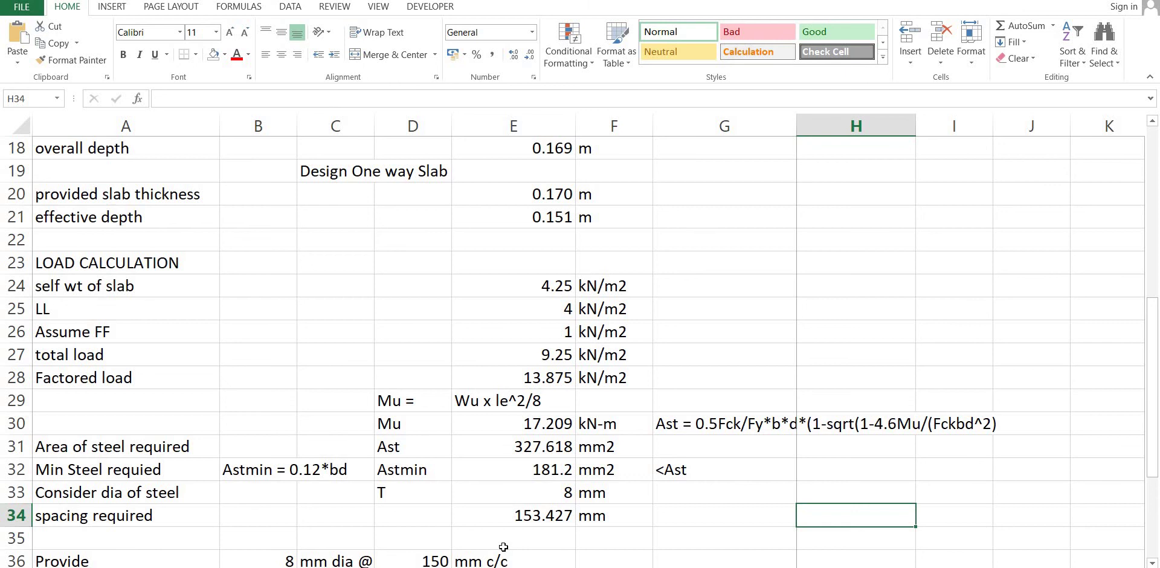
text(Sv)
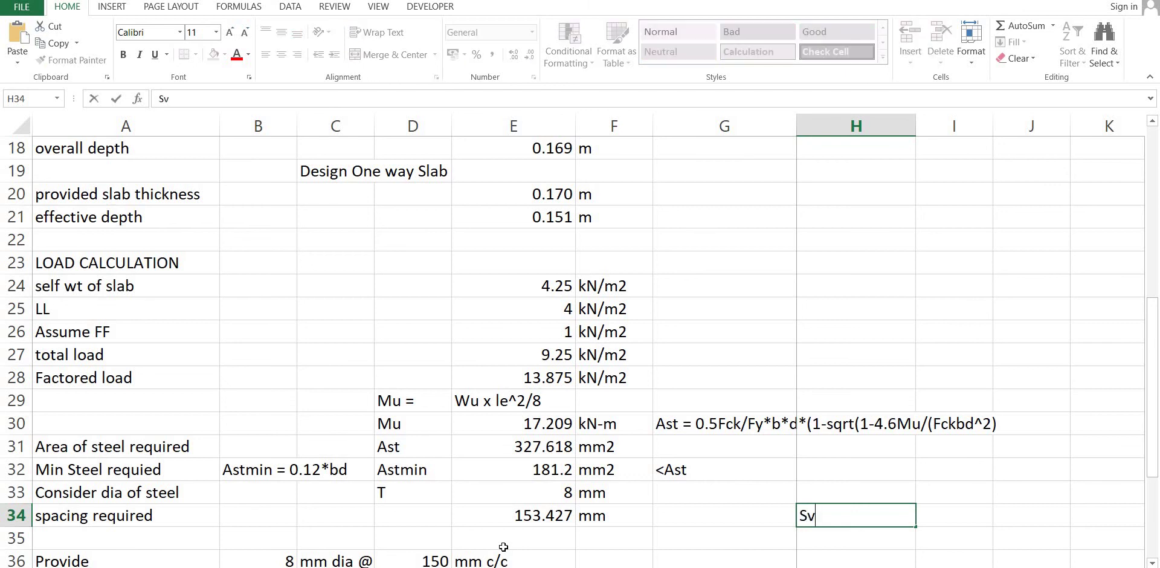
key(BackSpace)
key(BackSpace)
text(S = 1000*ast)
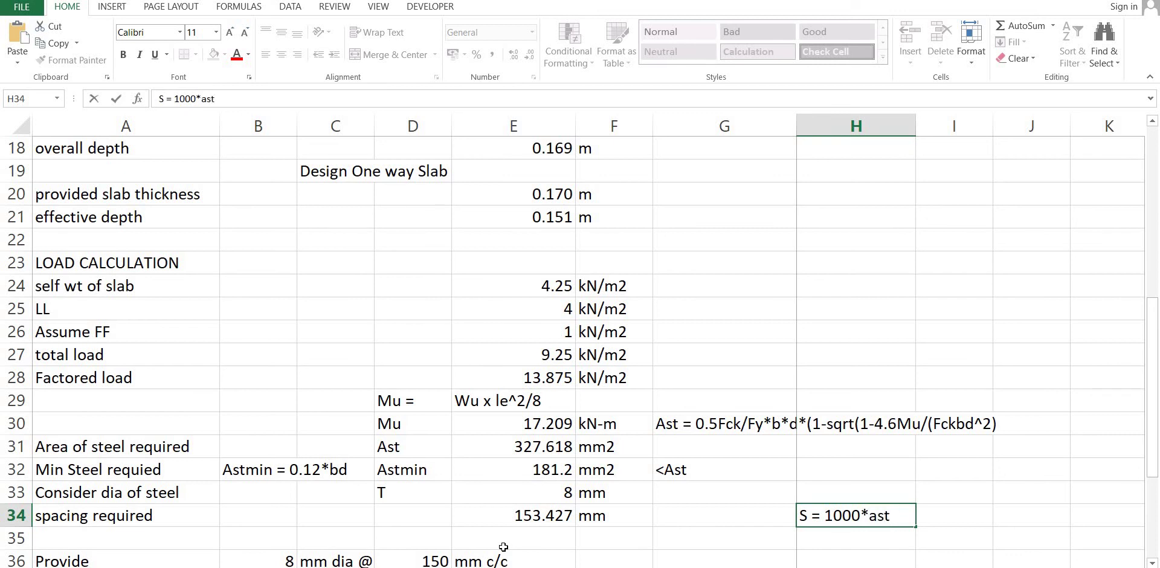
text(/Ast)
key(Return)
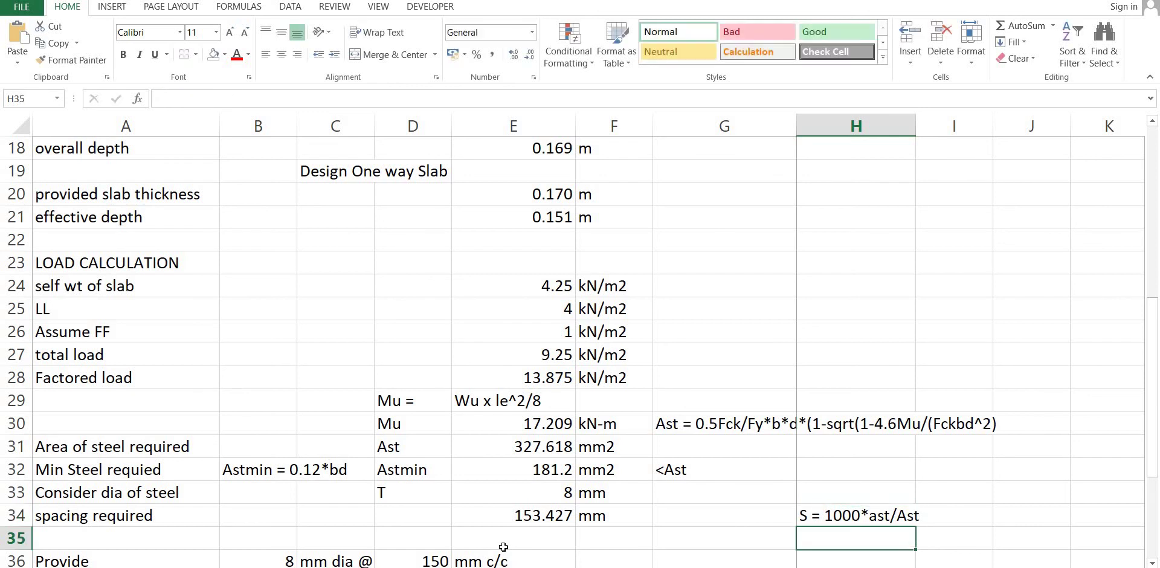
Step: Start a new spacing formula for the main bars in E34 with =1000*PI()
key(Up)
key(Up)
key(Left)
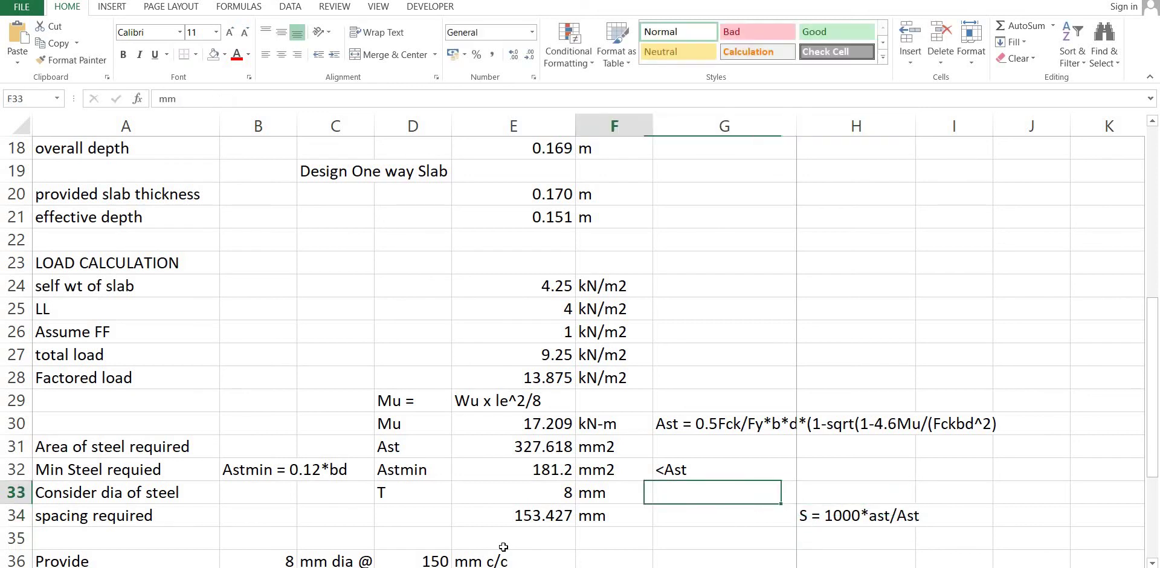
key(Left)
key(Left)
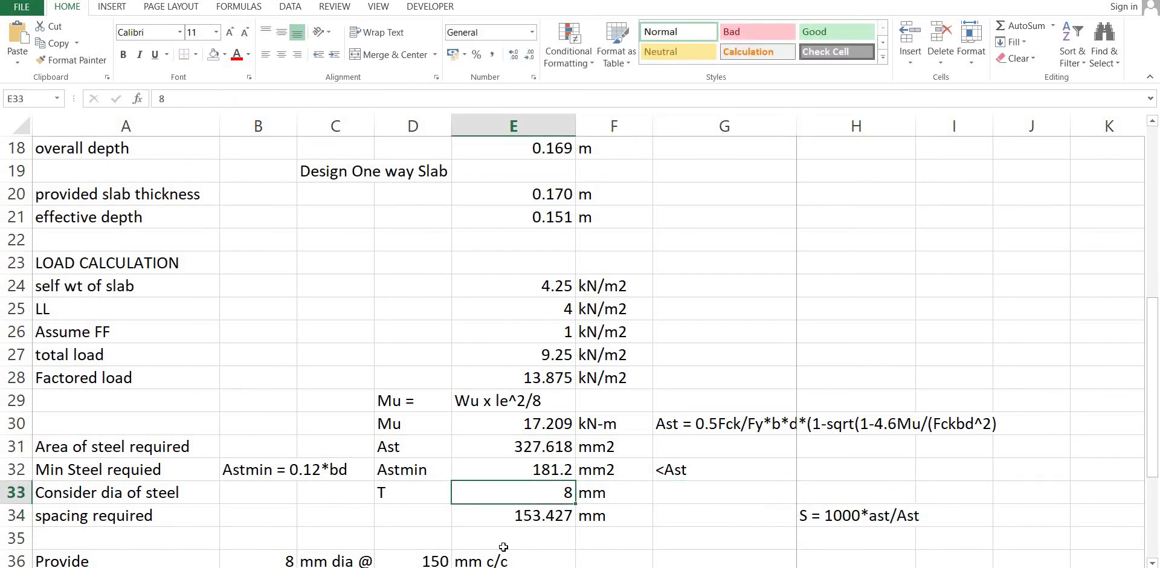
key(Down)
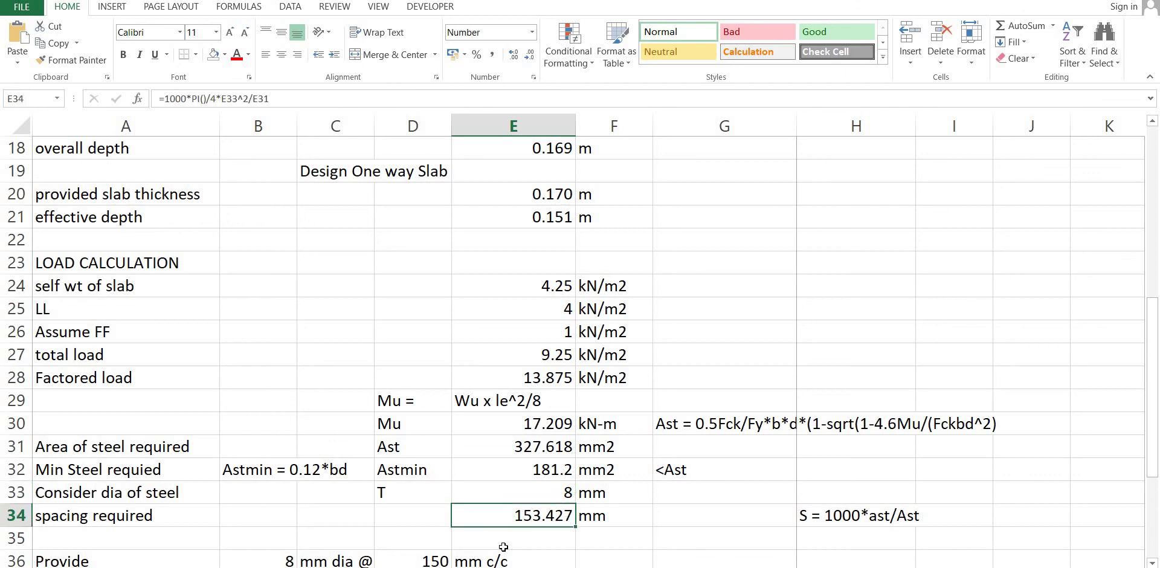
text(=)
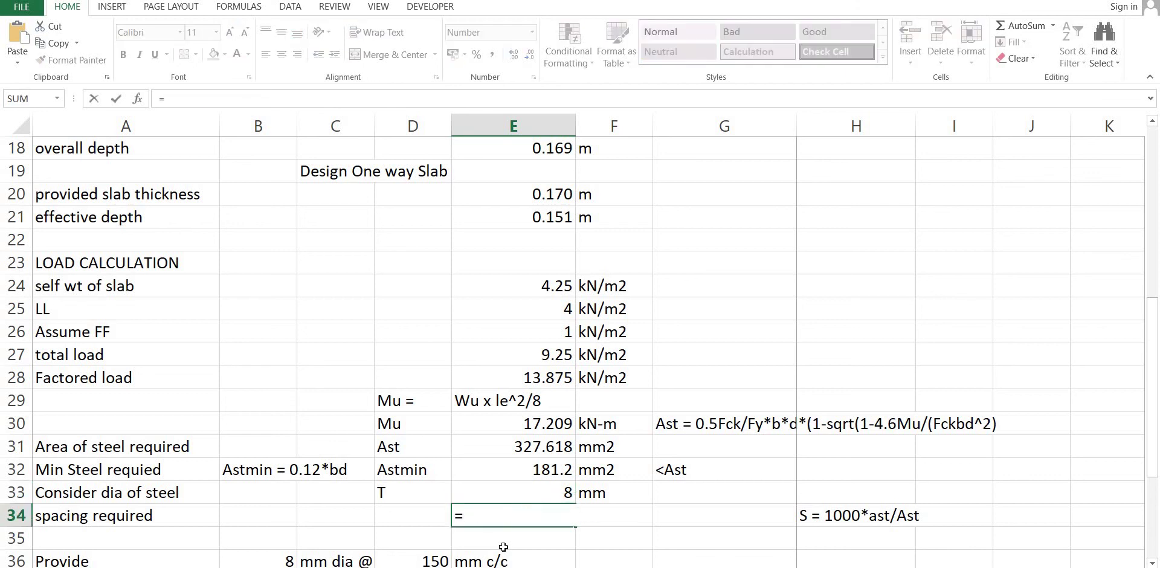
text(1000*)
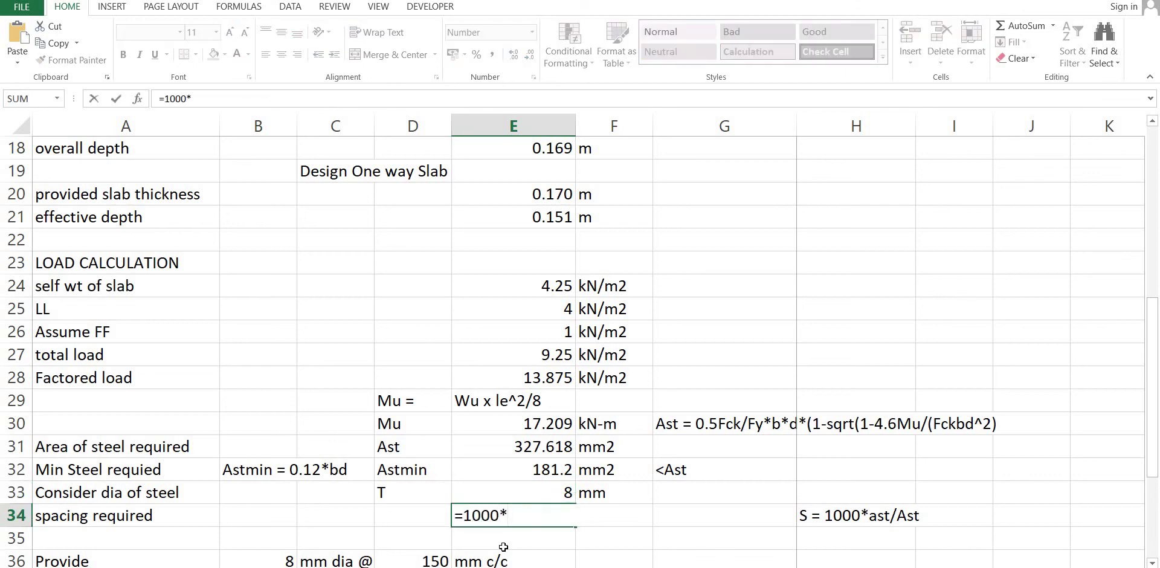
text(P)
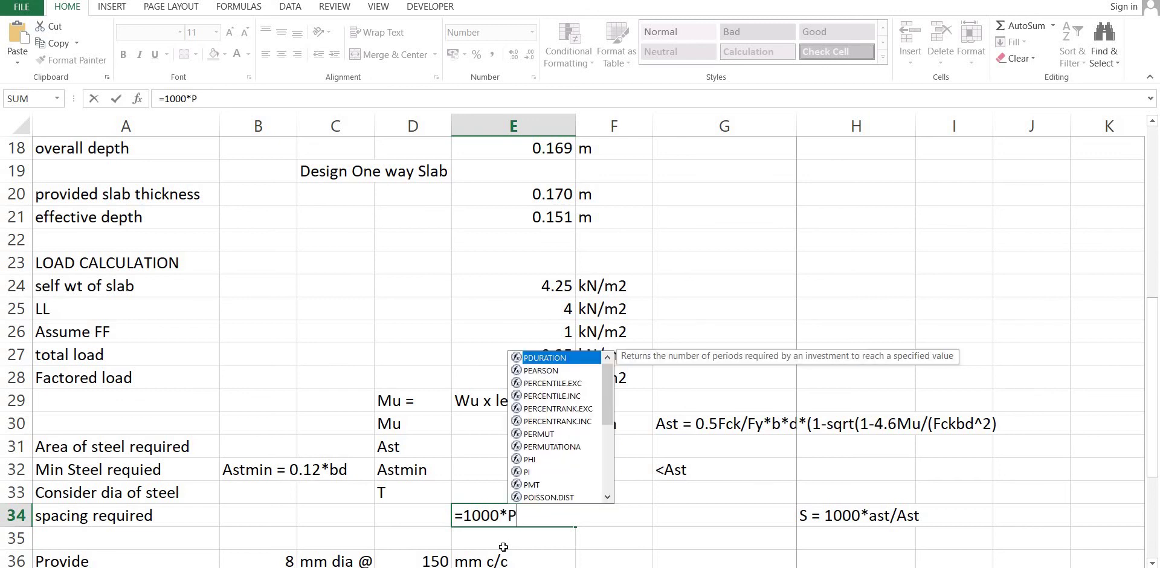
text(I())
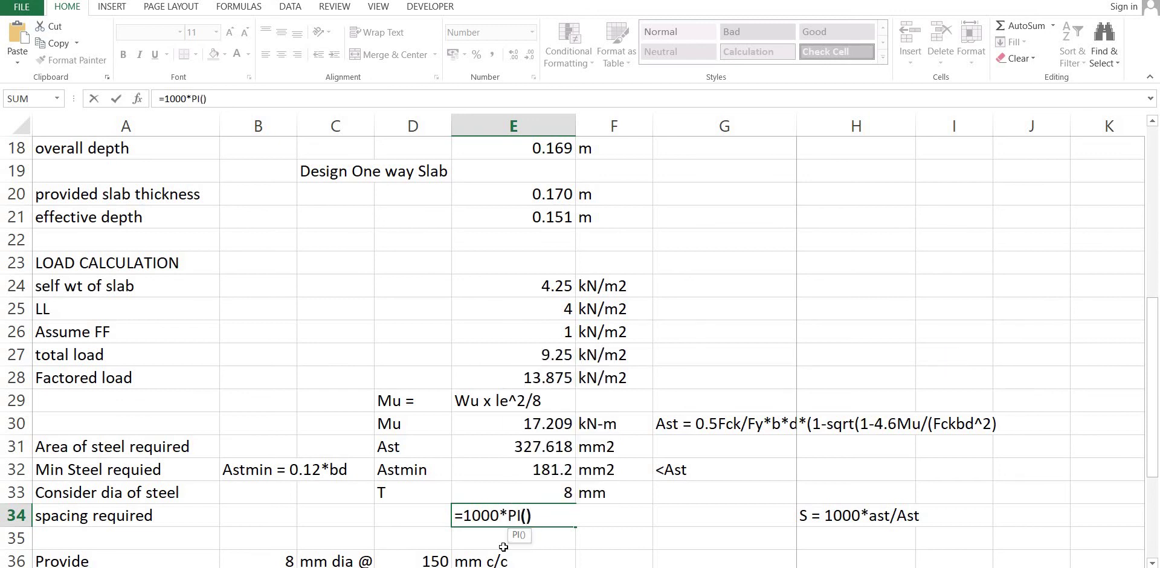
Step: Complete the E34 formula with /4*E33^2/E31, using the bar diameter and required steel area, and commit it
text(/4*)
key(Up)
text(^)
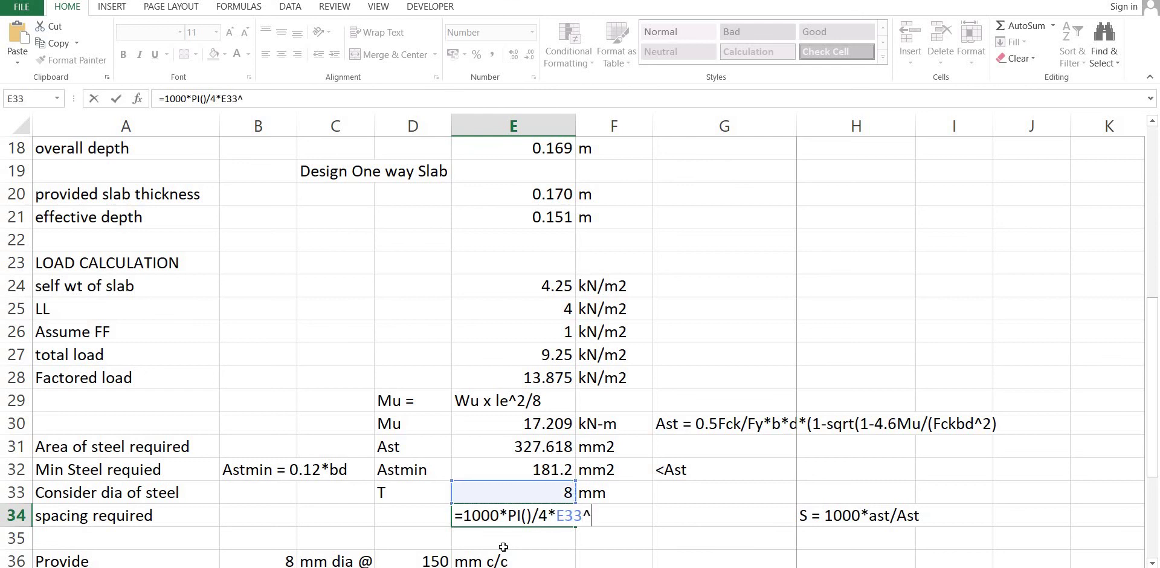
text(2/)
key(Up)
key(Up)
key(Up)
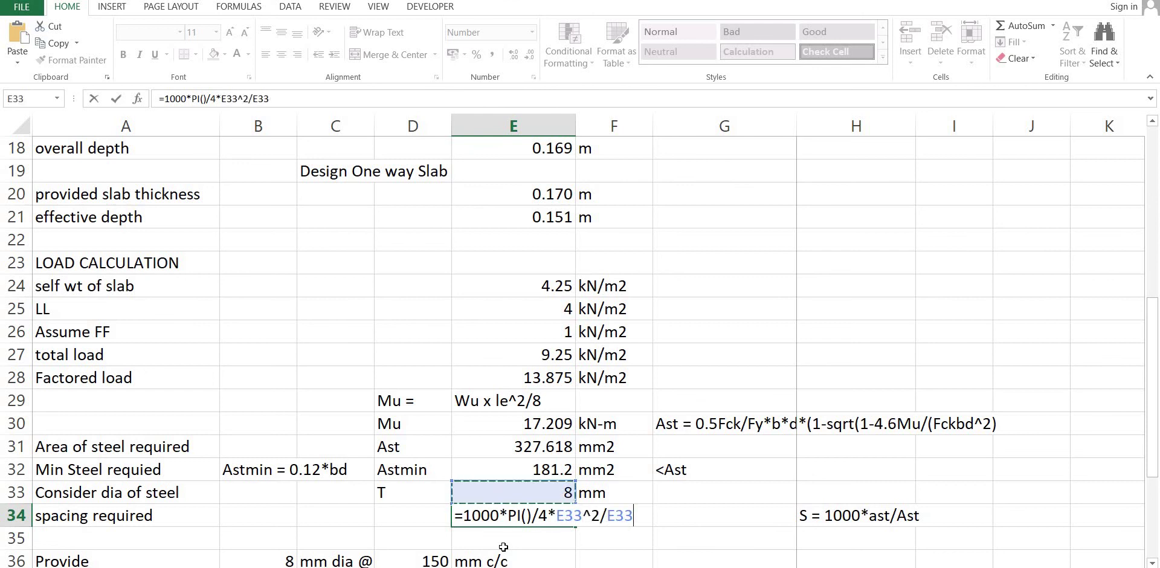
key(Return)
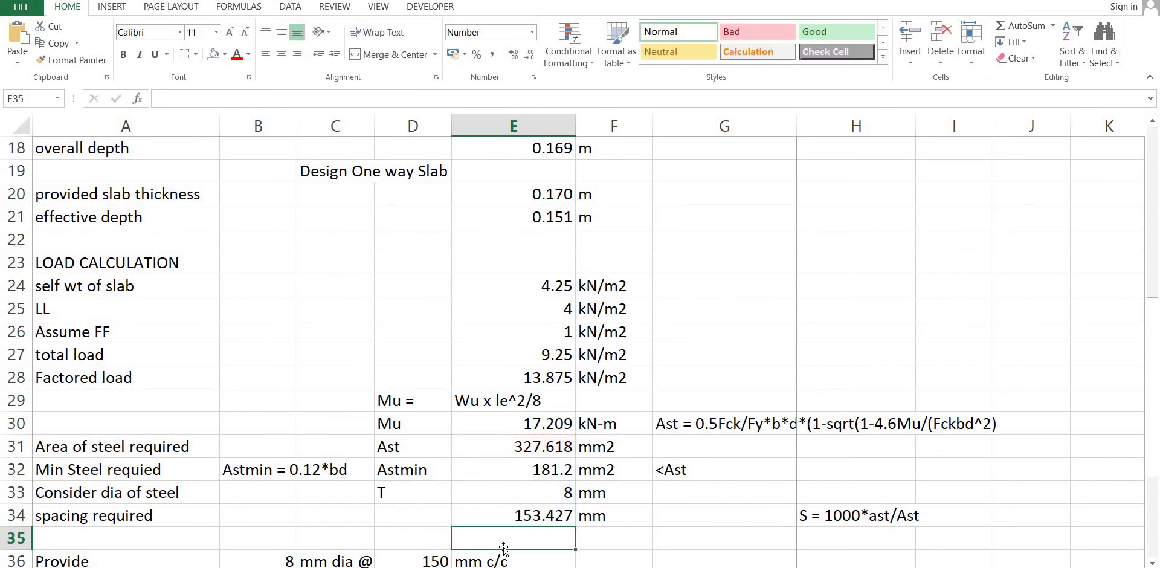
key(Up)
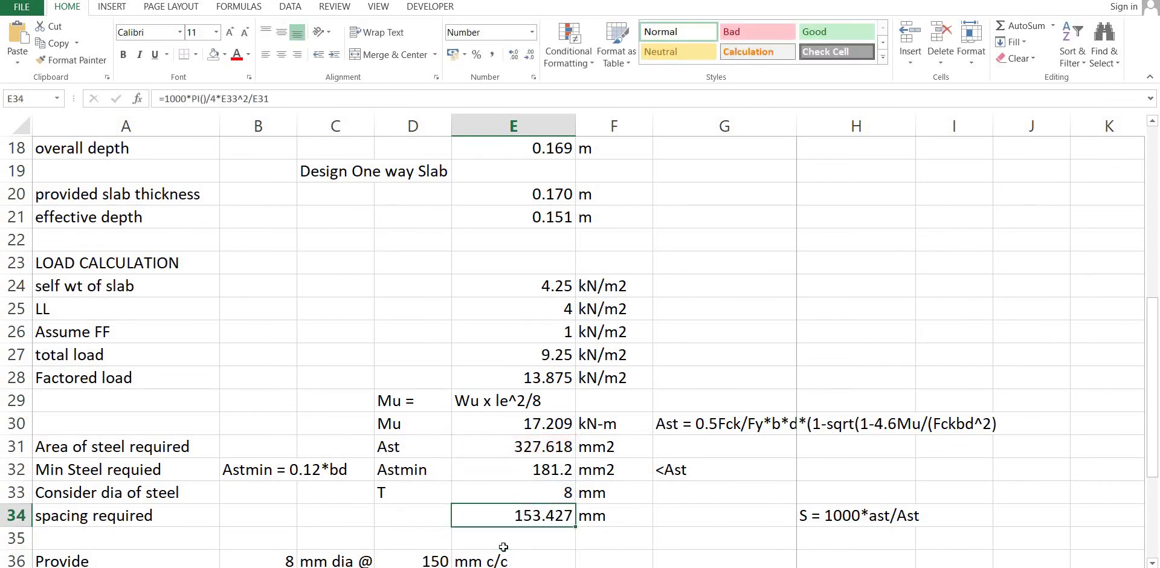
Step: Examine the FLOOR formula behind the provided main bar spacing in D36 without changing it
click(504, 551)
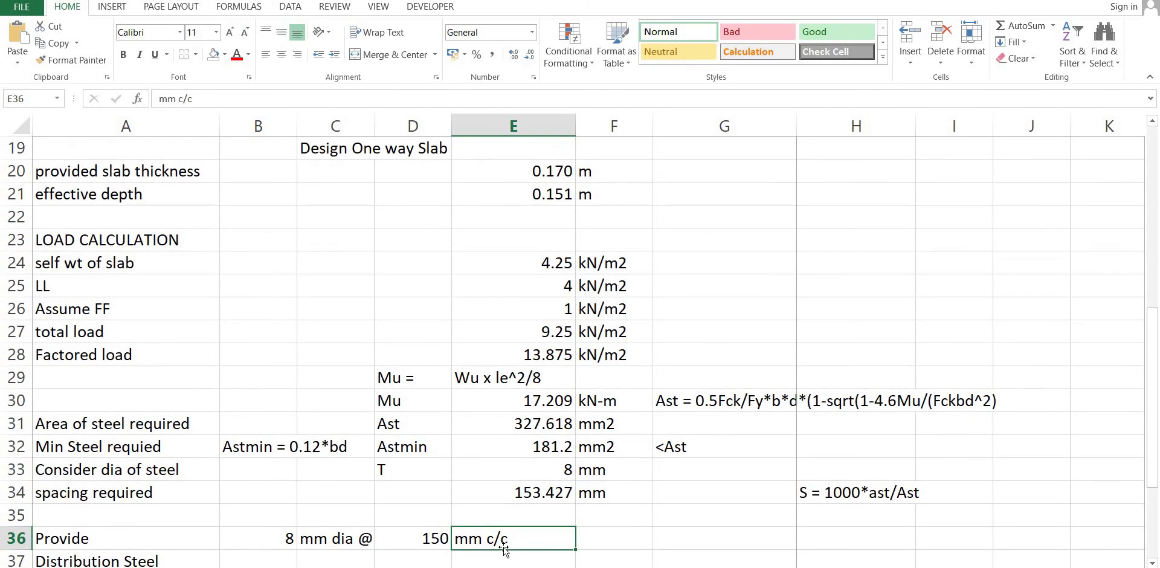
key(Down)
key(Left)
key(Up)
key(Right)
key(Up)
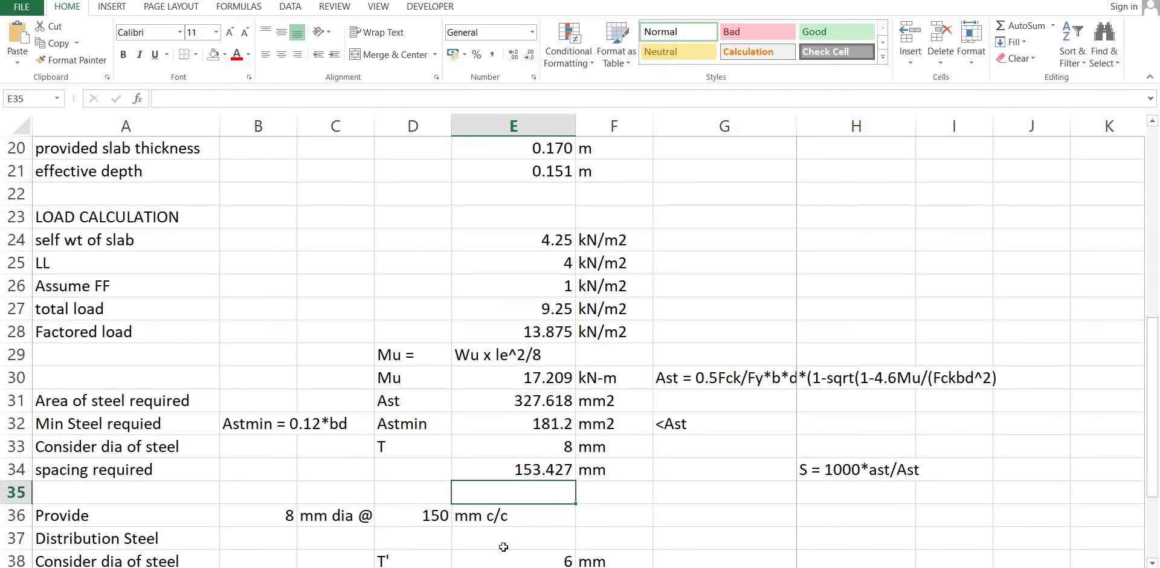
key(Up)
key(Down)
key(Left)
key(Down)
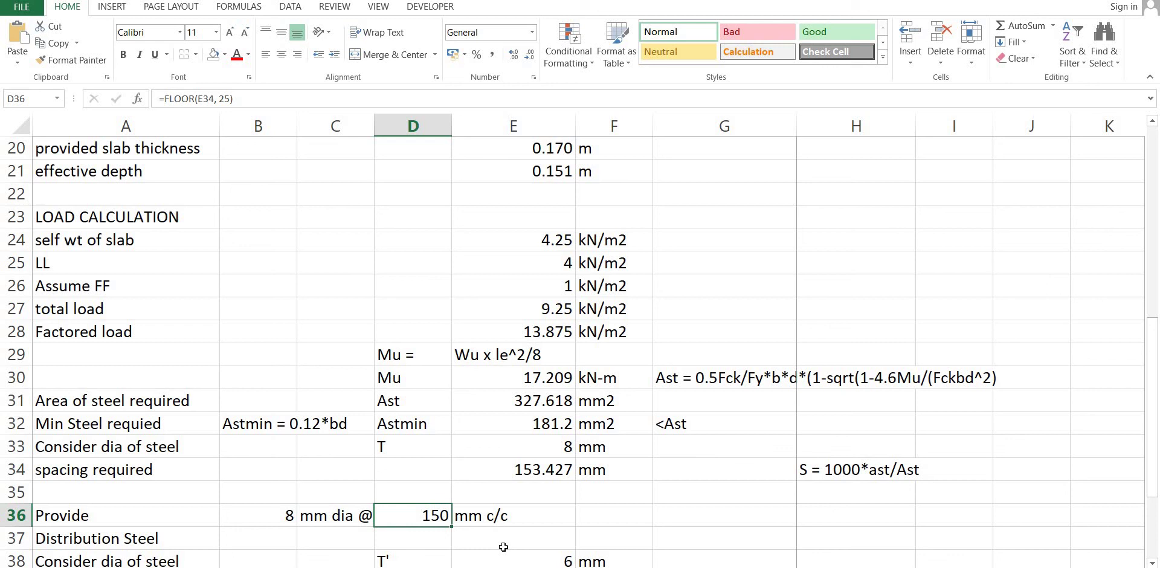
key(F2)
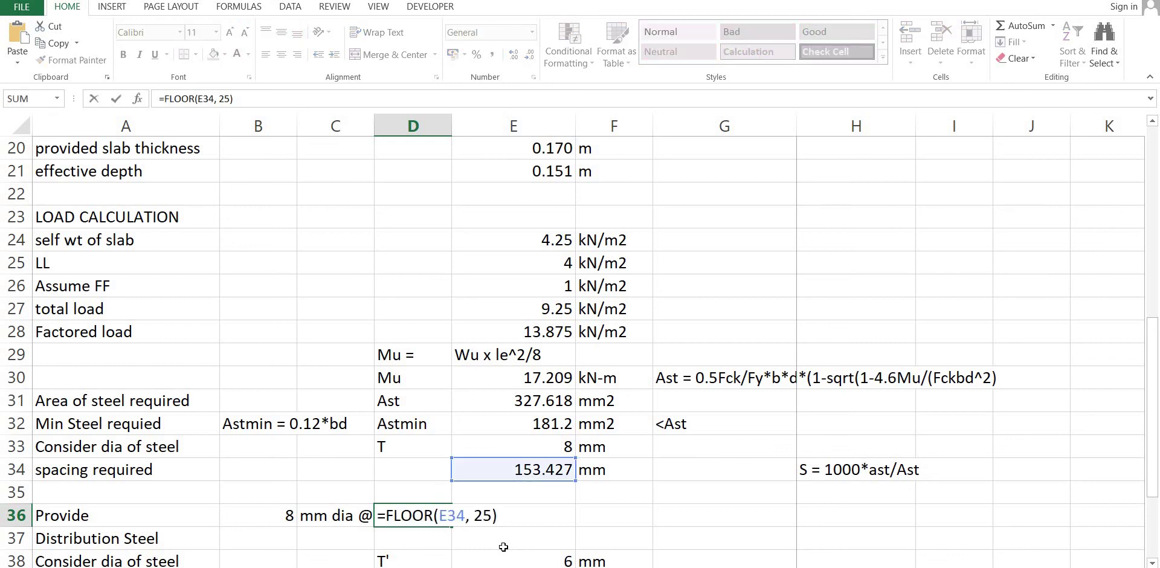
key(ctrl+Return)
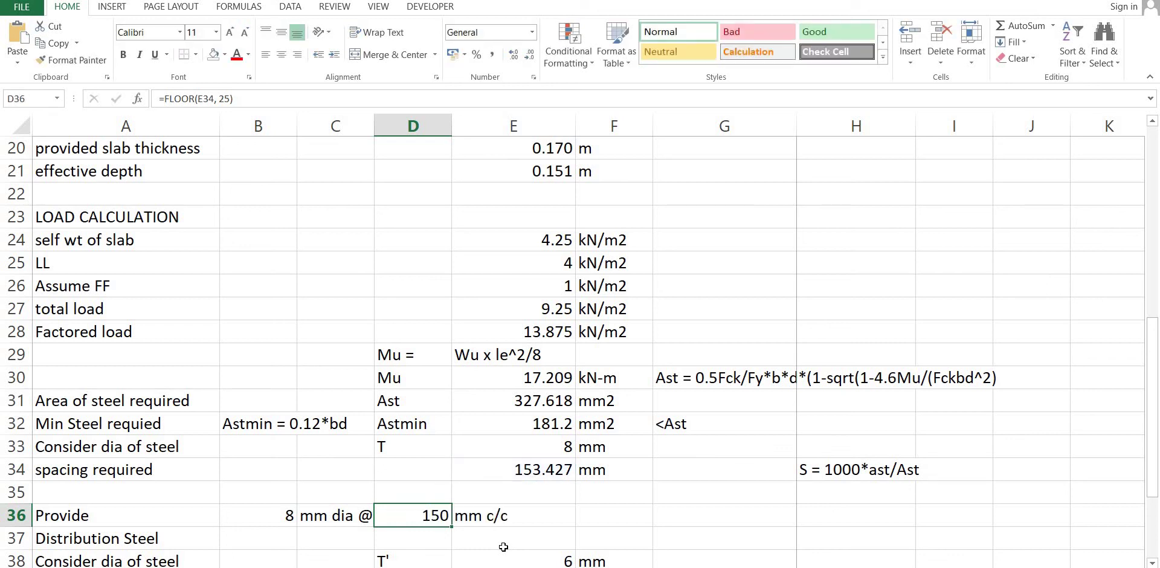
Step: Replace the formula in D36 with a provided main bar spacing of 125 mm c/c
text(12)
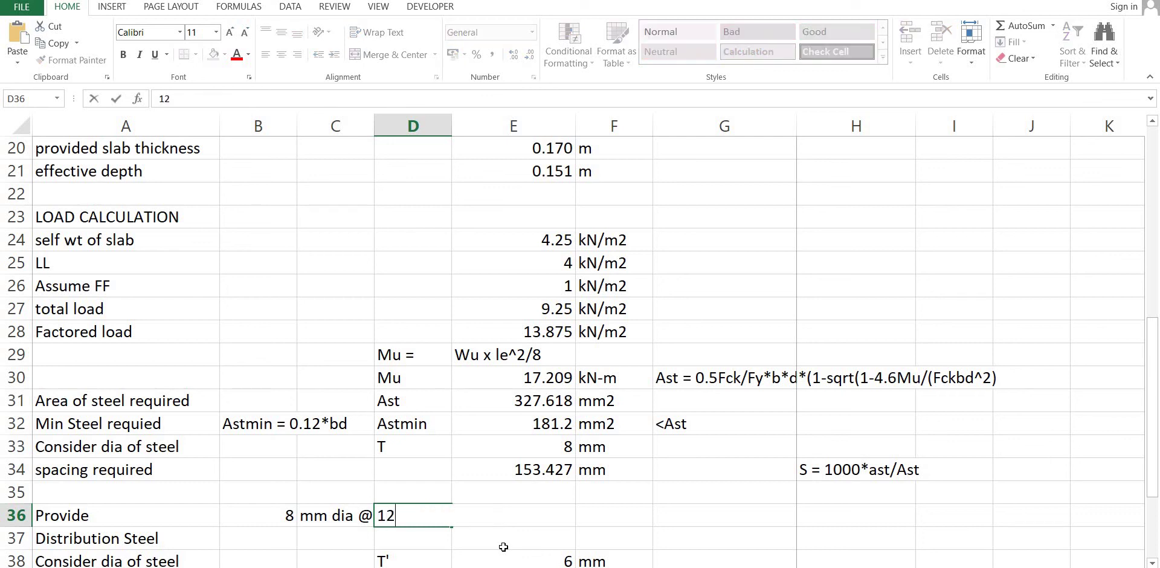
text(5)
key(Return)
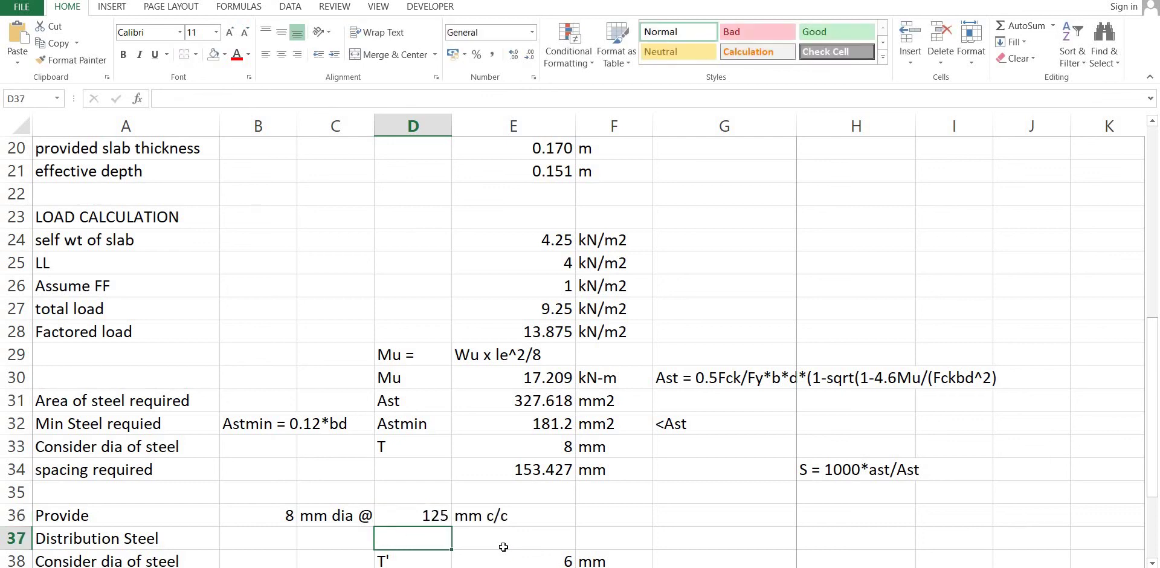
Step: Review the provided main bar spacing in D36 and the distribution steel rows down to the provided spacing in D40
key(Down)
key(Down)
key(Down)
key(Up)
key(Up)
key(Up)
key(Up)
key(Up)
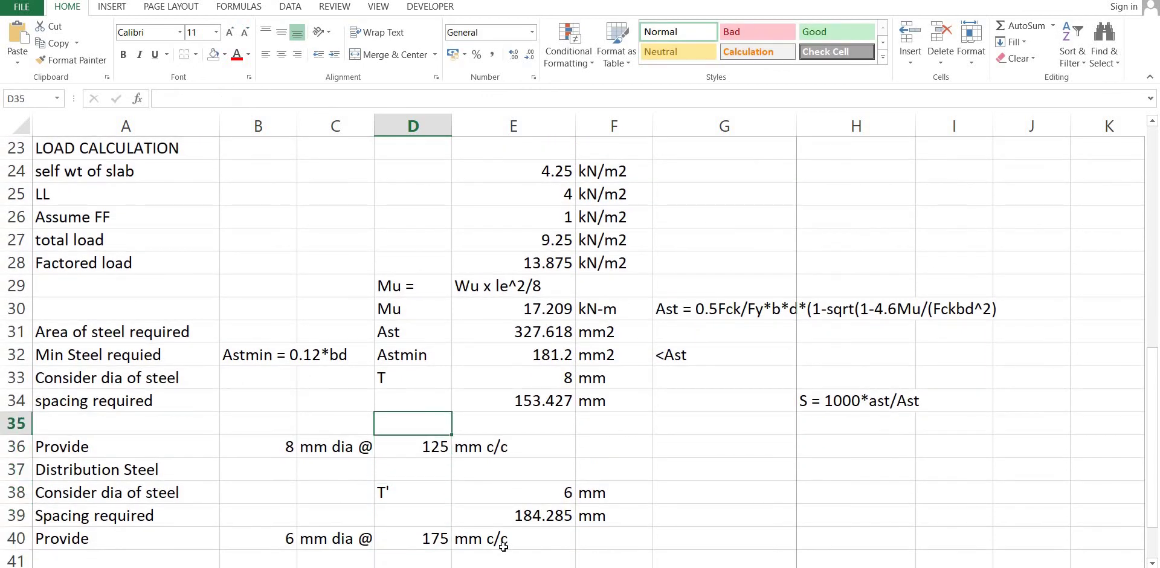
key(Down)
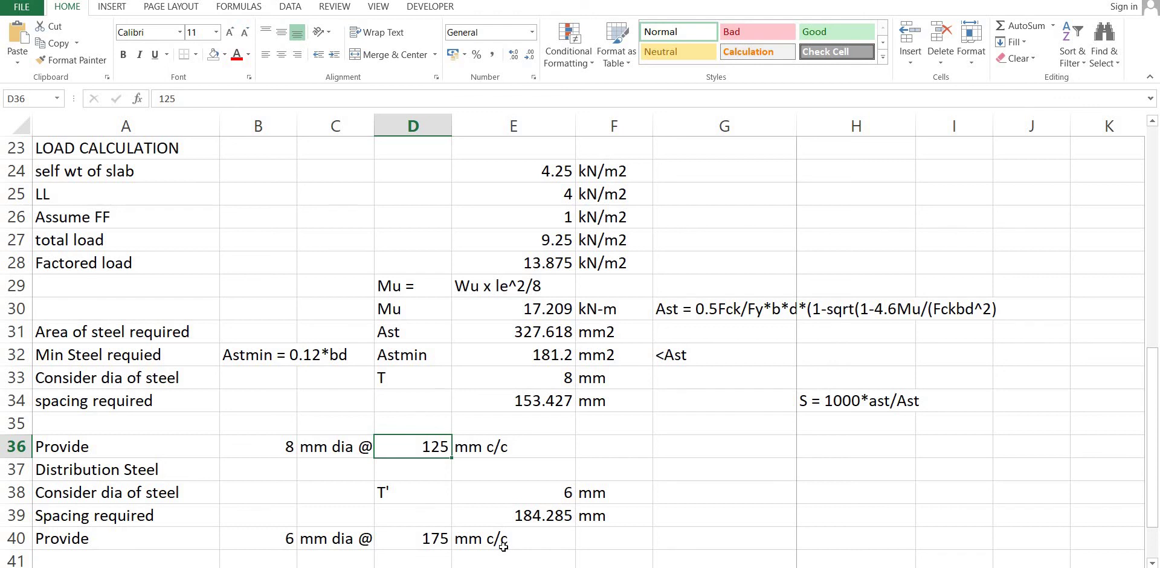
key(Down)
key(Down)
key(Down)
key(Down)
key(Down)
key(Up)
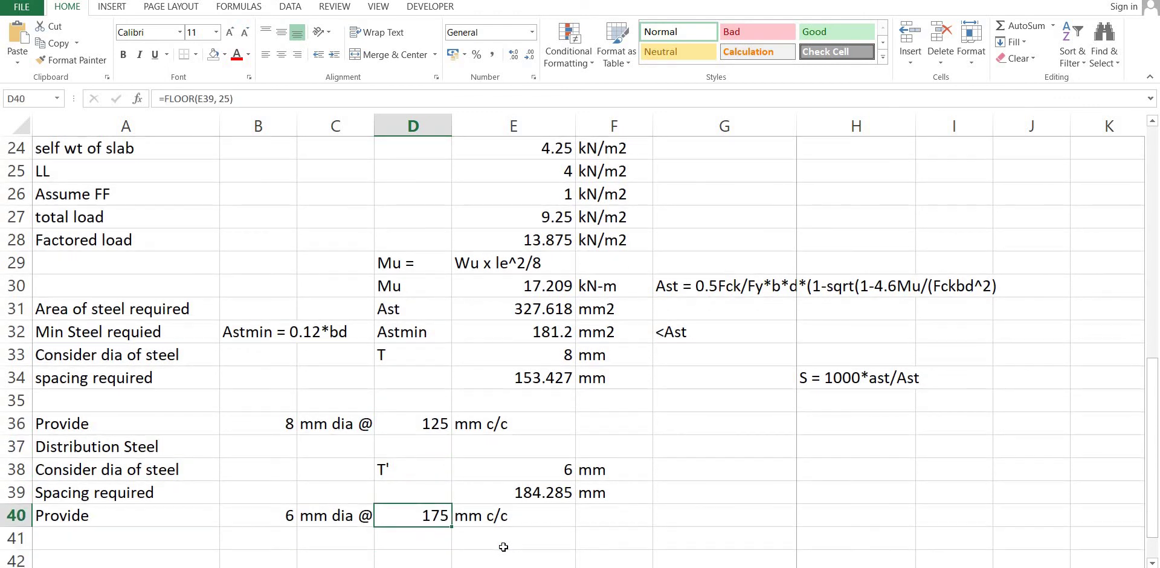
key(Down)
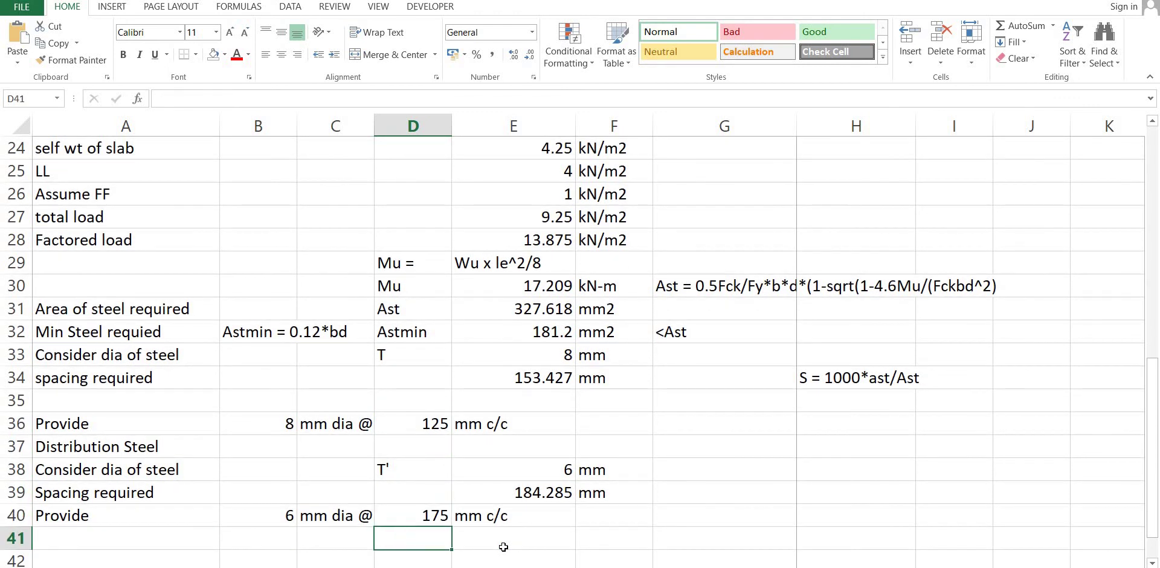
Step: Examine the distribution bar diameter in E38 and the spacing formula in E39
key(Up)
key(Up)
key(Up)
key(Up)
key(Down)
key(Right)
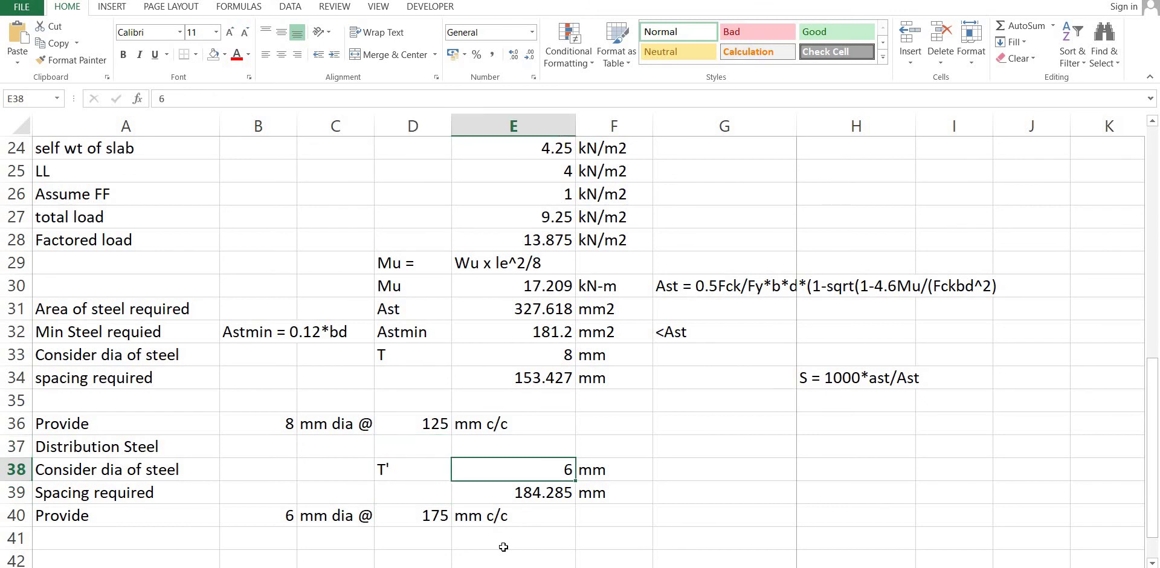
key(Down)
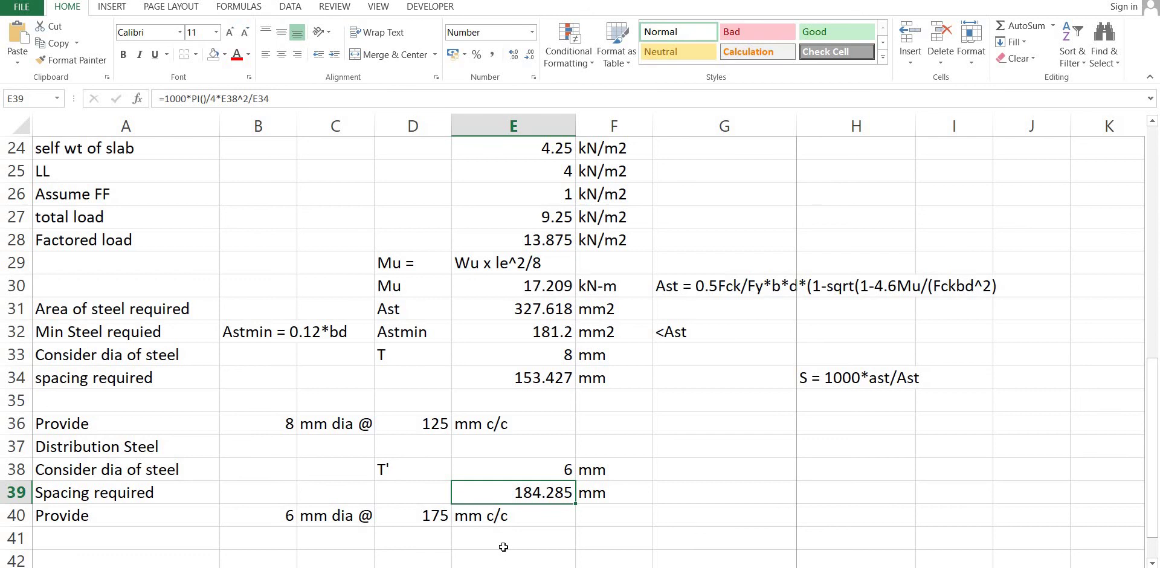
key(Down)
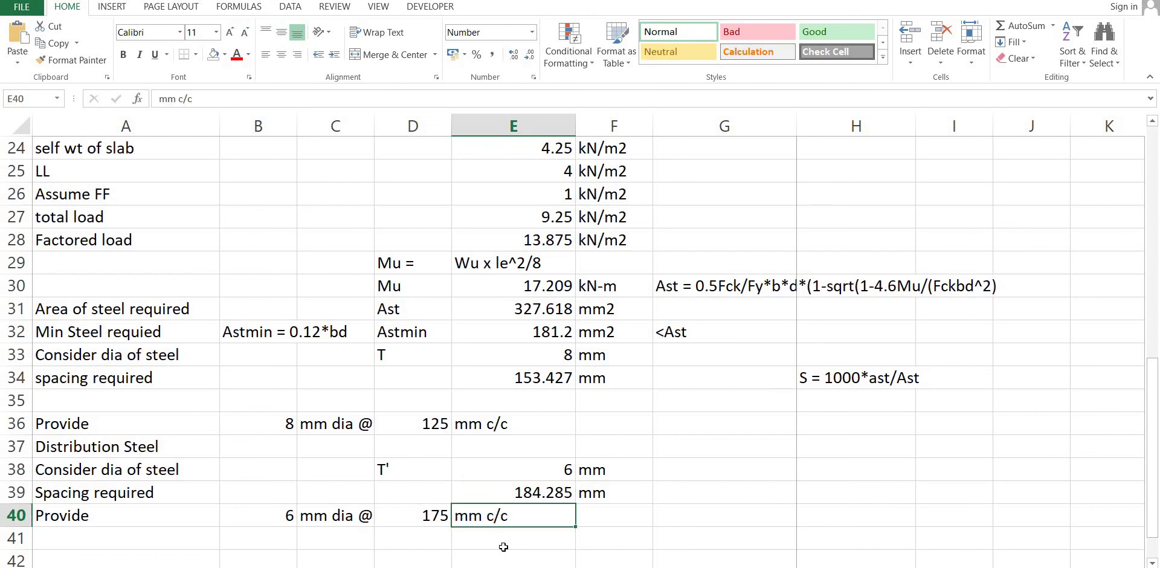
key(Up)
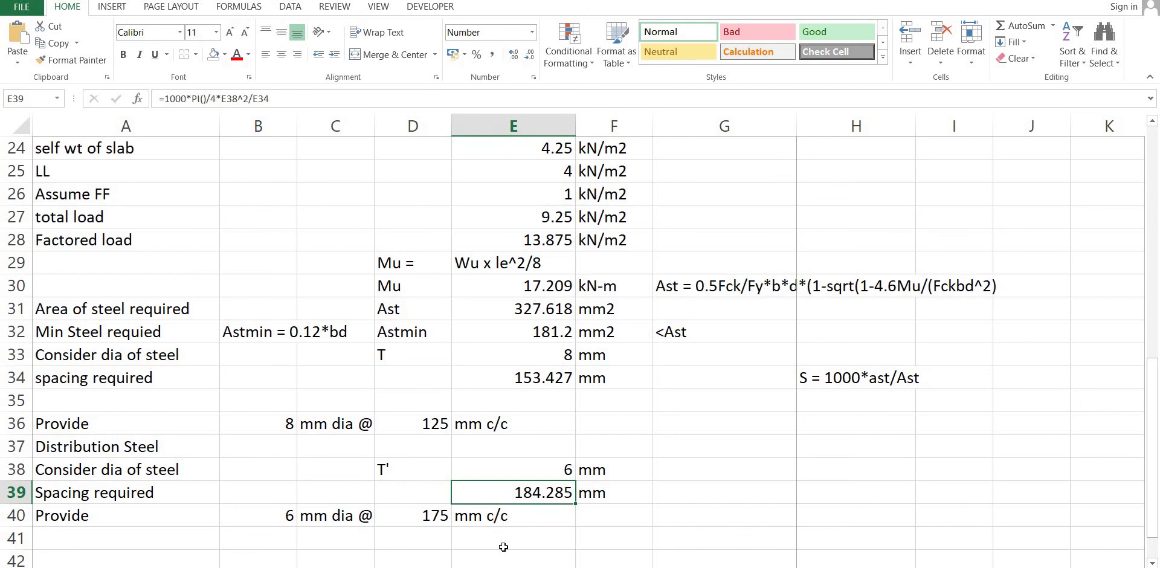
Step: Change the divisor of the distribution spacing formula in E39 to the minimum steel cell, giving =1000*PI()/4*E38^2/E32
key(Up)
key(Down)
key(F2)
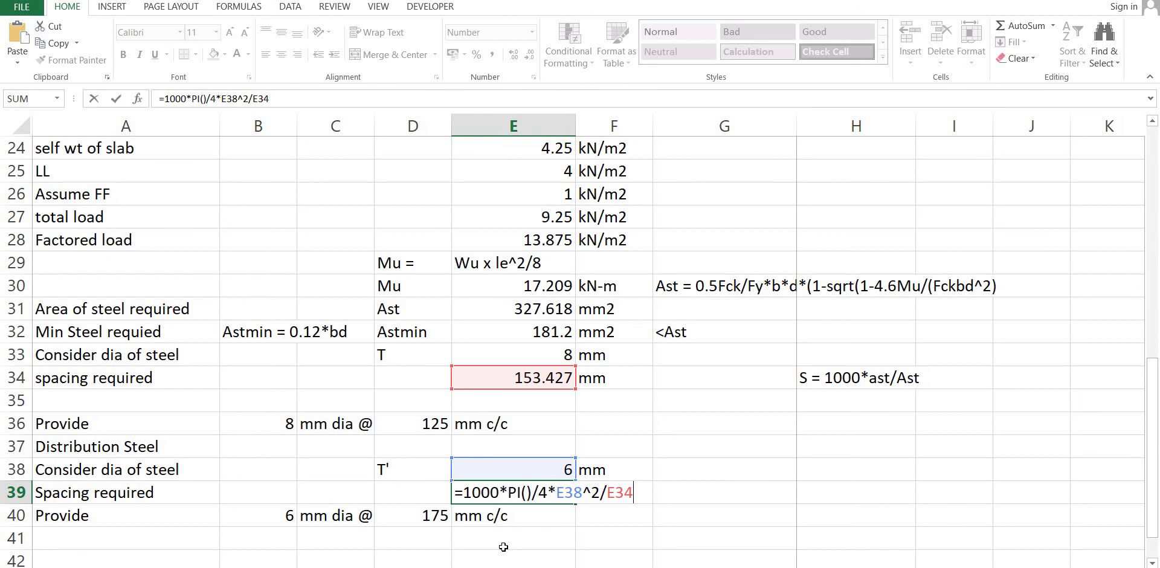
key(BackSpace)
key(BackSpace)
key(BackSpace)
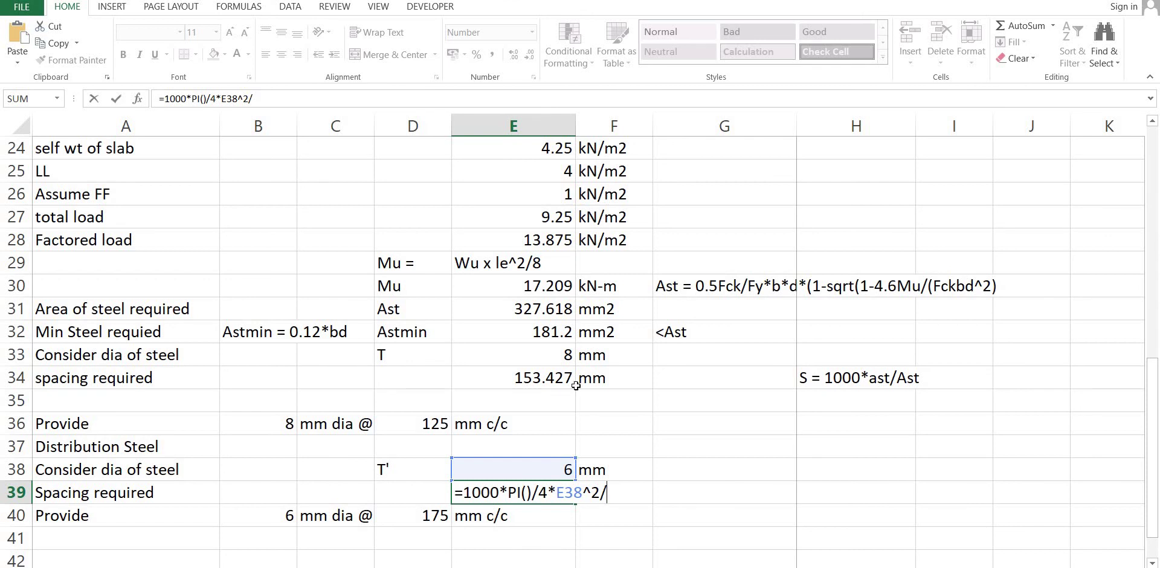
click(509, 334)
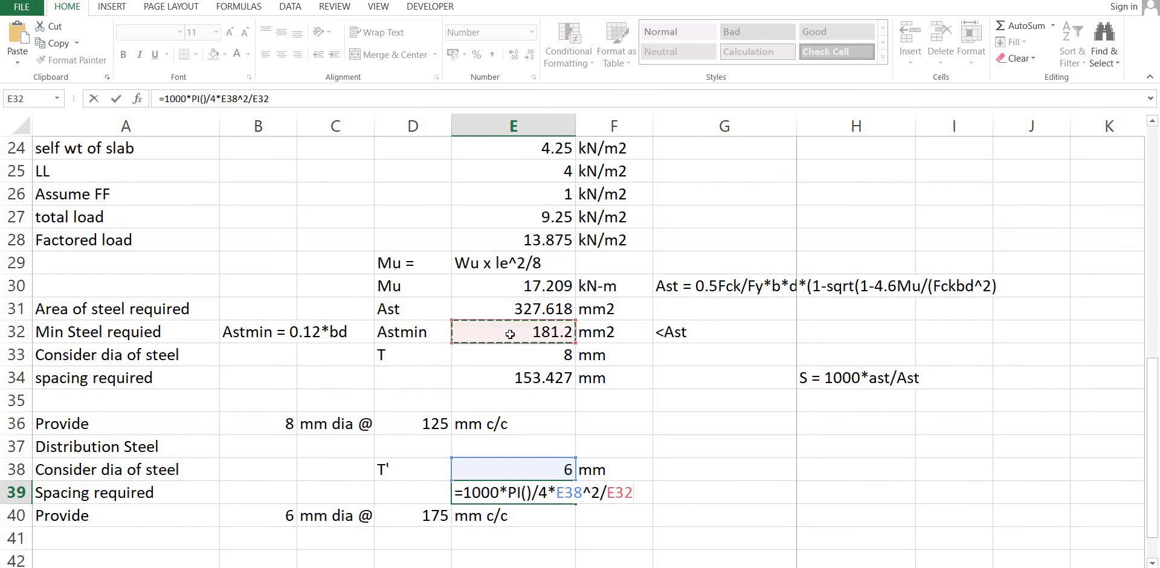
key(Return)
key(Up)
key(Down)
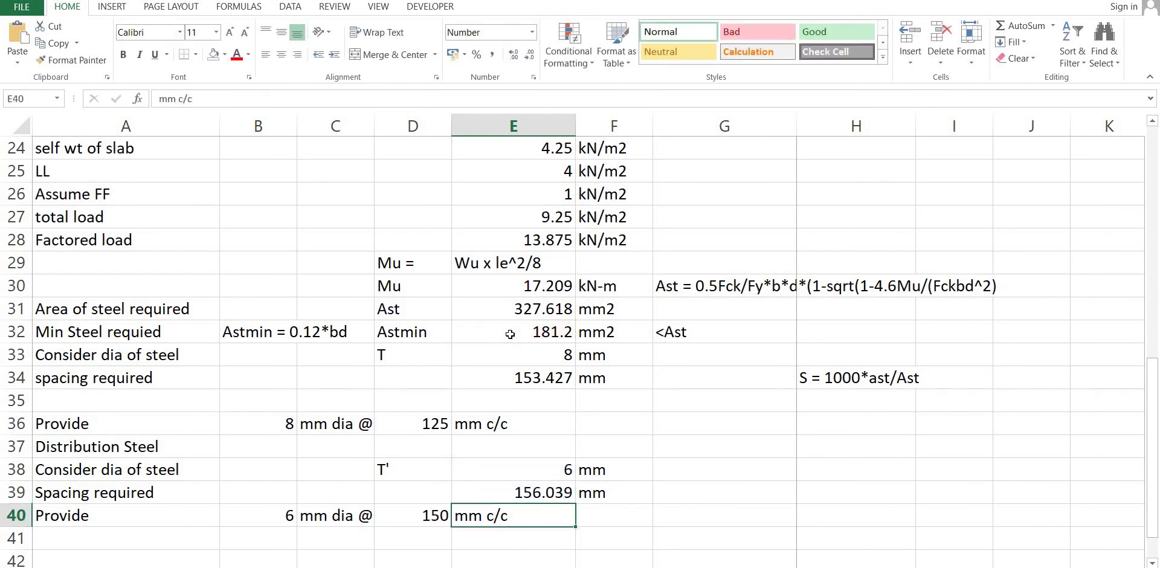
Step: Check the provided distribution bar spacing in D40 and its FLOOR formula
key(Up)
key(Down)
key(Left)
key(Down)
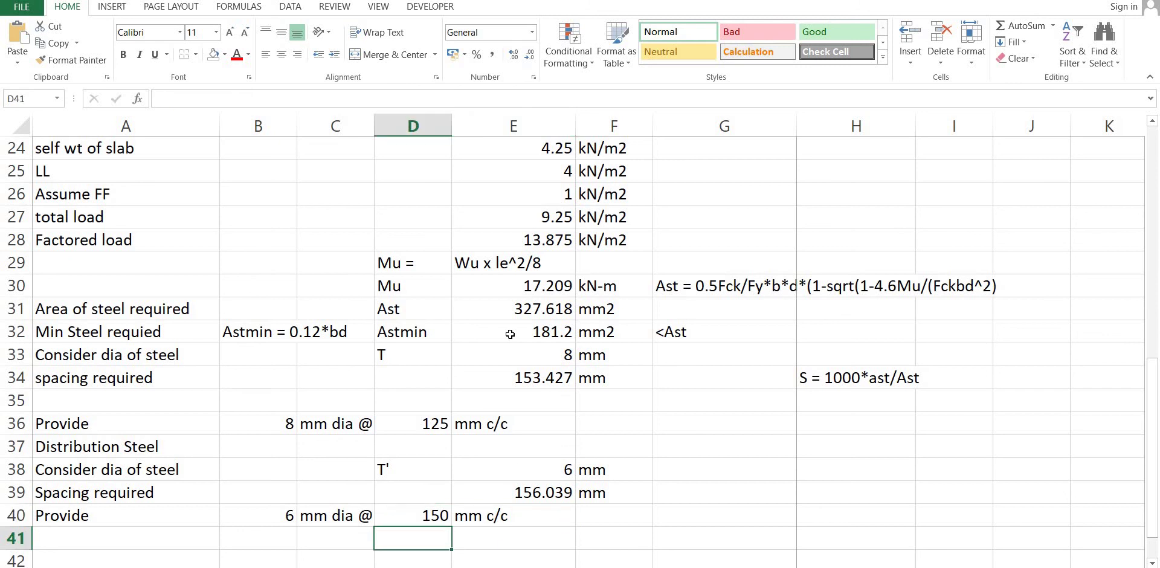
key(Up)
key(Down)
key(Down)
key(Up)
key(Down)
key(Up)
key(Up)
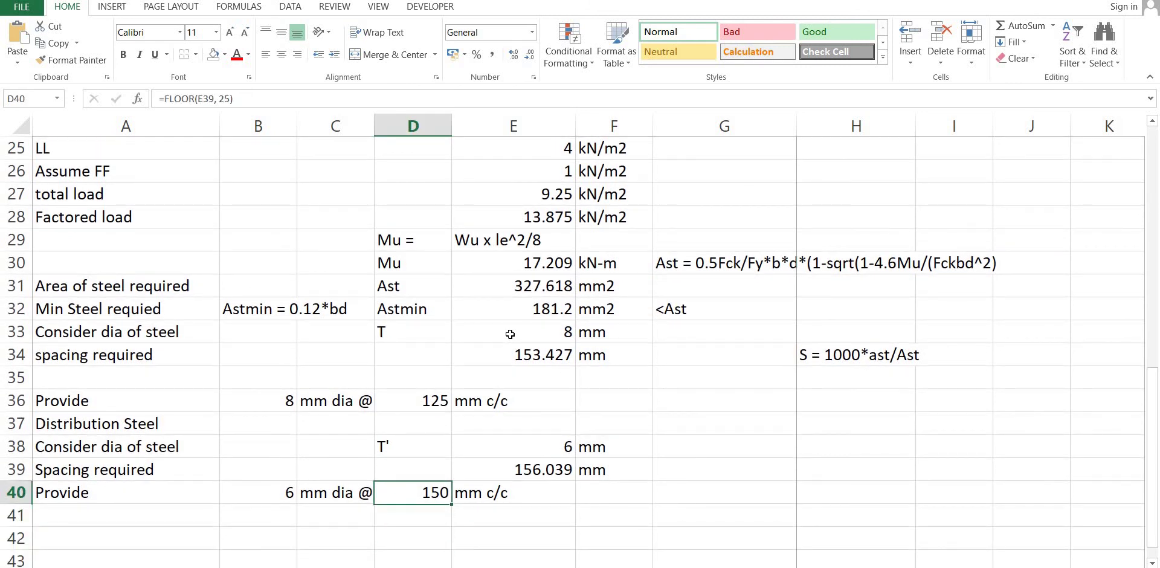
key(Down)
key(Left)
key(Right)
key(Right)
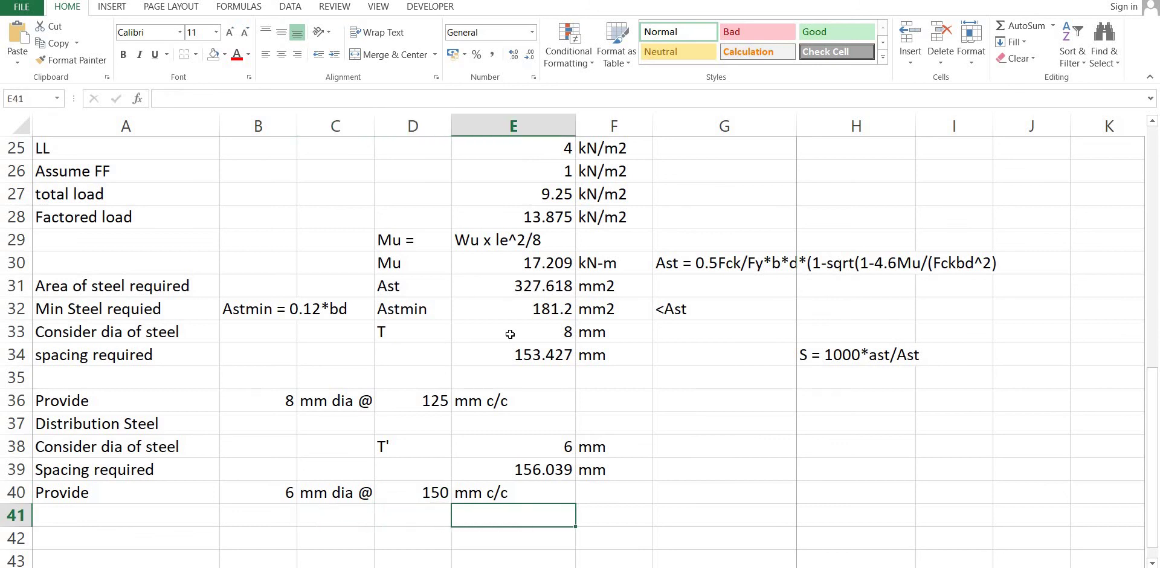
key(Right)
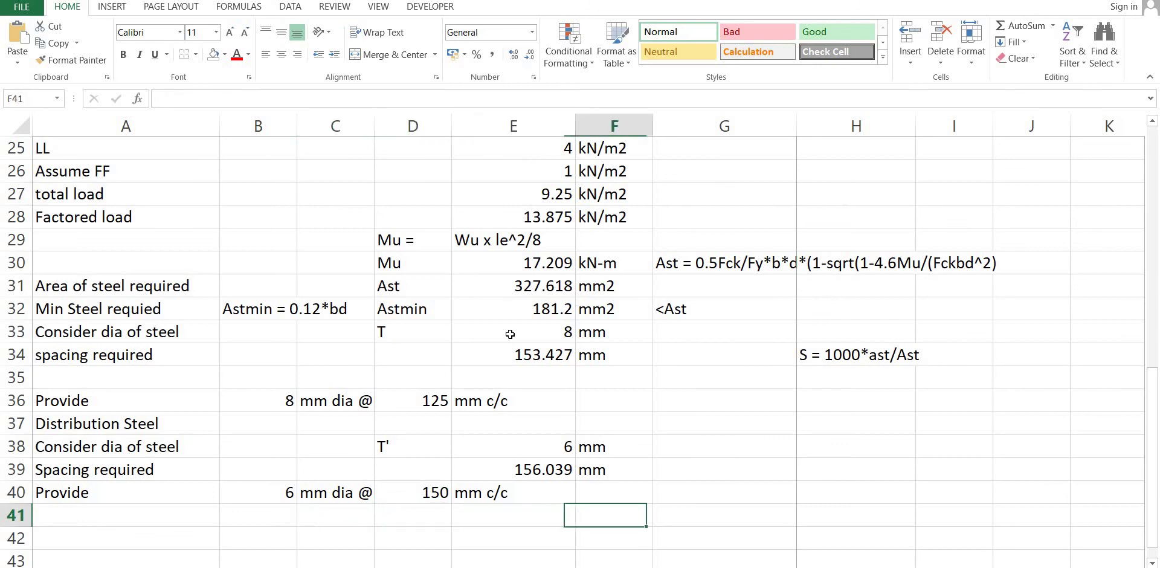
key(Up)
key(Left)
key(Left)
key(Left)
key(Right)
key(Up)
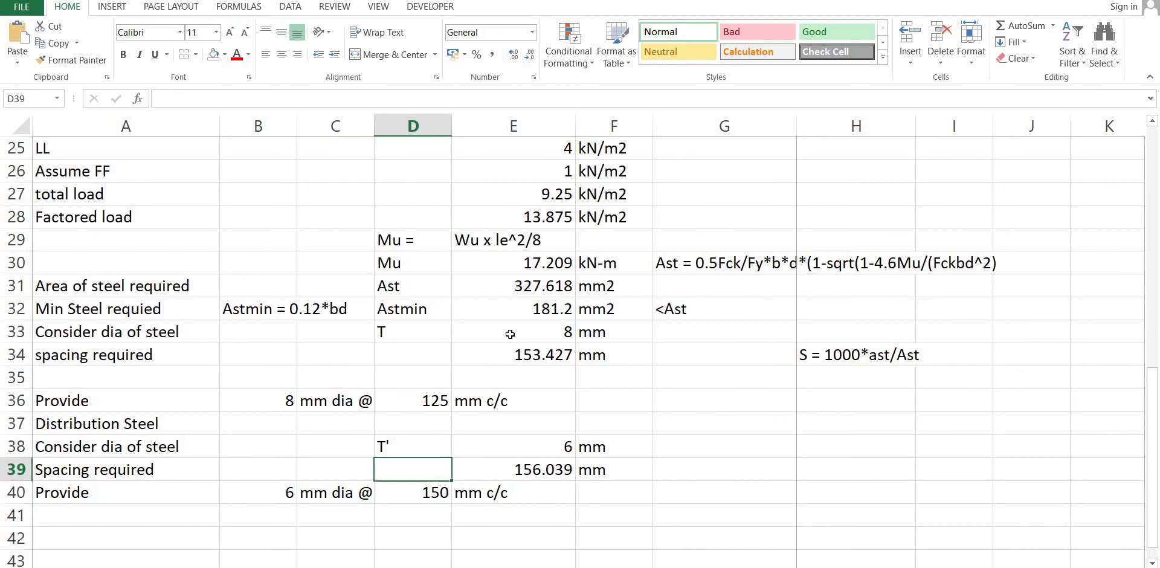
Step: Replace the provided main bar spacing in D36 with the formula =FLOOR(E34,25)
key(Up)
key(Up)
key(Up)
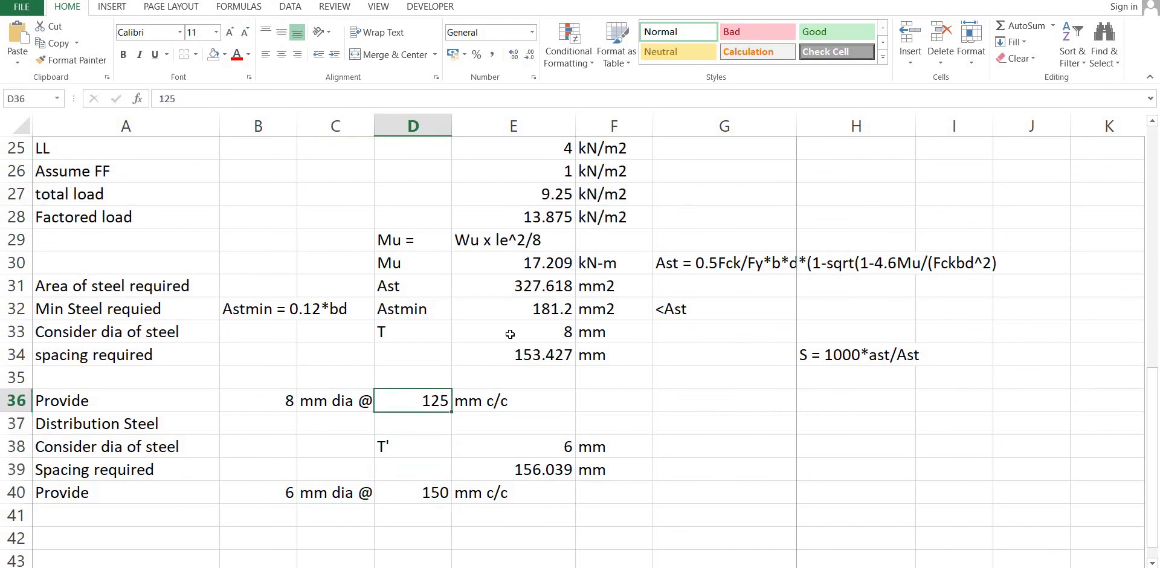
text(=Floor)
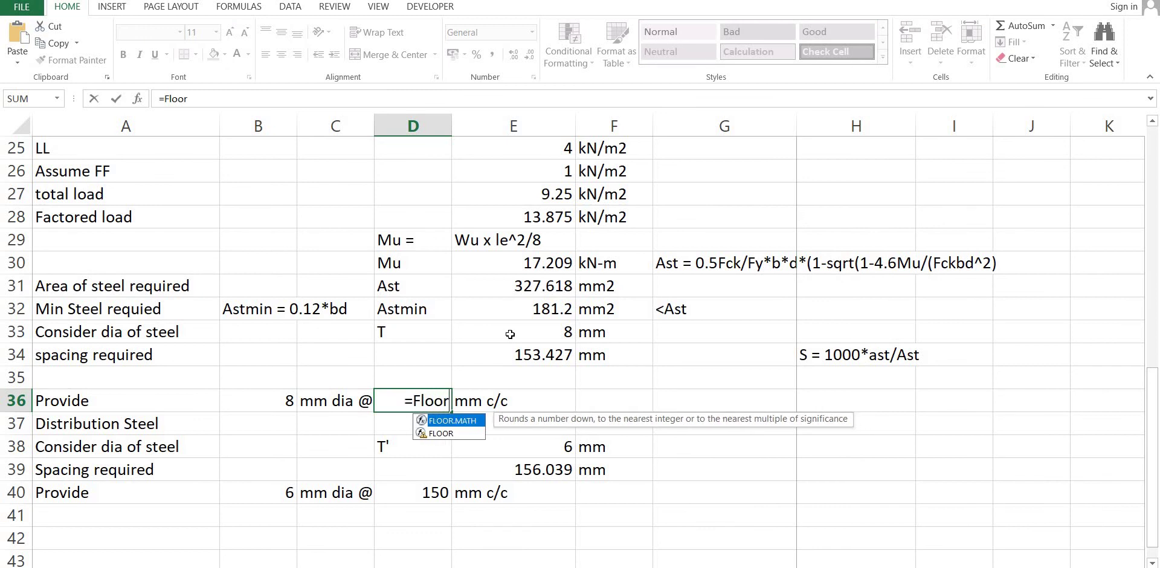
key(Up)
key(Up)
key(Right)
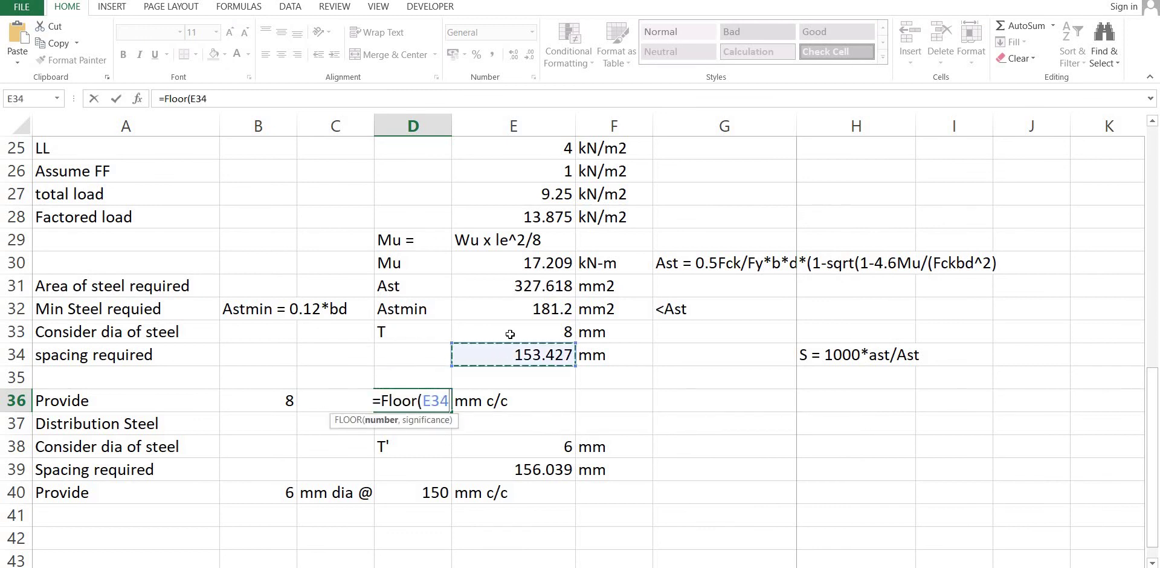
text(,25)
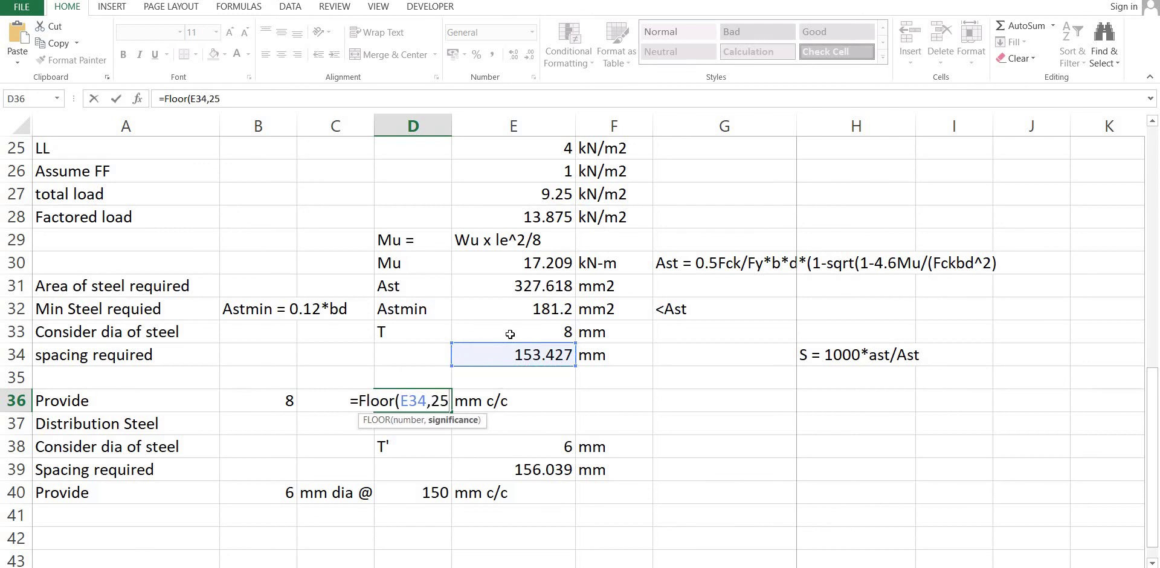
text())
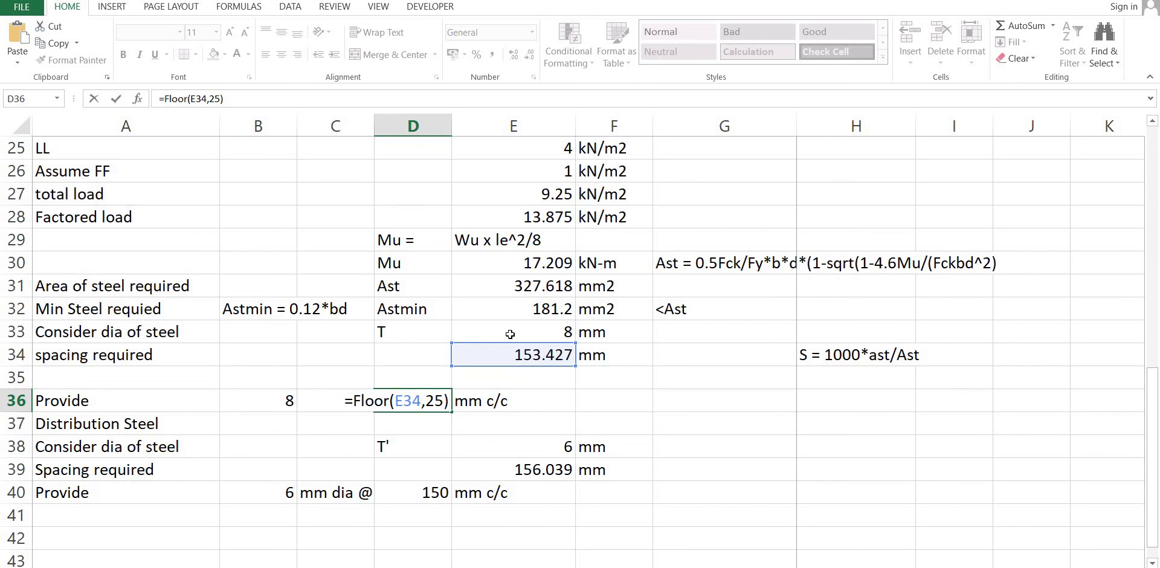
key(Return)
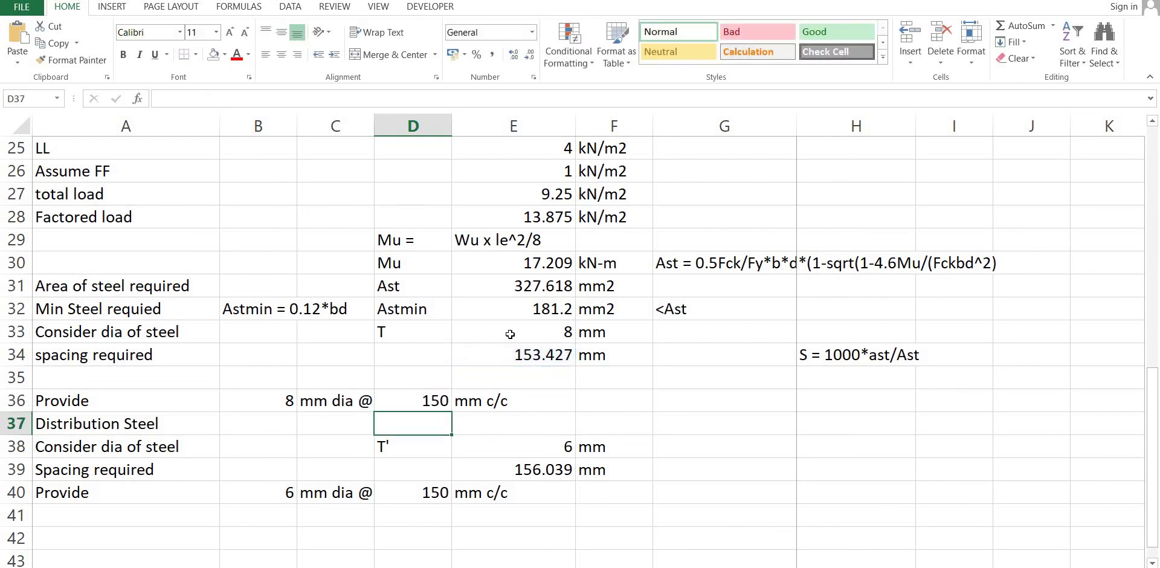
Step: Check the FLOOR formula in D36 against the required main bar spacing in E34
key(Down)
key(Up)
key(Up)
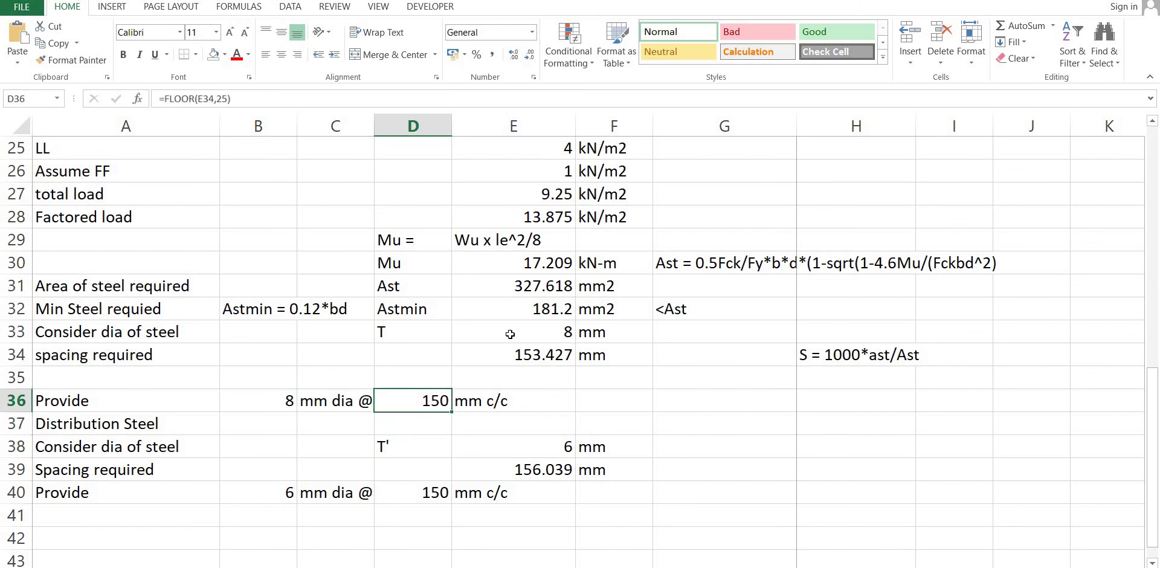
key(Right)
key(Up)
key(Up)
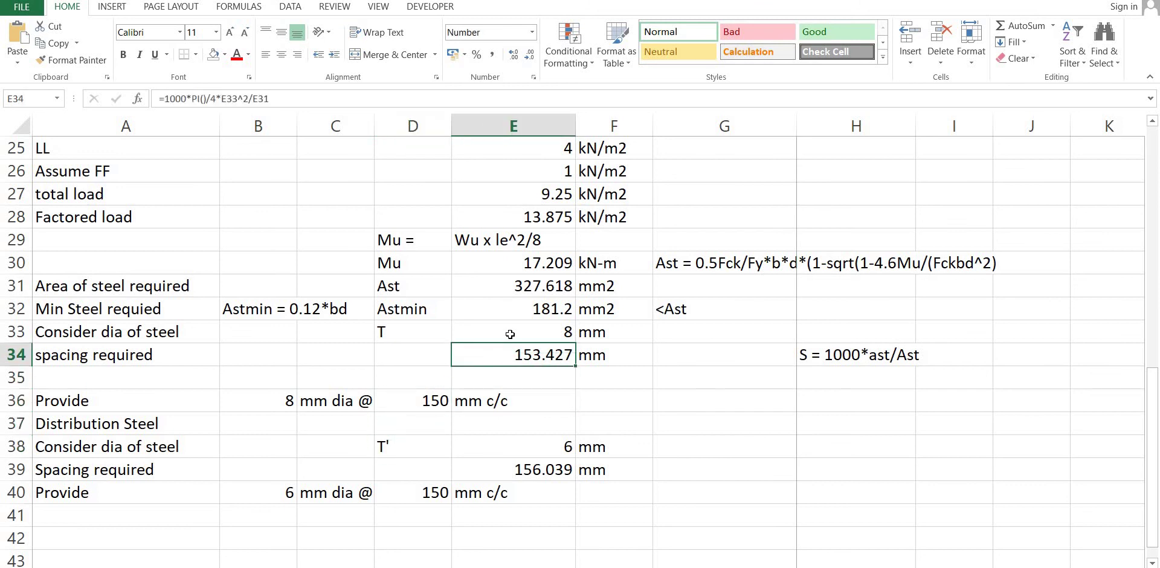
key(Down)
key(Left)
key(Down)
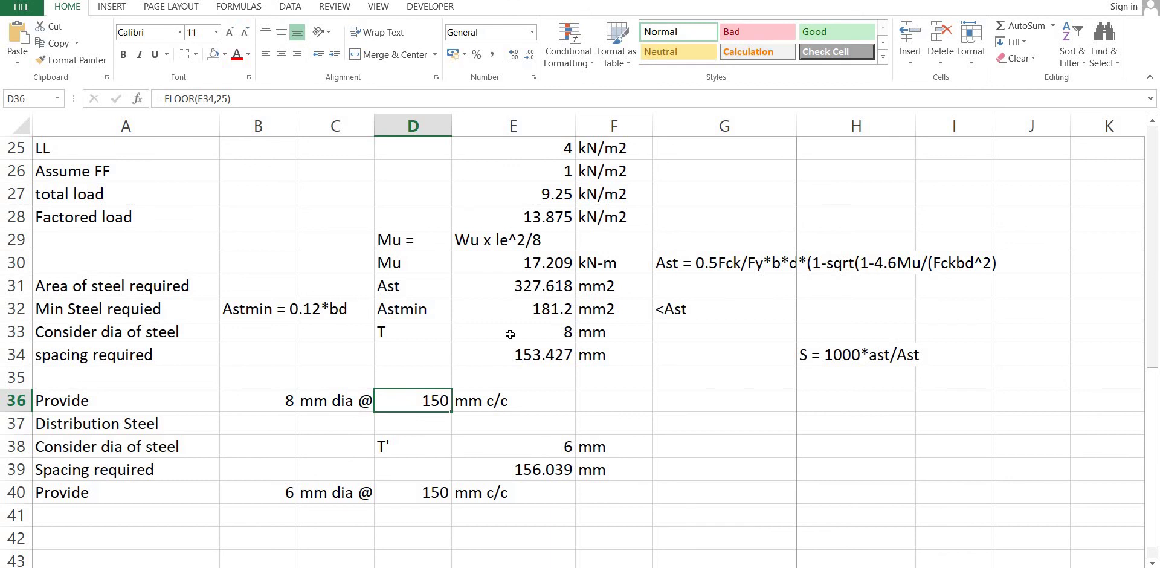
Step: Review the distribution steel rows down to the FLOOR formula for the provided spacing in D40
key(Down)
key(Up)
key(Down)
key(Down)
key(Down)
key(Down)
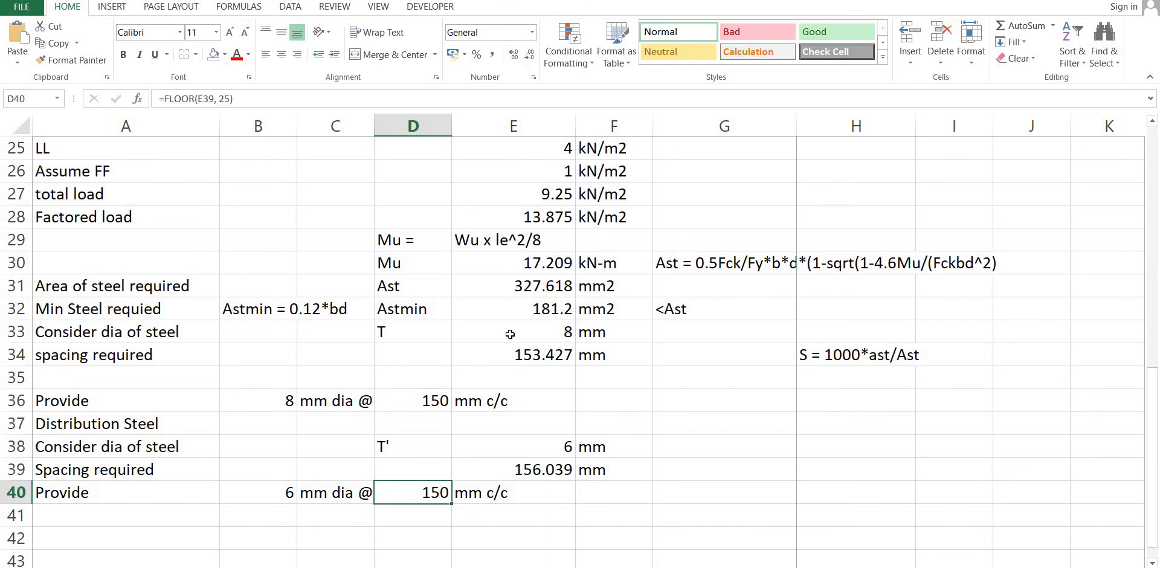
key(Down)
key(Up)
key(Down)
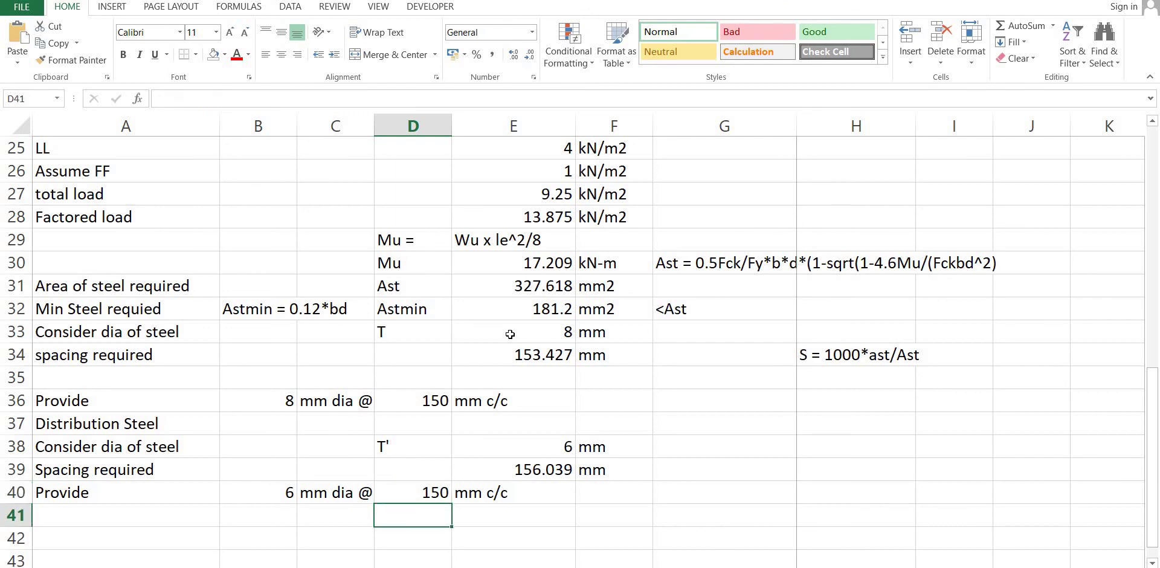
key(Up)
key(Up)
key(Up)
key(Up)
key(Up)
key(Up)
key(Up)
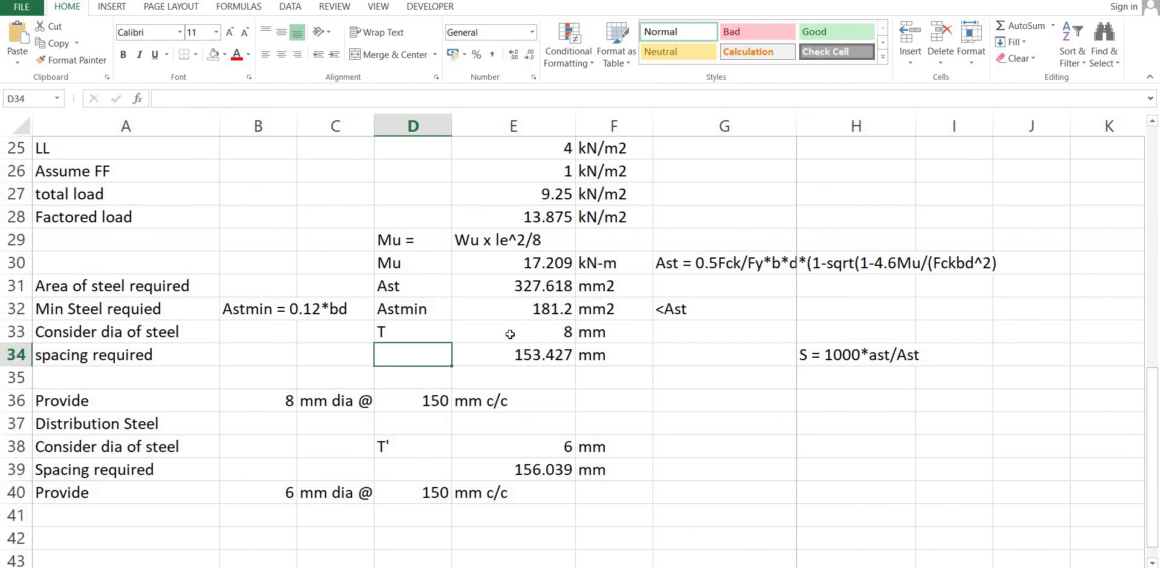
Step: Set the long span in E2 to 6 m and the short span in E3 to 2 m
key(ctrl+Home)
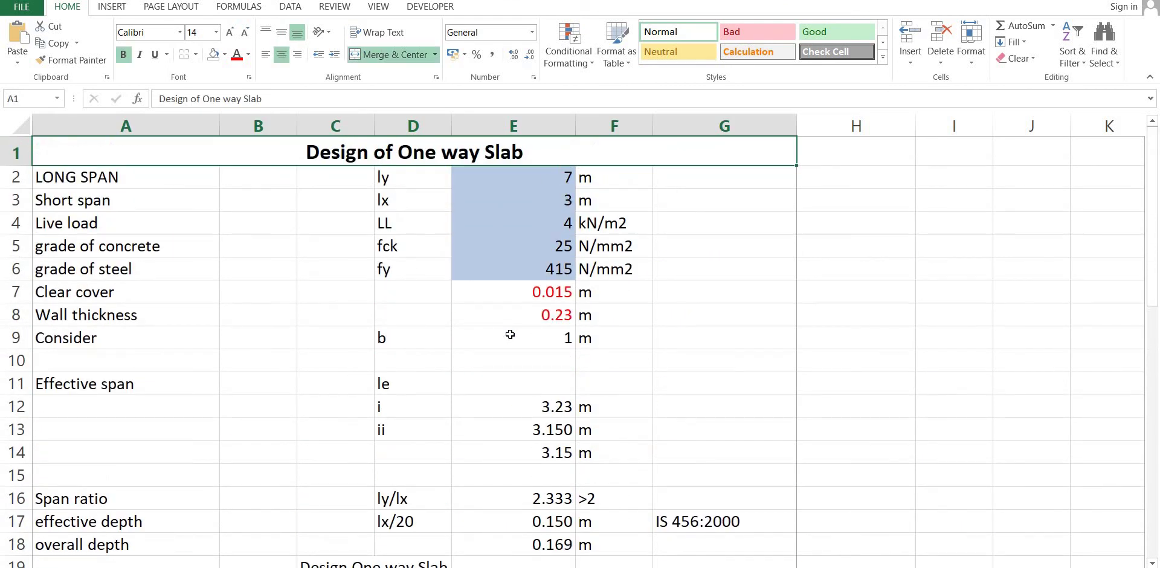
key(Right)
key(Left)
key(Down)
key(Left)
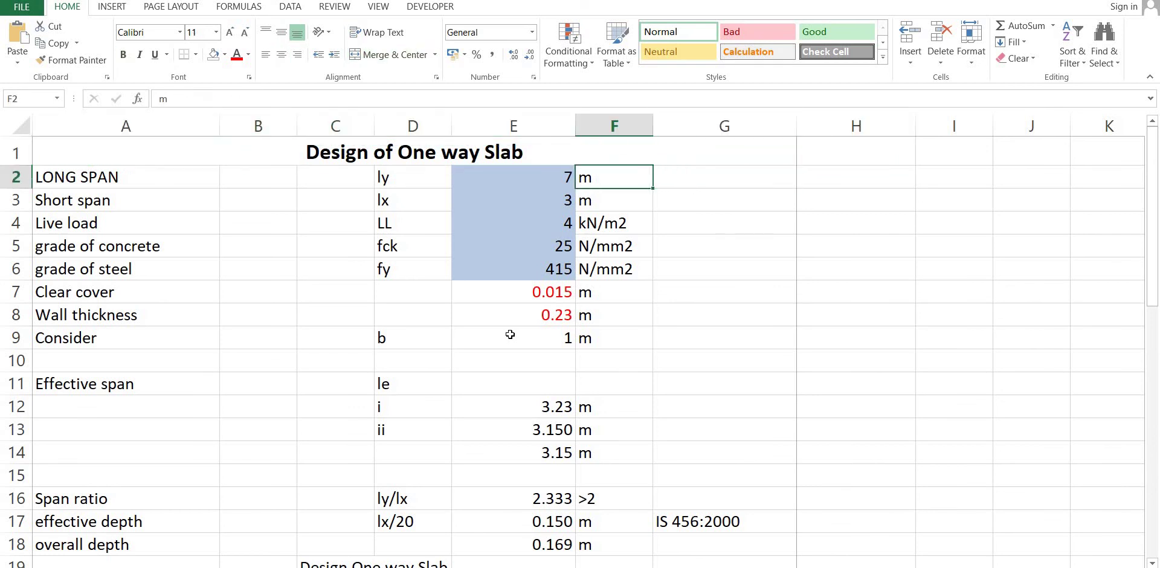
key(Left)
text(6)
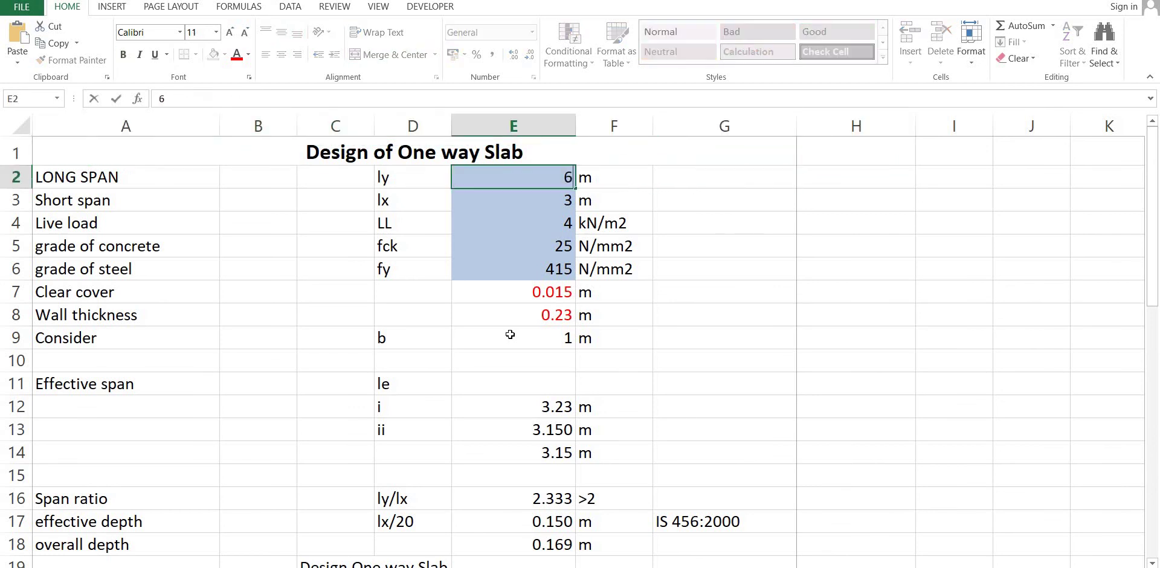
key(Return)
text(2)
key(Return)
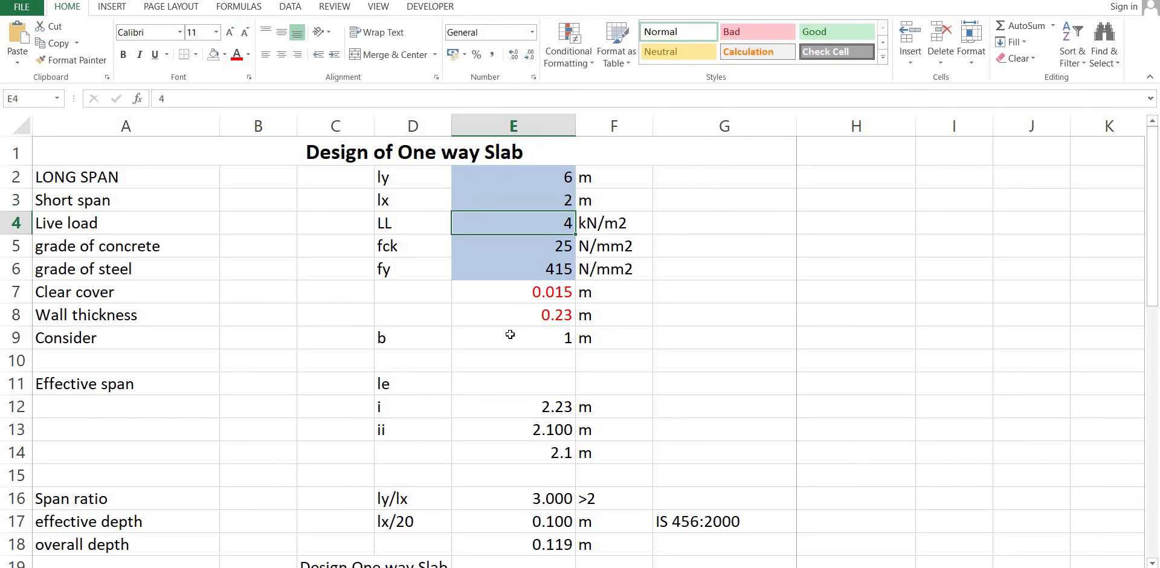
Step: Review the recalculated effective span, span ratio and depth rows down to the provided slab thickness in E20
key(Return)
key(Return)
key(Return)
key(Return)
key(Return)
key(Return)
key(Return)
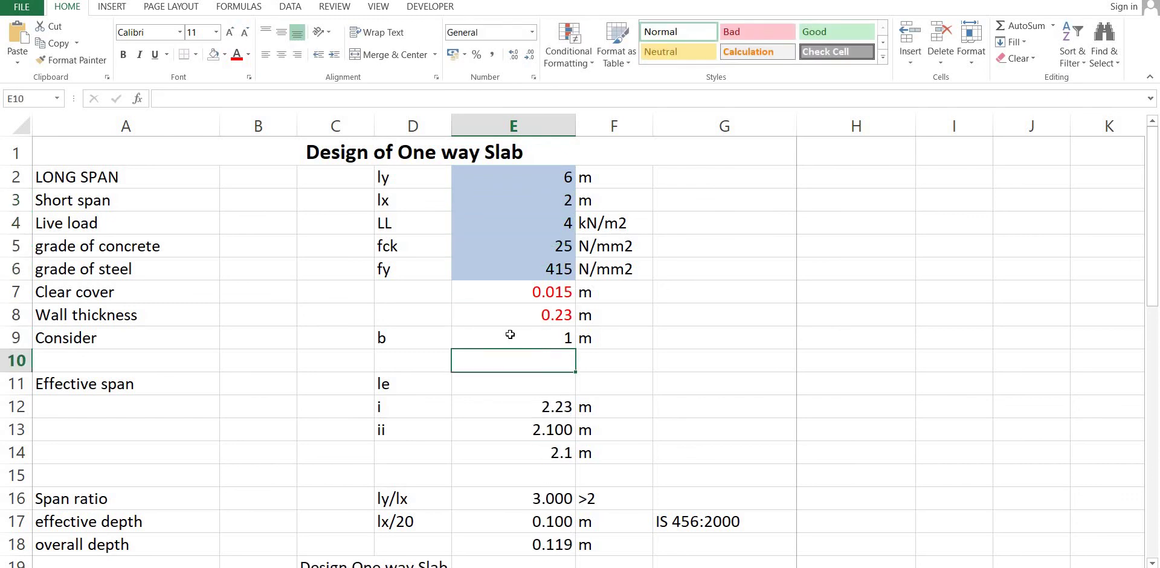
key(Return)
key(Return)
key(Return)
key(Return)
key(Return)
key(Return)
key(Return)
key(Return)
key(Return)
key(Return)
key(Return)
key(Return)
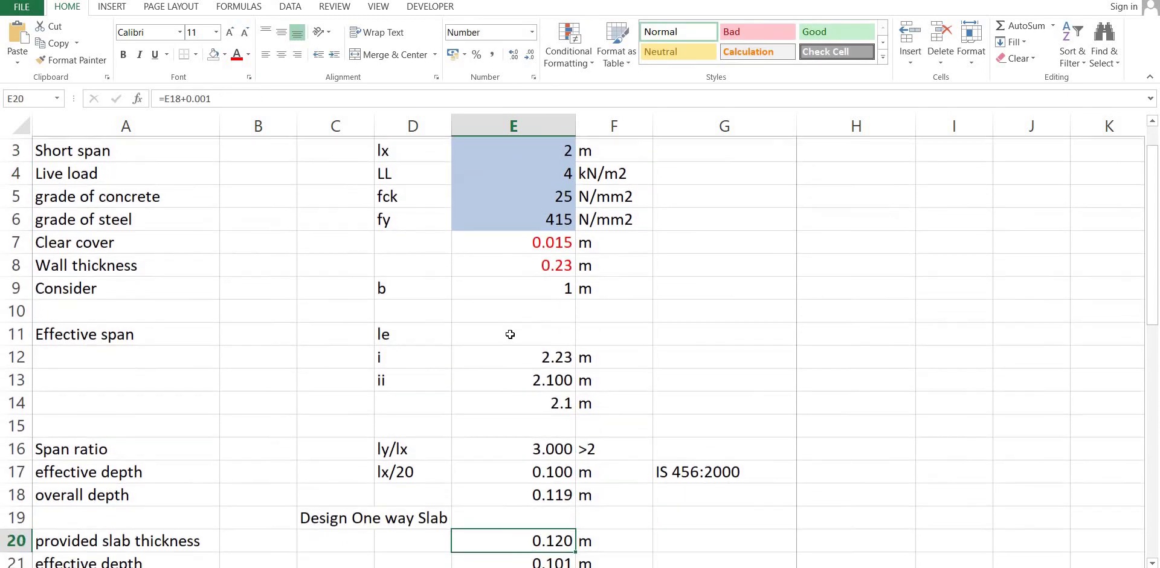
Step: Examine the recalculated load rows from the slab self weight to the factored load, along with the required steel area
key(Return)
key(Return)
key(Return)
key(Return)
key(Return)
key(Return)
key(Return)
key(Return)
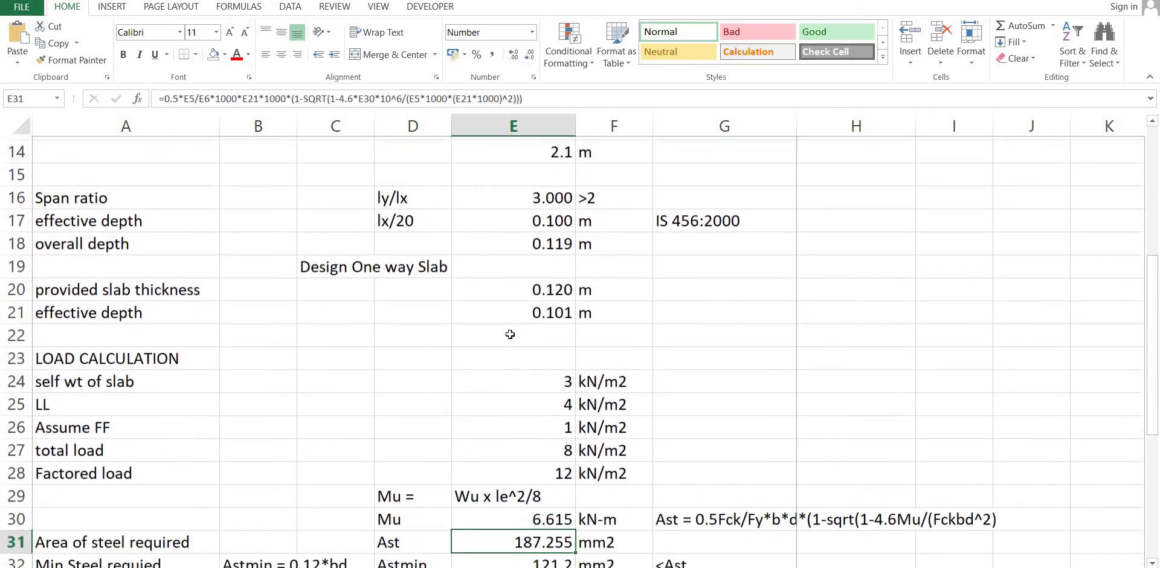
key(Up)
key(Up)
key(Up)
key(Up)
key(Up)
key(Up)
key(Up)
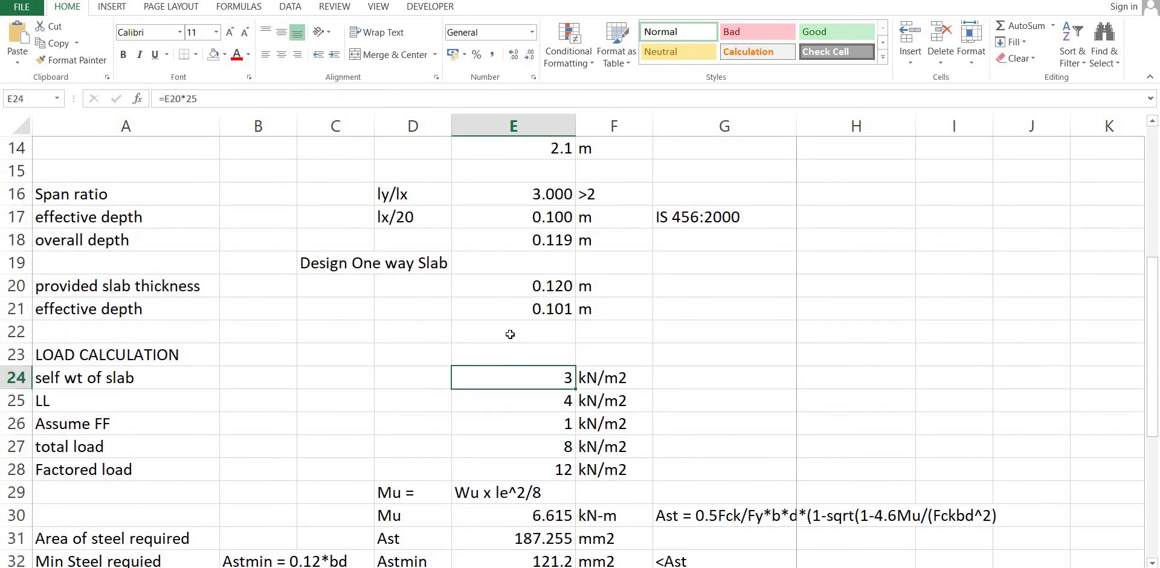
key(Down)
key(Down)
key(Down)
key(Down)
key(Down)
key(Up)
key(Up)
key(Up)
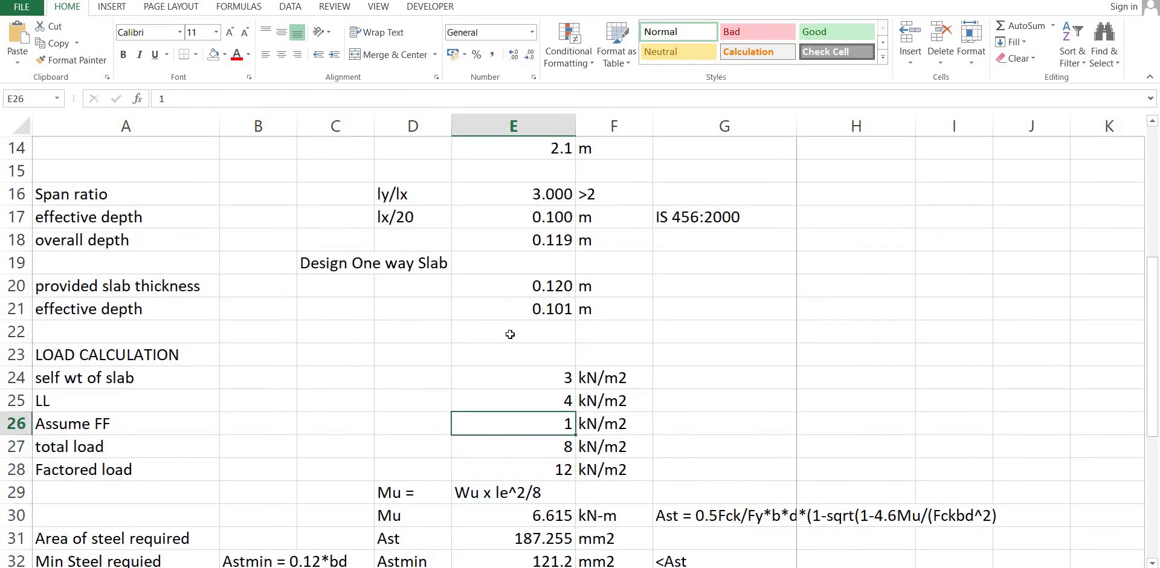
Step: Review the results from the assumed floor finish down to the provided main bar spacing and back to the slab self weight
key(Down)
key(Down)
key(Down)
key(Down)
key(Down)
key(Down)
key(Down)
key(Down)
key(Down)
key(Down)
key(Down)
key(Down)
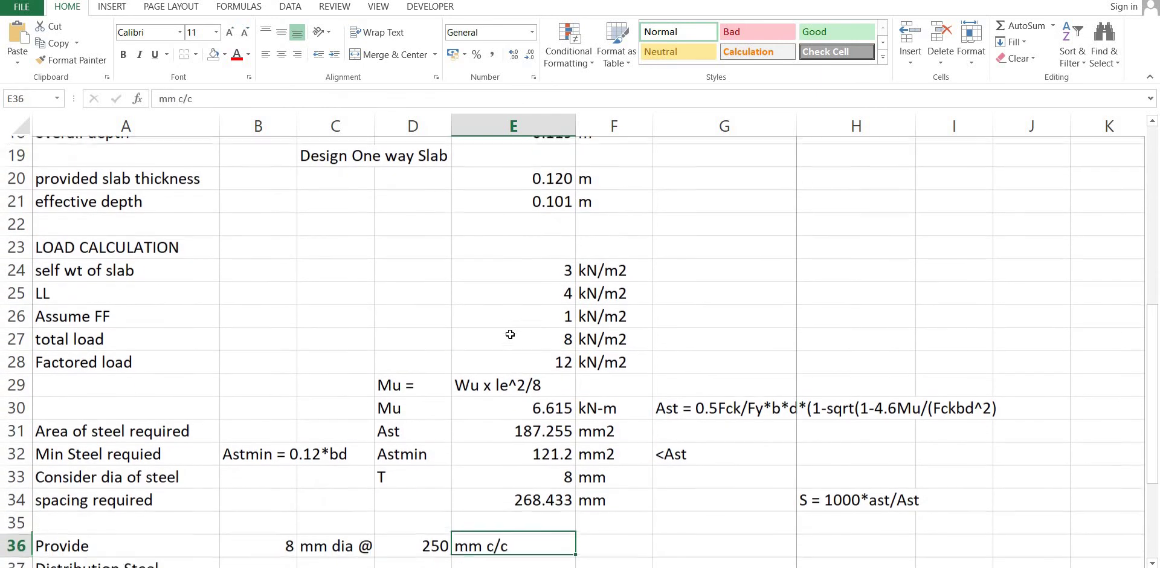
key(Up)
key(Up)
key(Up)
key(Up)
key(Up)
key(Up)
key(Up)
key(Up)
key(Up)
key(Up)
key(Up)
key(Up)
key(Up)
key(Up)
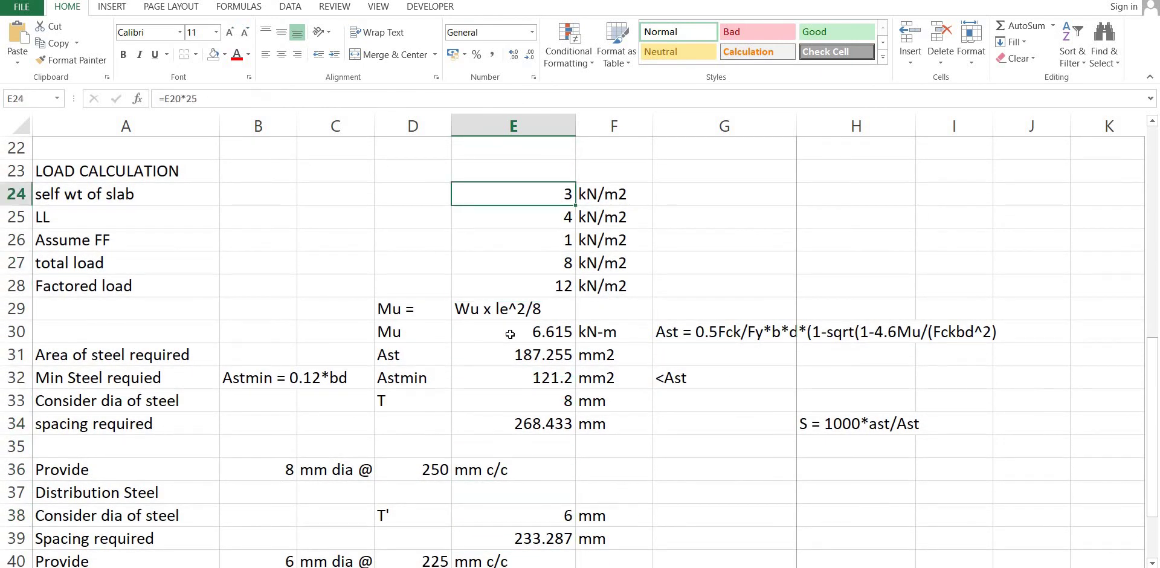
Step: Examine the bending moment, required and minimum steel, and bar diameters down to the distribution bar diameter in E38
key(Down)
key(Down)
key(Down)
key(Down)
key(Down)
key(Down)
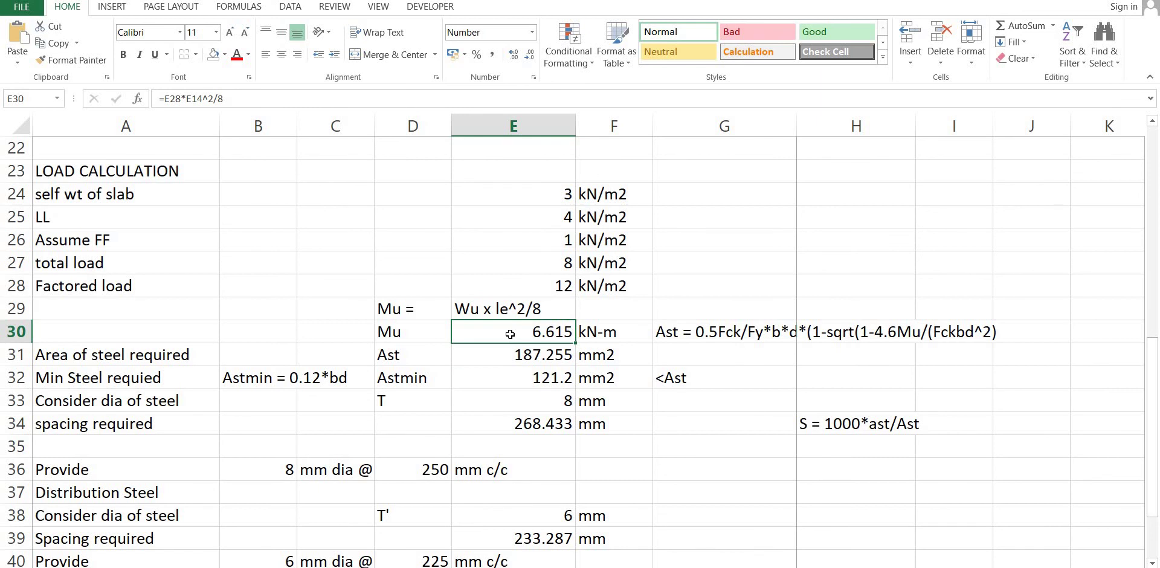
key(Down)
key(Down)
key(Up)
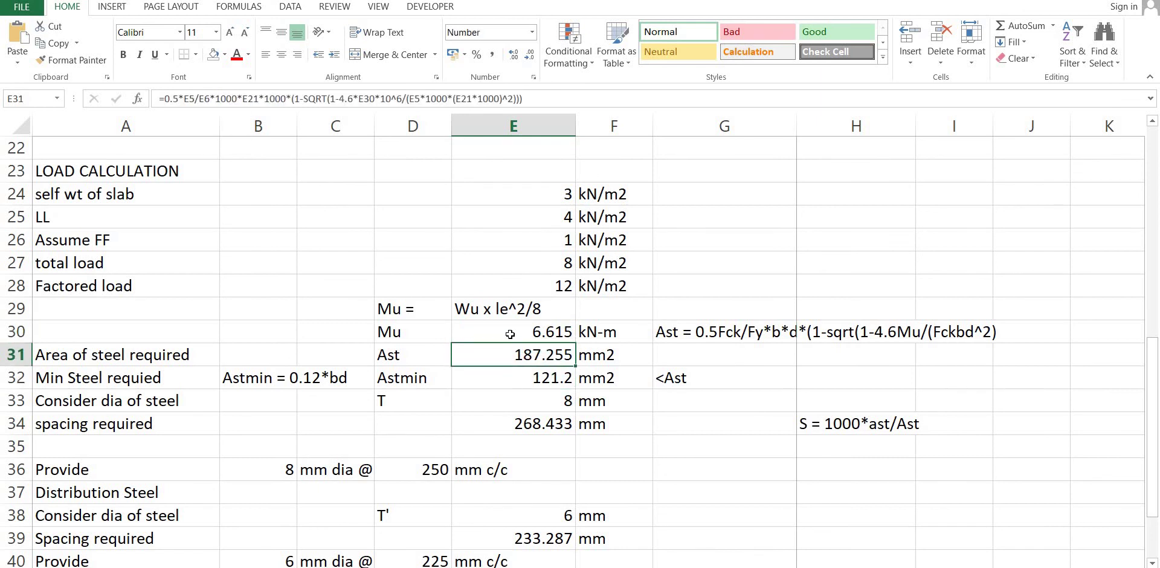
key(Down)
key(Down)
key(Down)
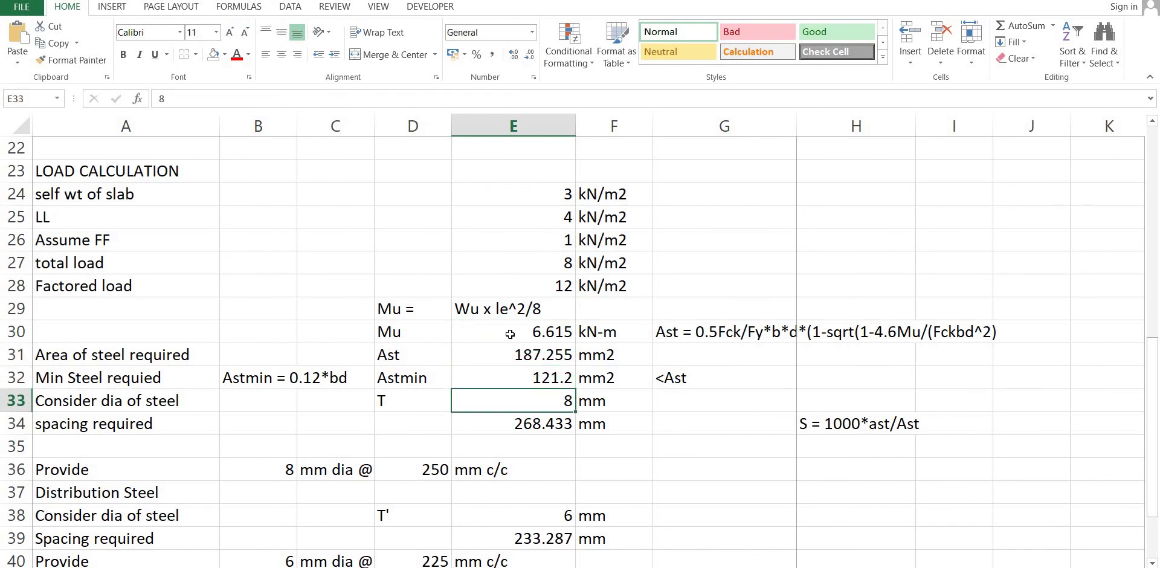
key(Down)
key(Down)
key(Down)
key(Down)
key(Down)
key(Up)
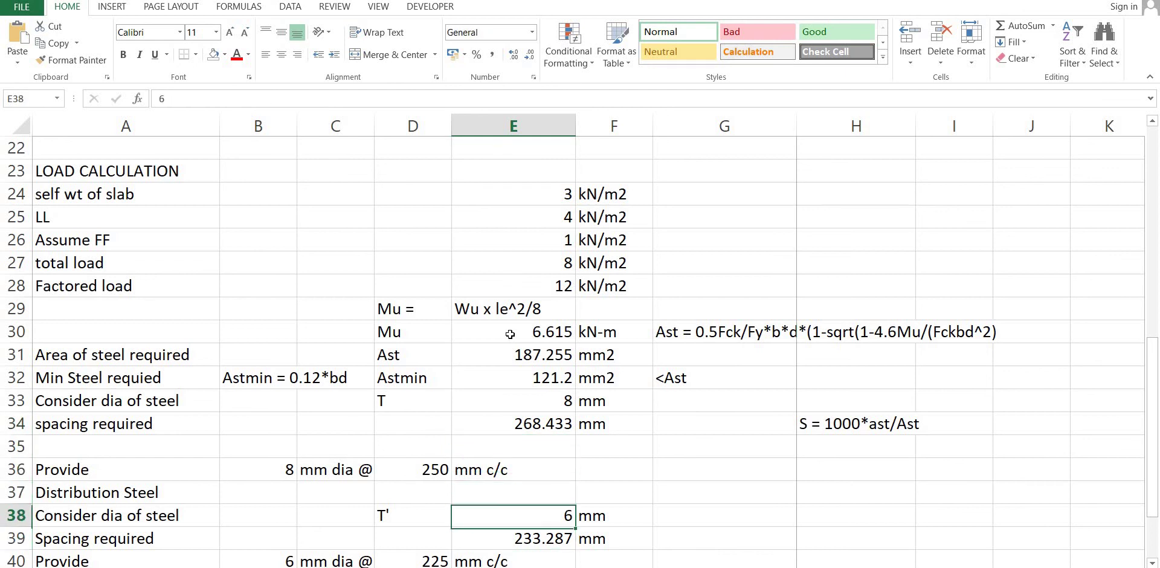
Step: Compare the required main bar spacing in E34 with the provided spacing in row 36
key(Up)
key(Up)
key(Up)
key(Down)
key(Up)
key(Up)
key(Left)
key(Down)
key(Down)
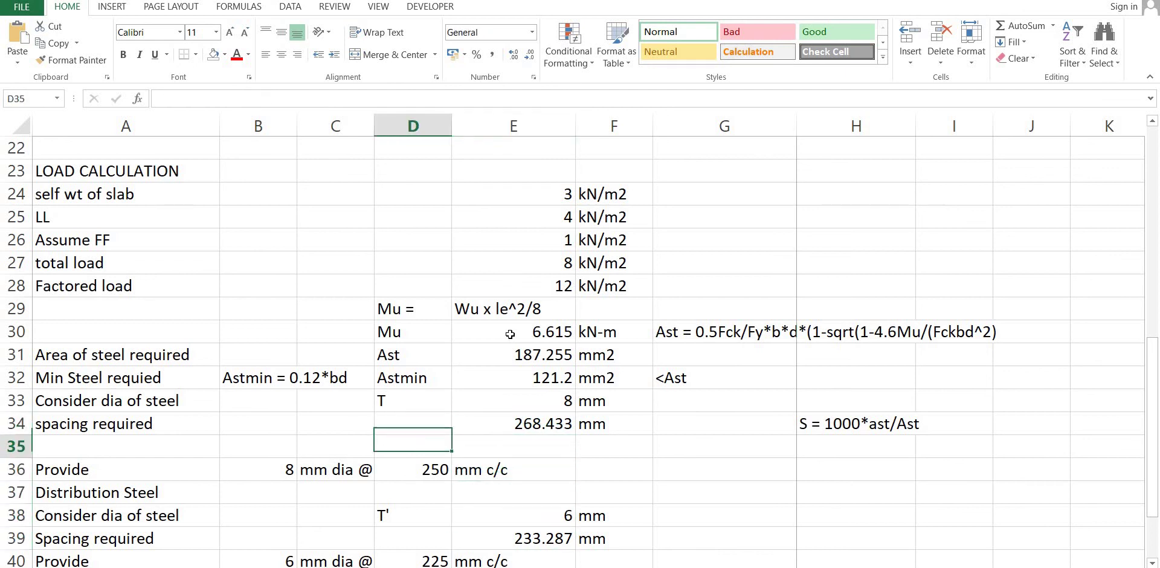
key(Down)
key(Down)
key(Up)
key(Up)
key(Up)
key(Right)
key(Right)
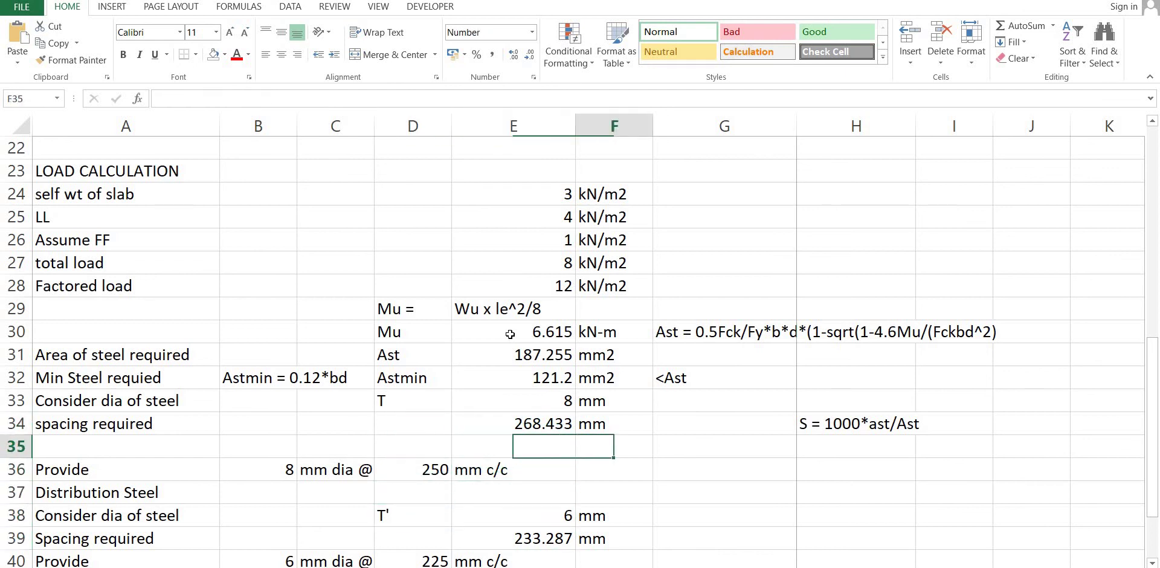
key(Up)
key(Left)
key(Down)
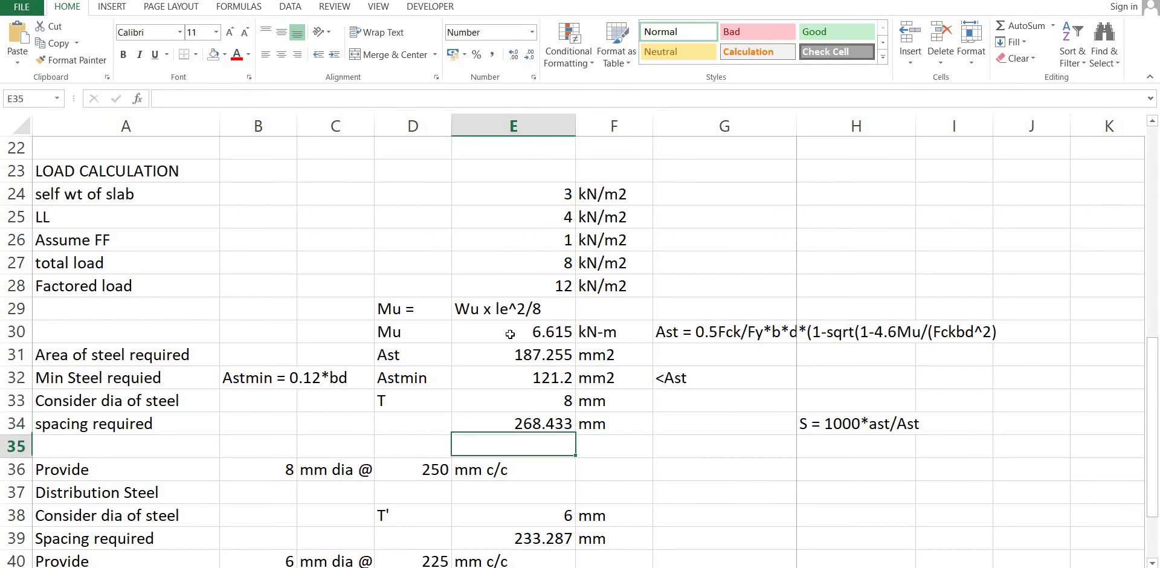
Step: Change the rounding multiple in the provided main bar spacing formula in D36 to 50, giving =FLOOR(E34,50)
key(Down)
key(Left)
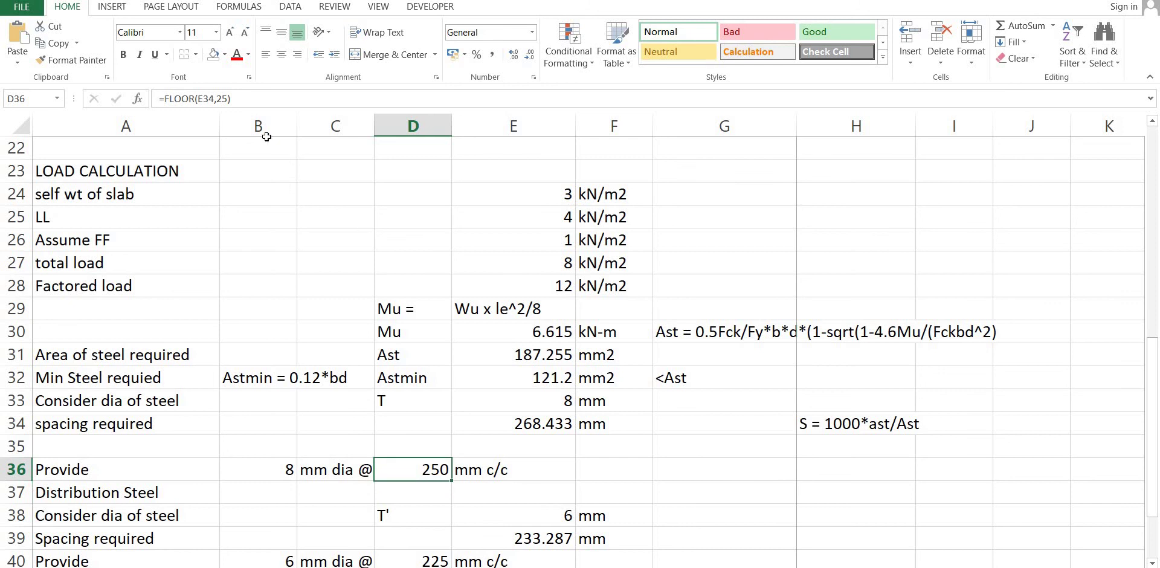
click(222, 99)
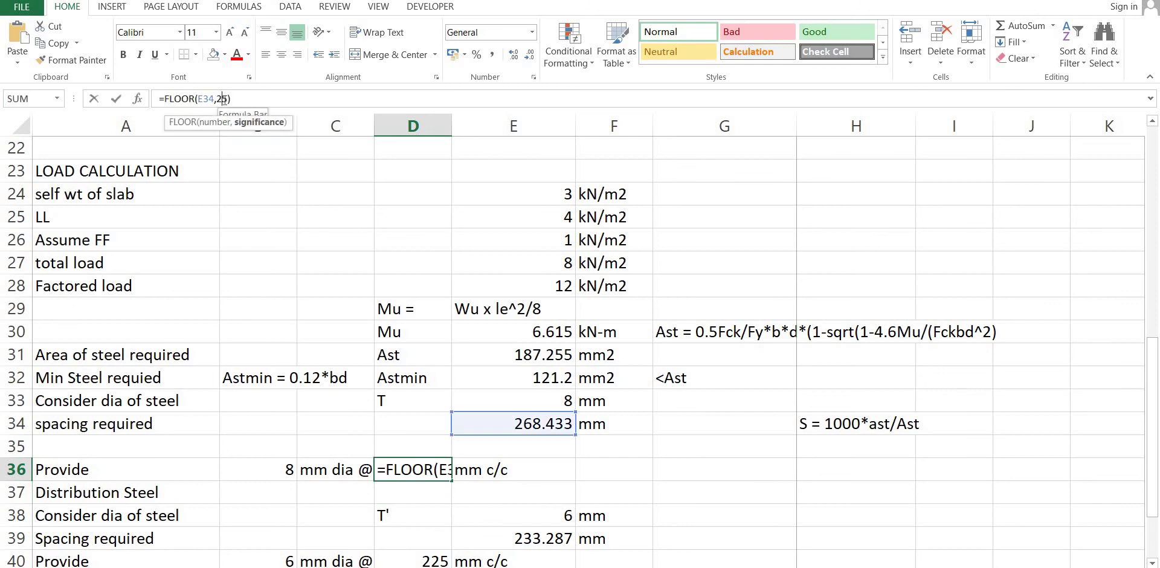
key(BackSpace)
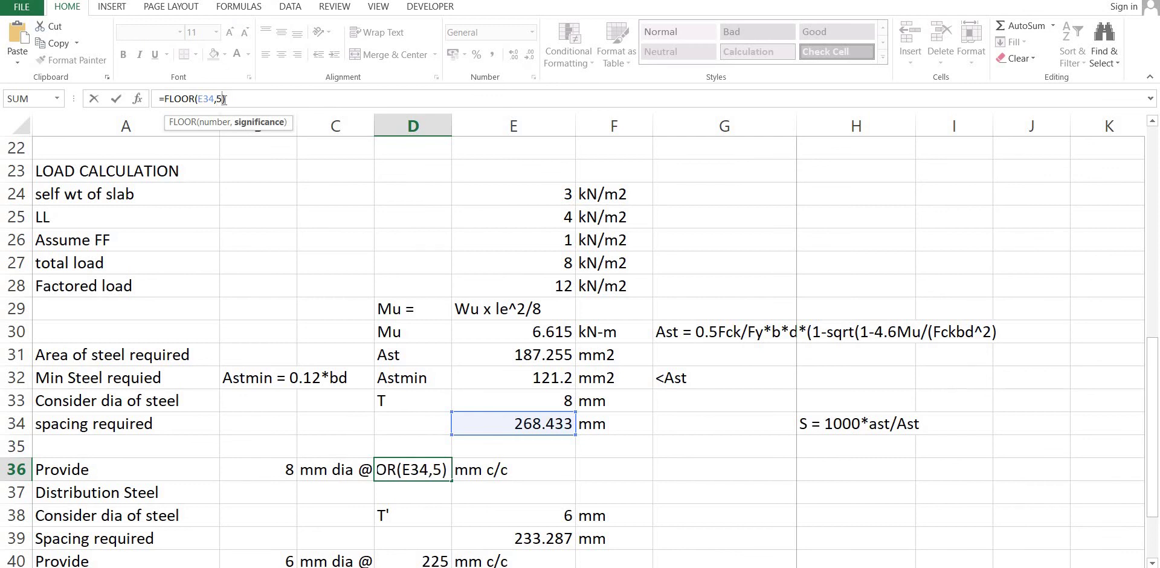
text(0)
key(Return)
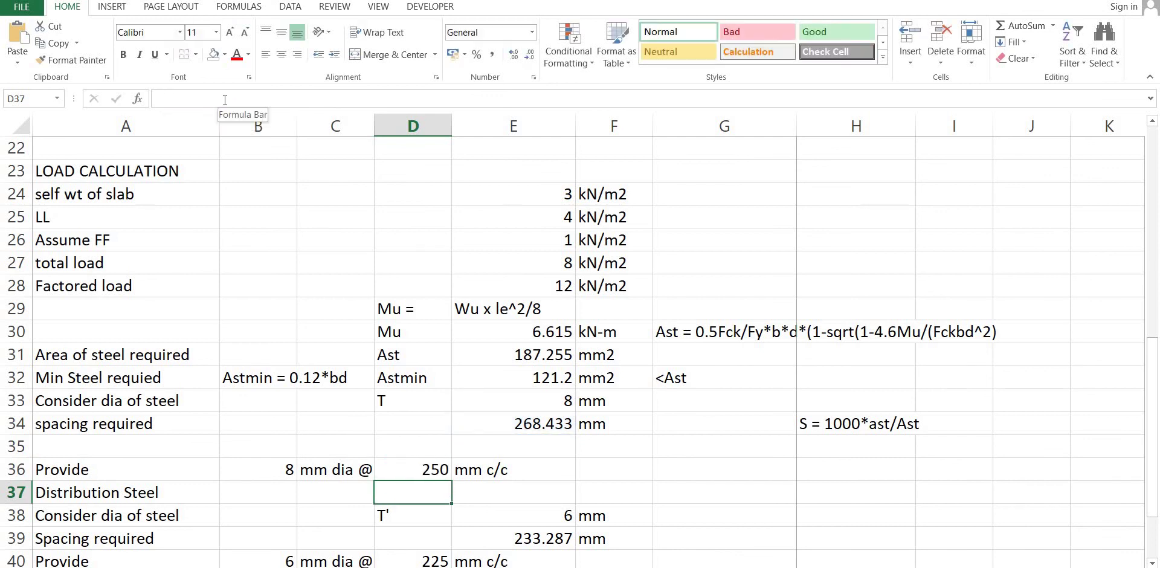
Step: Compare the required distribution bar spacing in E39 with the provided spacing in D40
key(Down)
key(Up)
key(Up)
key(Down)
key(Down)
key(Down)
key(Down)
key(Down)
key(Up)
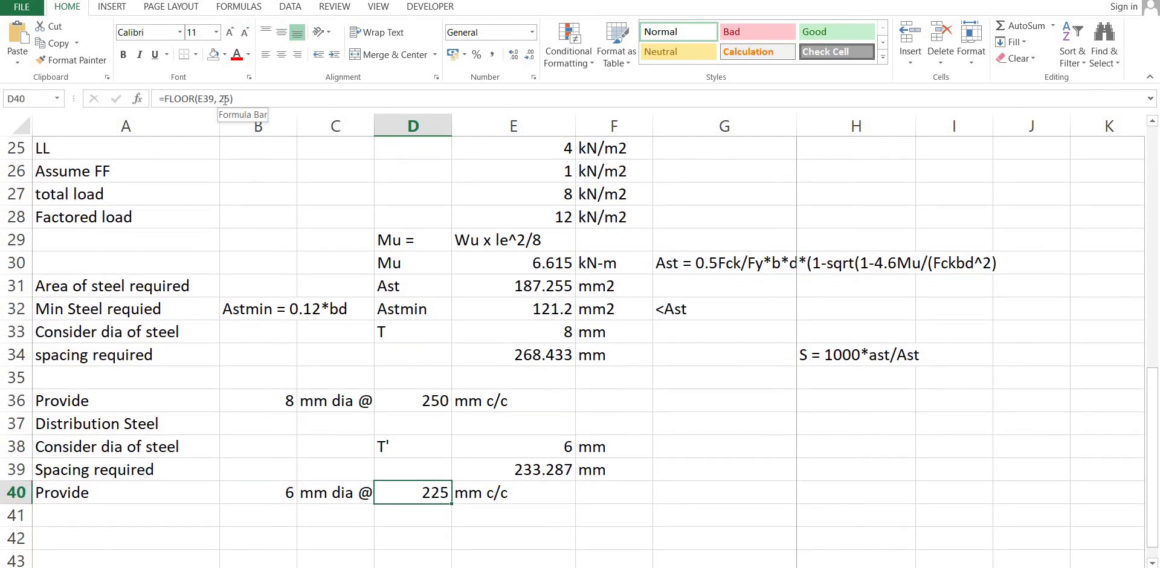
key(Down)
key(Down)
key(Up)
key(Up)
key(Up)
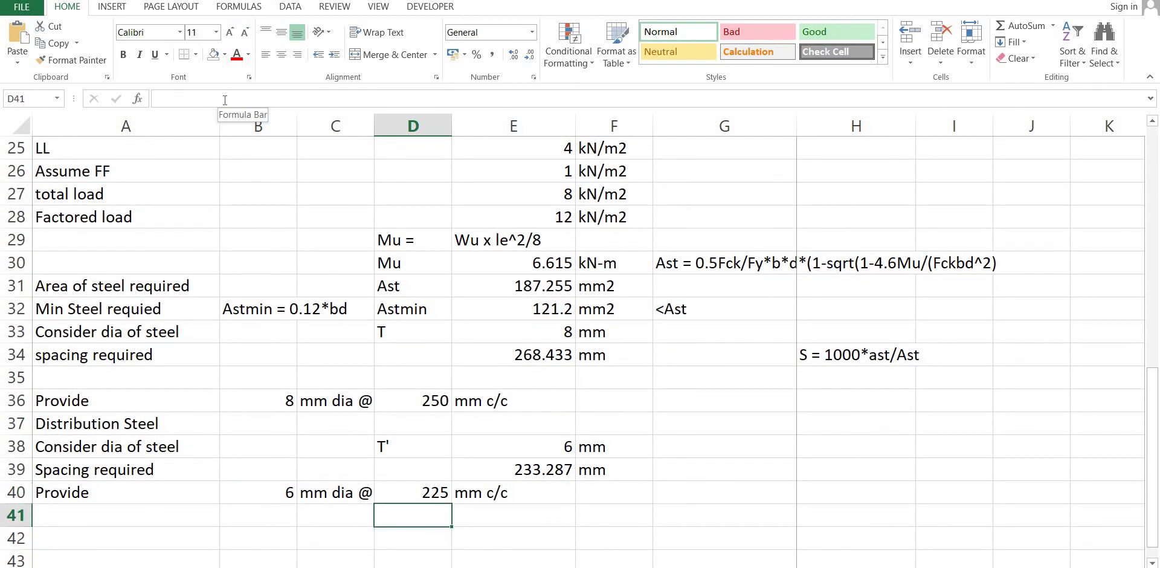
key(Right)
key(Right)
key(Left)
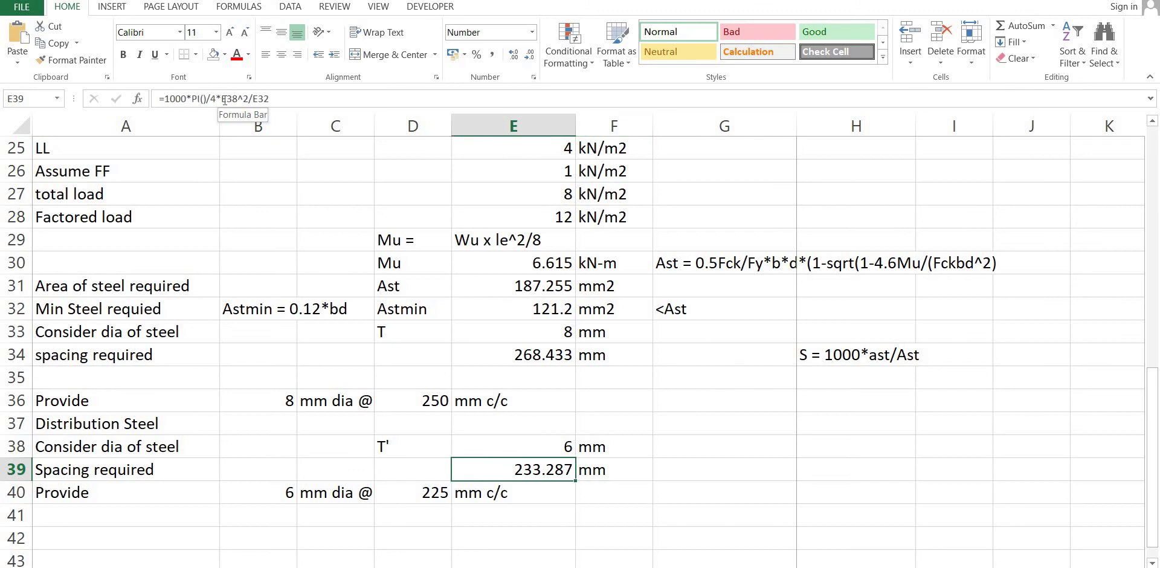
Step: Change the rounding multiple in the provided distribution bar spacing formula in D40 to 50, giving =FLOOR(E39, 50)
key(Down)
key(Left)
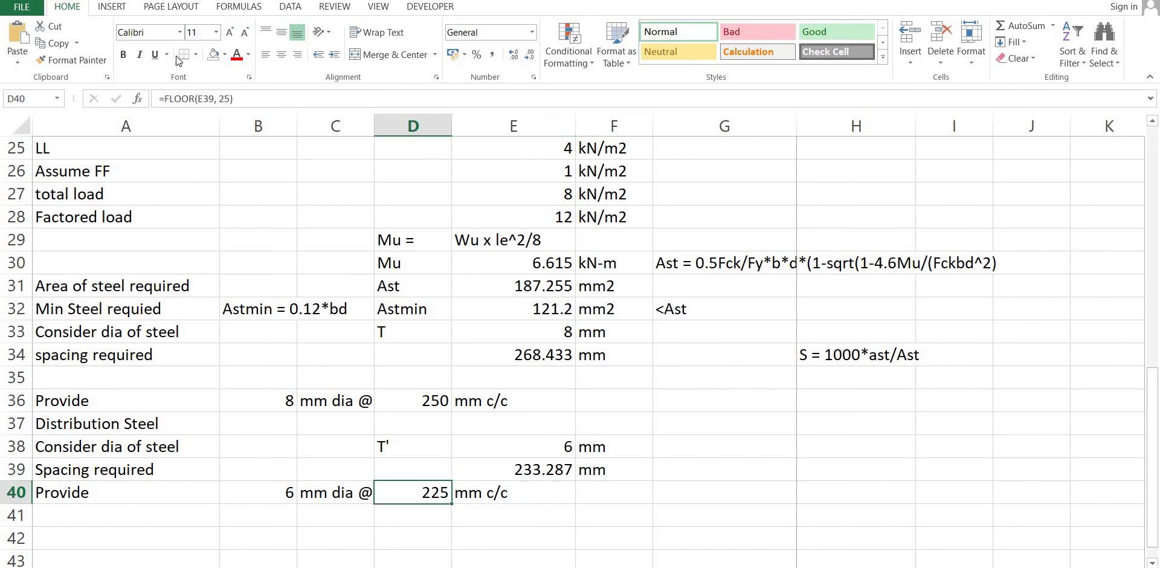
click(226, 98)
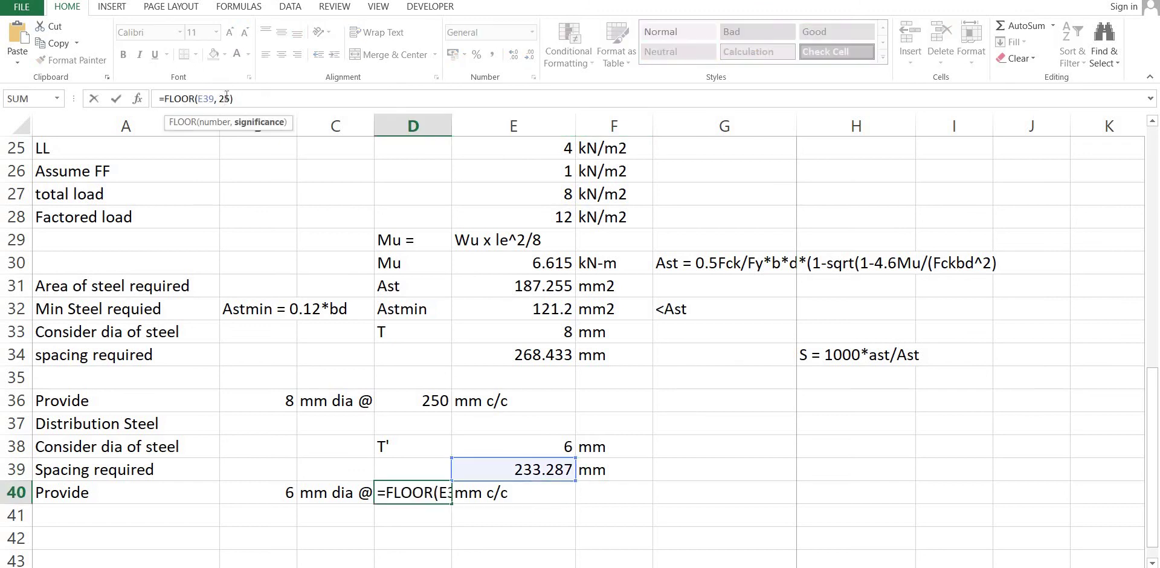
key(BackSpace)
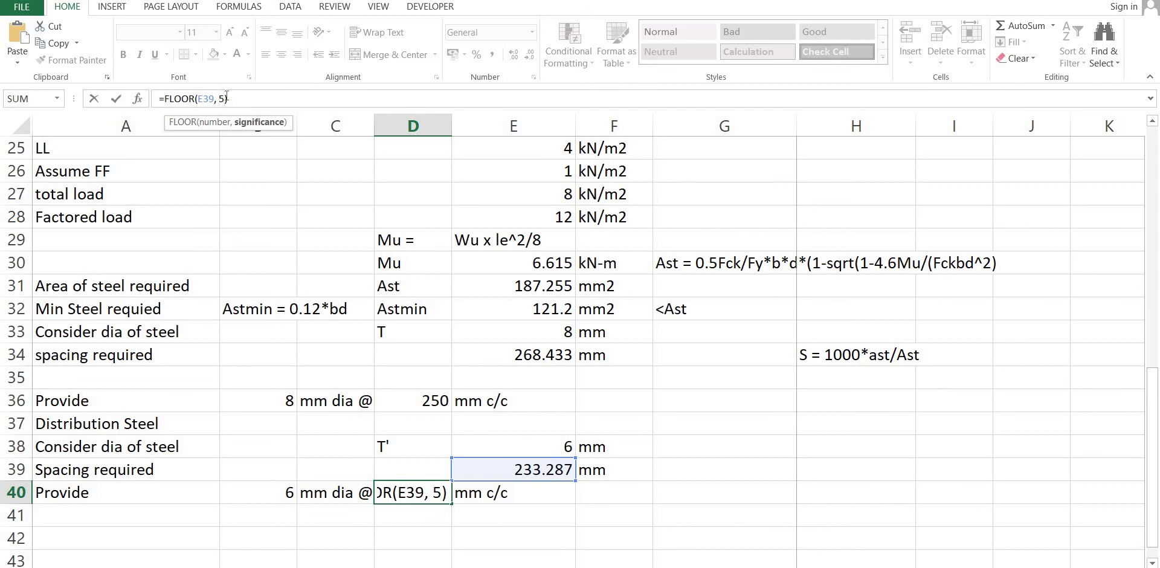
text(0)
key(Return)
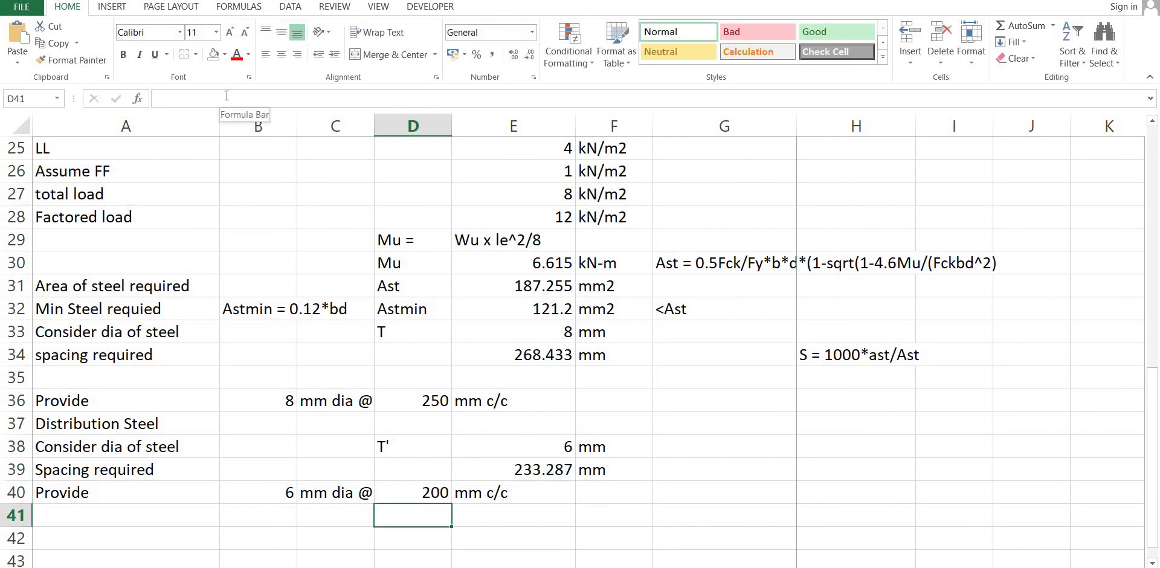
Step: Review the design sheet from the provided distribution steel back up to the span and load inputs beneath the title
key(Up)
key(Up)
key(Up)
key(Up)
key(Up)
key(Up)
key(Up)
key(Up)
key(Up)
key(Up)
key(Up)
key(Up)
key(Up)
key(Up)
key(Up)
key(Up)
key(Up)
key(Up)
key(Up)
key(Up)
key(Up)
key(Up)
key(Up)
key(Up)
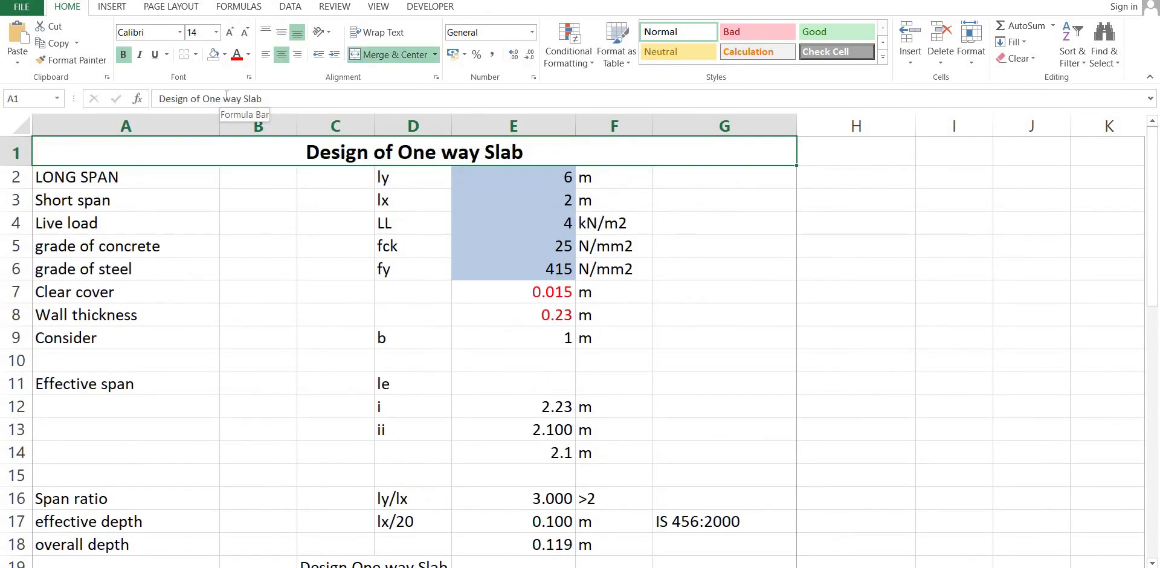